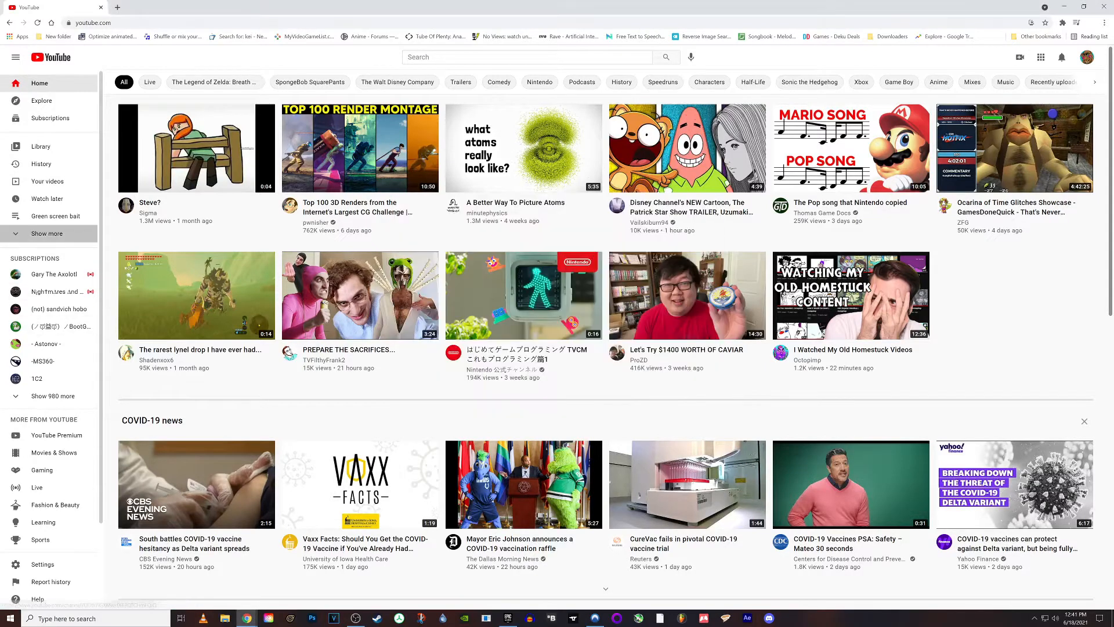
# Open the "Green screen bait" playlist in a separate tab and load the bookmarked Online Converter site in the current tab
pyautogui.click(46, 233)
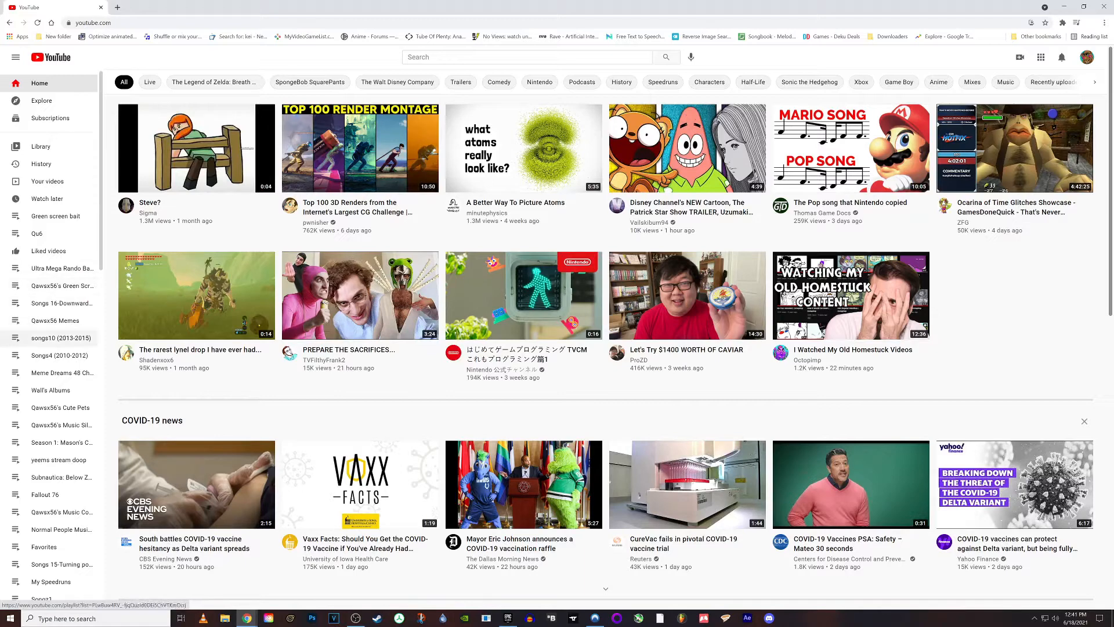
pyautogui.middleClick(56, 215)
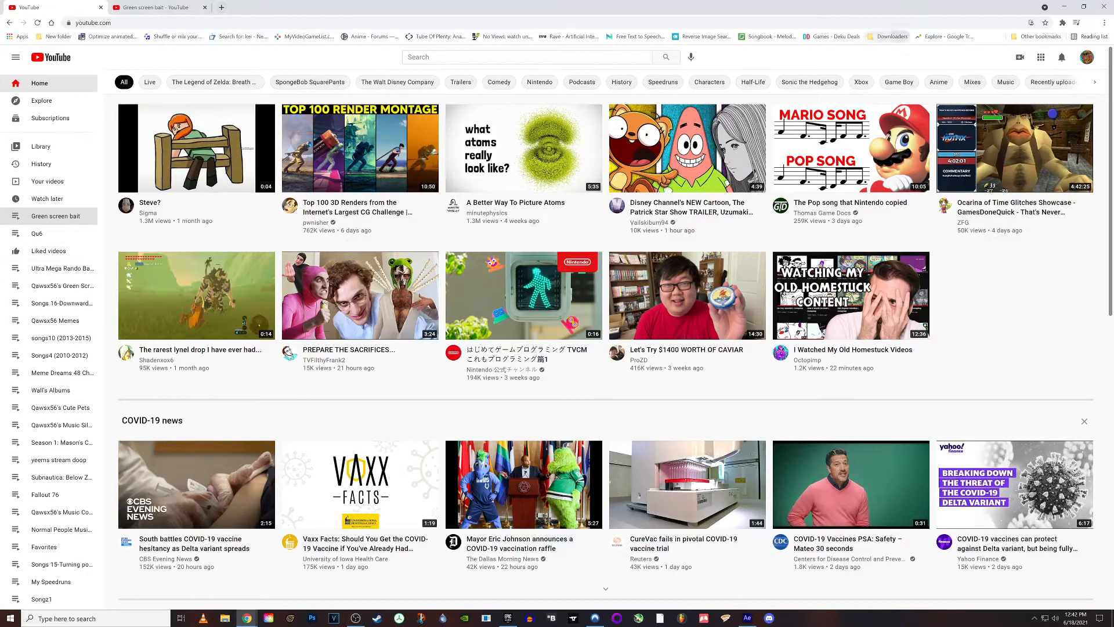
pyautogui.click(889, 36)
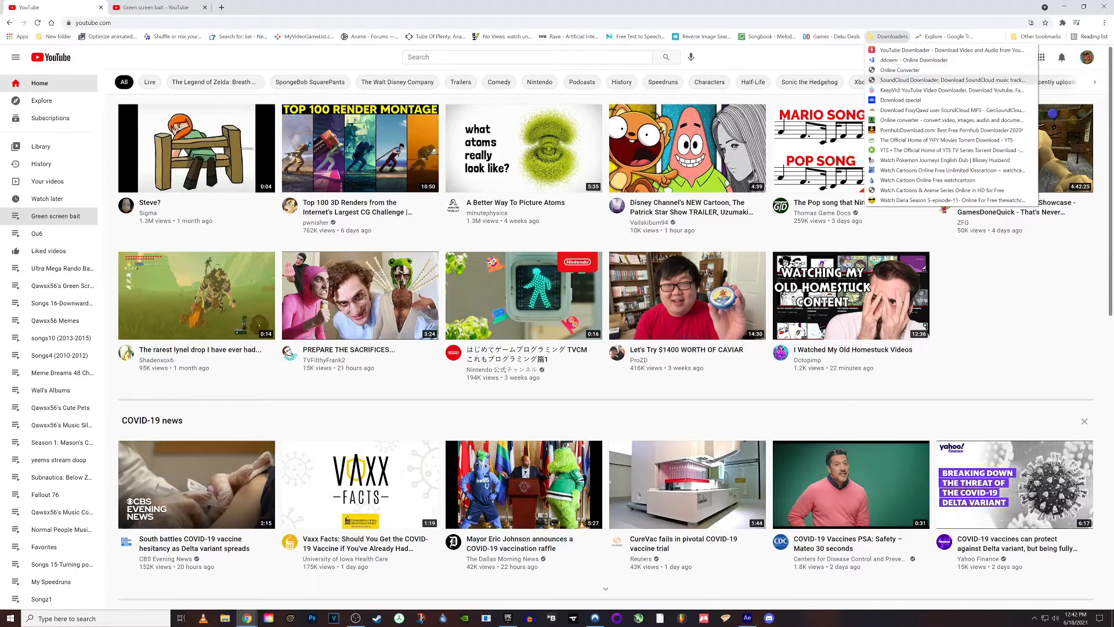
pyautogui.click(900, 69)
# Open "REACTING TO SPONGEBOB" from the end of the playlist in its own tab and close the playlist tab
pyautogui.click(156, 6)
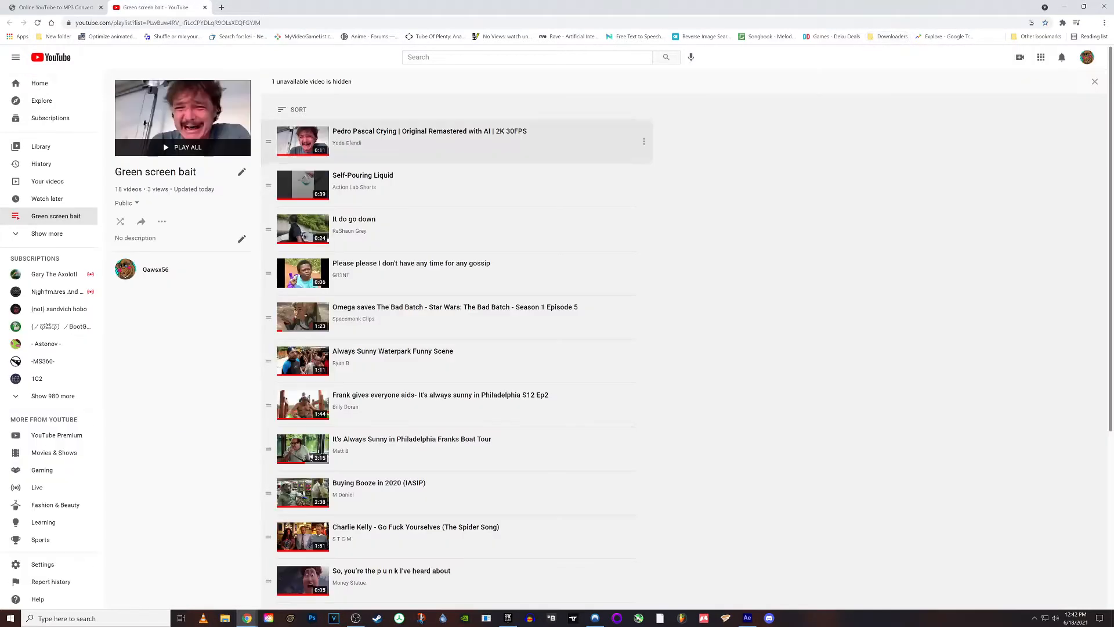
pyautogui.scroll(-5, 459, 464)
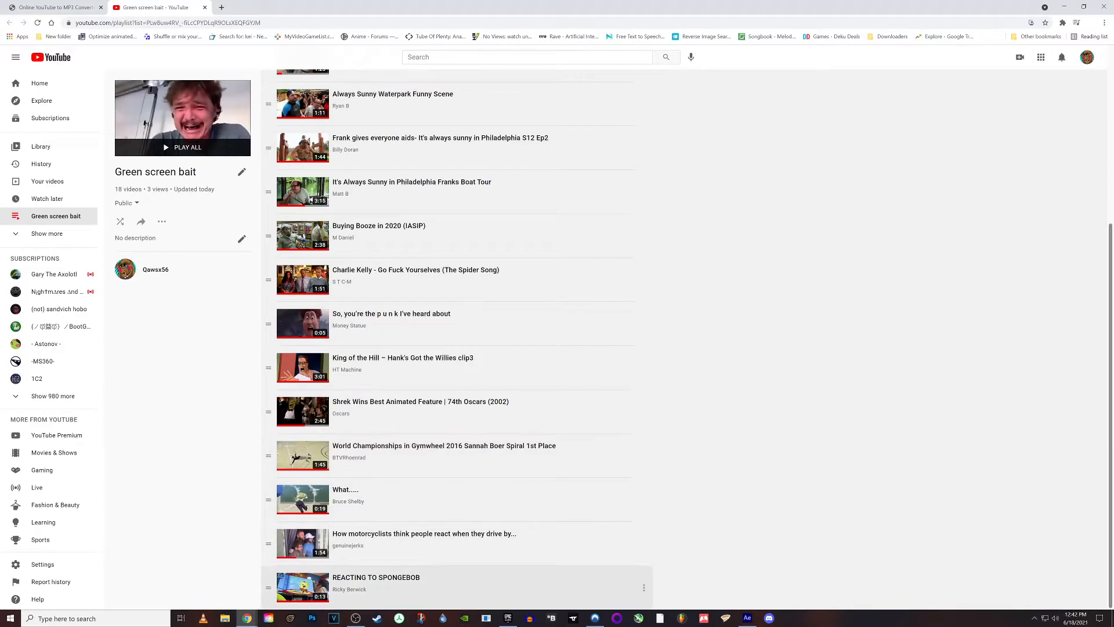
pyautogui.middleClick(395, 585)
pyautogui.click(261, 7)
pyautogui.click(205, 7)
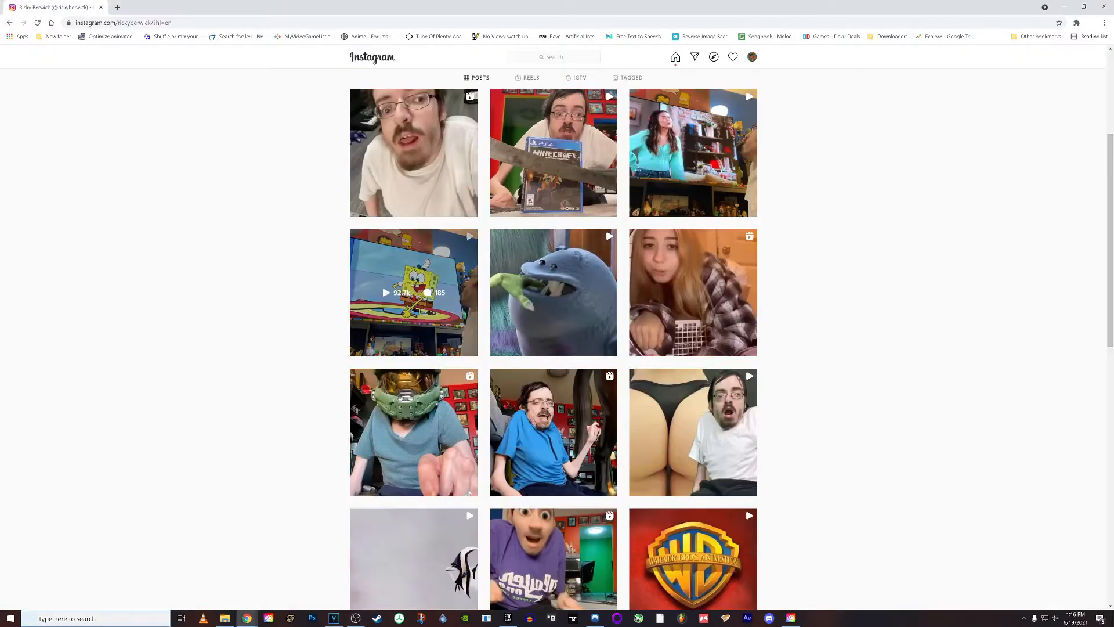
# Open the SpongeBob reaction post on the creator's Instagram profile
pyautogui.click(414, 291)
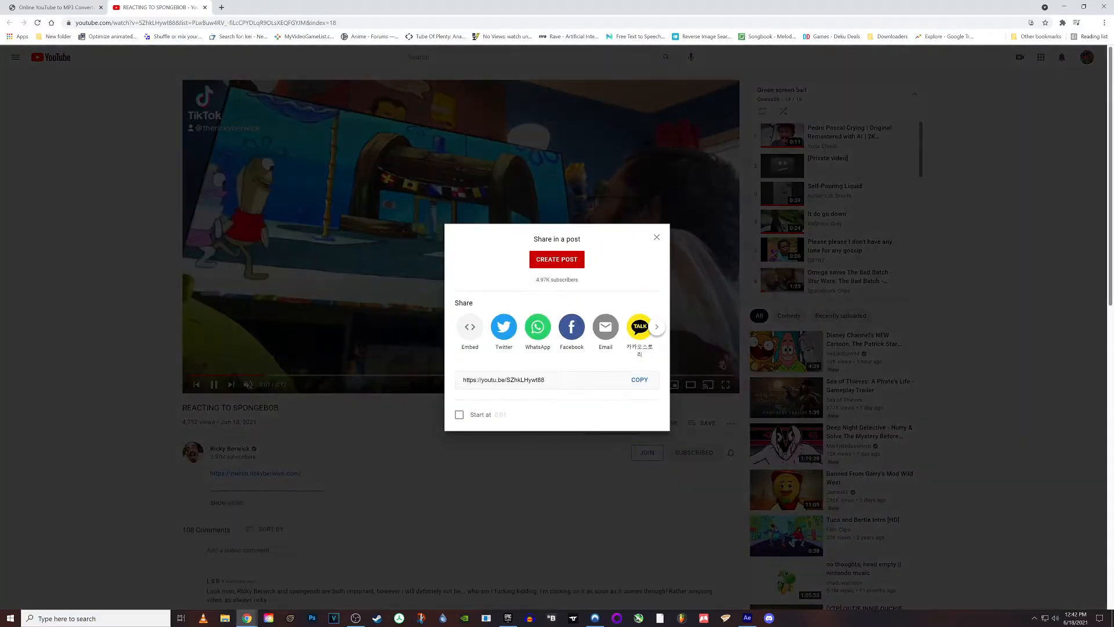
# Copy the share link of the "REACTING TO SPONGEBOB" video and close the sharing dialog
pyautogui.click(640, 380)
pyautogui.hotkey('ctrl', 'c')
pyautogui.click(657, 238)
# Paste the copied video link into Loader.to, choose the MP4 (1080p) format and start the conversion
pyautogui.click(56, 7)
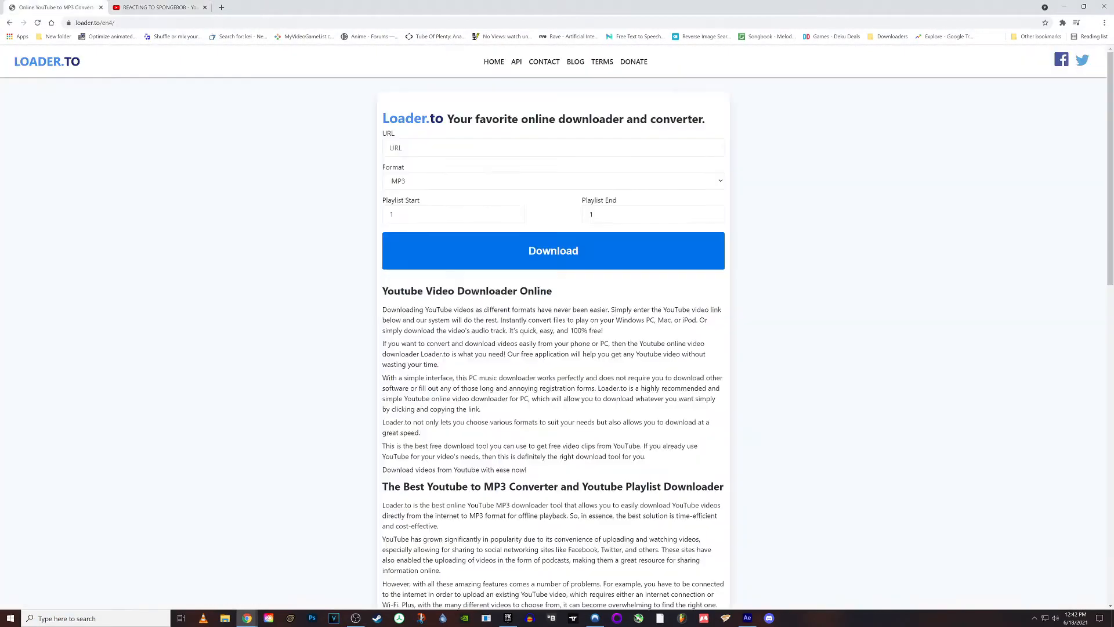
pyautogui.click(493, 148)
pyautogui.hotkey('ctrl', 'v')
pyautogui.click(494, 180)
pyautogui.press('Down')
pyautogui.press('Down')
pyautogui.press('Down')
pyautogui.press('Down')
pyautogui.press('Down')
pyautogui.press('Down')
pyautogui.press('Down')
pyautogui.press('Down')
pyautogui.press('Down')
pyautogui.press('Down')
pyautogui.press('Down')
pyautogui.press('Down')
pyautogui.press('Down')
pyautogui.press('Up')
pyautogui.press('Up')
pyautogui.press('Return')
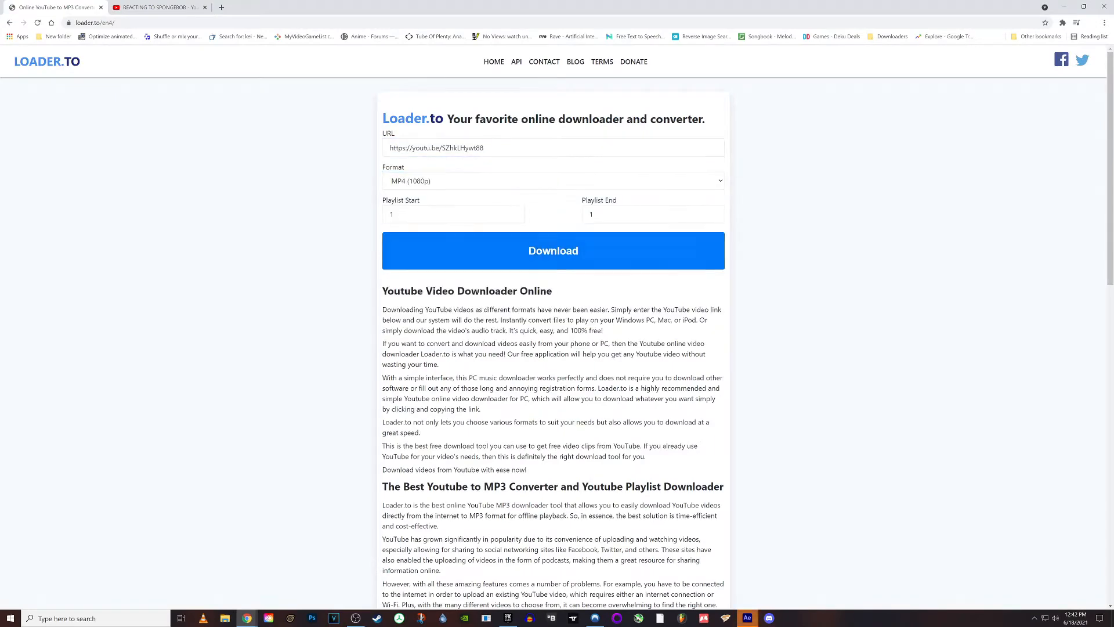
# Pause the "REACTING TO SPONGEBOB" video and close its tab
pyautogui.hotkey('ctrl', '2')
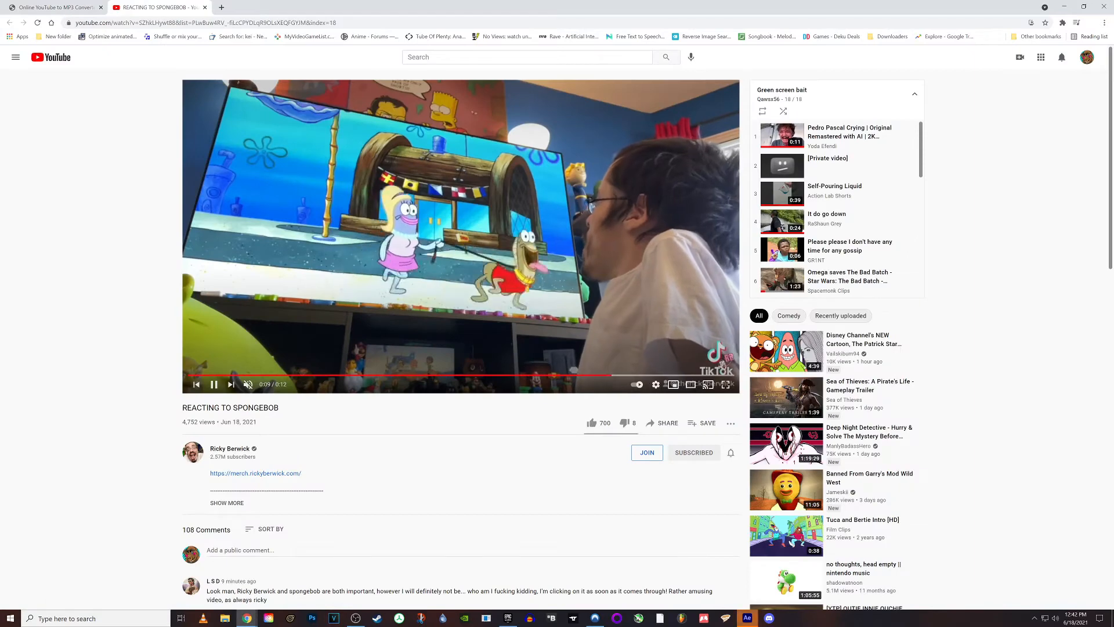
pyautogui.press('space')
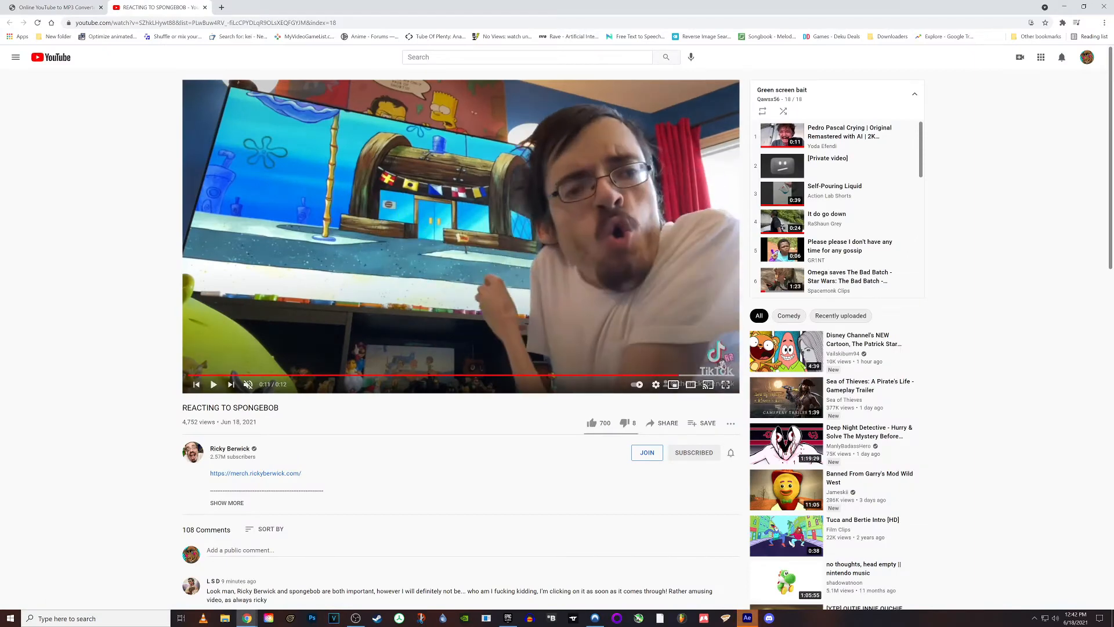
pyautogui.hotkey('ctrl', 'w')
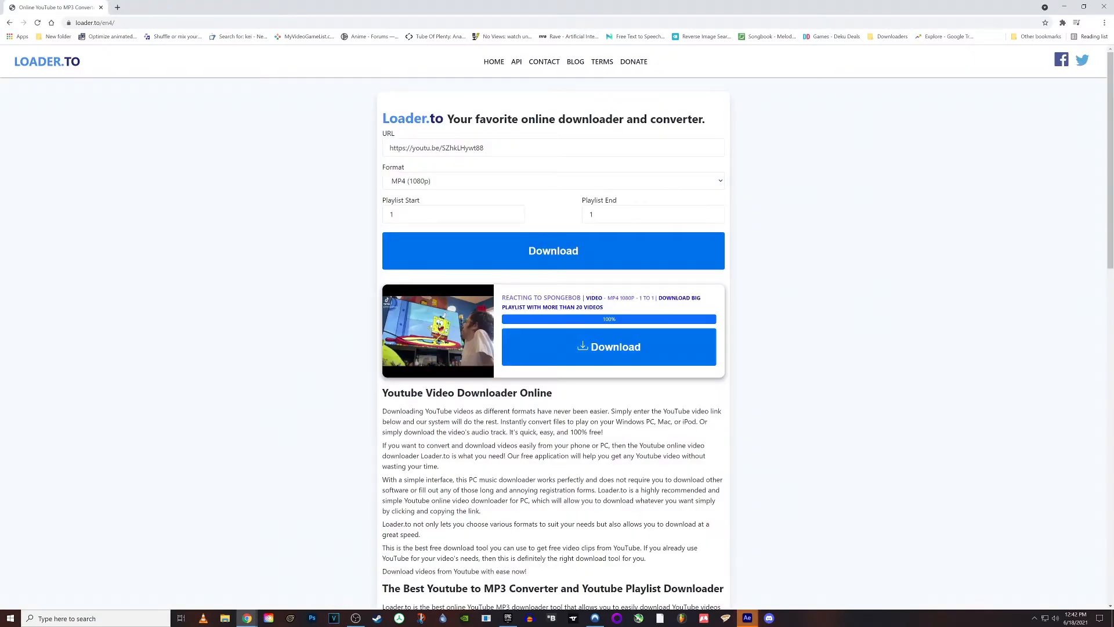
pyautogui.click(1104, 22)
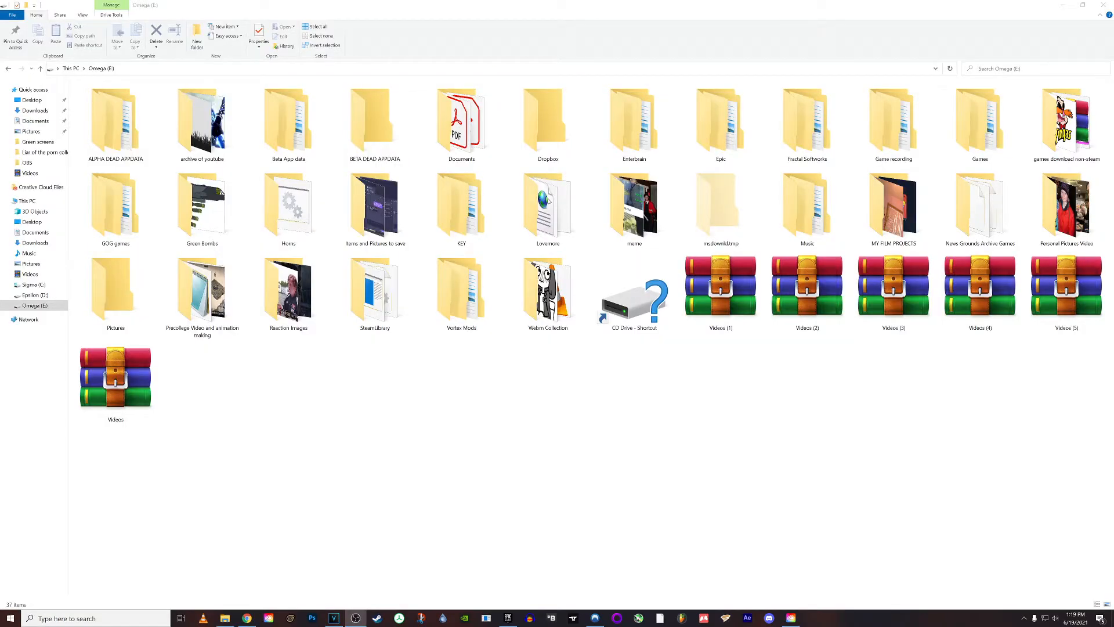
# Browse the files in the "archive of youtube" folder on the Omega (E:) drive
pyautogui.click(200, 415)
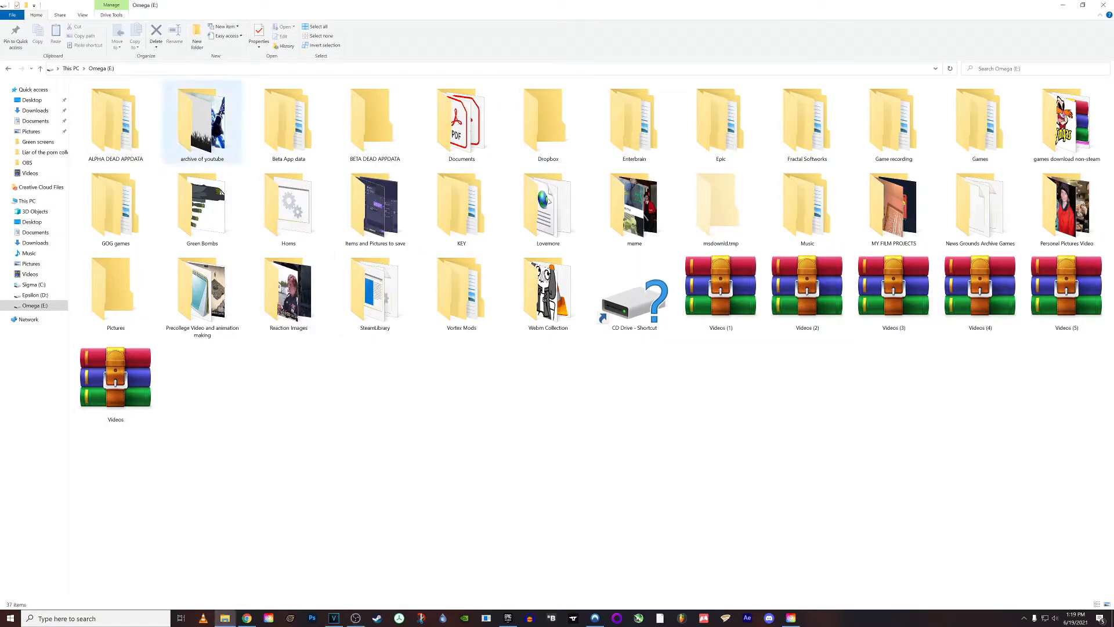
pyautogui.click(202, 122)
pyautogui.doubleClick(202, 121)
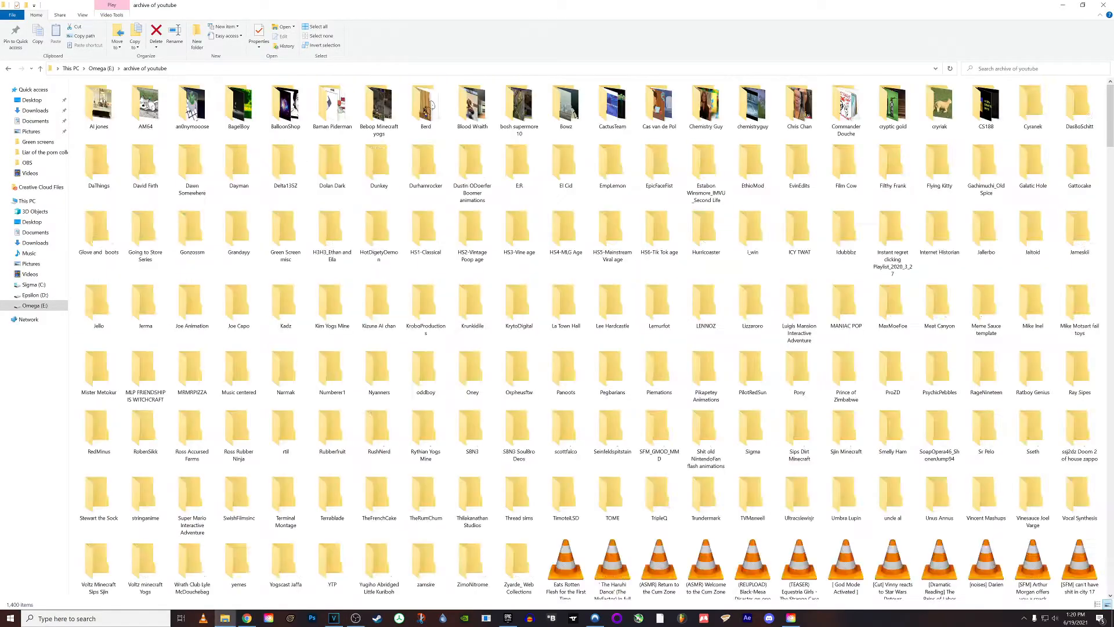
pyautogui.scroll(-5, 379, 186)
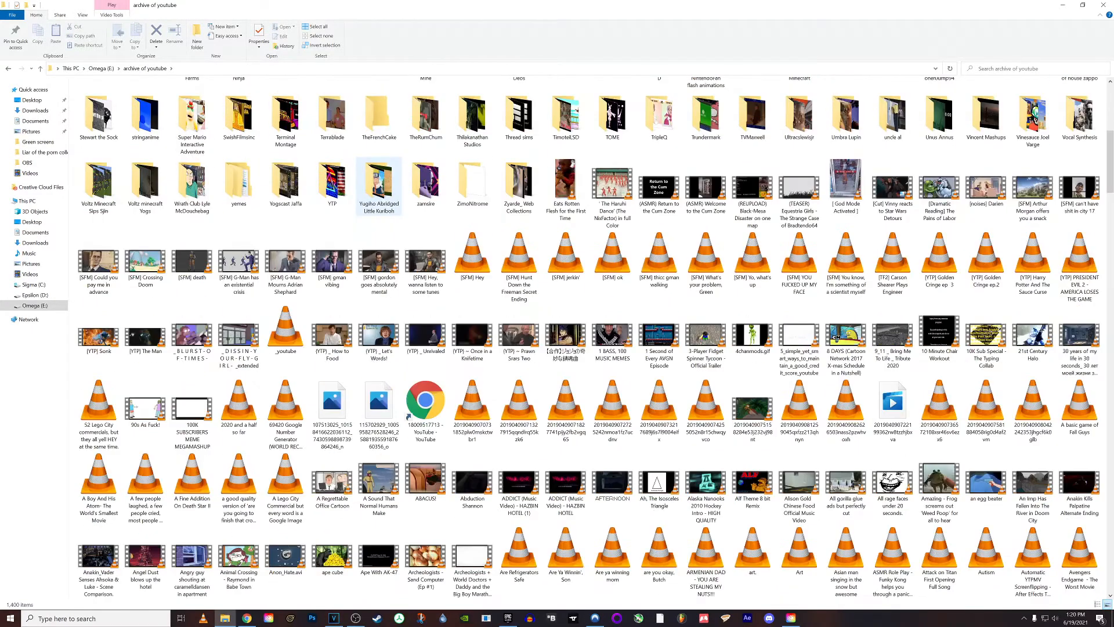
pyautogui.scroll(-15, 379, 186)
pyautogui.scroll(-20, 379, 185)
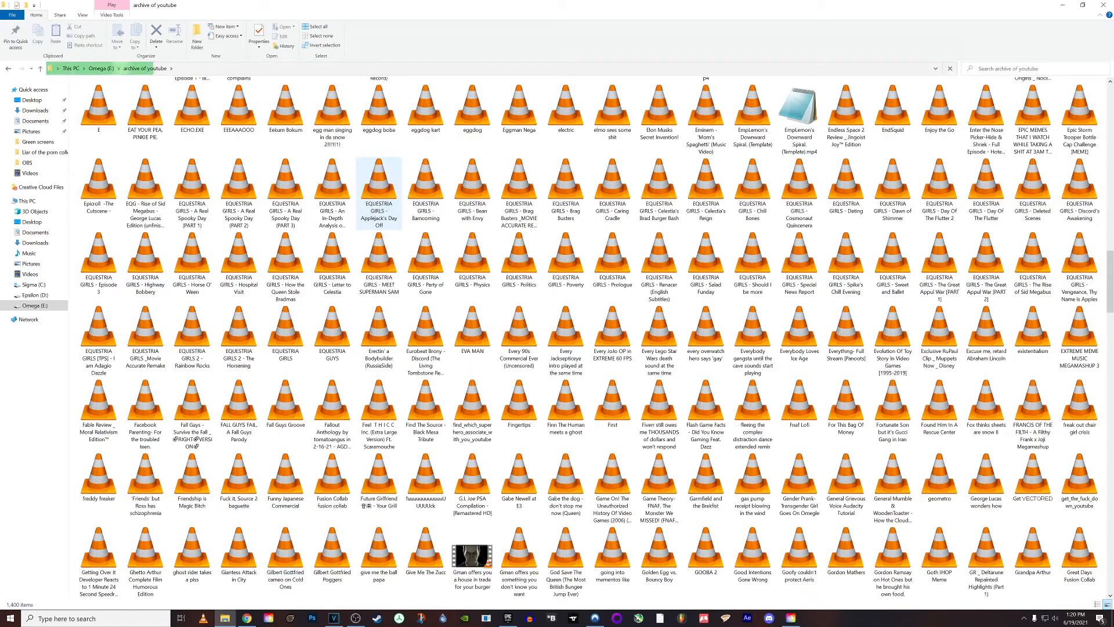
pyautogui.scroll(-10, 379, 186)
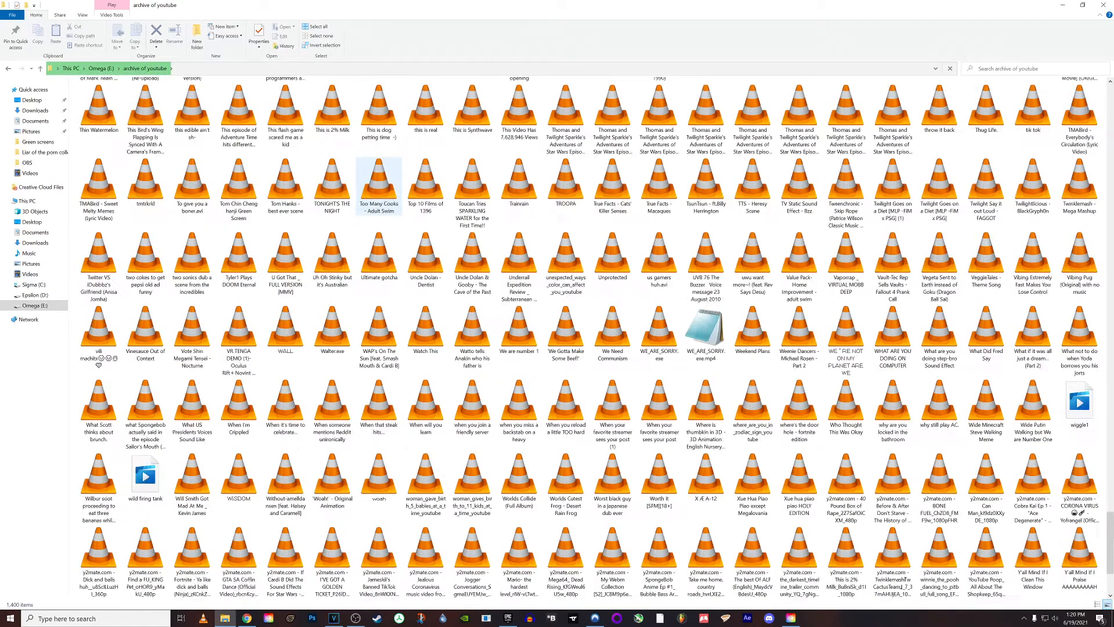
# Return to the Omega (E:) drive and examine the size and contents of the "archive of youtube" folder in its properties
pyautogui.hotkey('alt', 'Up')
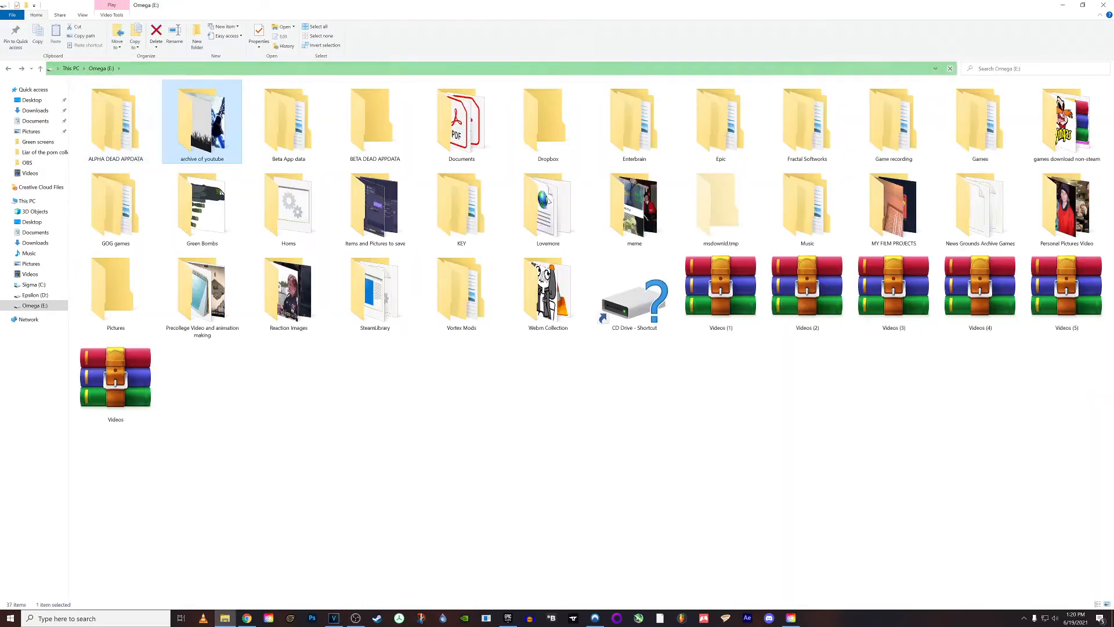
pyautogui.rightClick(198, 88)
pyautogui.click(222, 375)
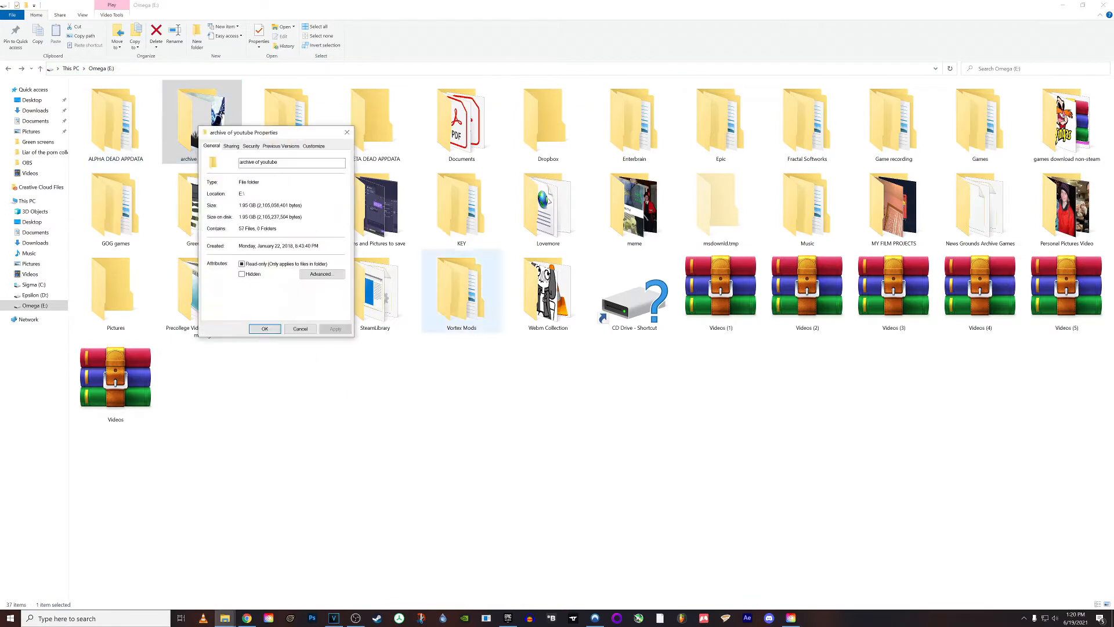
pyautogui.moveTo(252, 133); pyautogui.dragTo(410, 98)
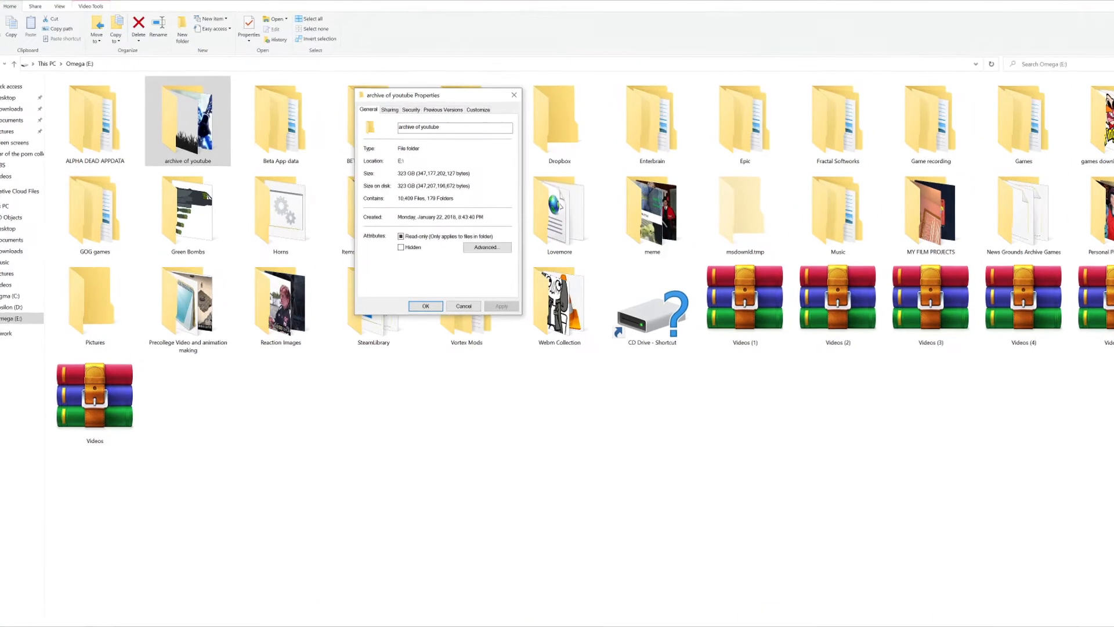
pyautogui.doubleClick(405, 194)
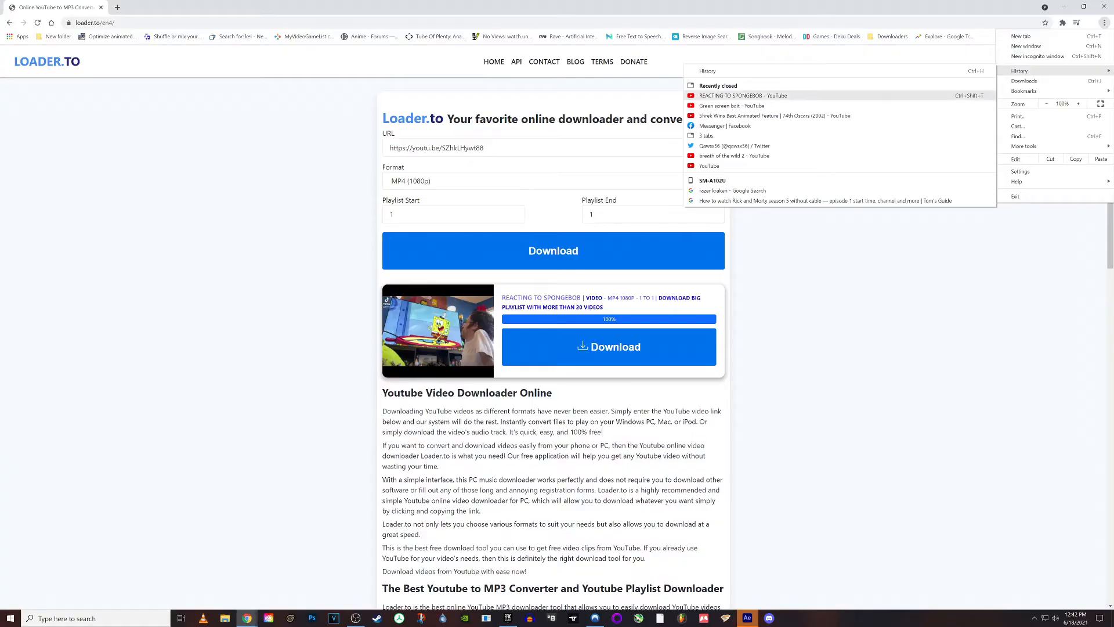
# Reopen the recently closed video to check its playback qualities, select 720p60, and close its tab
pyautogui.click(743, 96)
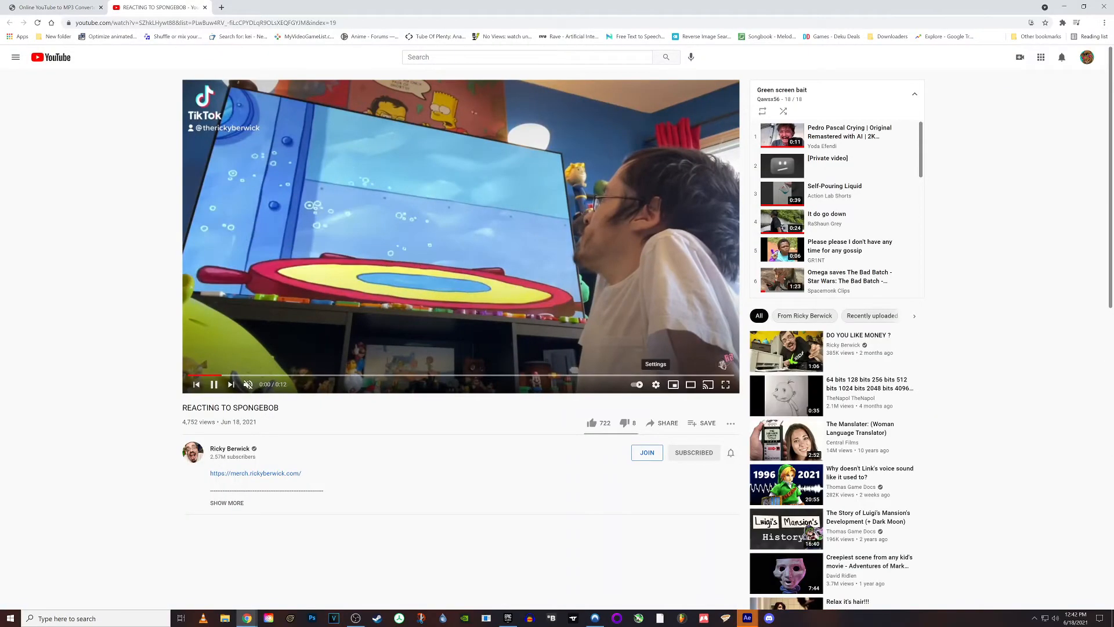
pyautogui.click(656, 385)
pyautogui.click(668, 354)
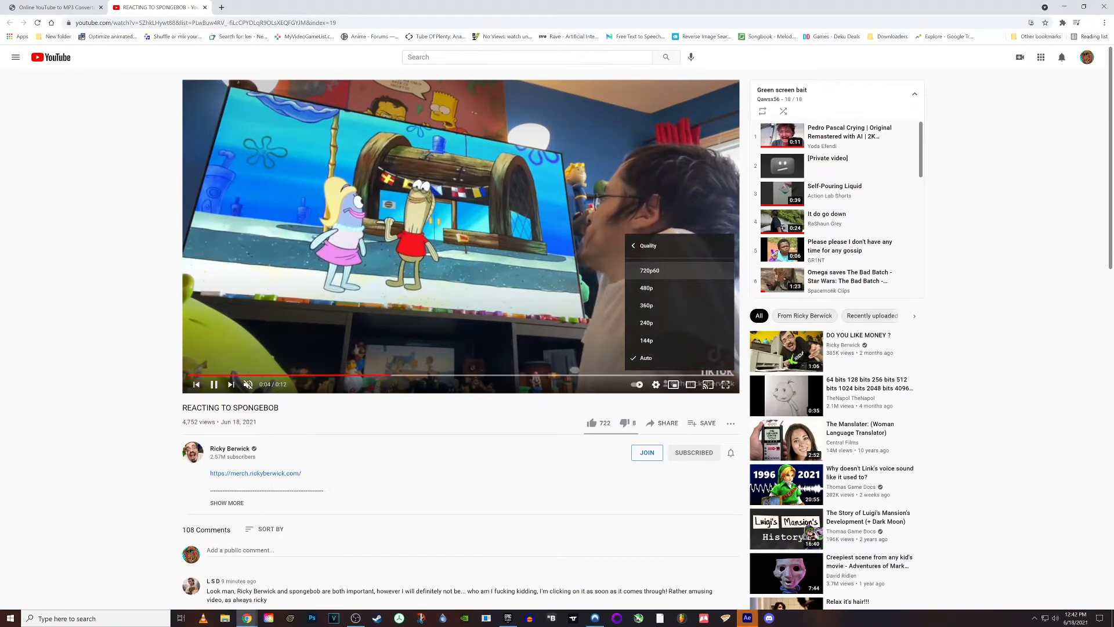
pyautogui.click(651, 270)
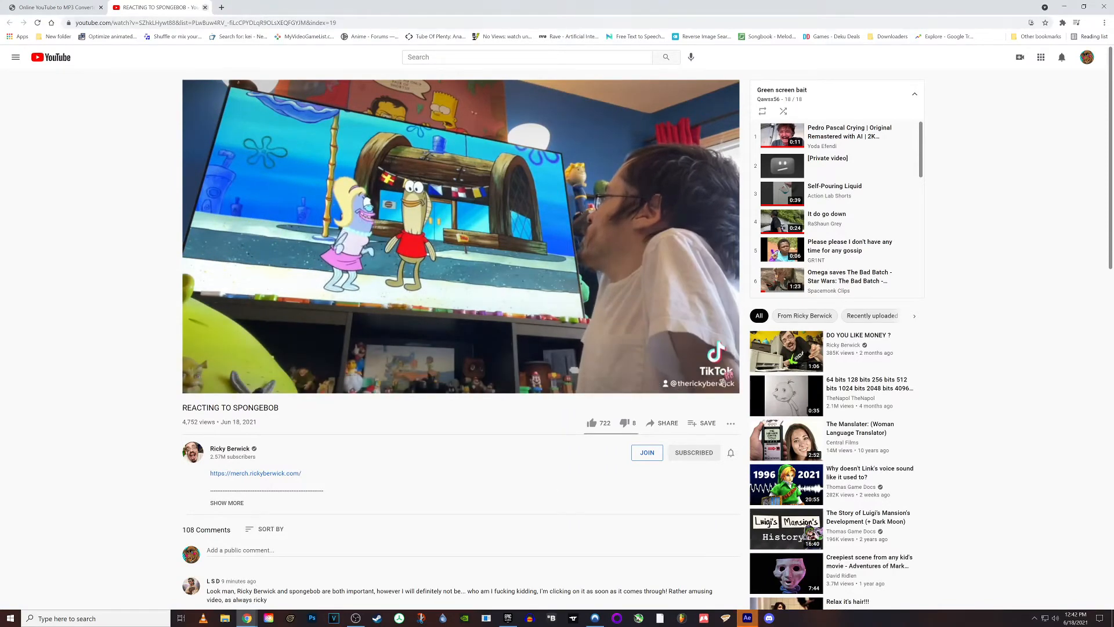
pyautogui.hotkey('ctrl', 'w')
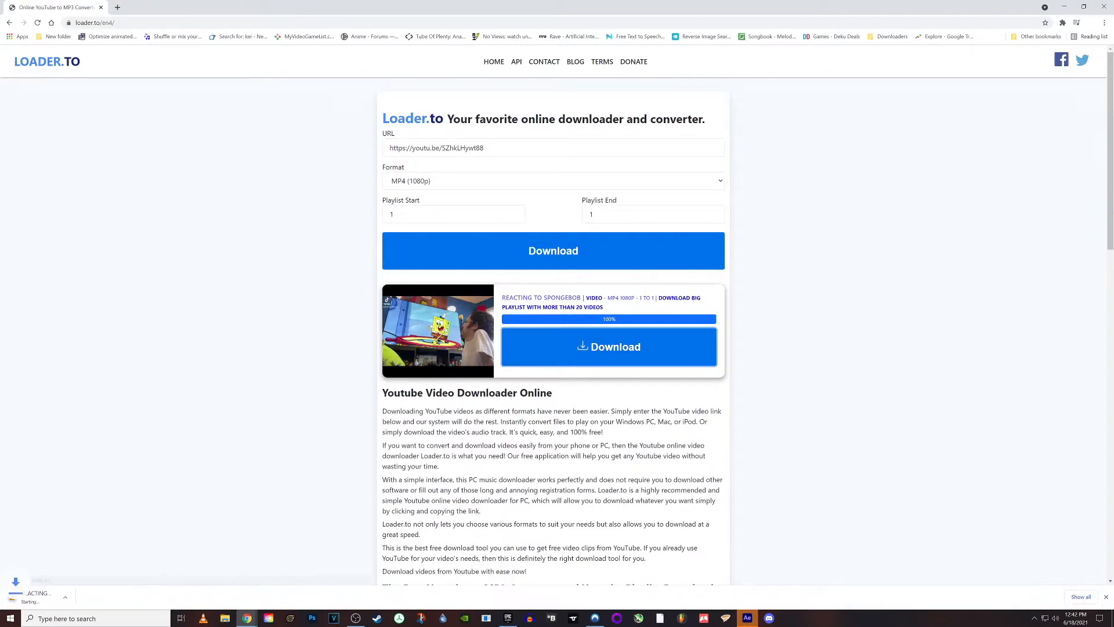
# Switch to After Effects, create a new project and save it as "Ricky TV green" in the Green screens folder
pyautogui.moveTo(406, 8); pyautogui.dragTo(627, 109)
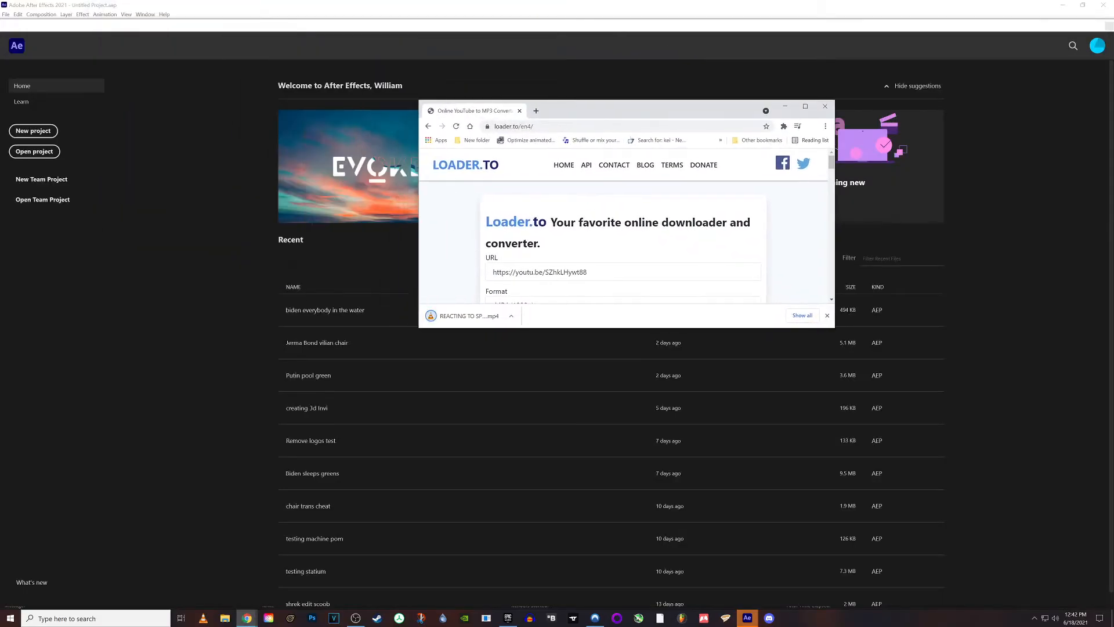
pyautogui.click(33, 131)
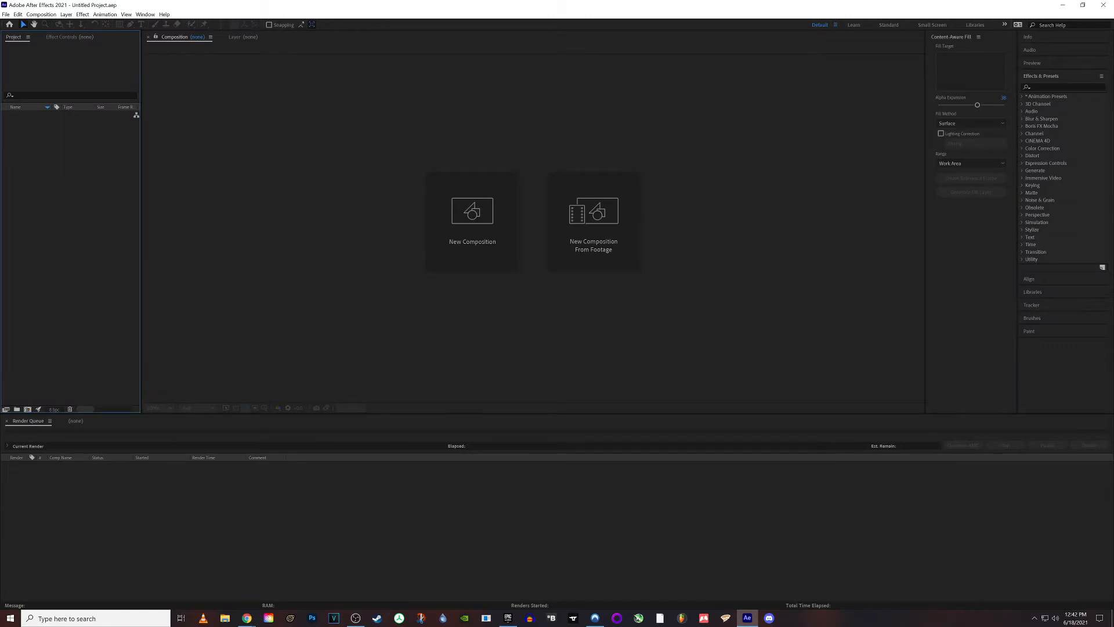
pyautogui.click(6, 14)
pyautogui.moveTo(58, 98)
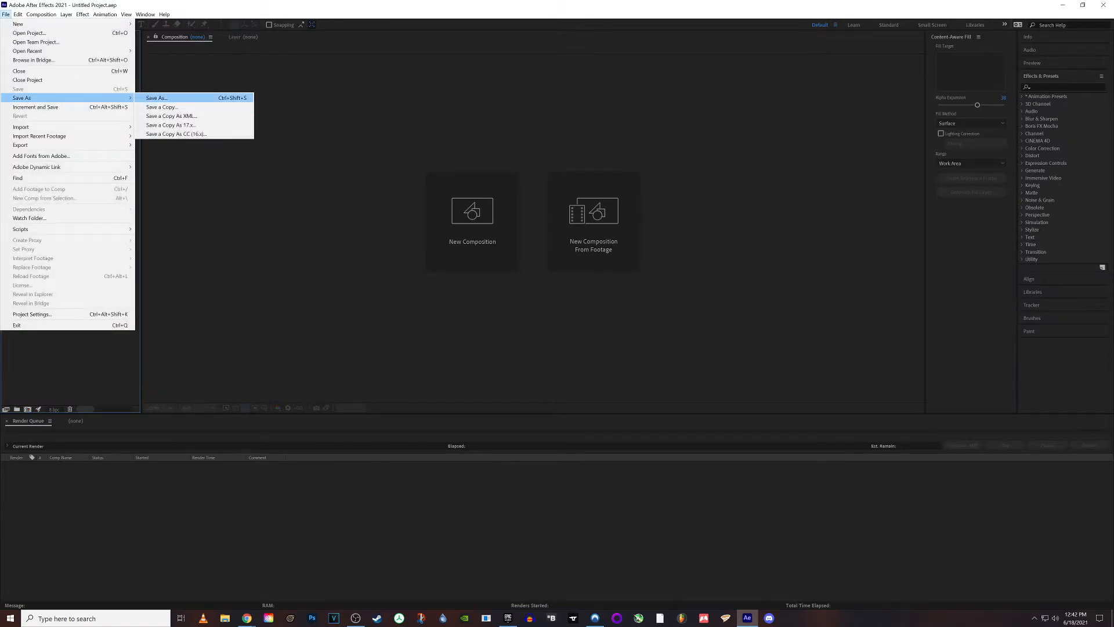
pyautogui.click(168, 97)
pyautogui.write('Ricky TV gree')
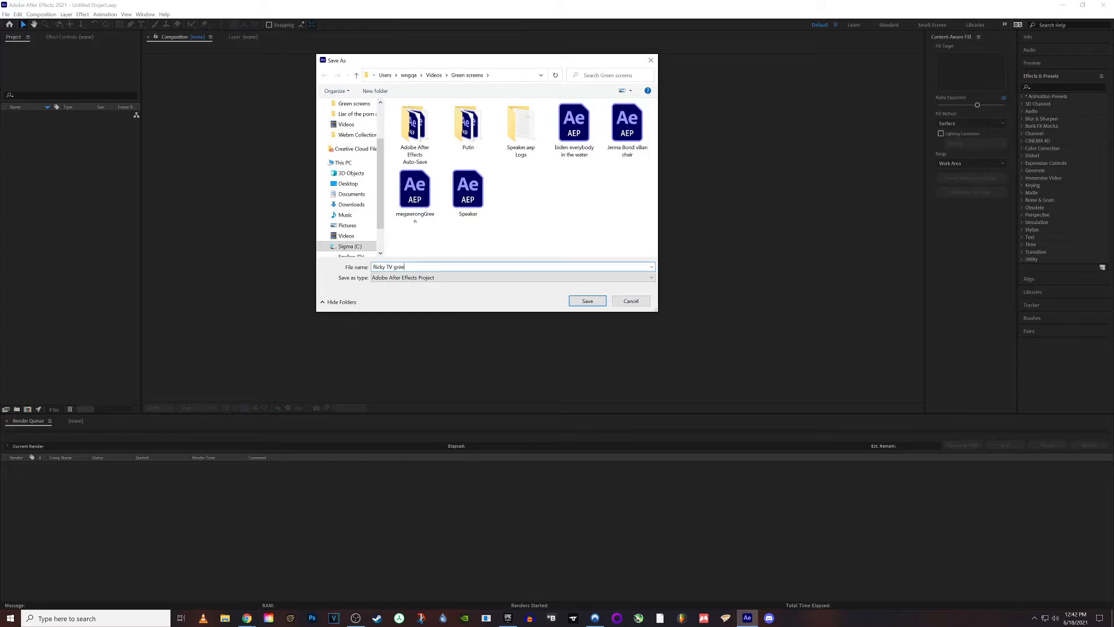
pyautogui.write('n')
pyautogui.press('Return')
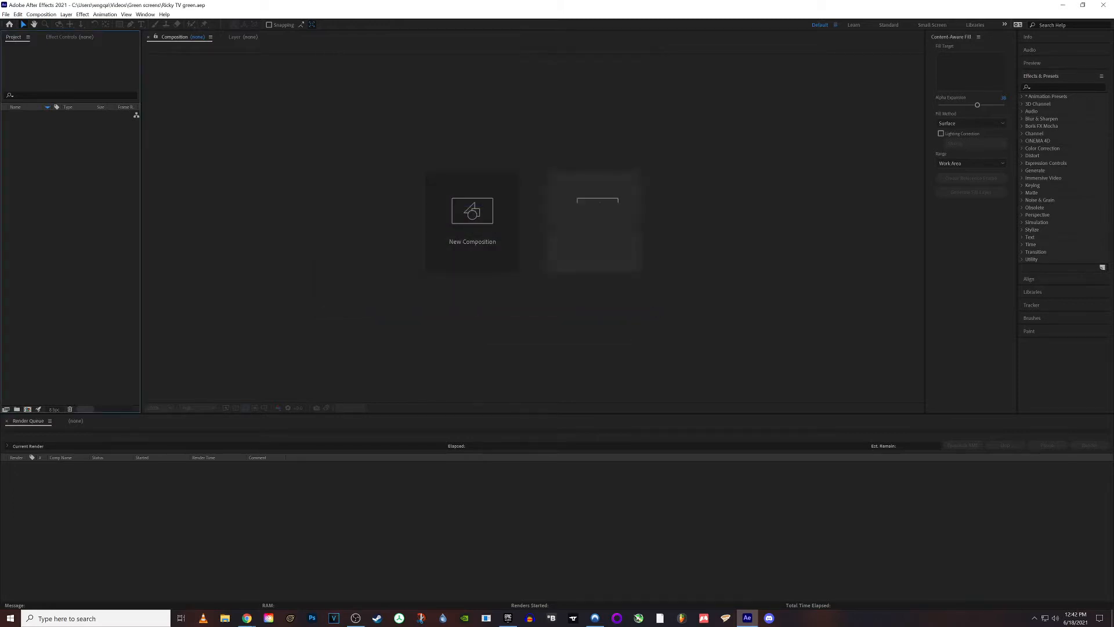
# Import the downloaded REACTING TO SPONGEBOB.mp4 from the browser into the project and create a composition from it
pyautogui.click(247, 618)
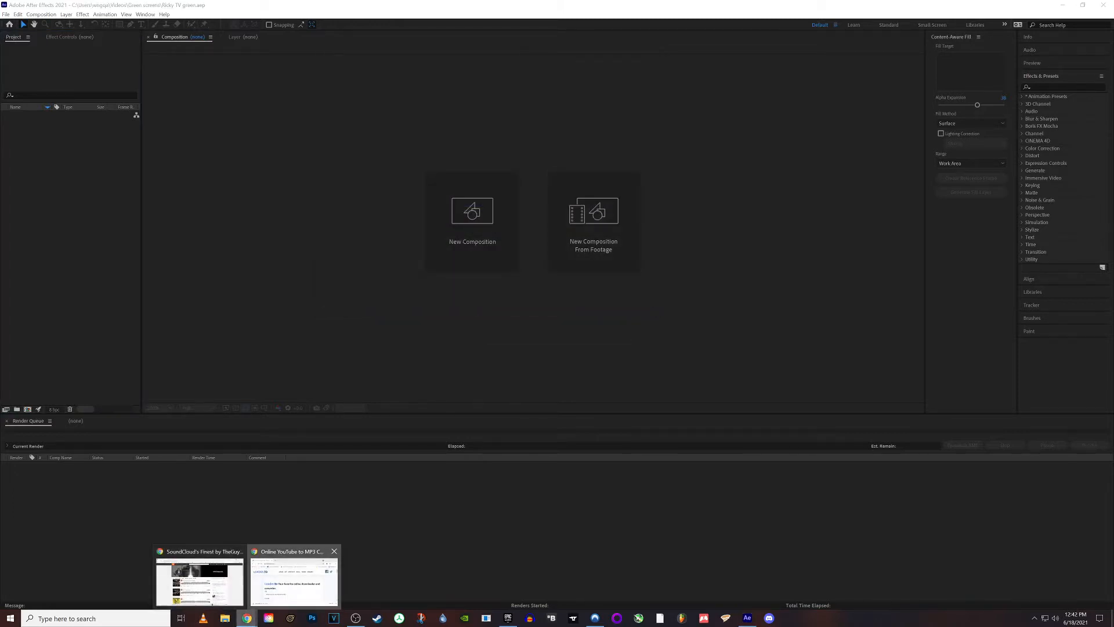
pyautogui.click(294, 582)
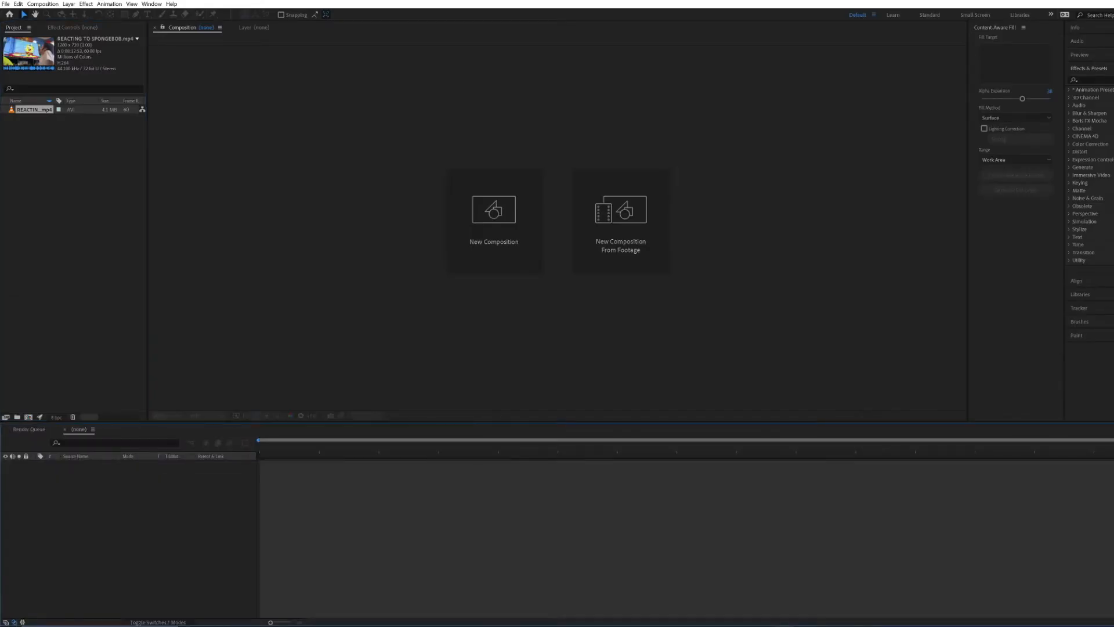
pyautogui.click(34, 110)
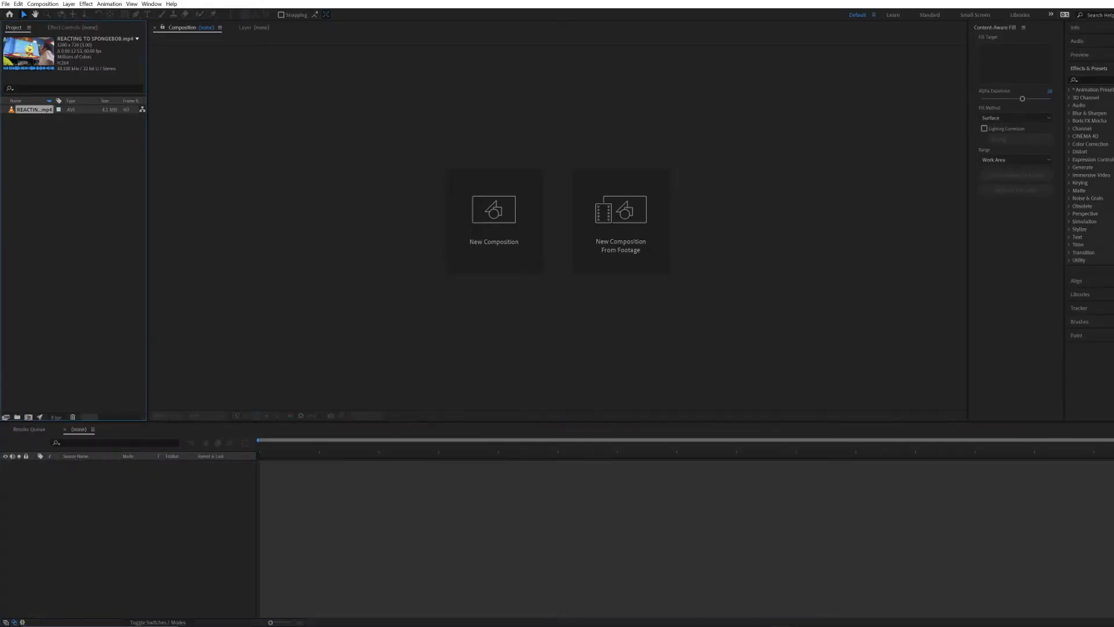
pyautogui.moveTo(34, 110); pyautogui.dragTo(116, 511)
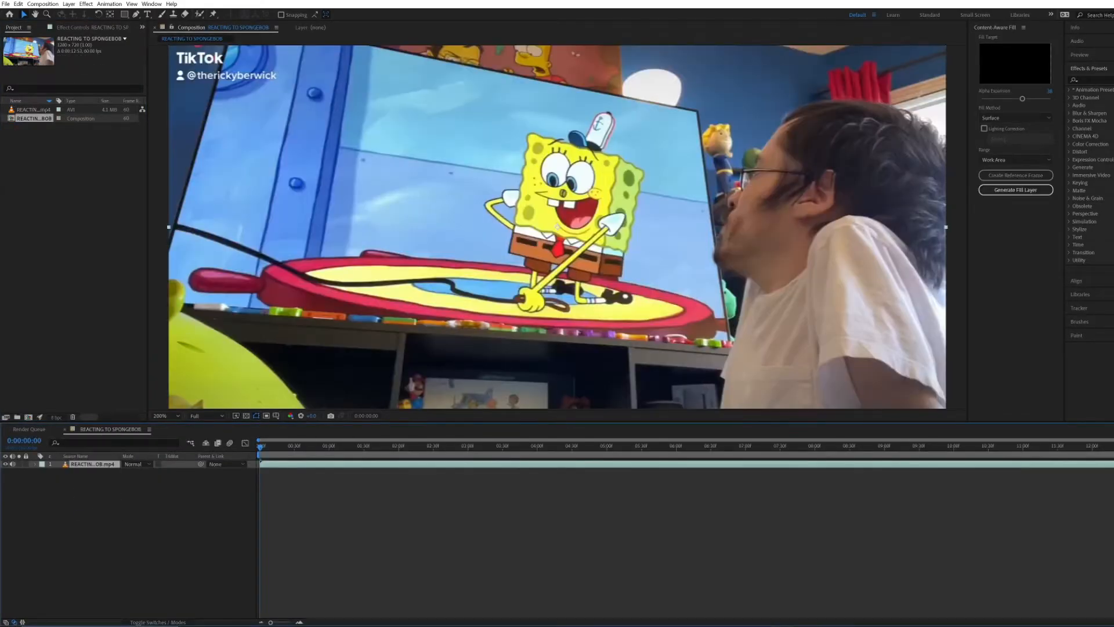
# Fit the composition within the viewer and preview the clip's playback from the start
pyautogui.click(116, 511)
pyautogui.scroll(-1, 557, 227)
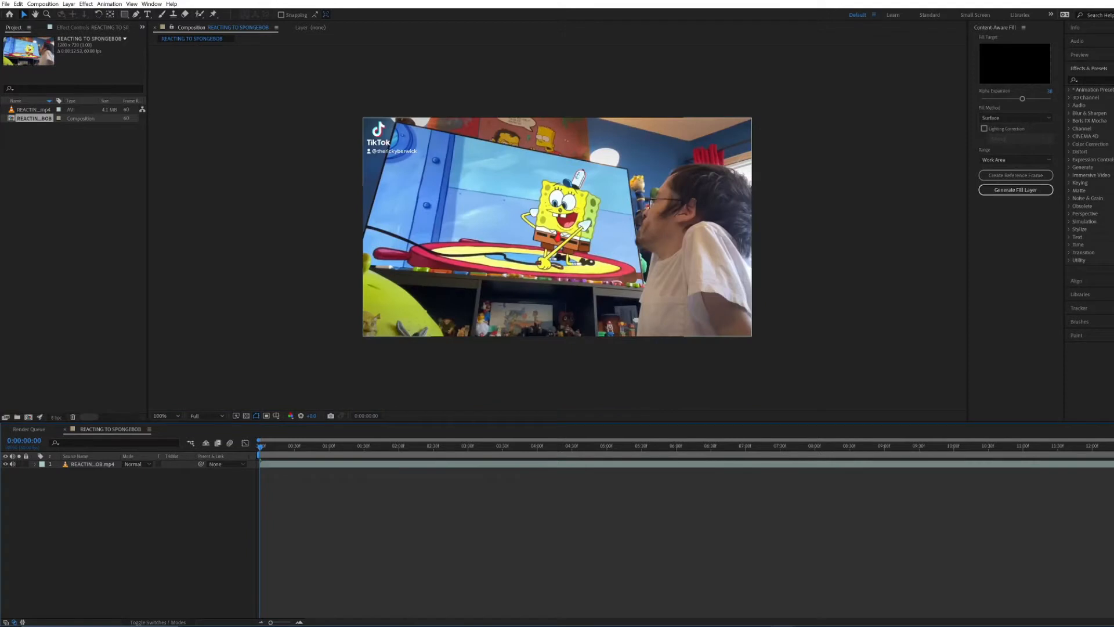
pyautogui.click(206, 416)
pyautogui.click(164, 416)
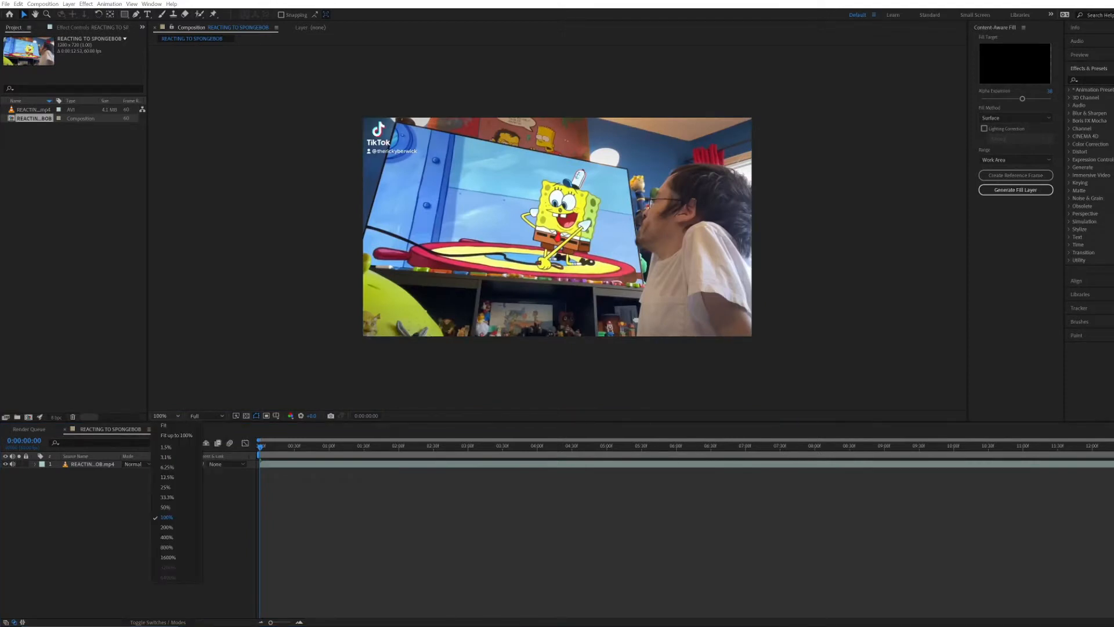
pyautogui.click(176, 435)
pyautogui.click(165, 416)
pyautogui.click(165, 425)
pyautogui.click(192, 525)
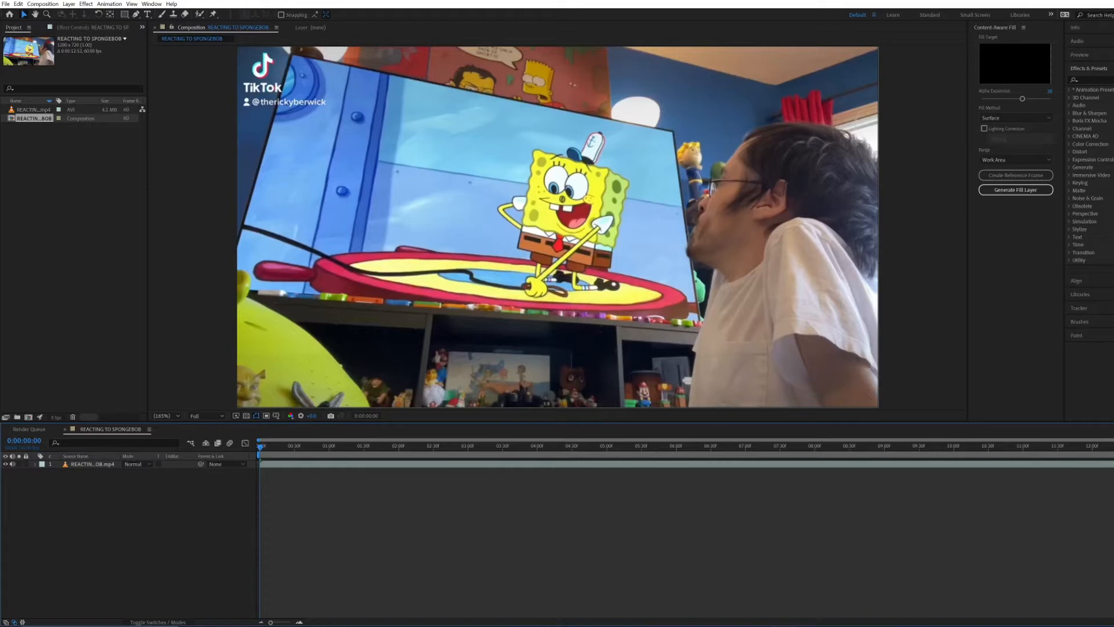
pyautogui.press('space')
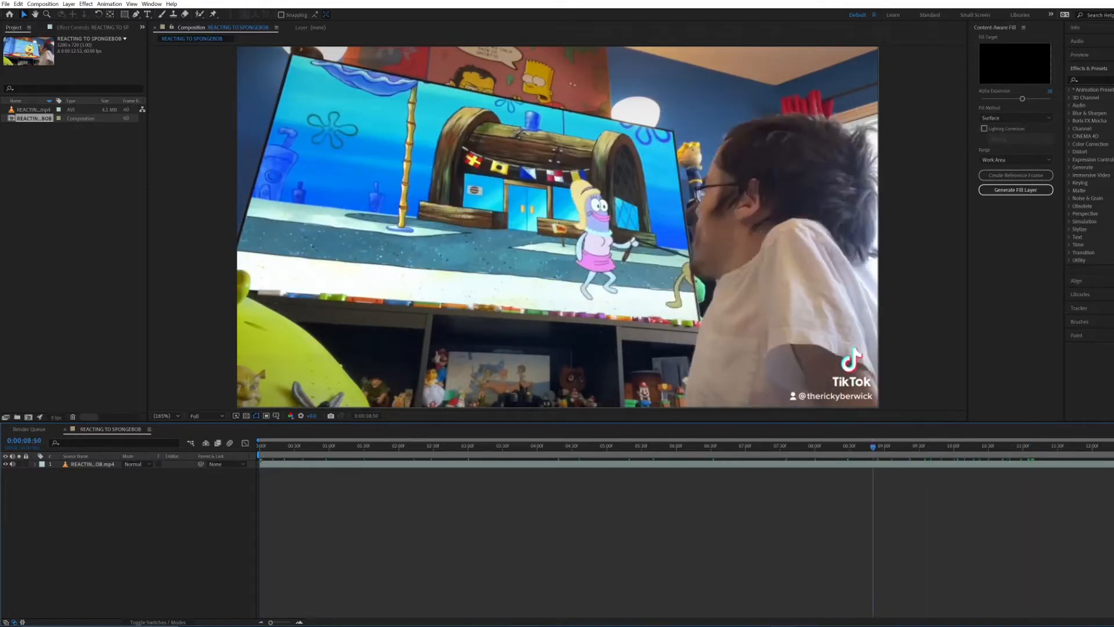
pyautogui.press('space')
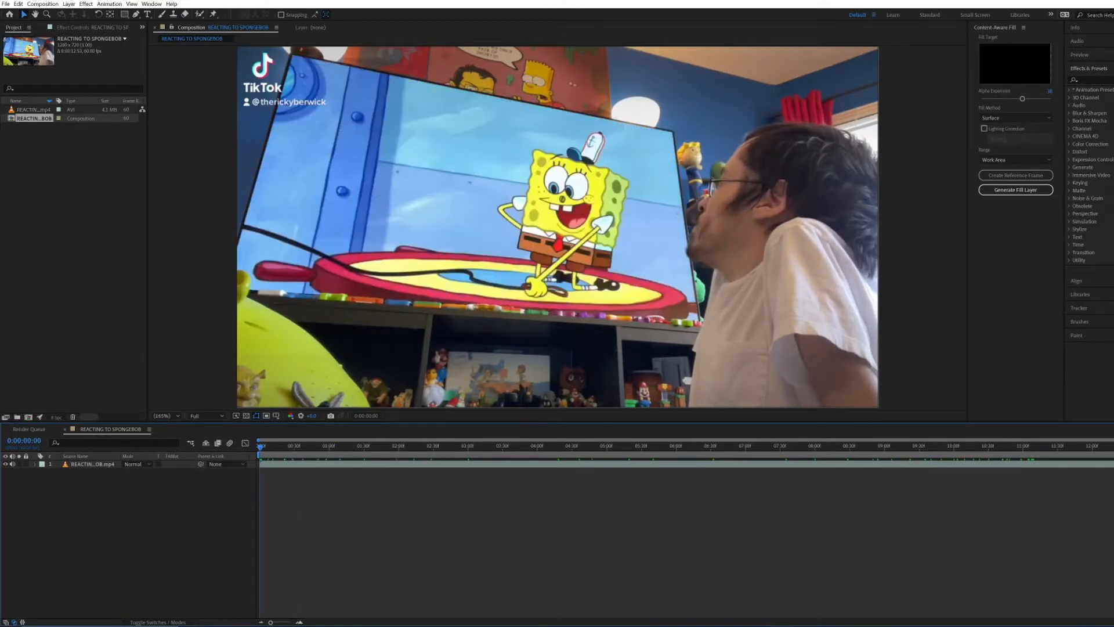
# Start a Pen tool shape on the TV screen's left edge and add its second point at the screen's upper-left corner
pyautogui.click(136, 14)
pyautogui.scroll(2, 558, 226)
pyautogui.moveTo(511, 233); pyautogui.dragTo(569, 227)
pyautogui.moveTo(302, 244); pyautogui.dragTo(860, 205)
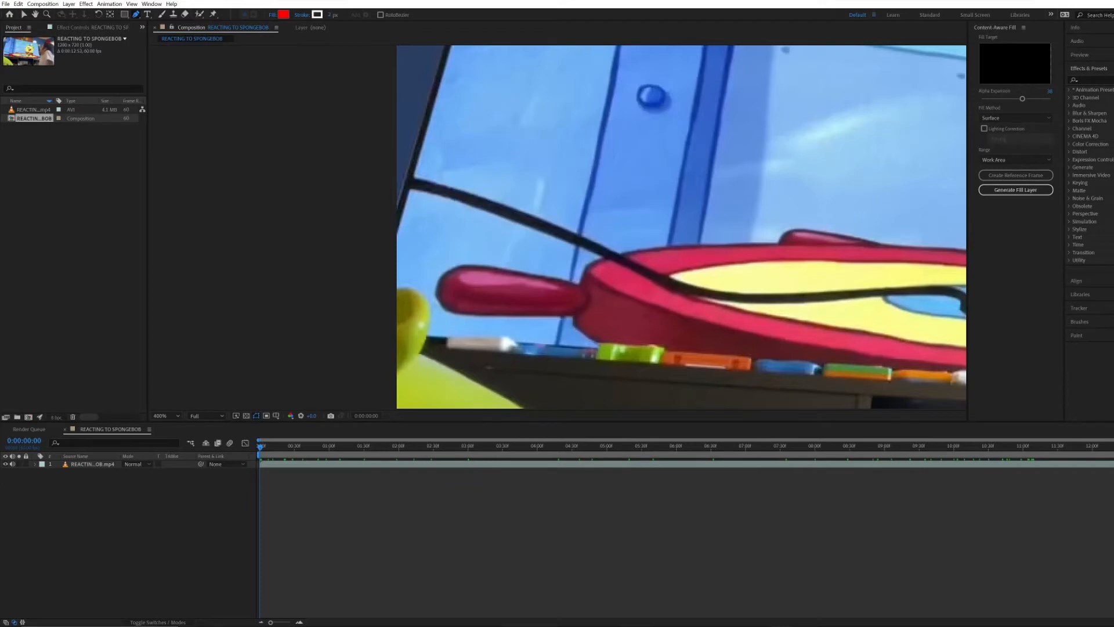
pyautogui.click(396, 236)
pyautogui.moveTo(436, 122); pyautogui.dragTo(389, 360)
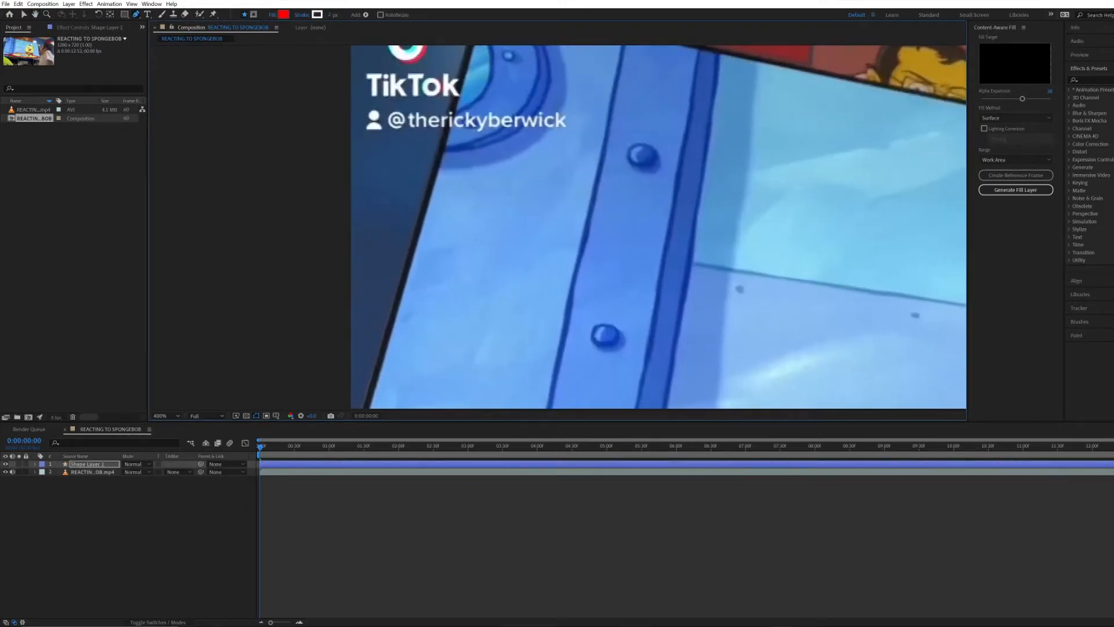
pyautogui.moveTo(430, 163); pyautogui.dragTo(395, 329)
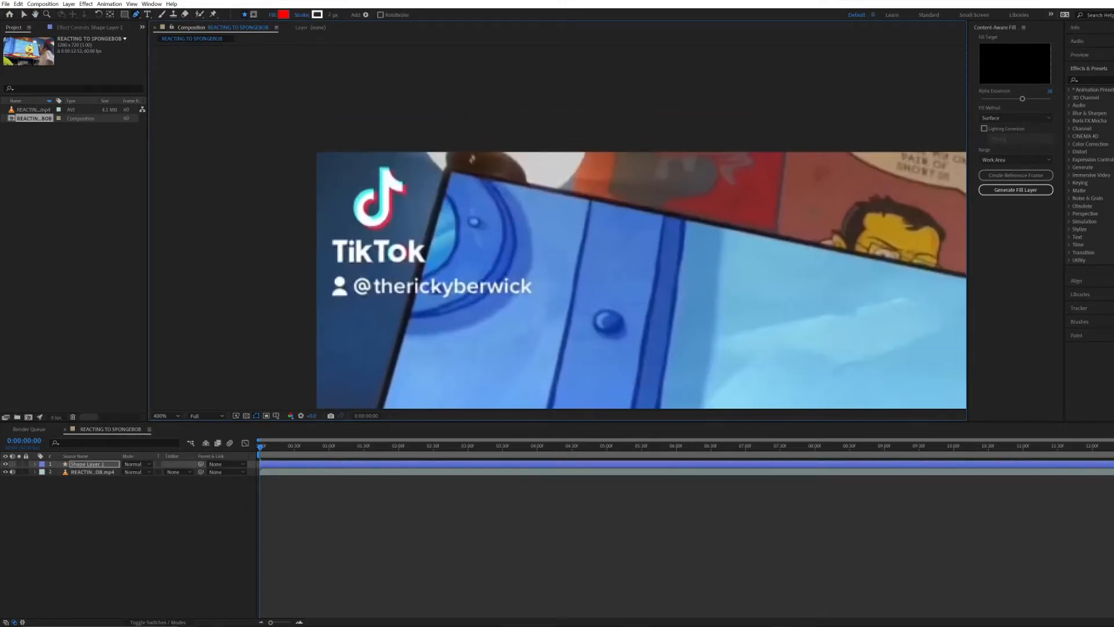
pyautogui.click(452, 172)
# Extend the pen shape along the TV screen's top edge to its upper-right corner
pyautogui.moveTo(418, 360); pyautogui.dragTo(407, 301)
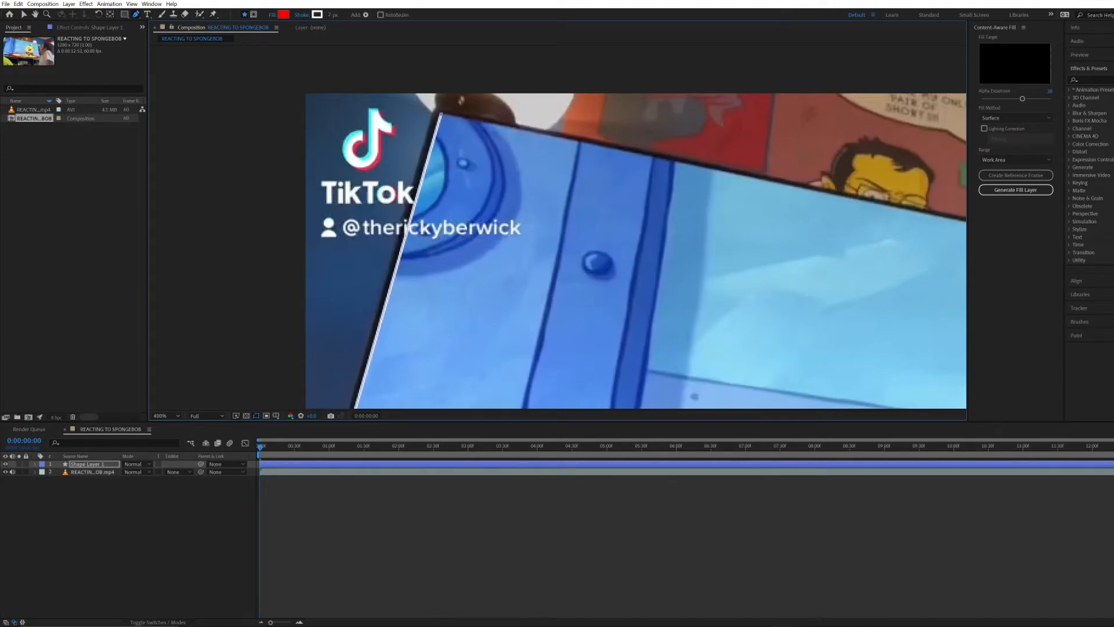
pyautogui.moveTo(812, 256); pyautogui.dragTo(327, 209)
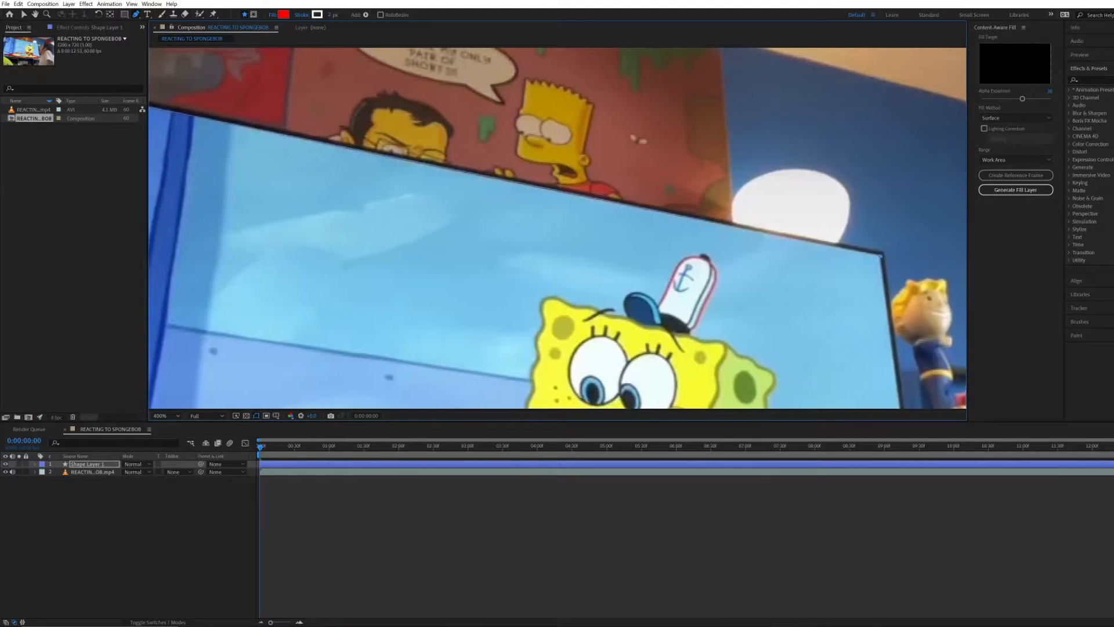
pyautogui.moveTo(581, 232); pyautogui.dragTo(467, 209)
pyautogui.click(761, 241)
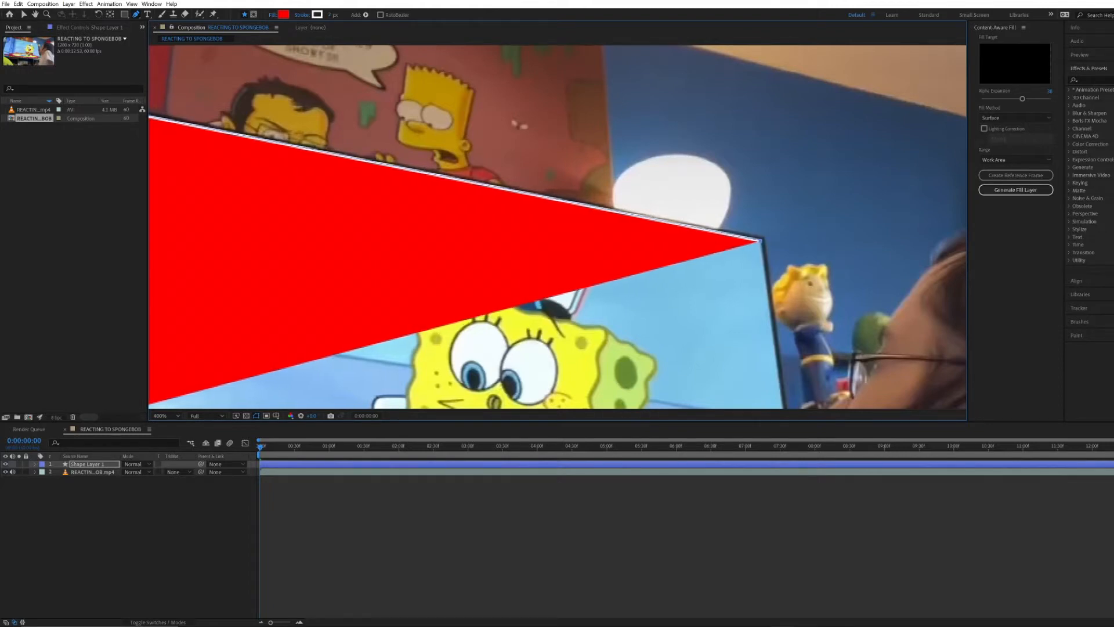
# Continue the pen shape down the TV screen's right edge to its lower-right corner
pyautogui.moveTo(726, 337); pyautogui.dragTo(647, 86)
pyautogui.moveTo(667, 279); pyautogui.dragTo(611, 127)
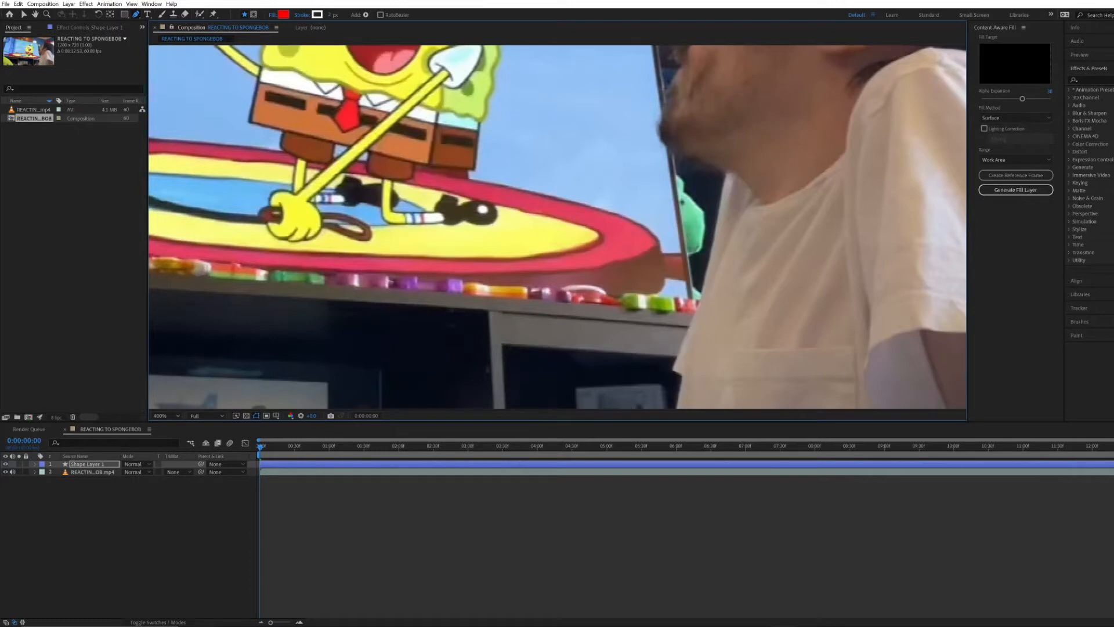
pyautogui.scroll(-1, 557, 227)
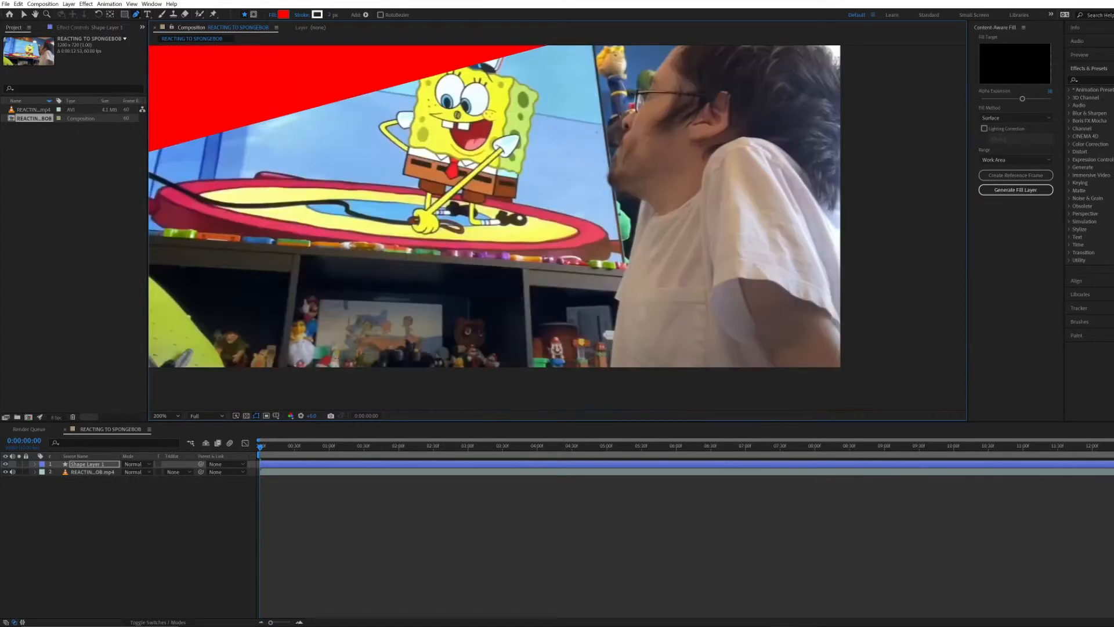
pyautogui.scroll(2, 743, 305)
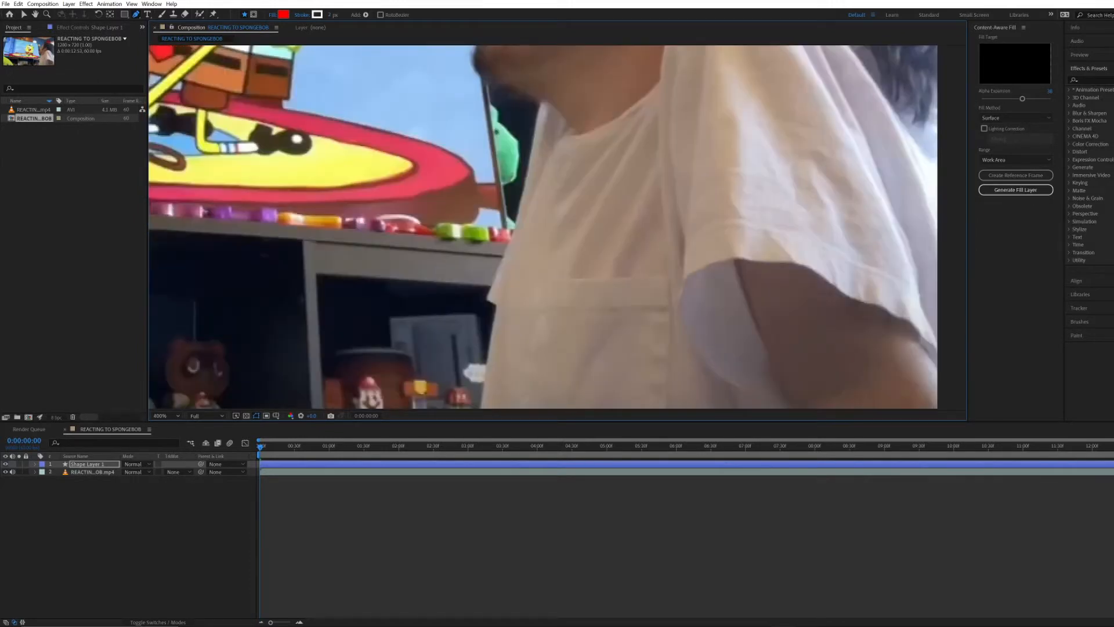
pyautogui.moveTo(511, 221); pyautogui.dragTo(665, 253)
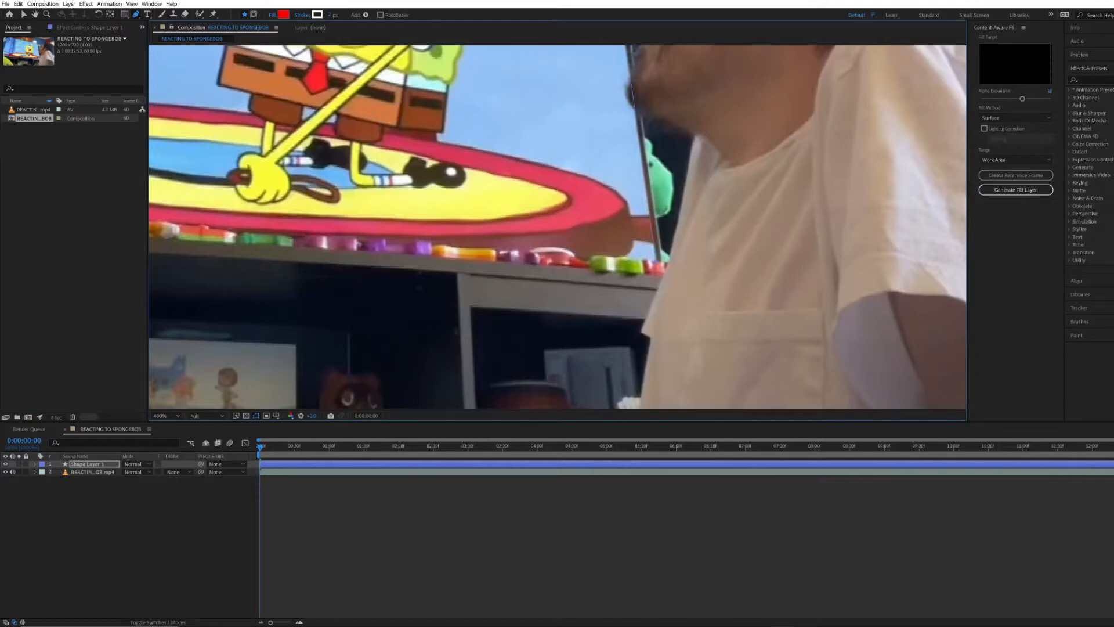
pyautogui.click(661, 262)
# Trace the TV screen's bottom edge back to the green toy, outline around the toy and close the shape at its starting point
pyautogui.moveTo(662, 262); pyautogui.dragTo(1050, 304)
pyautogui.moveTo(523, 249); pyautogui.dragTo(825, 265)
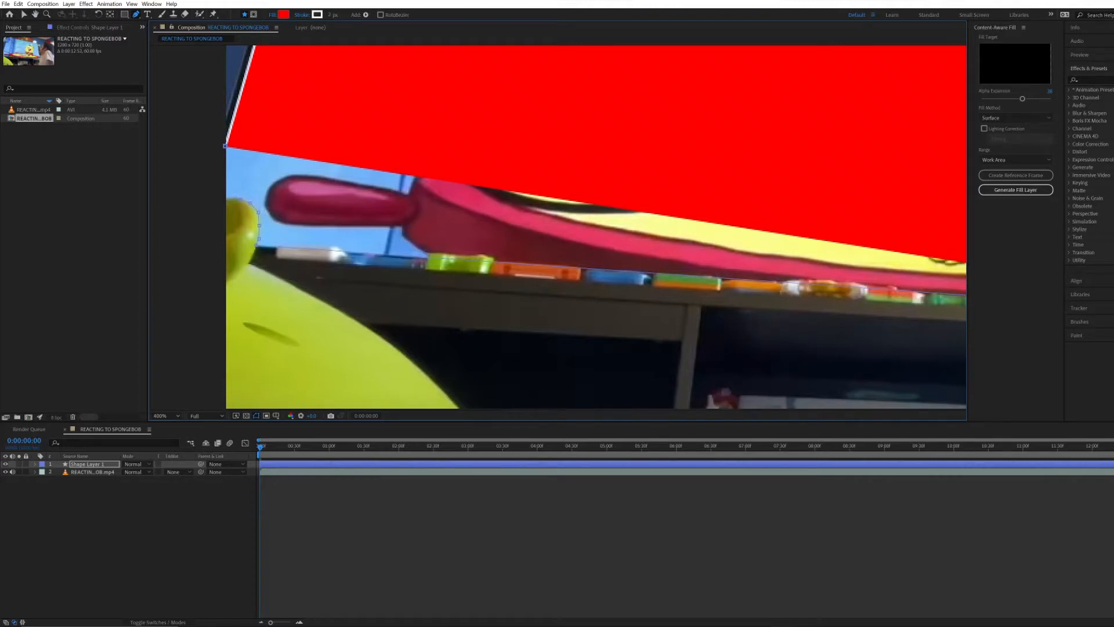
pyautogui.click(259, 246)
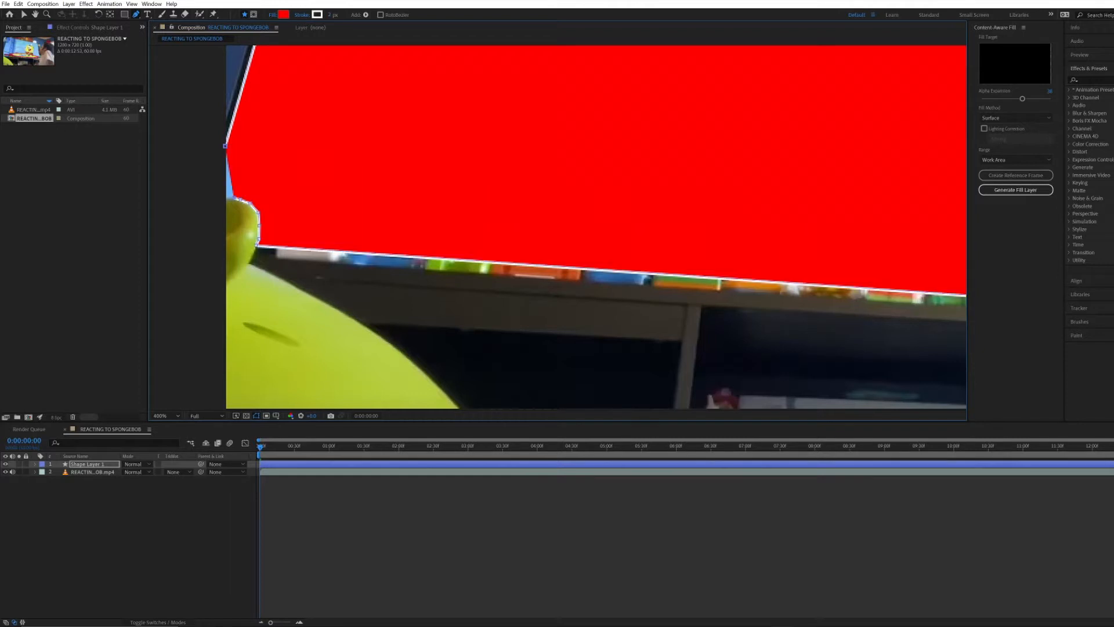
pyautogui.click(226, 146)
pyautogui.scroll(-3, 557, 226)
pyautogui.scroll(1, 557, 226)
pyautogui.scroll(3, 672, 171)
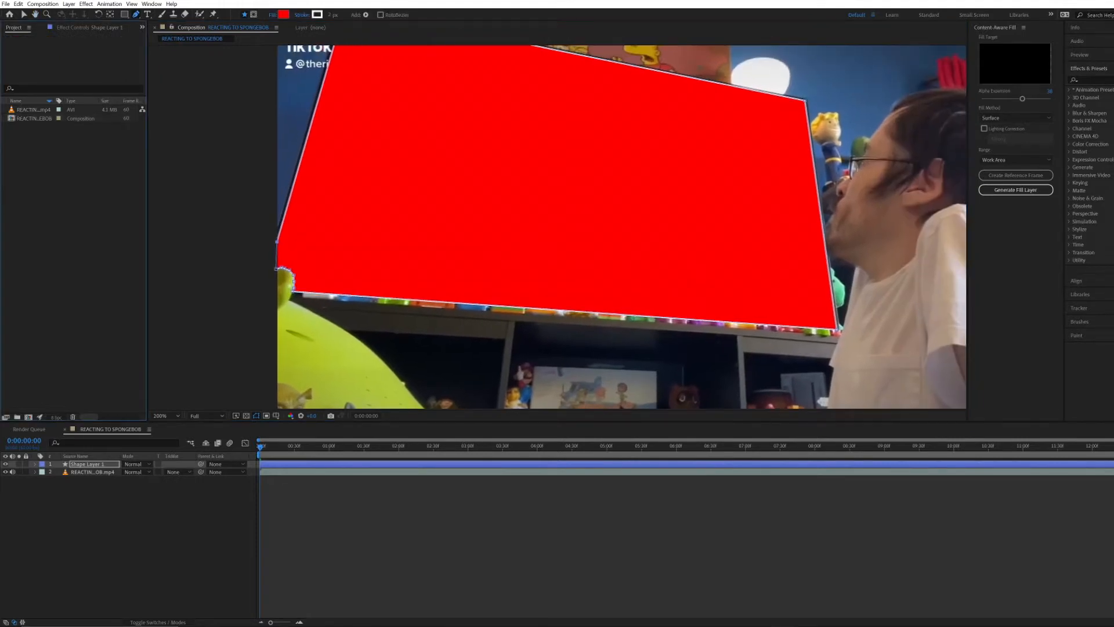
# Try adding a new mask to Shape Layer 1 and undo it
pyautogui.rightClick(100, 464)
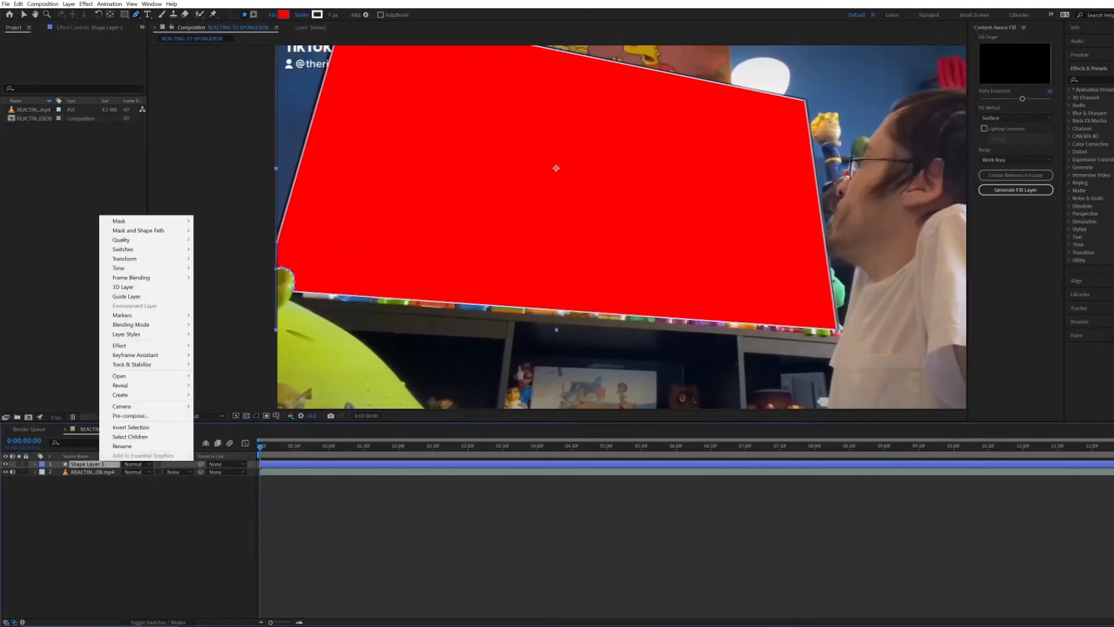
pyautogui.moveTo(122, 222)
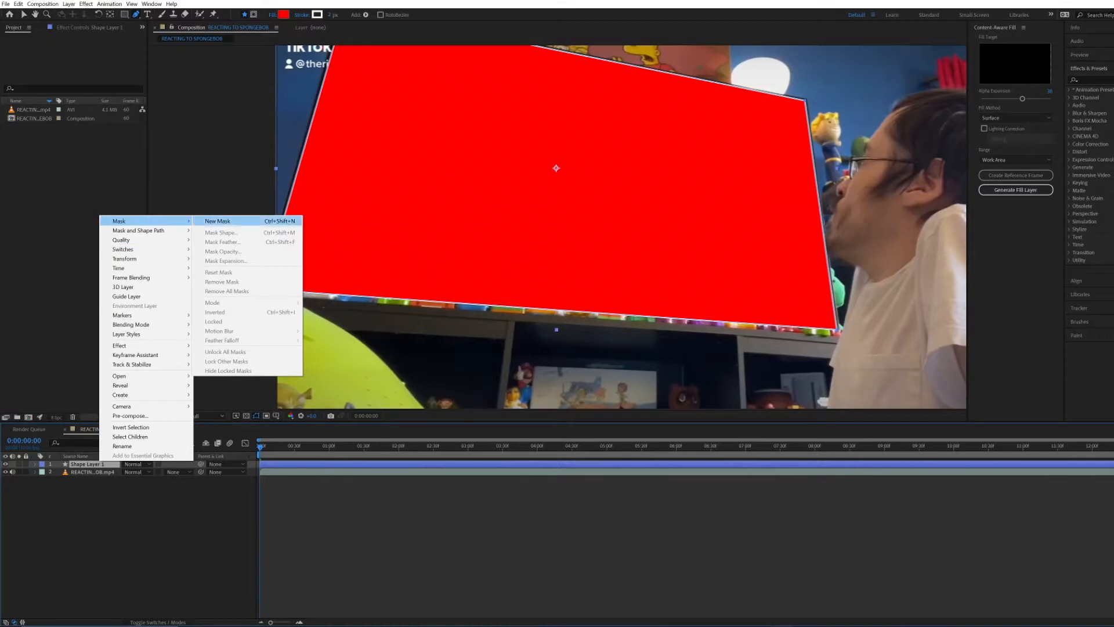
pyautogui.click(221, 221)
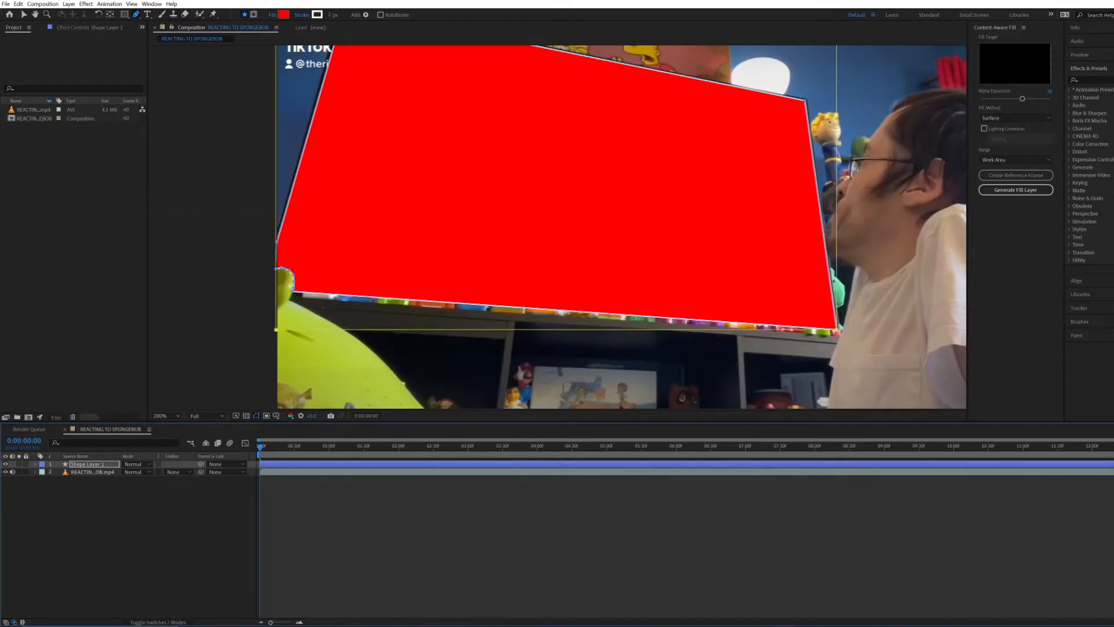
pyautogui.hotkey('ctrl', 'z')
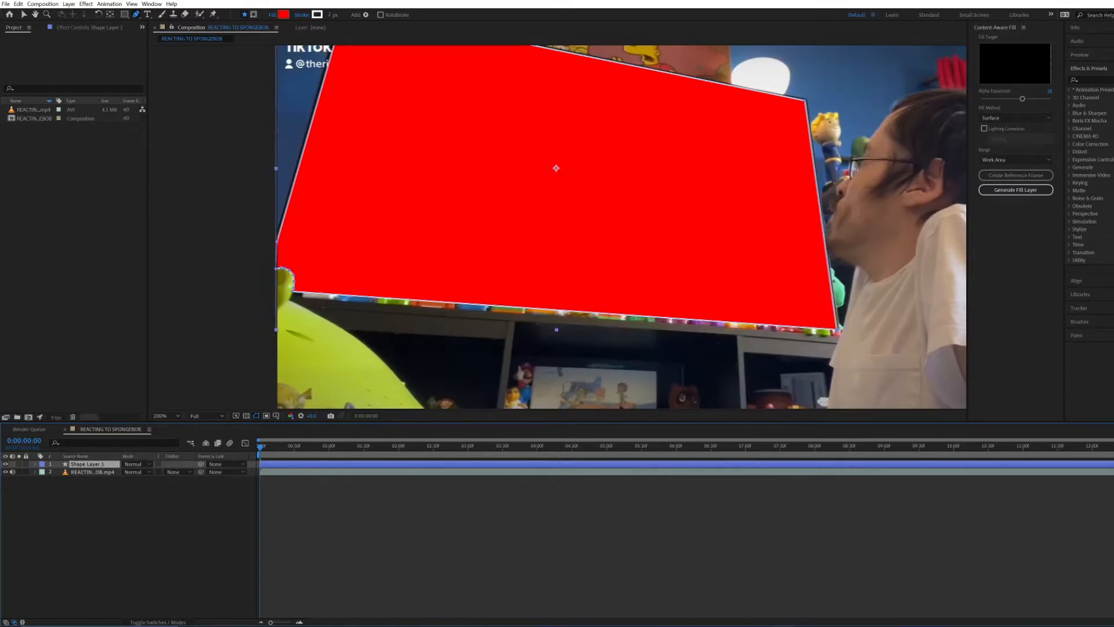
# Add a new mask to the REACTING TO SPONGEBOB.mp4 layer and expand its mask list
pyautogui.click(90, 471)
pyautogui.rightClick(97, 471)
pyautogui.moveTo(145, 231)
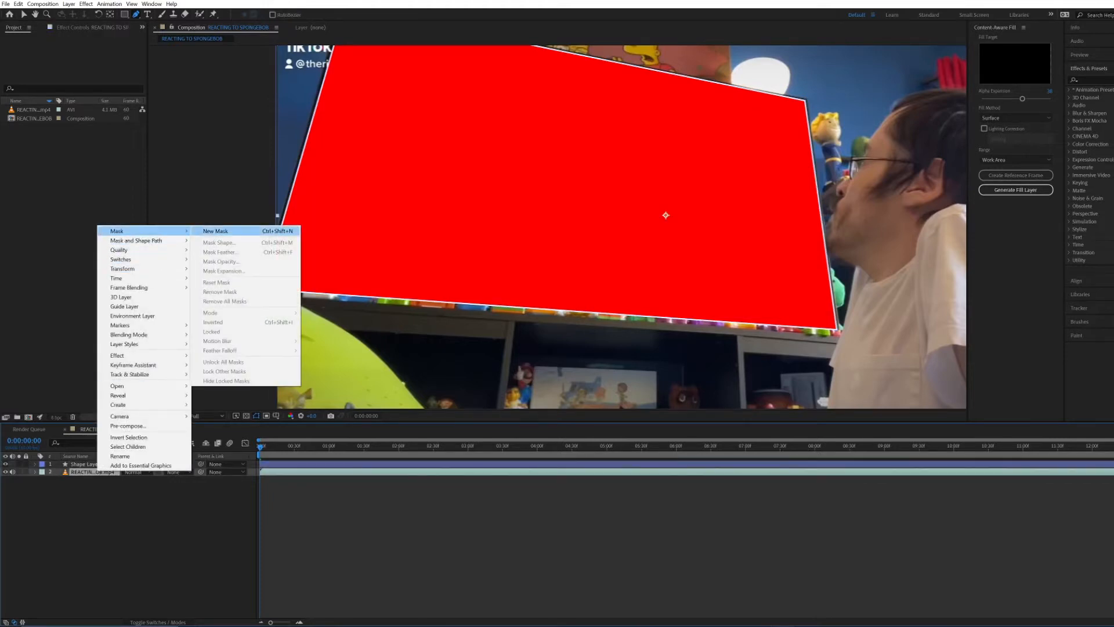
pyautogui.click(223, 231)
pyautogui.click(35, 471)
pyautogui.click(43, 480)
# Try to paste the copied TV screen shape into the video layer's Mask 1 path
pyautogui.hotkey('ctrl', 'v')
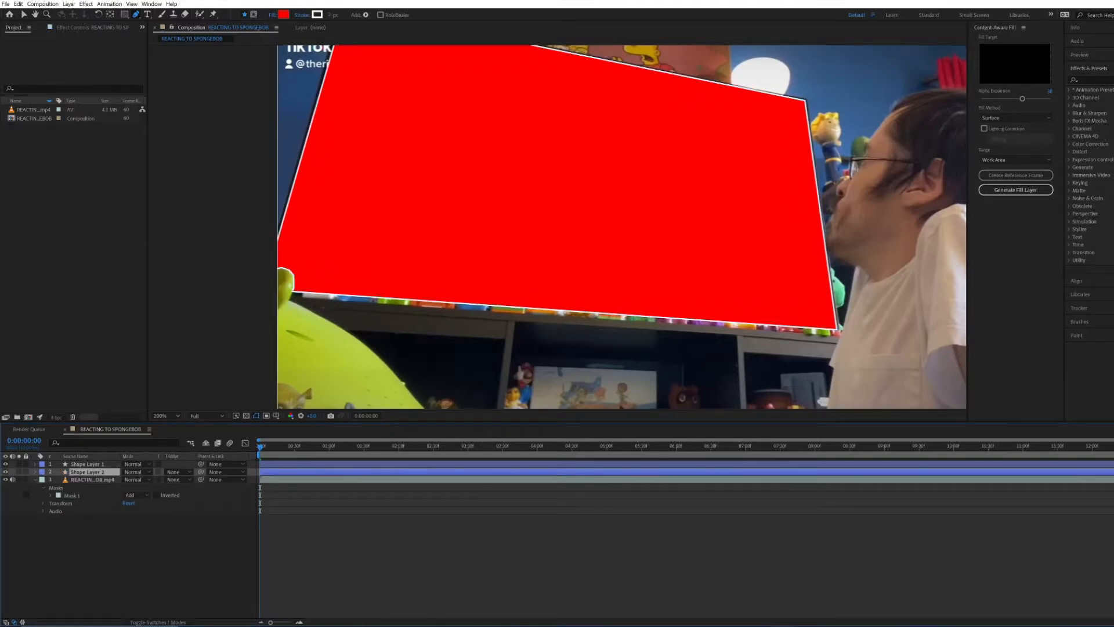
pyautogui.hotkey('ctrl', 'z')
pyautogui.click(84, 496)
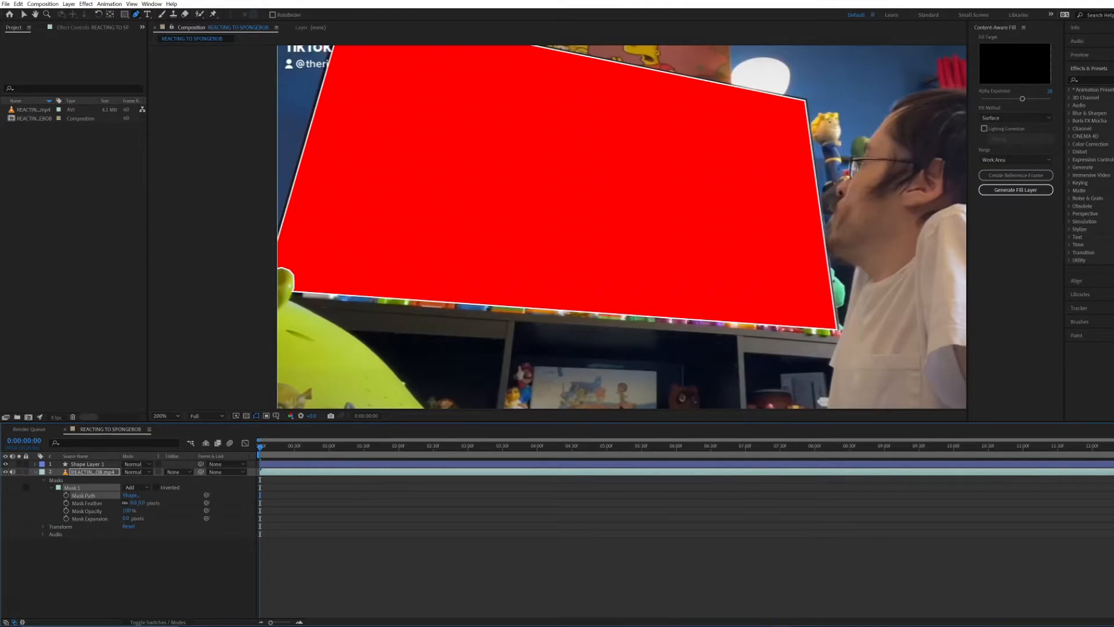
pyautogui.hotkey('ctrl', 'v')
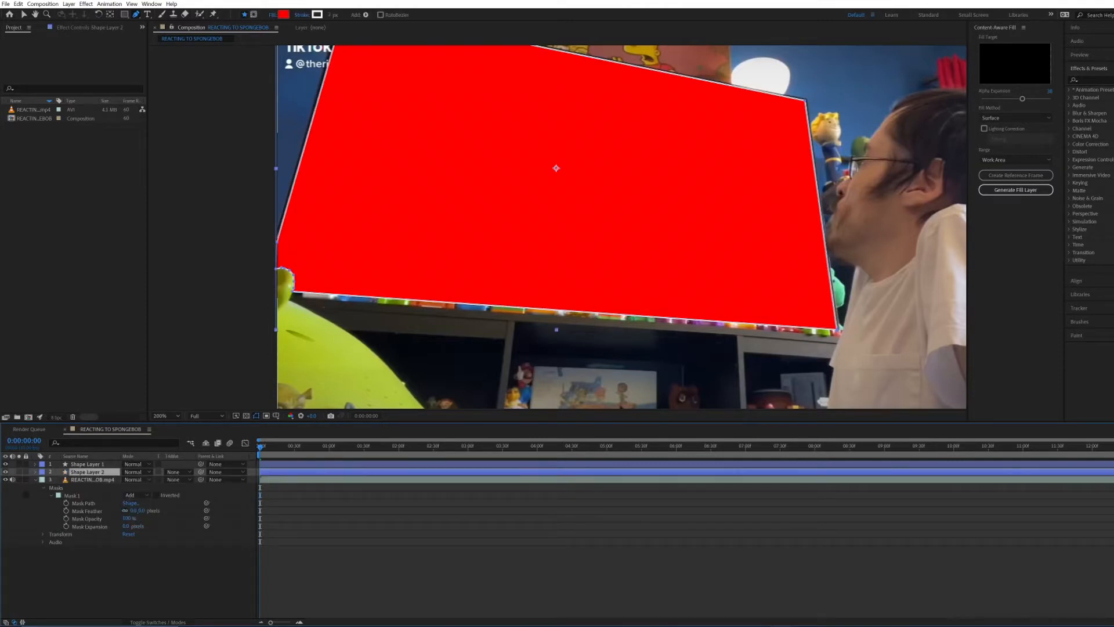
# Expand Shape Layer 2's contents and try to use its Shape 1 for the video layer's Mask Path
pyautogui.click(36, 472)
pyautogui.click(43, 480)
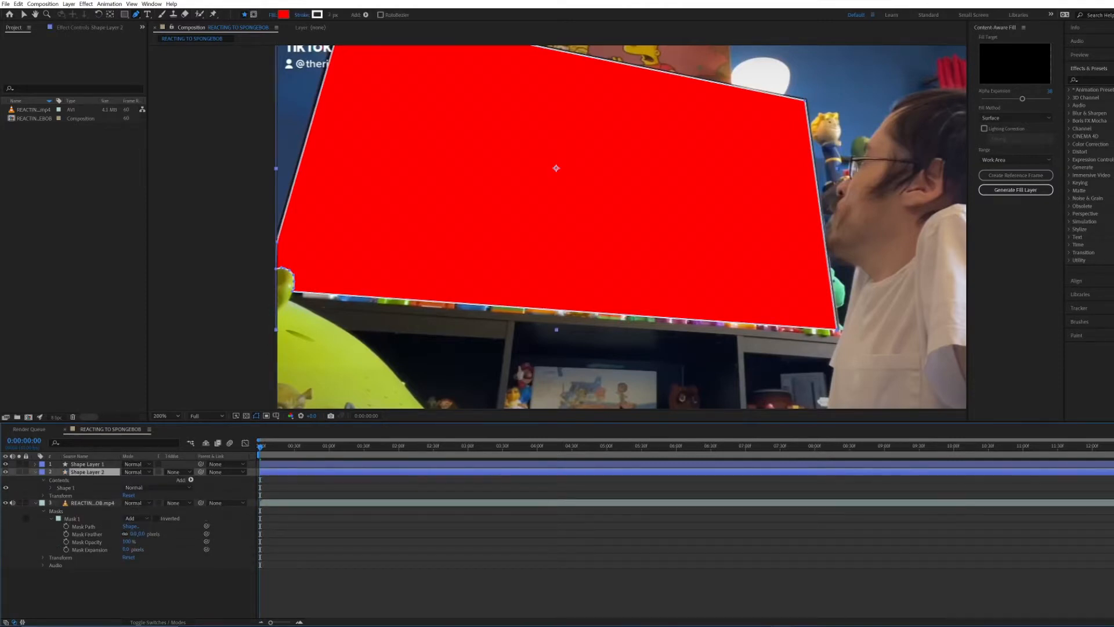
pyautogui.click(66, 487)
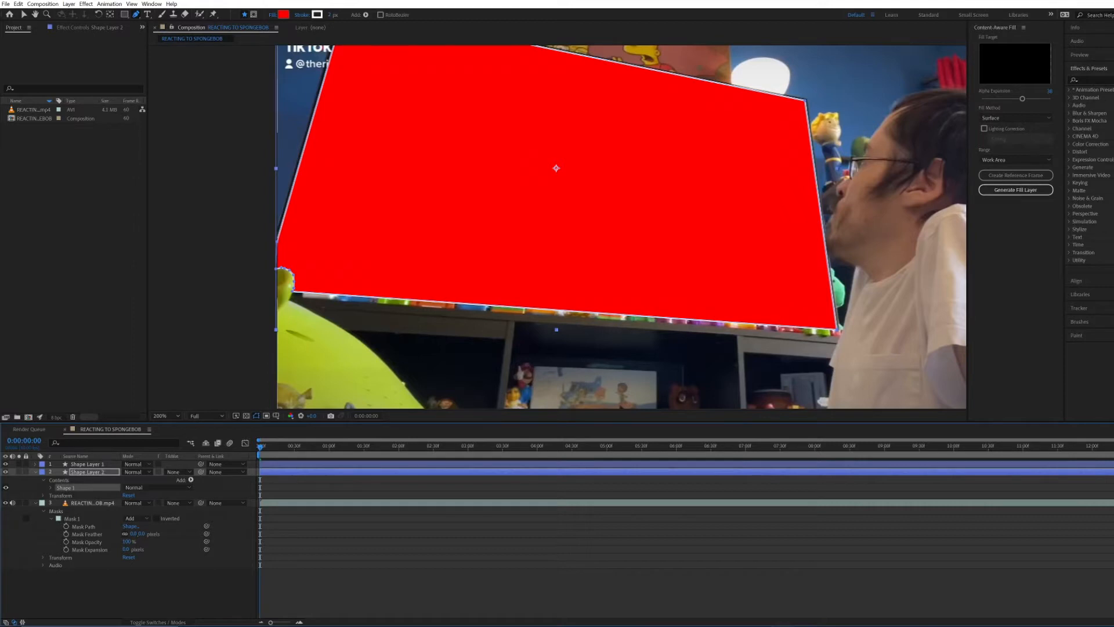
pyautogui.click(84, 527)
pyautogui.click(93, 503)
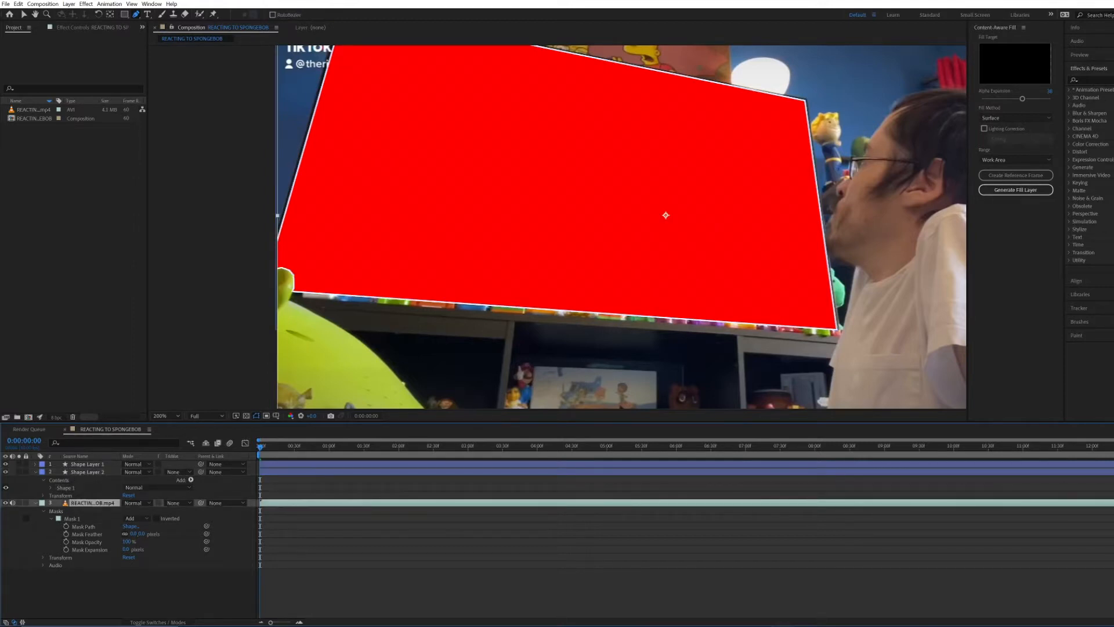
# Hide Shape Layer 1 and Shape Layer 2 to reveal the video footage beneath
pyautogui.click(5, 465)
pyautogui.click(116, 593)
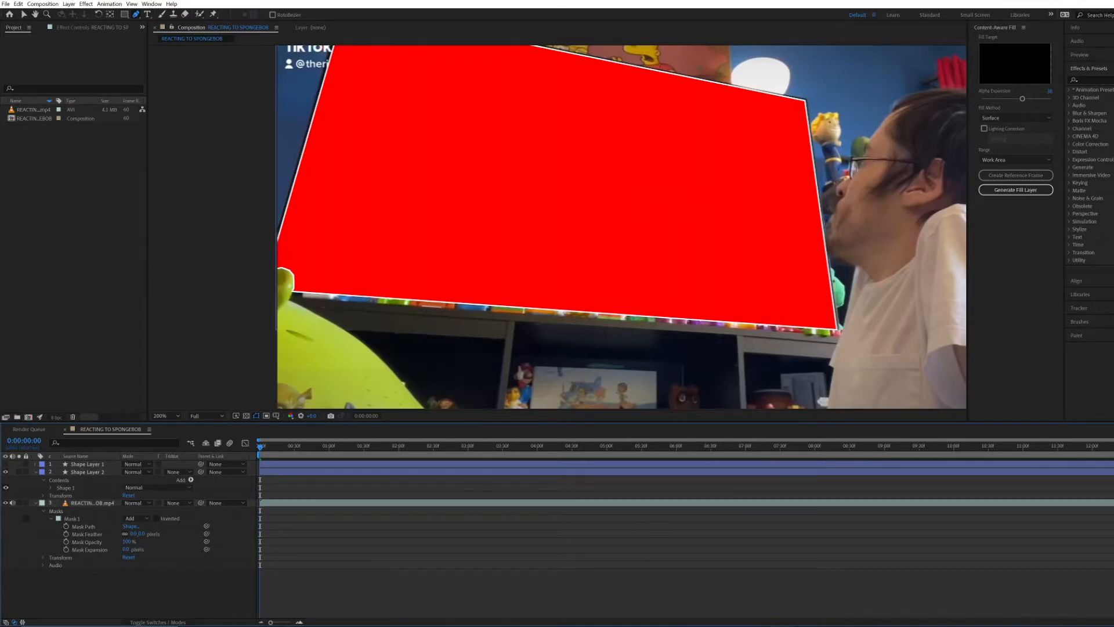
pyautogui.click(5, 472)
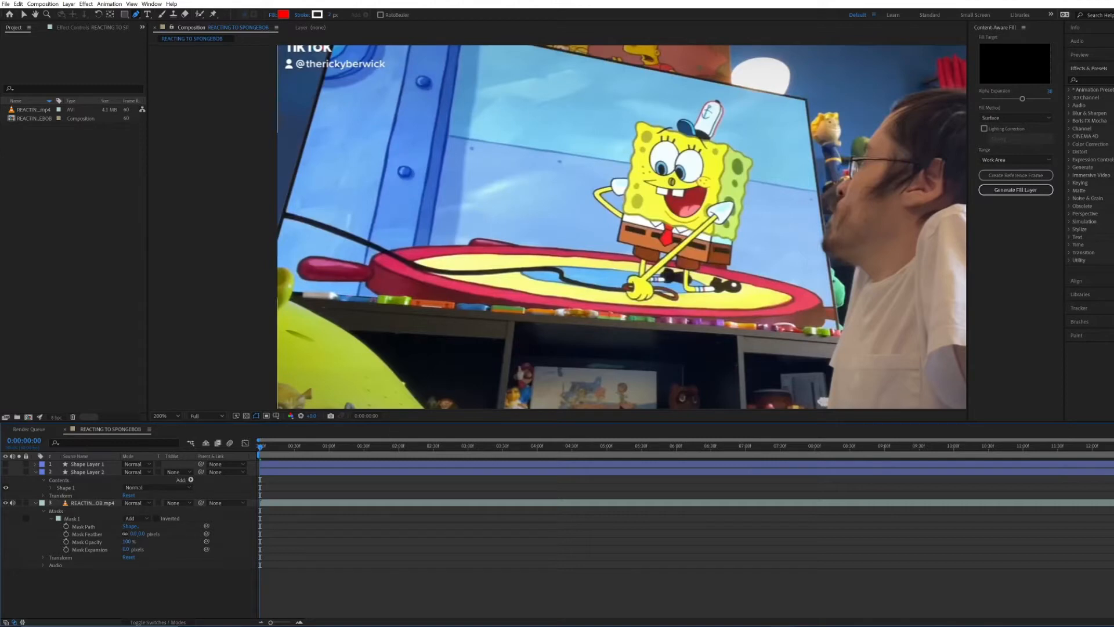
# Try the Subtract mode on the video layer's Mask 1 and undo it
pyautogui.click(72, 519)
pyautogui.click(138, 519)
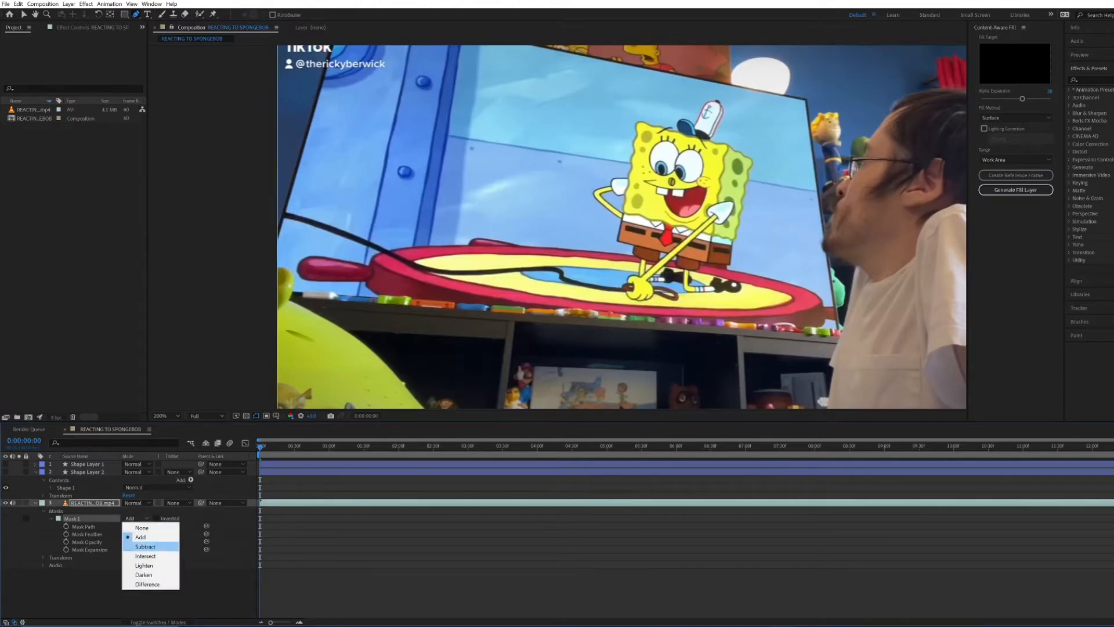
pyautogui.click(140, 546)
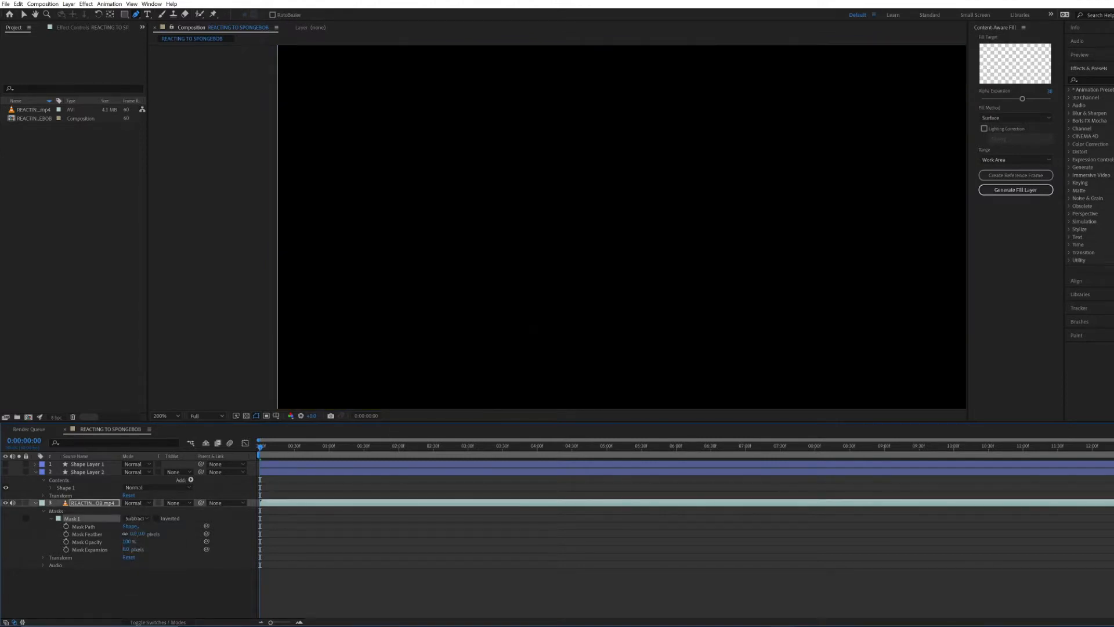
pyautogui.hotkey('ctrl', 'z')
pyautogui.hotkey('ctrl', 'z')
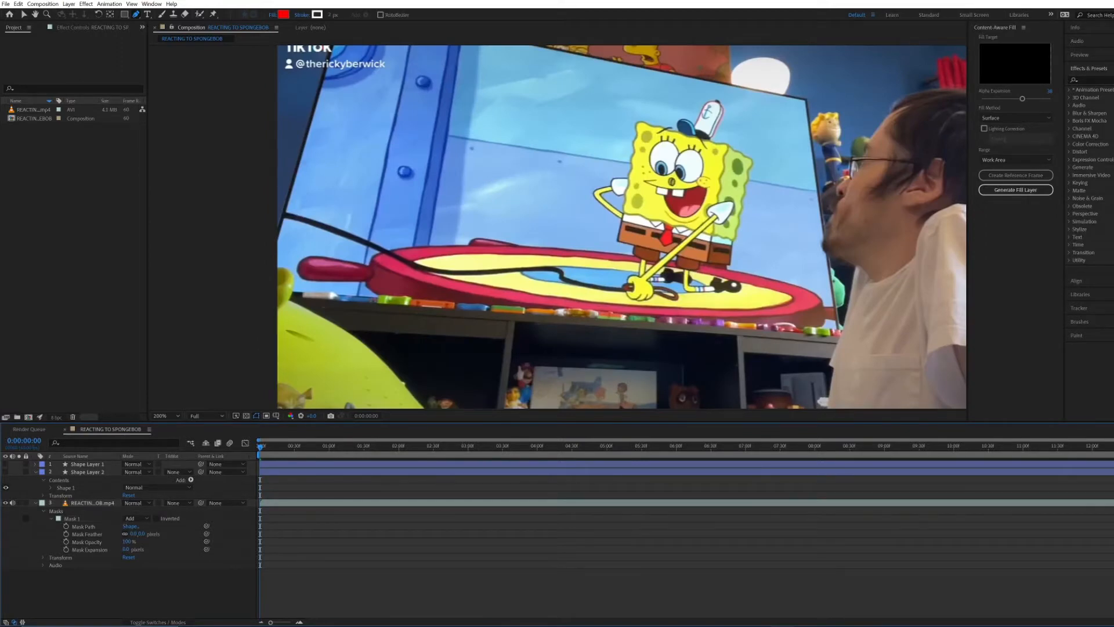
# Copy the Path property of Shape Layer 2's Path 1 into the video layer's Mask 1 path
pyautogui.click(51, 487)
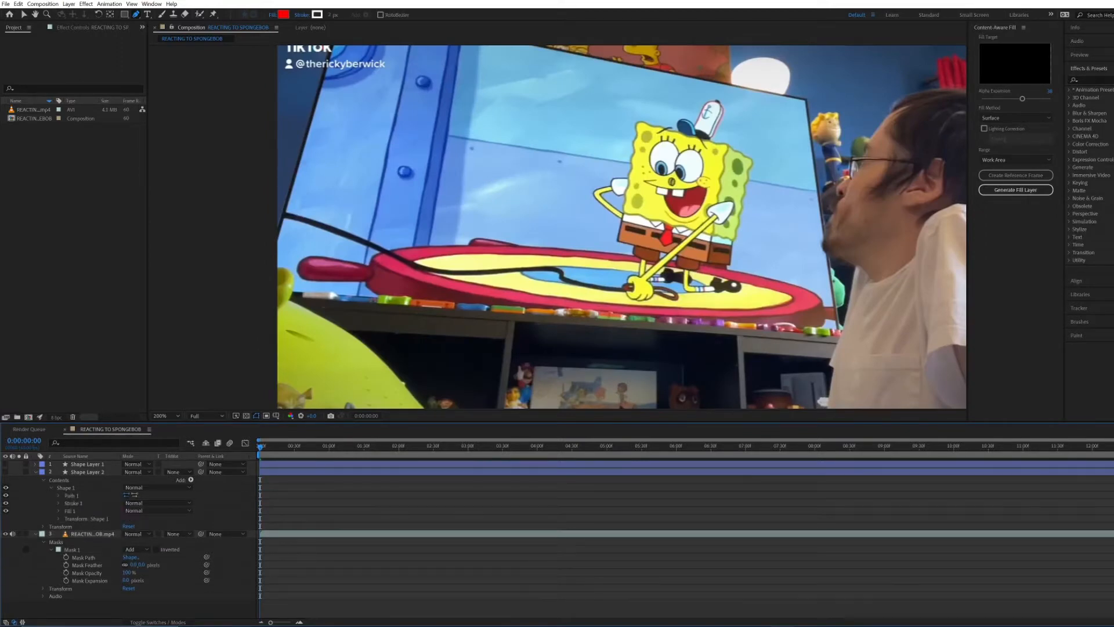
pyautogui.click(71, 496)
pyautogui.click(84, 557)
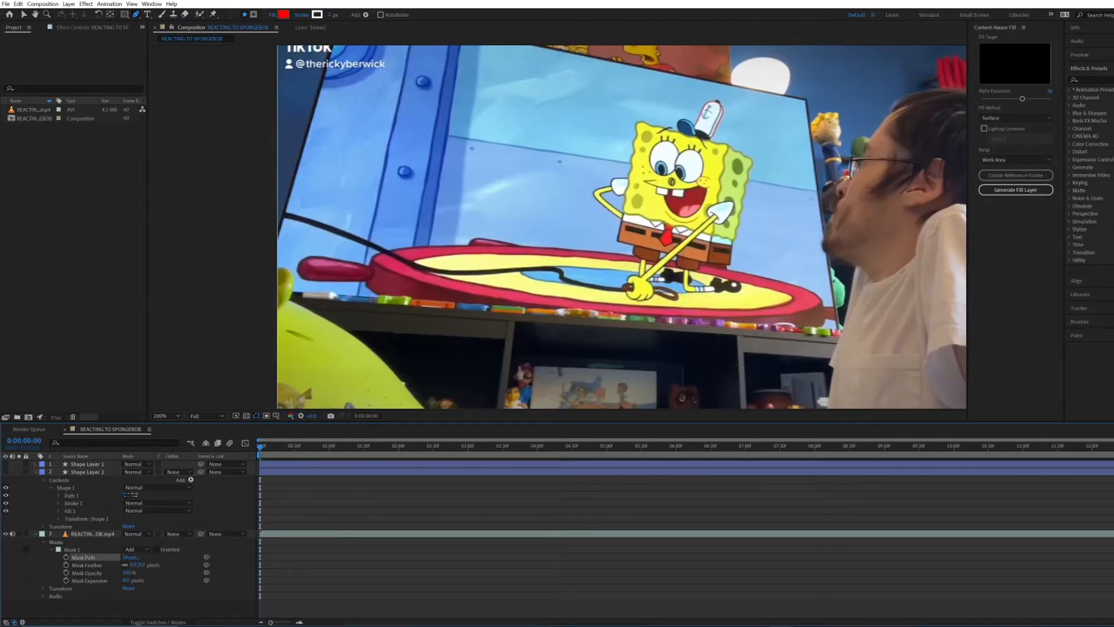
pyautogui.click(93, 534)
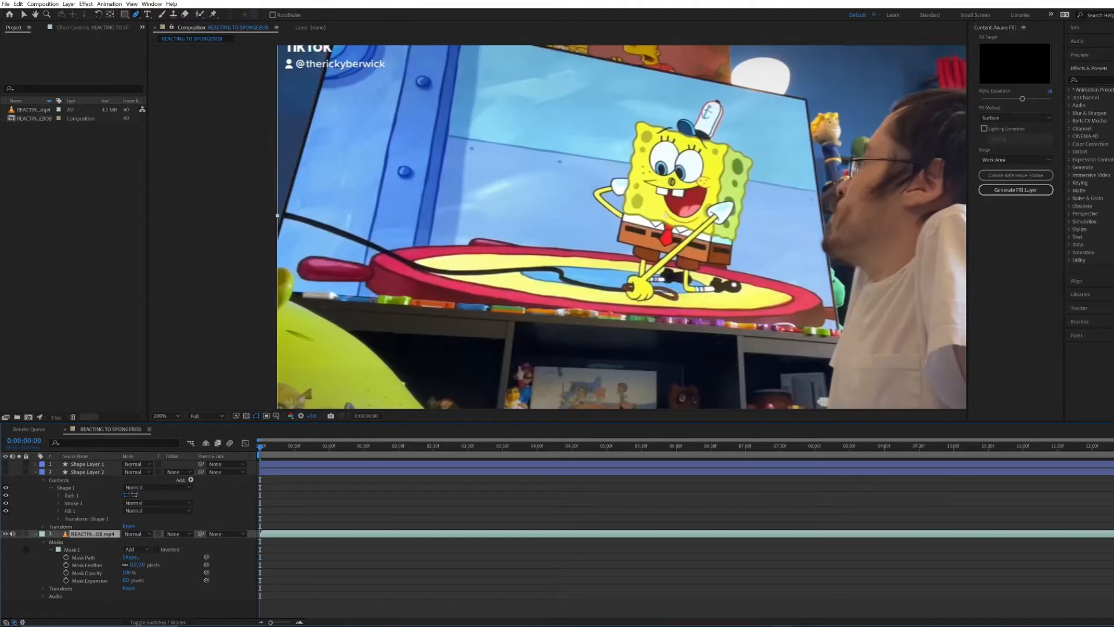
pyautogui.click(83, 557)
pyautogui.click(72, 495)
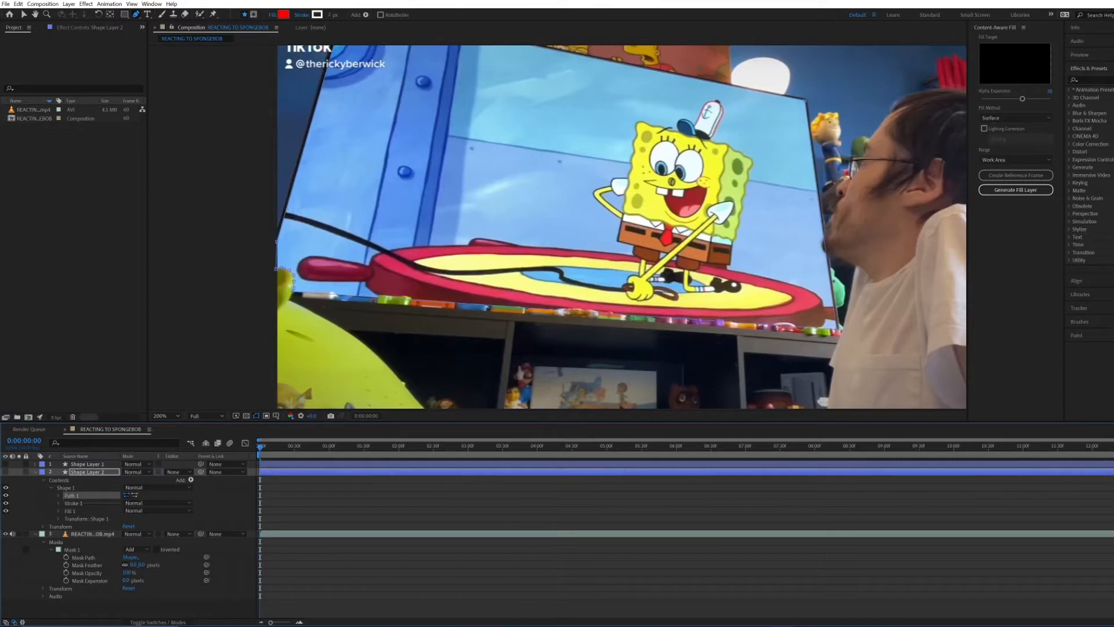
pyautogui.click(59, 495)
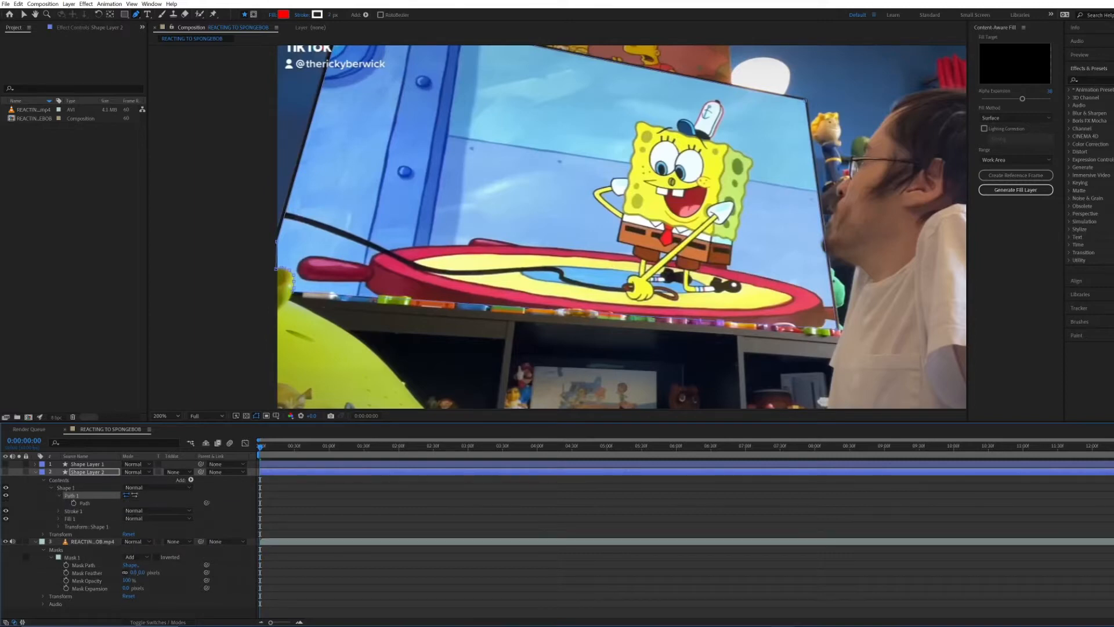
pyautogui.click(85, 503)
pyautogui.hotkey('ctrl', 'c')
pyautogui.click(83, 565)
pyautogui.hotkey('ctrl', 'v')
# Set the video layer's Mask 1 mode to Subtract to cut out the TV screen
pyautogui.hotkey('ctrl', 'shift', 'a')
pyautogui.click(137, 557)
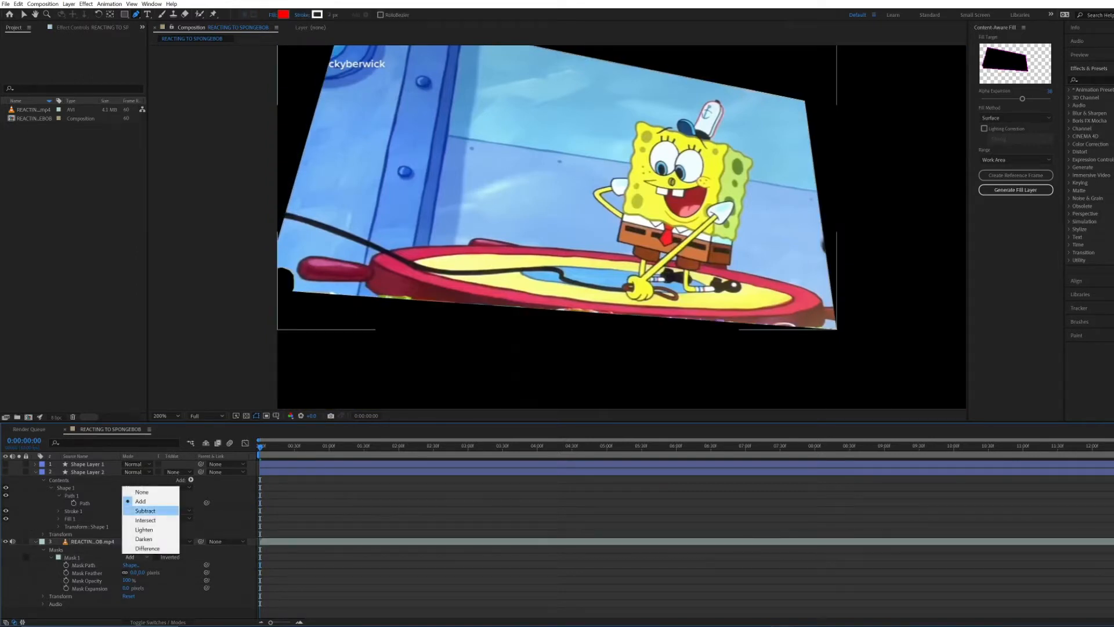
pyautogui.click(145, 511)
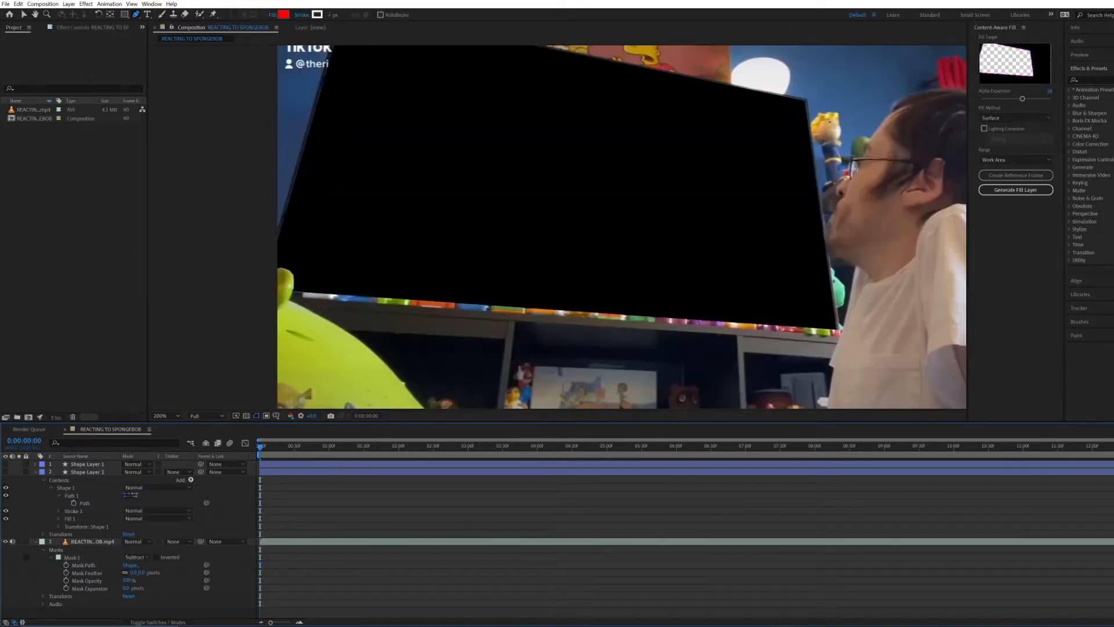
# Delete Shape Layer 2 and Shape Layer 1 from the composition
pyautogui.click(35, 472)
pyautogui.click(87, 472)
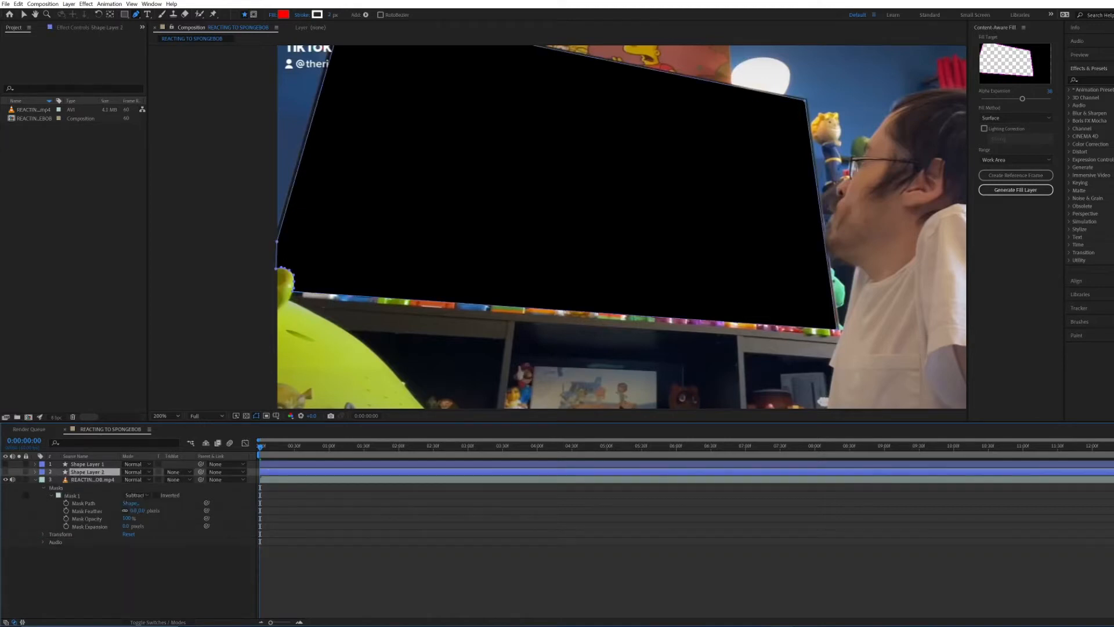
pyautogui.press('Delete')
pyautogui.click(87, 464)
pyautogui.press('Delete')
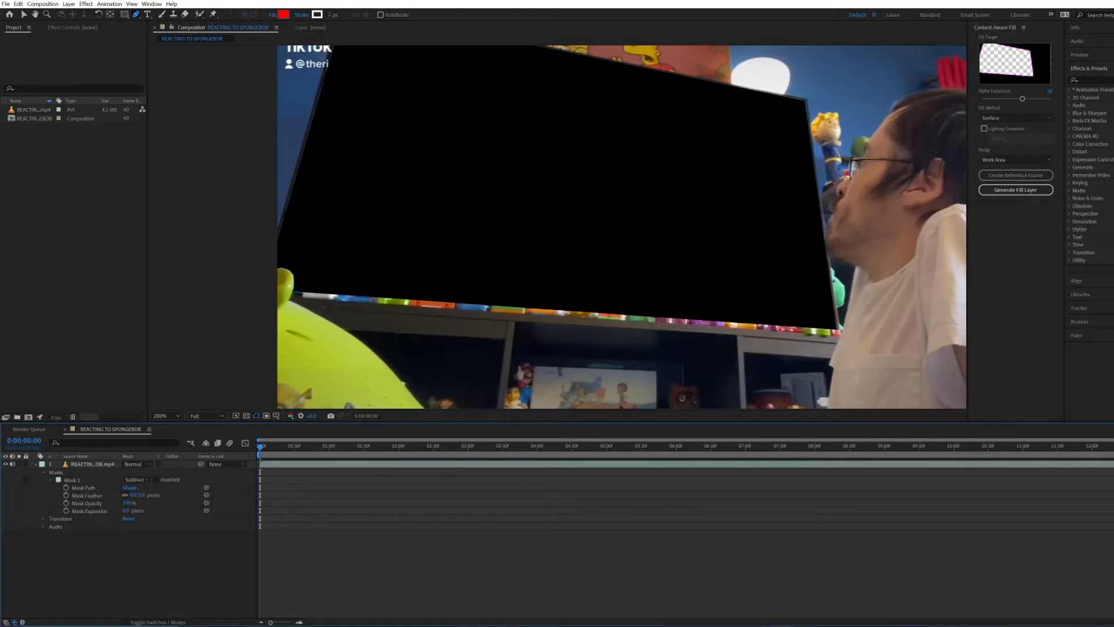
# Try adjusting the expansion and feather of the video layer's Mask 1
pyautogui.press('space')
pyautogui.moveTo(621, 191); pyautogui.dragTo(635, 268)
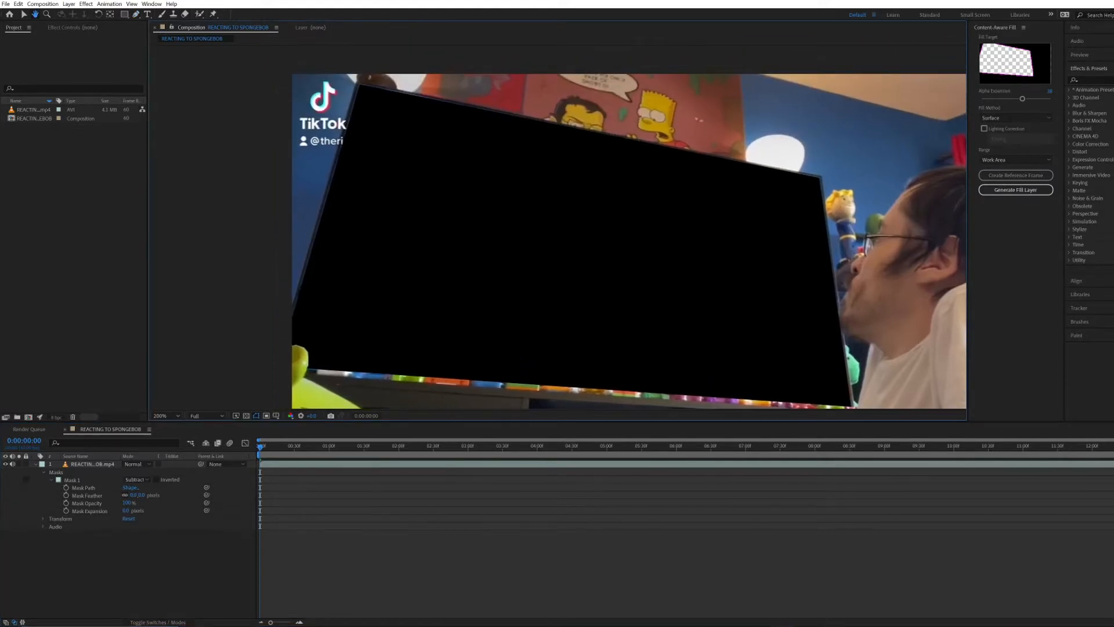
pyautogui.click(83, 488)
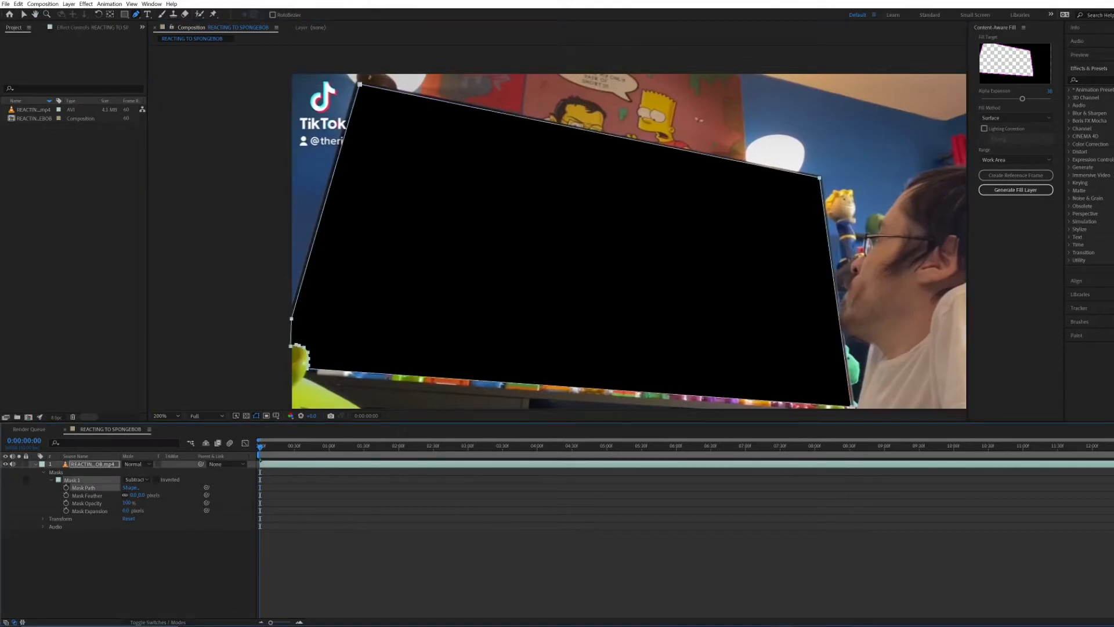
pyautogui.click(89, 511)
pyautogui.moveTo(126, 511); pyautogui.dragTo(125, 510)
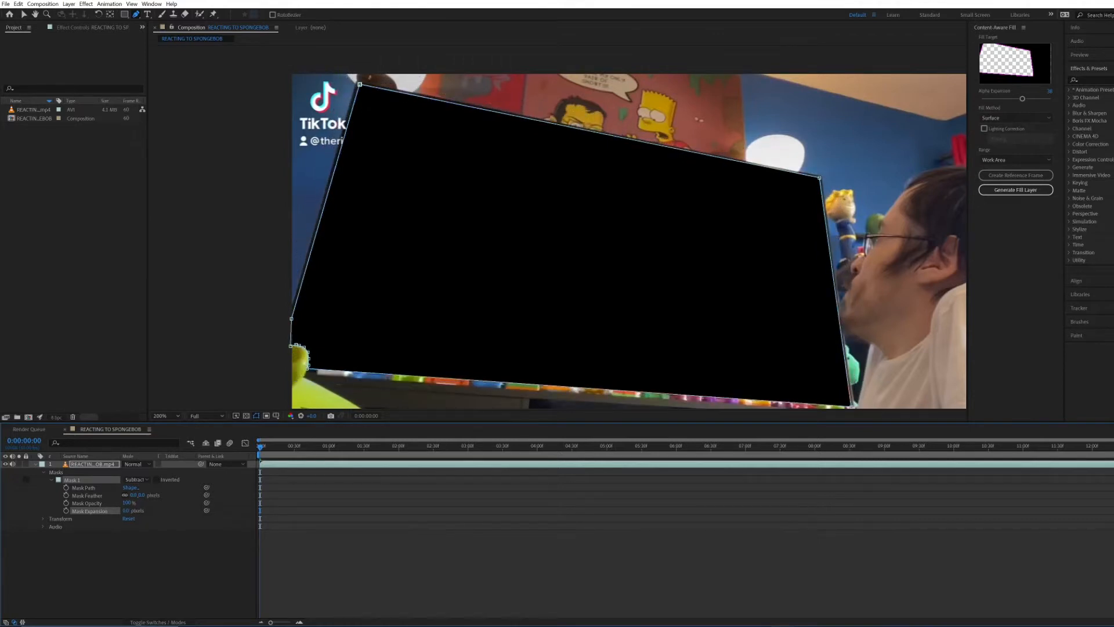
pyautogui.hotkey('ctrl', 'shift', 'a')
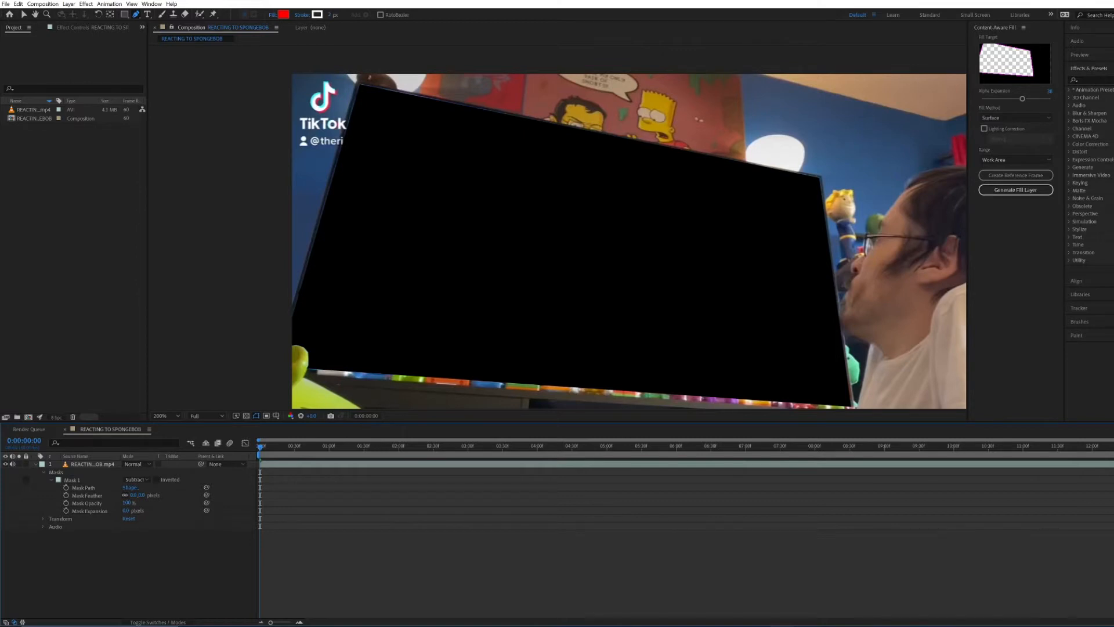
pyautogui.moveTo(133, 495)
pyautogui.mouseDown()
pyautogui.moveTo(151, 495)
pyautogui.moveTo(133, 495)
pyautogui.mouseUp()
pyautogui.hotkey('ctrl', 'shift', 'a')
# Add a lime green solid and place it beneath the masked video layer
pyautogui.rightClick(150, 465)
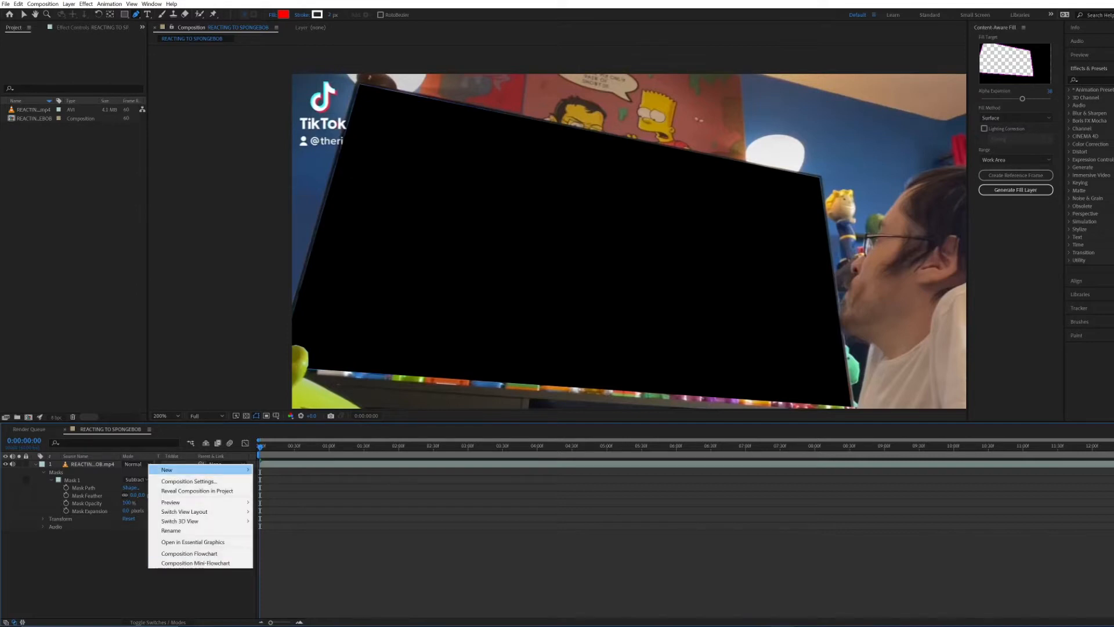
pyautogui.moveTo(174, 469)
pyautogui.click(271, 491)
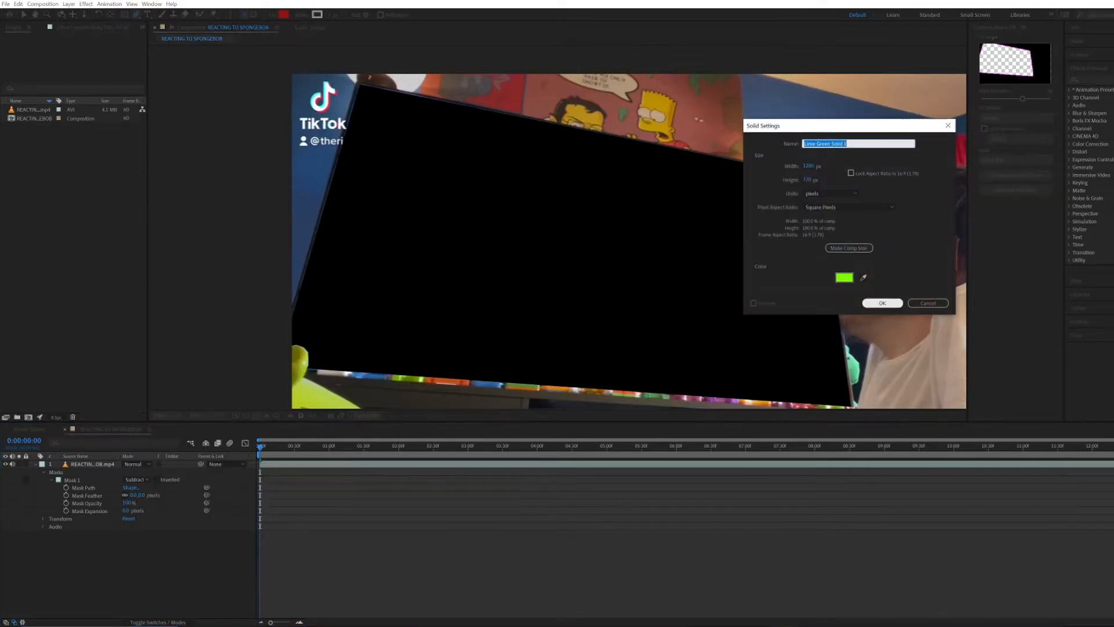
pyautogui.click(882, 302)
pyautogui.hotkey('ctrl', 'shift', '[')
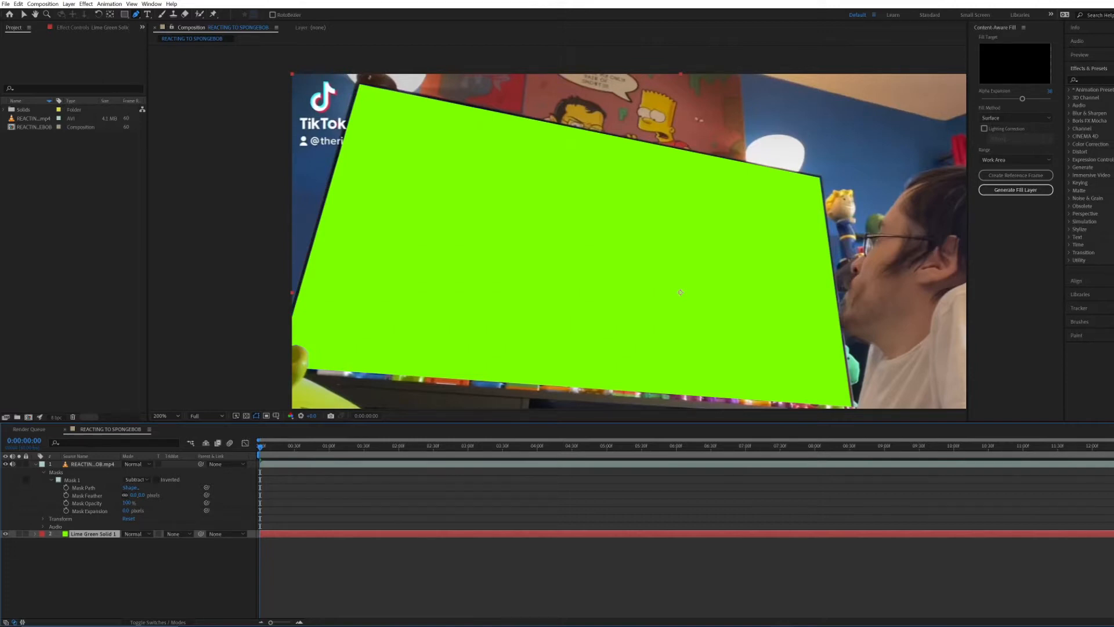
# Delete the lime green solid layer from the composition
pyautogui.rightClick(104, 532)
pyautogui.press('Escape')
pyautogui.click(36, 534)
pyautogui.click(99, 573)
pyautogui.click(94, 534)
pyautogui.press('Delete')
# Add a magenta solid with the colour CE00FF and place it beneath the masked video layer
pyautogui.rightClick(95, 560)
pyautogui.moveTo(116, 459)
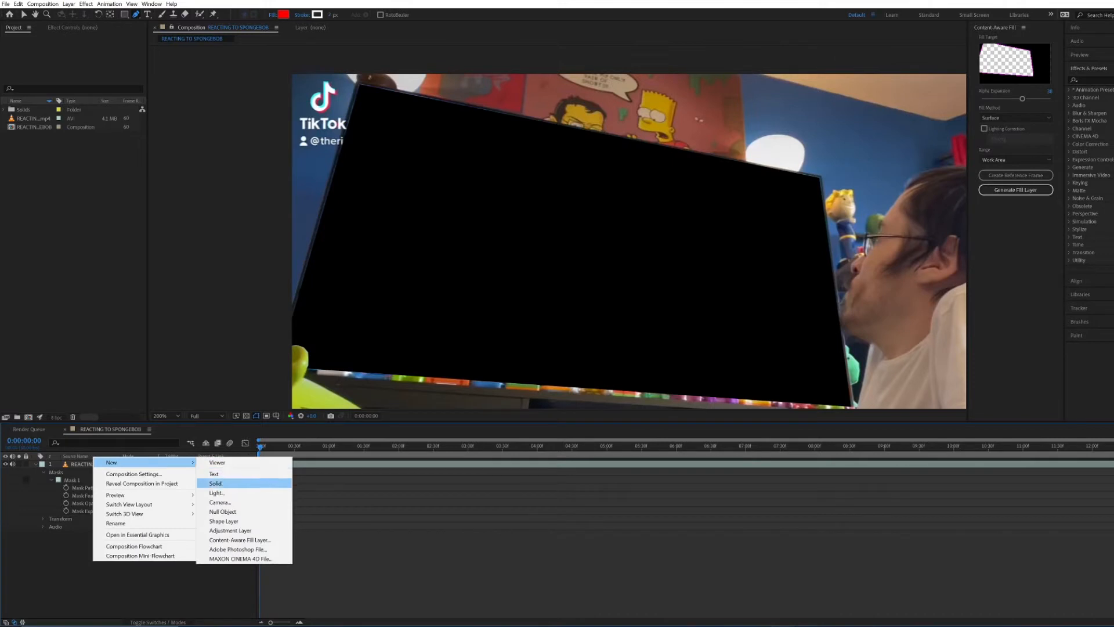
pyautogui.click(244, 481)
pyautogui.click(845, 277)
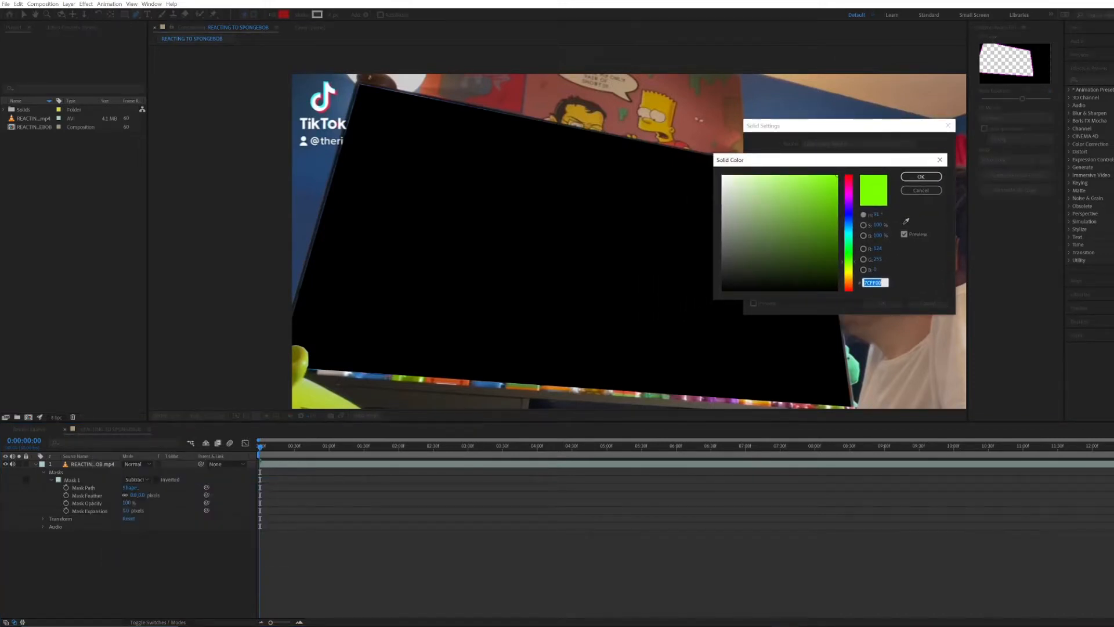
pyautogui.write('CE00FF')
pyautogui.press('Tab')
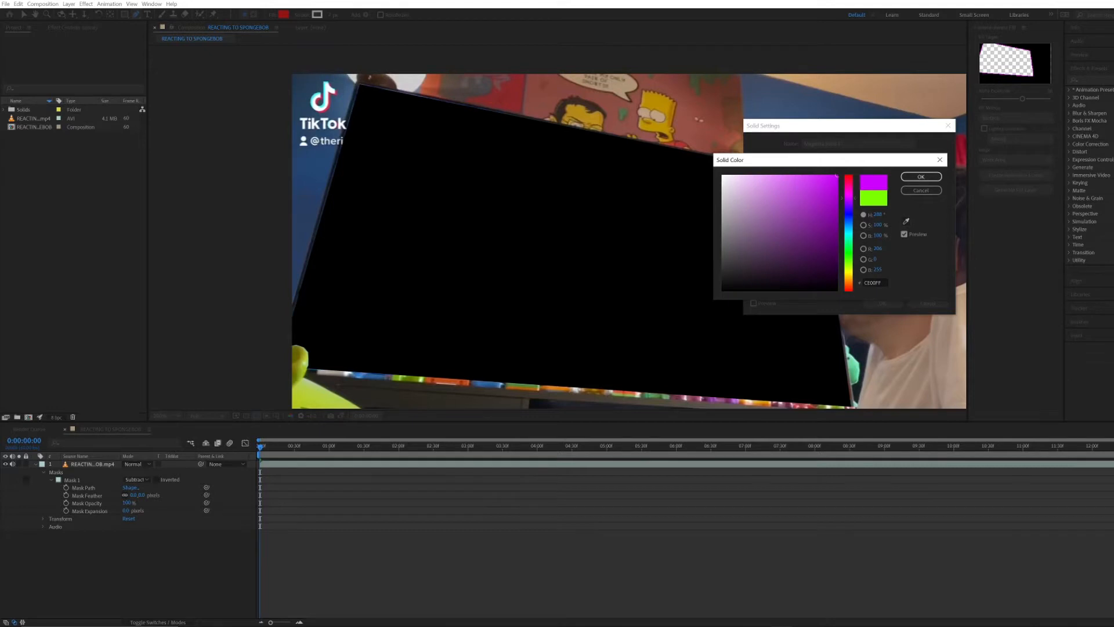
pyautogui.click(921, 176)
pyautogui.press('Return')
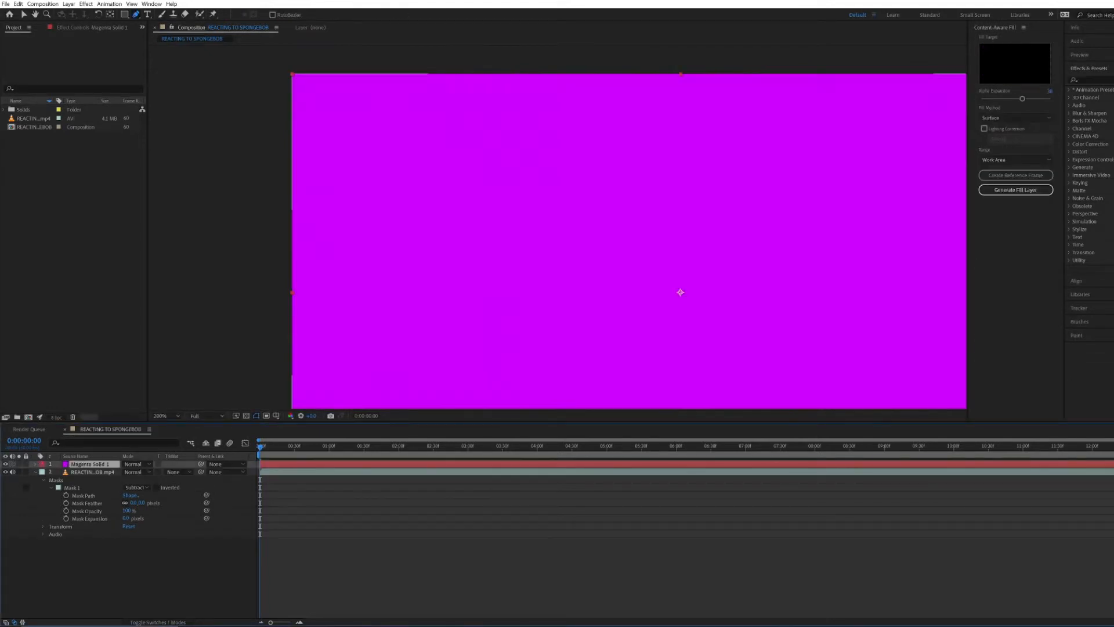
pyautogui.hotkey('ctrl', '[')
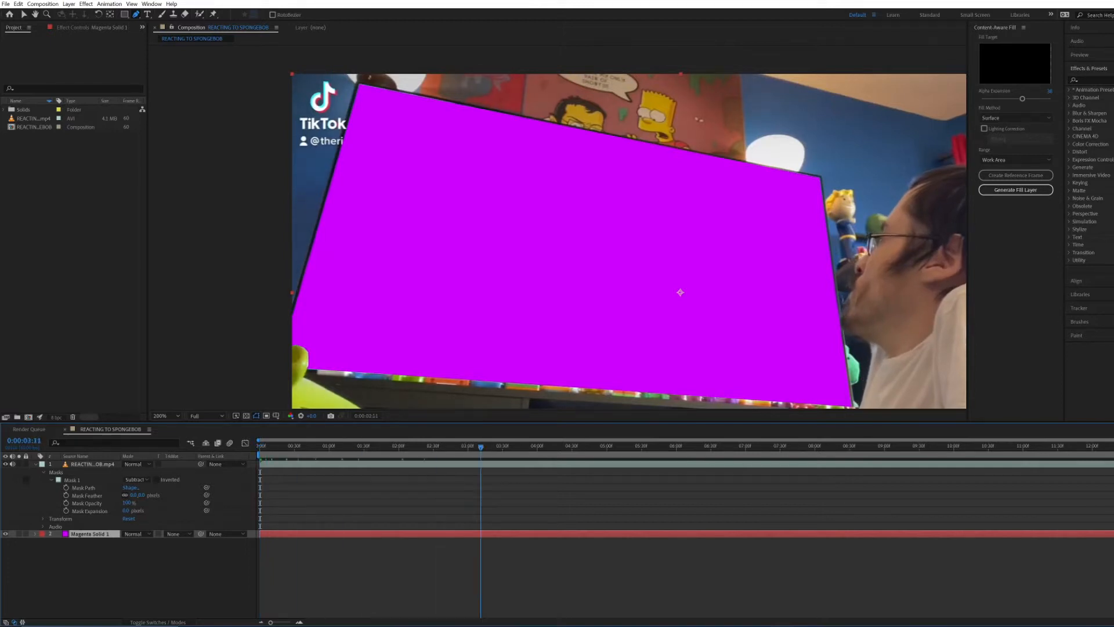
# Scrub through the composition to check the magenta screen cutout, then return to the start
pyautogui.moveTo(268, 446); pyautogui.dragTo(639, 446)
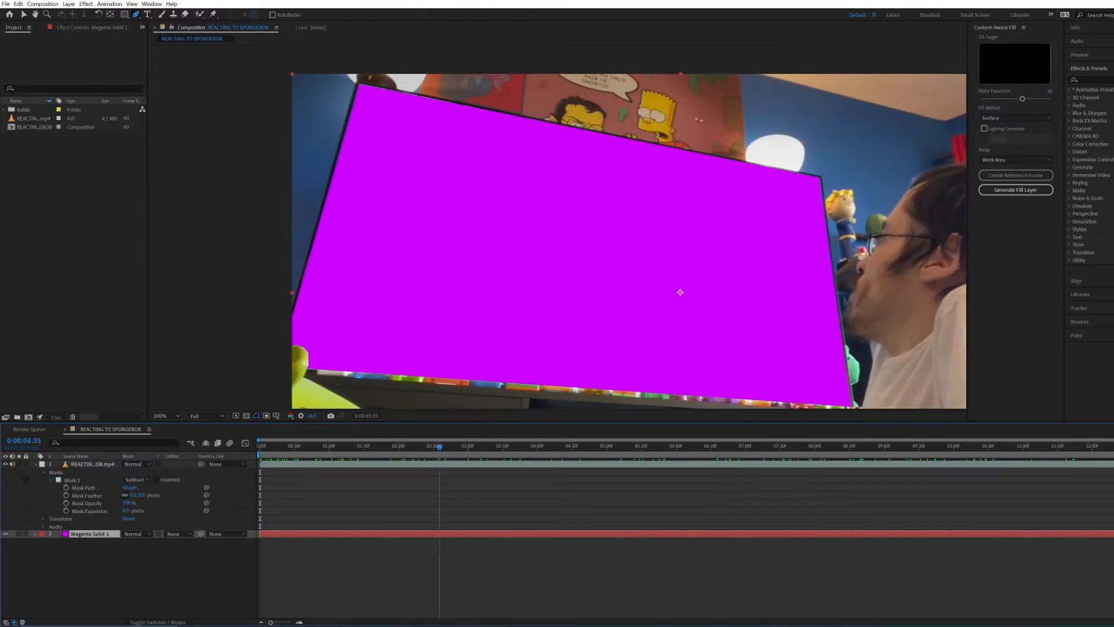
pyautogui.moveTo(678, 447); pyautogui.dragTo(260, 447)
pyautogui.hotkey('ctrl', 'shift', 'a')
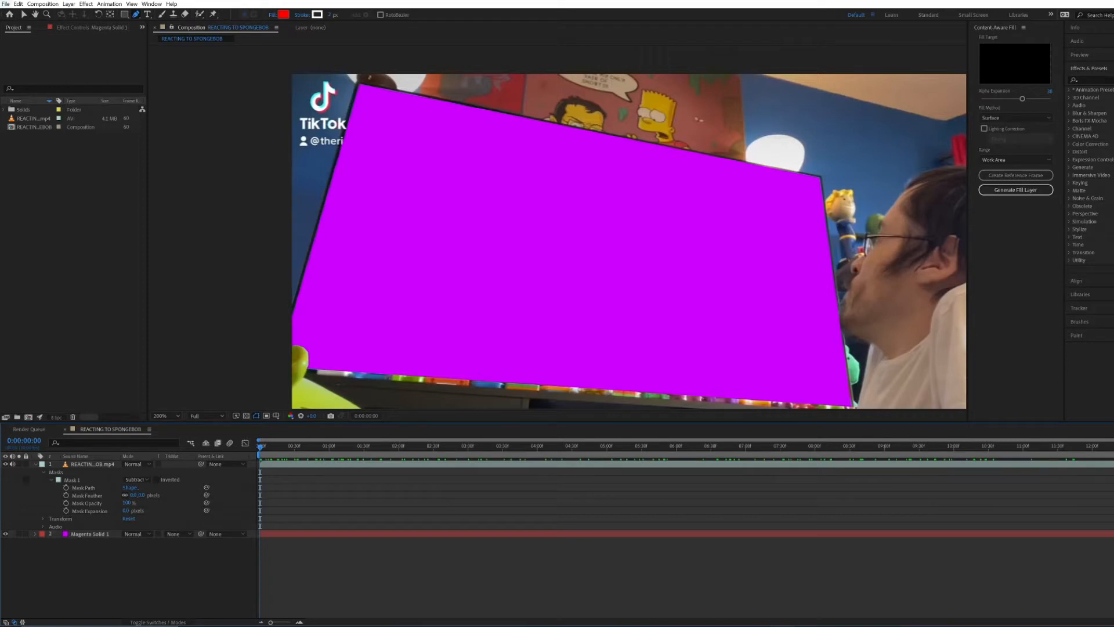
# Add the composition to the render queue and set its output to an AVI named testing green ricky in the Videos folder
pyautogui.click(6, 3)
pyautogui.moveTo(116, 140)
pyautogui.click(178, 149)
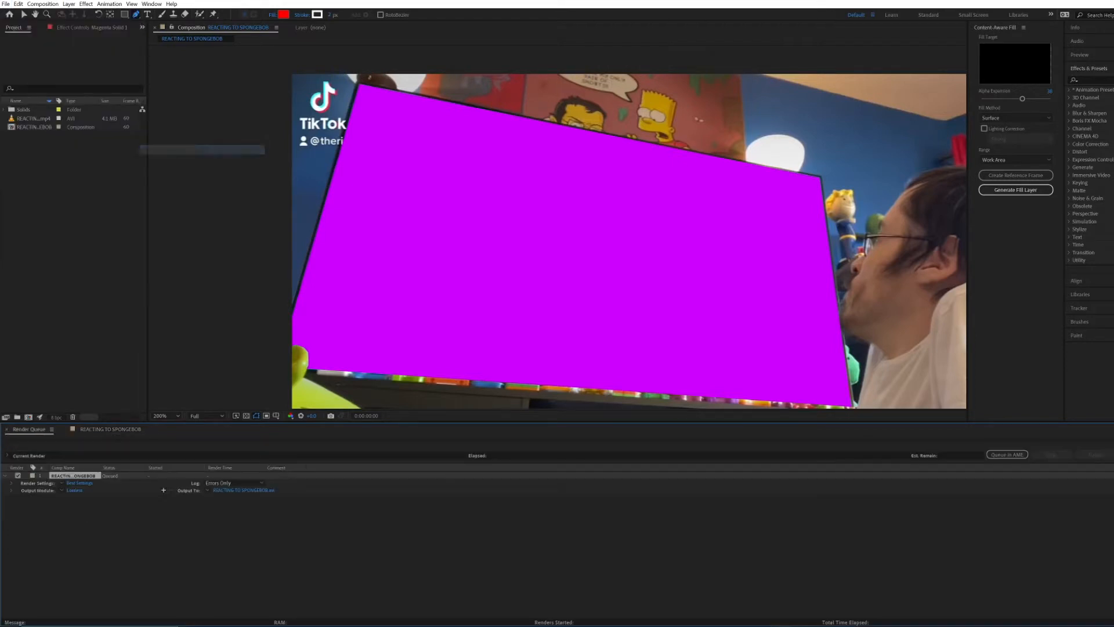
pyautogui.click(244, 490)
pyautogui.write('testing')
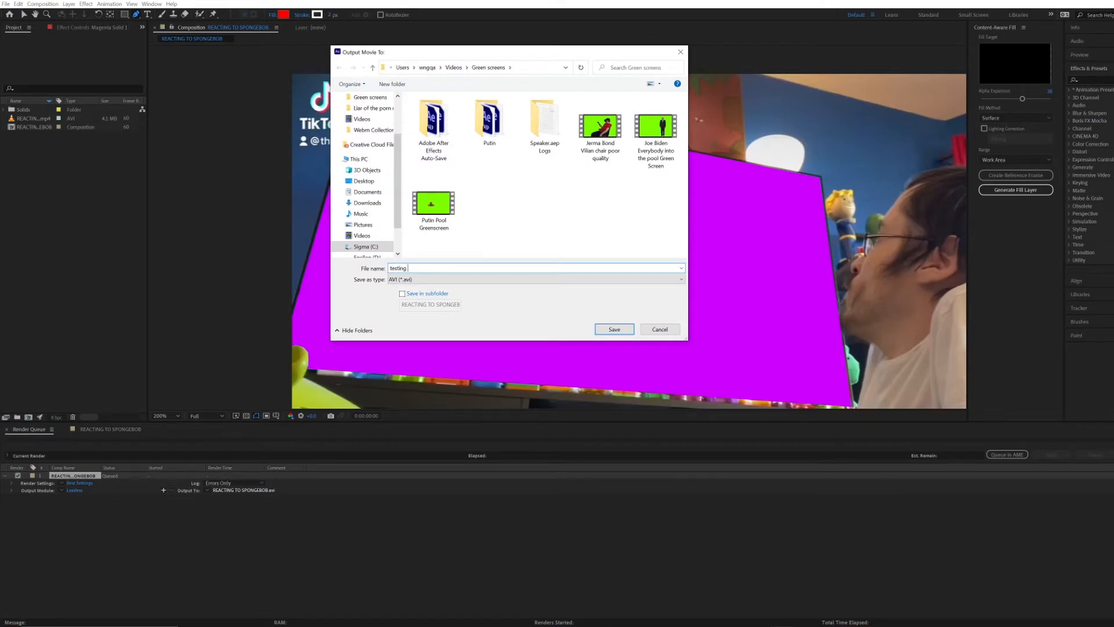
pyautogui.write(' green ricky')
pyautogui.click(362, 235)
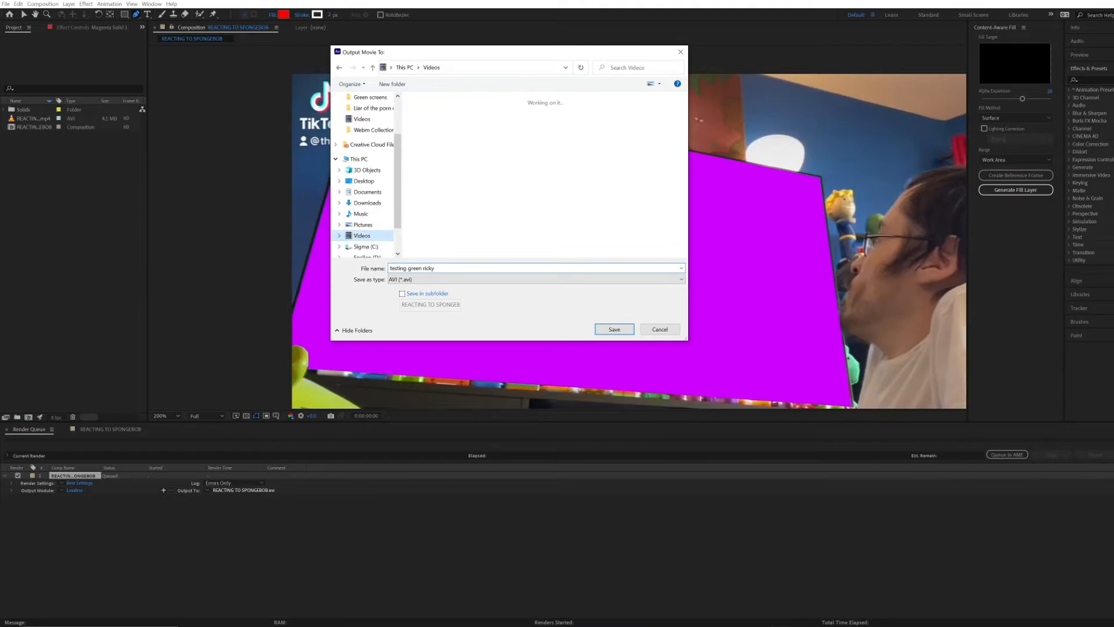
pyautogui.click(615, 329)
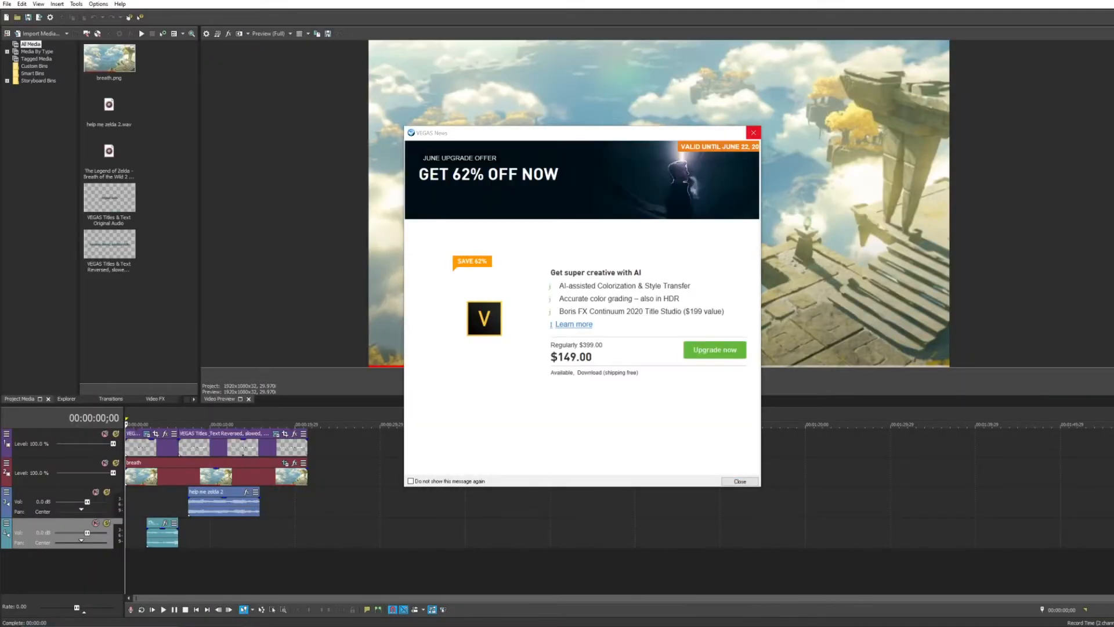
# Switch to VEGAS Pro, dismiss the upgrade offer and create a new project with the default settings
pyautogui.click(753, 132)
pyautogui.click(7, 3)
pyautogui.click(23, 14)
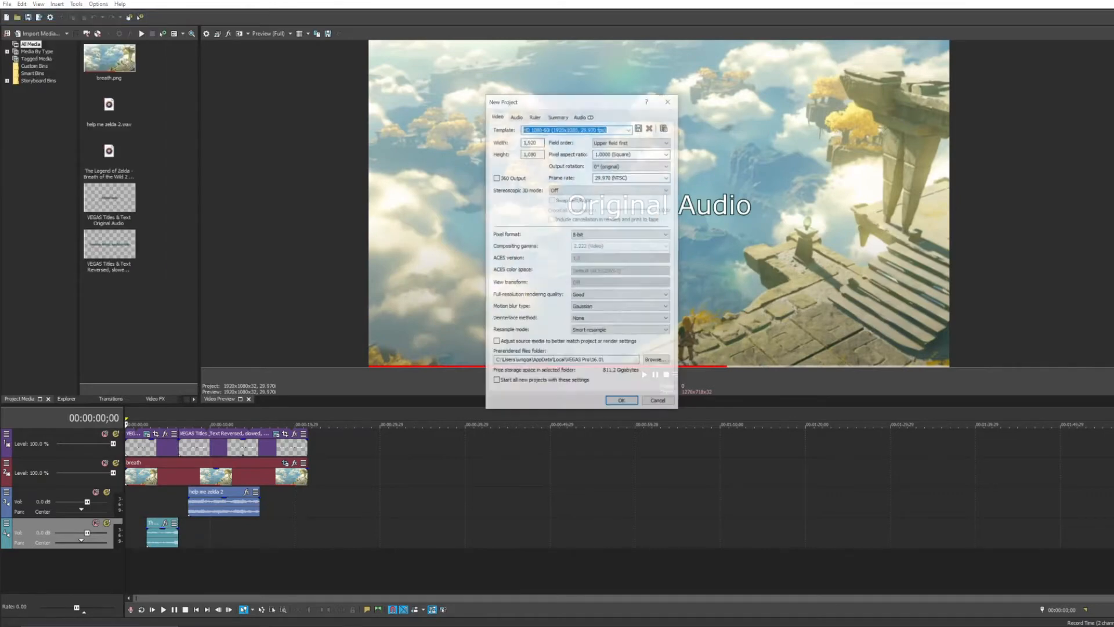
pyautogui.press('Return')
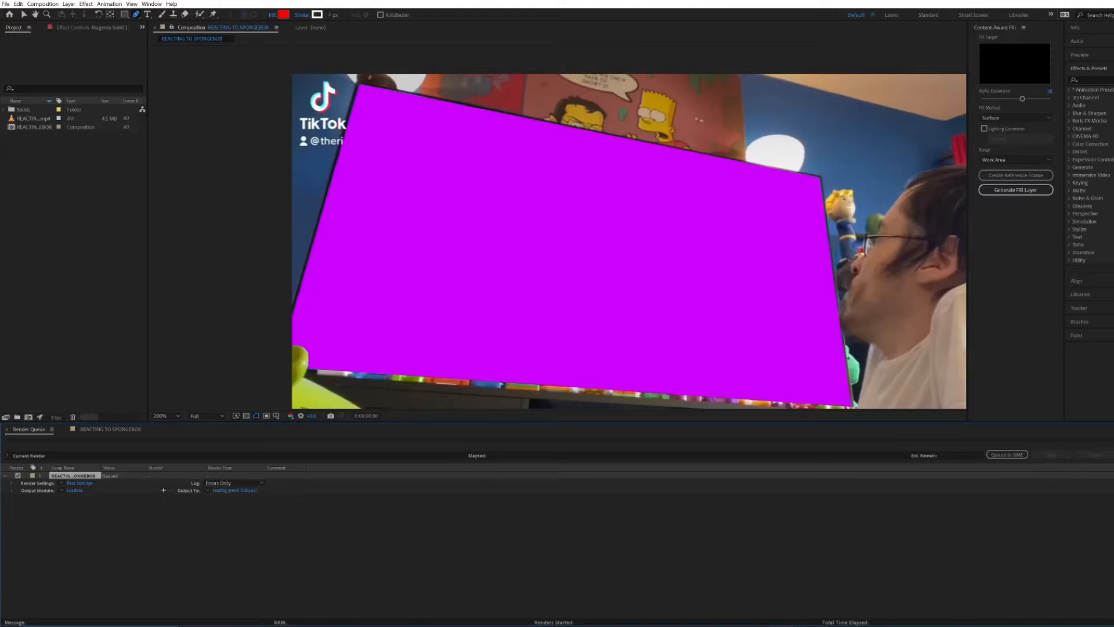
# Return to After Effects and render the queued composition
pyautogui.click(348, 546)
pyautogui.click(1113, 455)
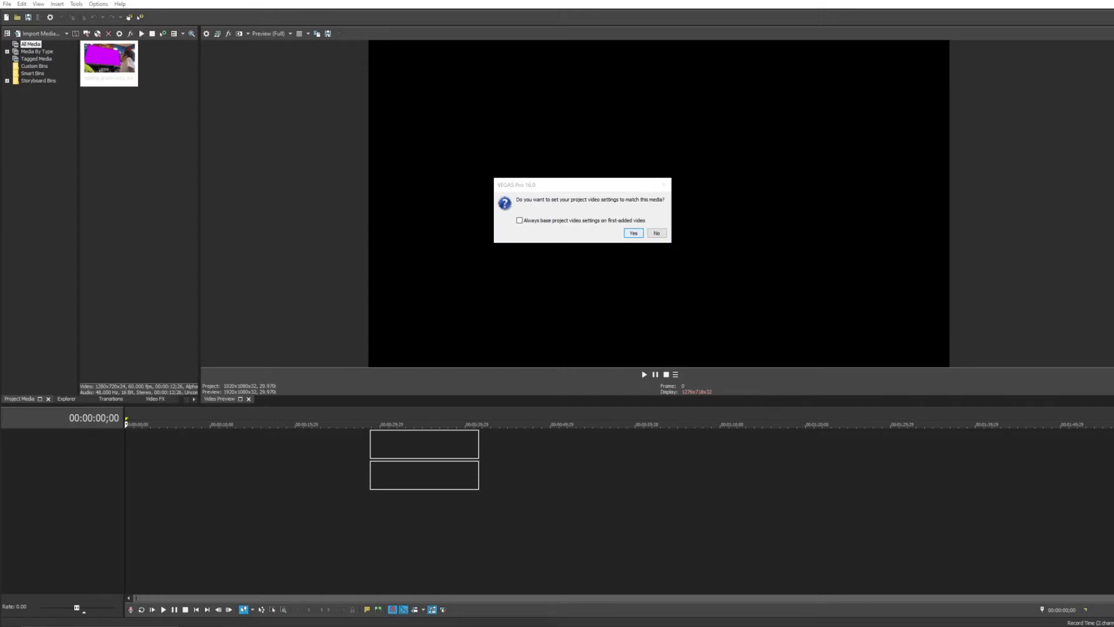
# In VEGAS Pro, match the project video settings to the rendered clip and add an empty video track beneath its tracks
pyautogui.click(633, 232)
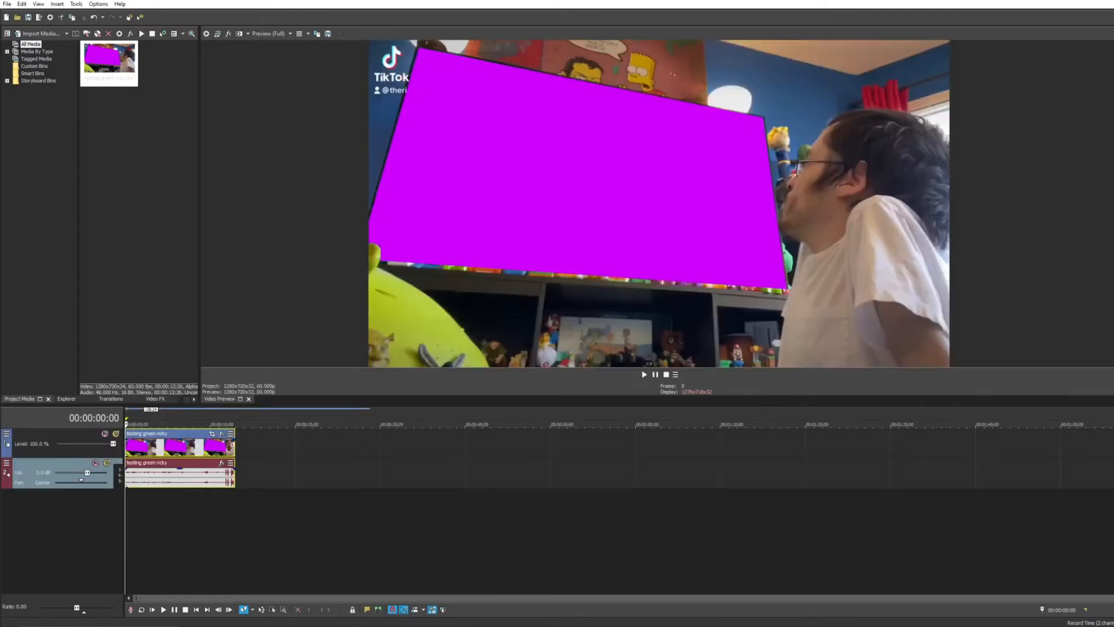
pyautogui.rightClick(50, 551)
pyautogui.click(75, 569)
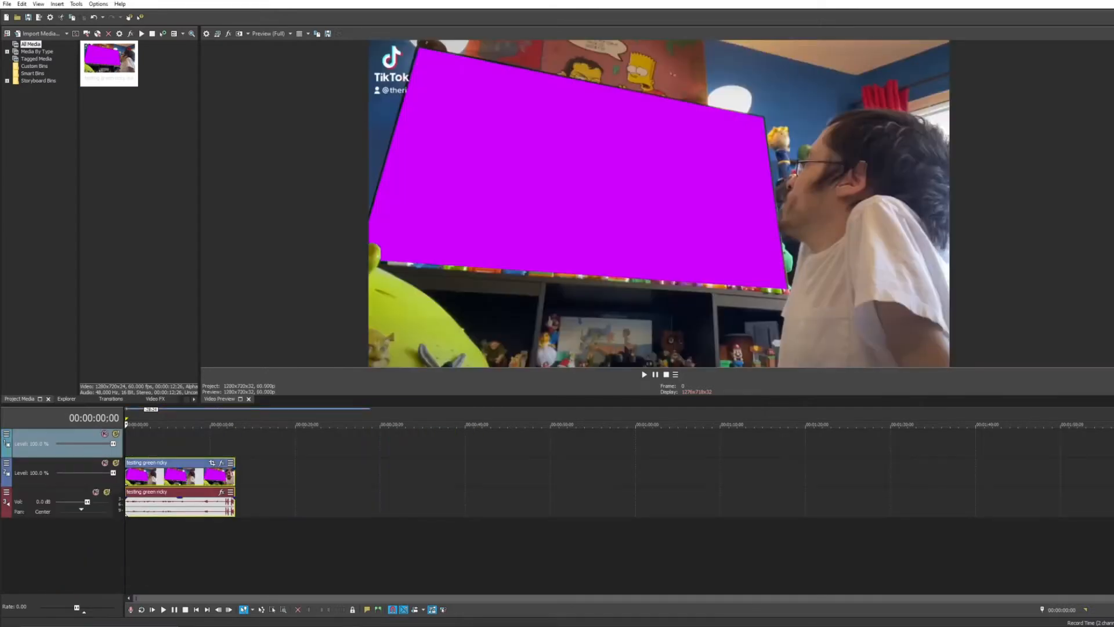
pyautogui.moveTo(35, 452); pyautogui.dragTo(36, 513)
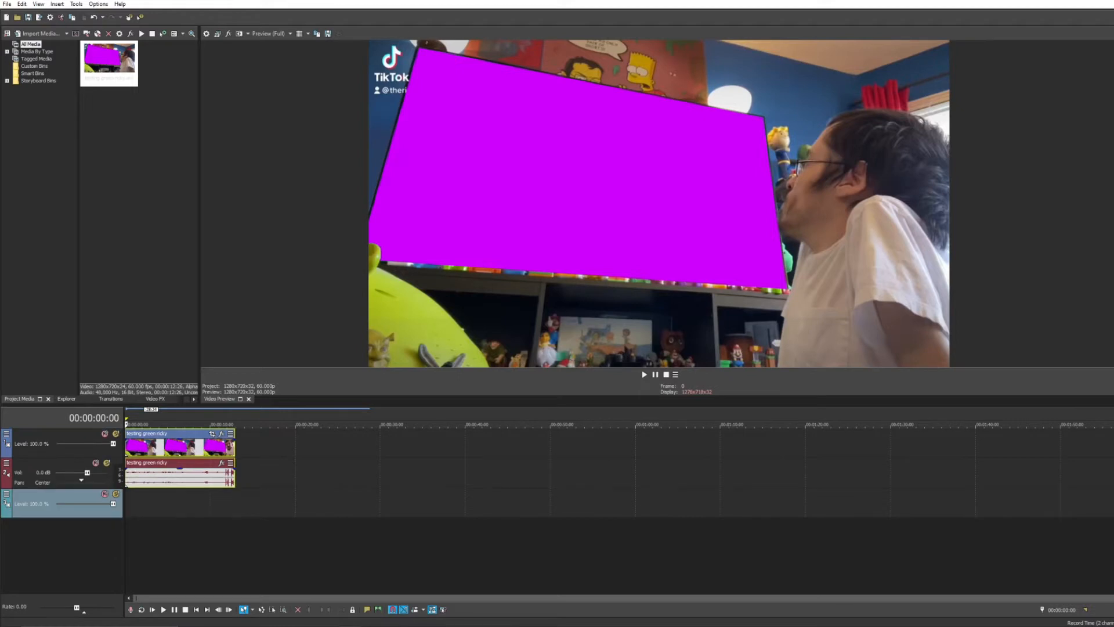
pyautogui.rightClick(93, 567)
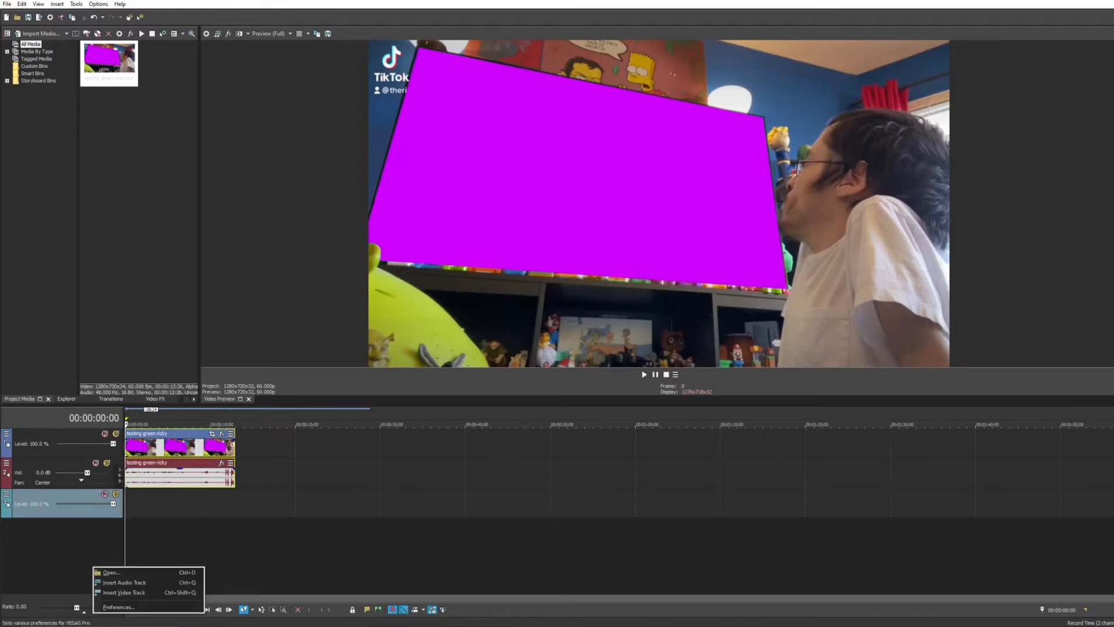
pyautogui.hotkey('alt', 'Tab')
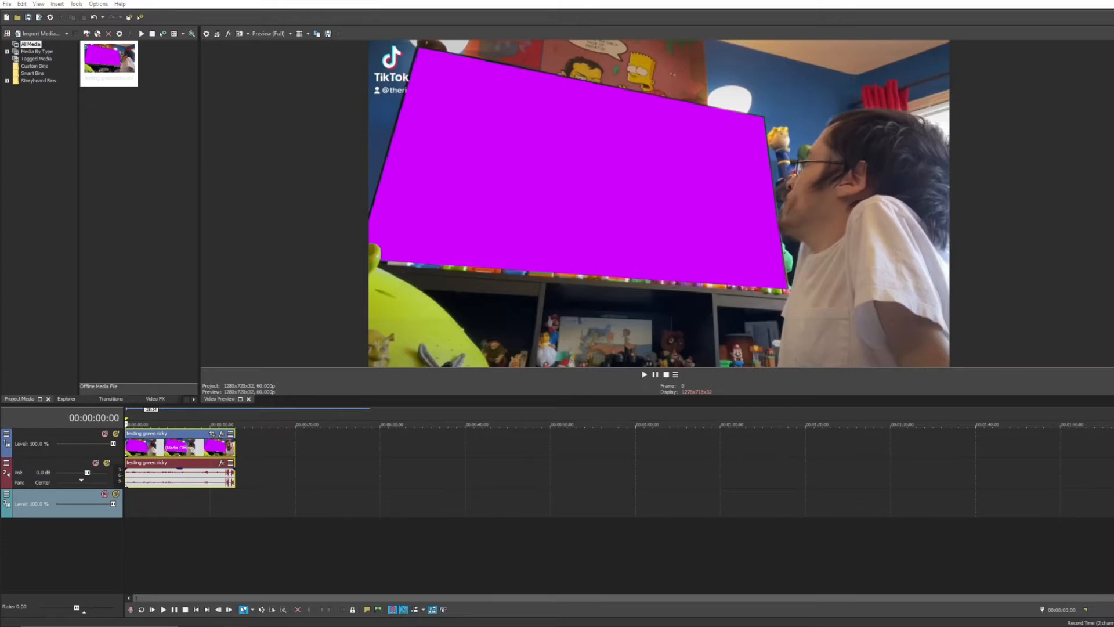
# Place the You promised you wouldn't leave clip at the start of the lower video track and delete its audio
pyautogui.moveTo(221, 503); pyautogui.dragTo(128, 508)
pyautogui.rightClick(166, 540)
pyautogui.moveTo(232, 469)
pyautogui.click(325, 485)
pyautogui.press('Delete')
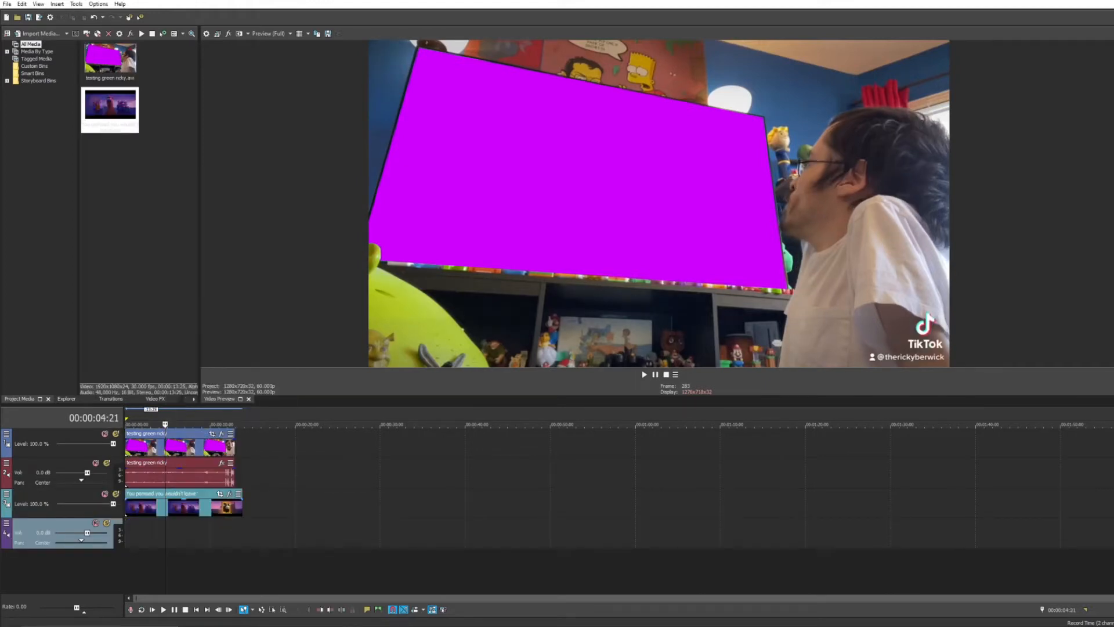
# Add the VEGAS Chroma Keyer effect to the testing green ricky video clip
pyautogui.click(165, 507)
pyautogui.click(190, 476)
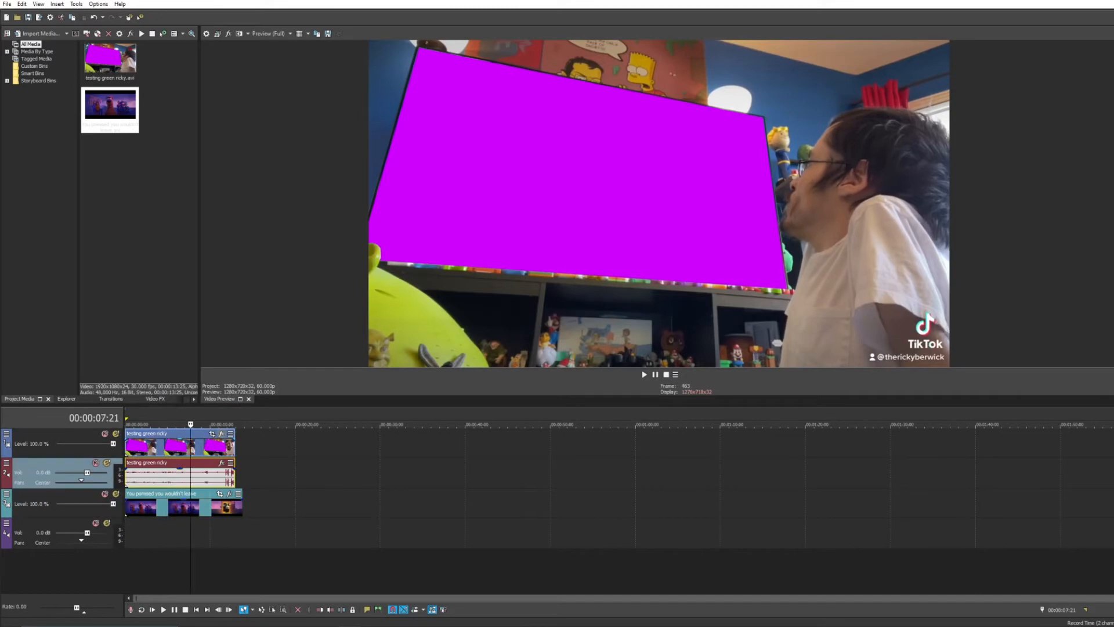
pyautogui.click(221, 433)
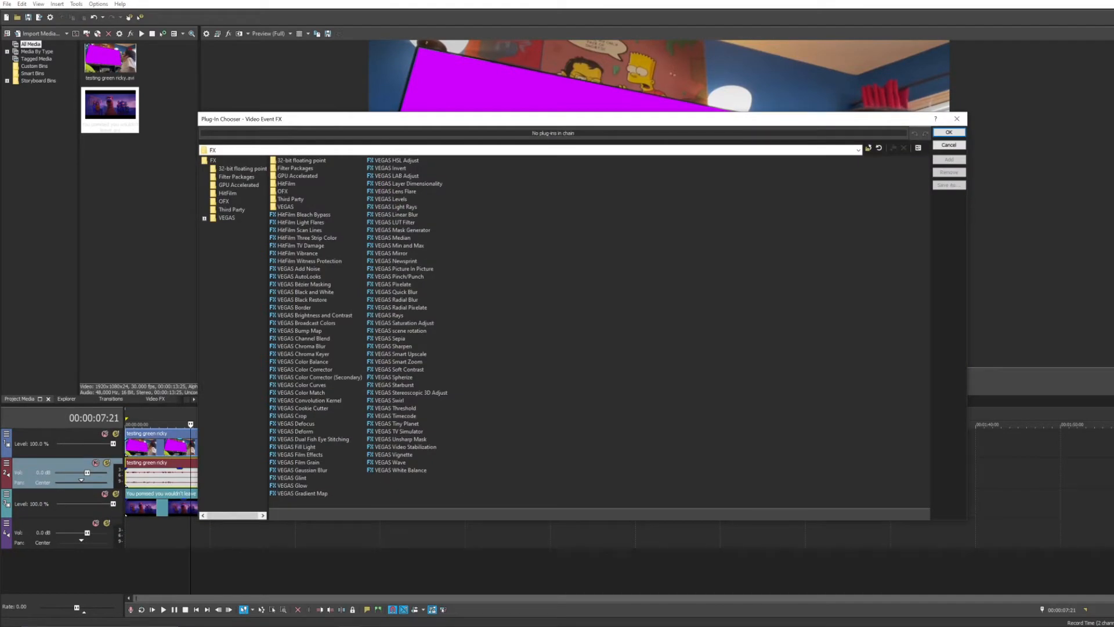
pyautogui.click(303, 354)
pyautogui.click(949, 160)
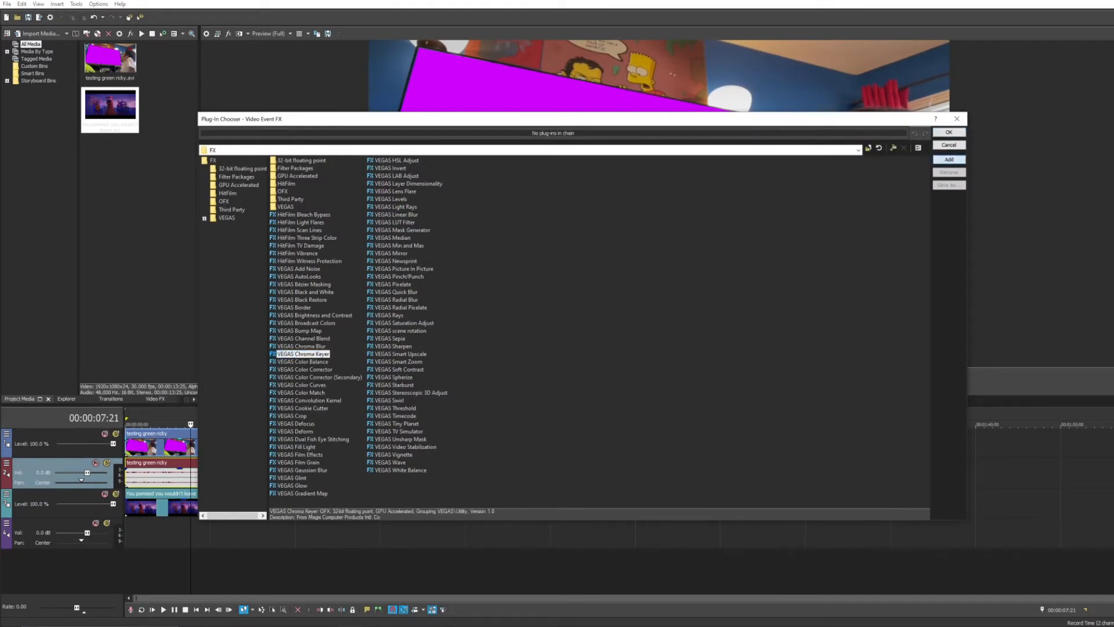
pyautogui.click(949, 132)
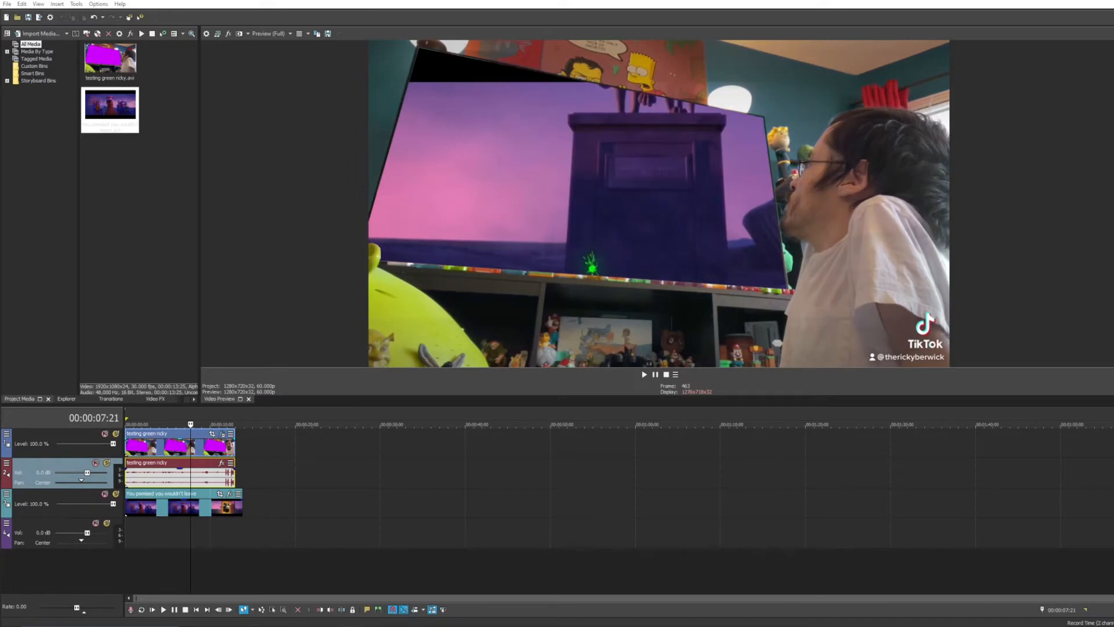
# Check the keyed TV area over the underlying clip at several points on the timeline and in playback
pyautogui.click(187, 507)
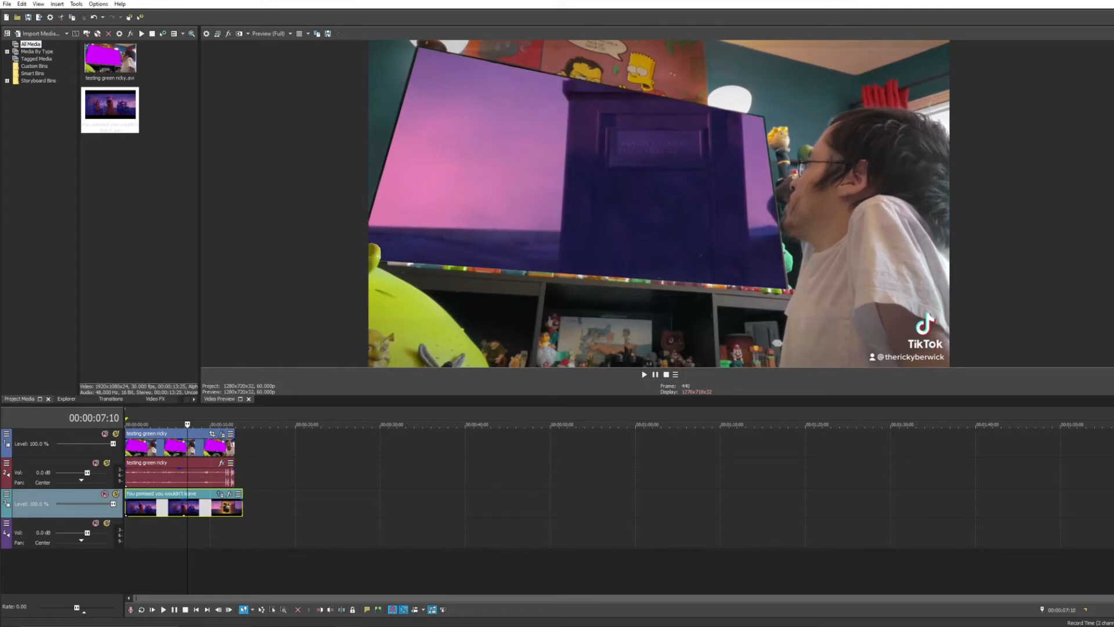
pyautogui.click(223, 447)
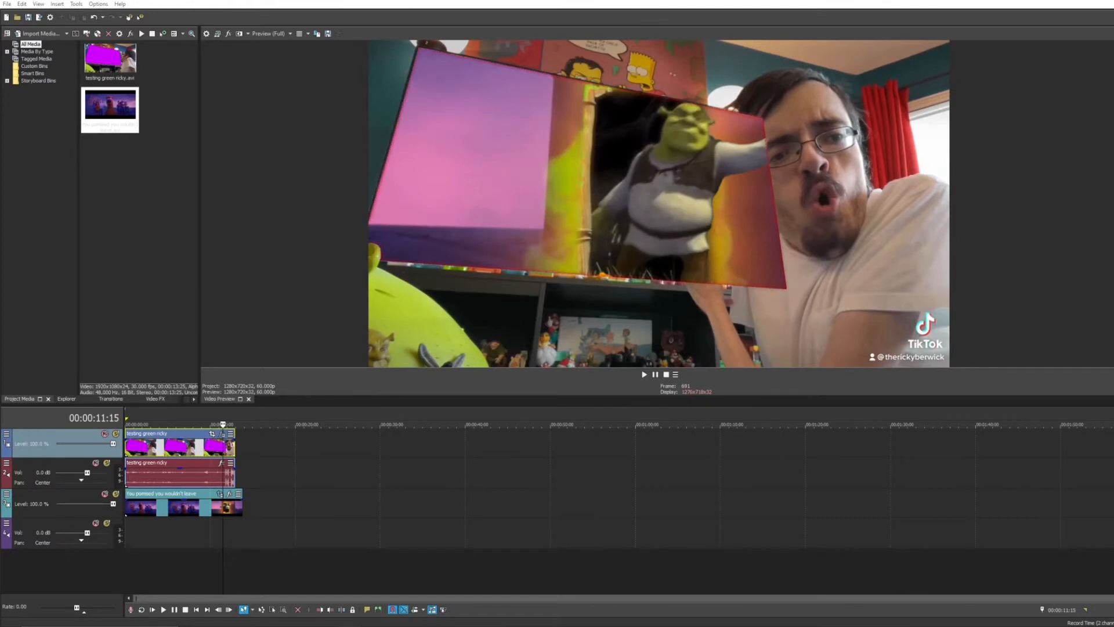
pyautogui.press('space')
pyautogui.click(216, 425)
pyautogui.press('Return')
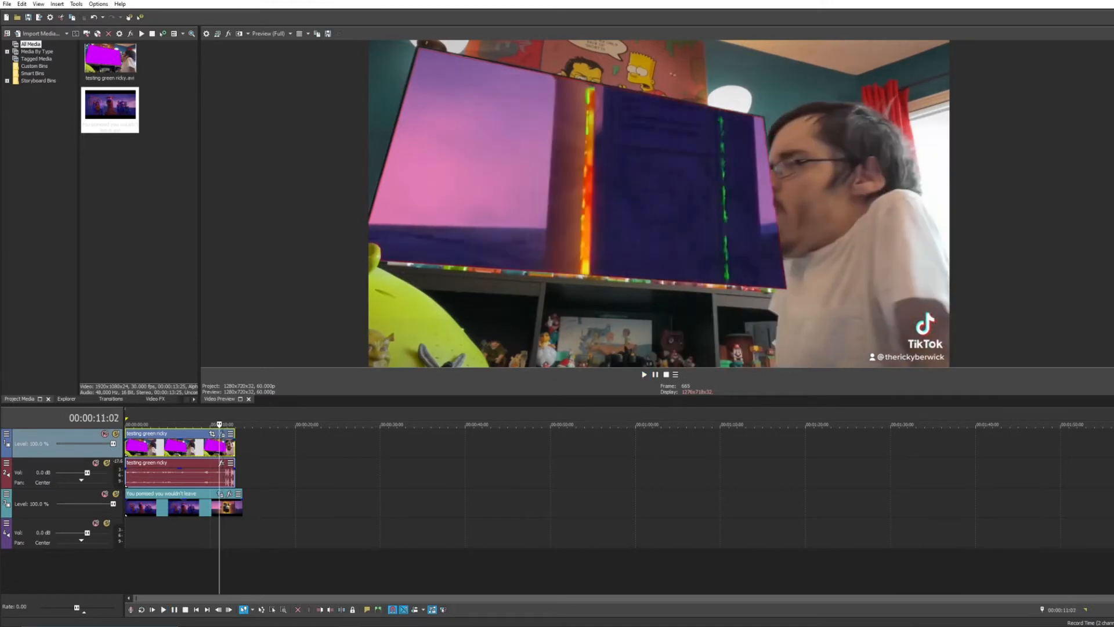
pyautogui.click(199, 534)
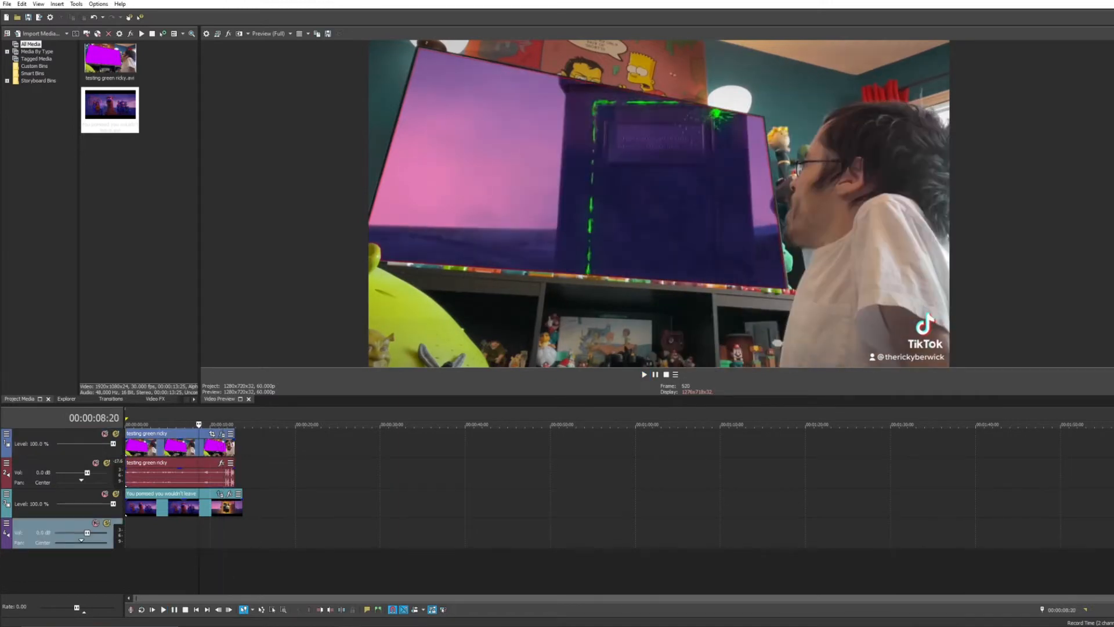
pyautogui.click(160, 425)
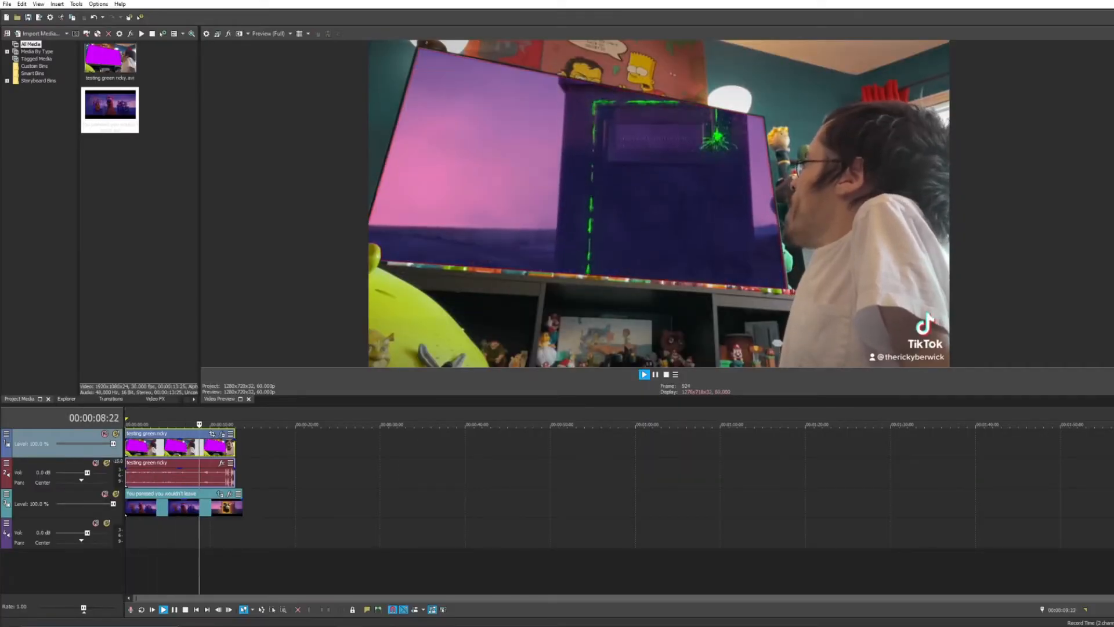
# Lower the testing green ricky audio track's volume to -Inf. and review the composite by playing and scrubbing
pyautogui.press('Return')
pyautogui.moveTo(87, 473); pyautogui.dragTo(54, 472)
pyautogui.press('Return')
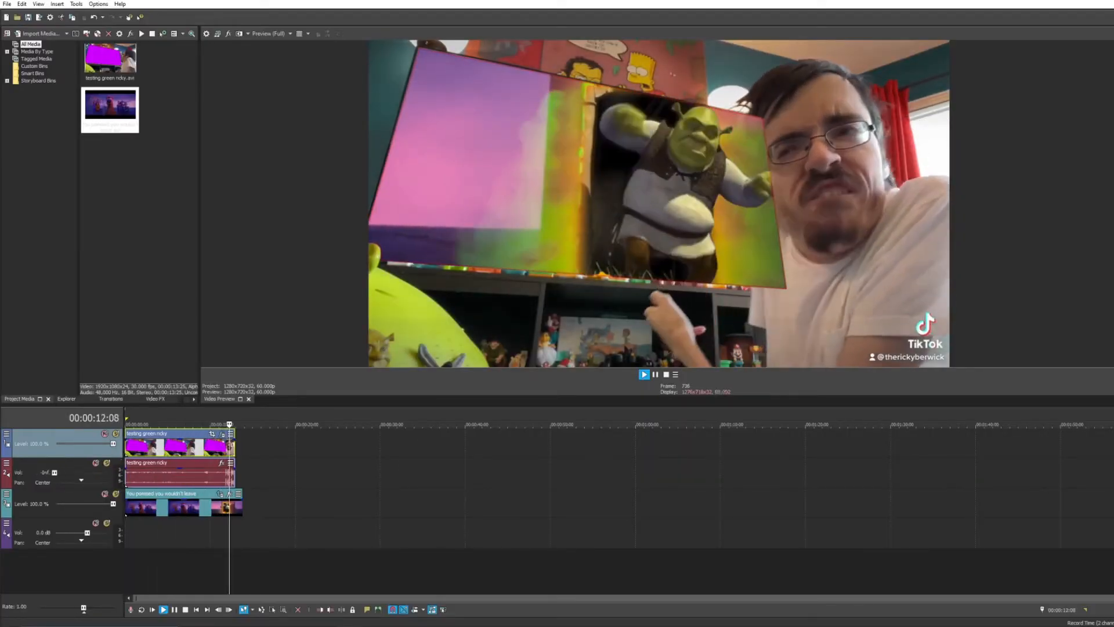
pyautogui.press('Return')
pyautogui.click(199, 507)
pyautogui.click(184, 508)
pyautogui.moveTo(184, 424); pyautogui.dragTo(212, 424)
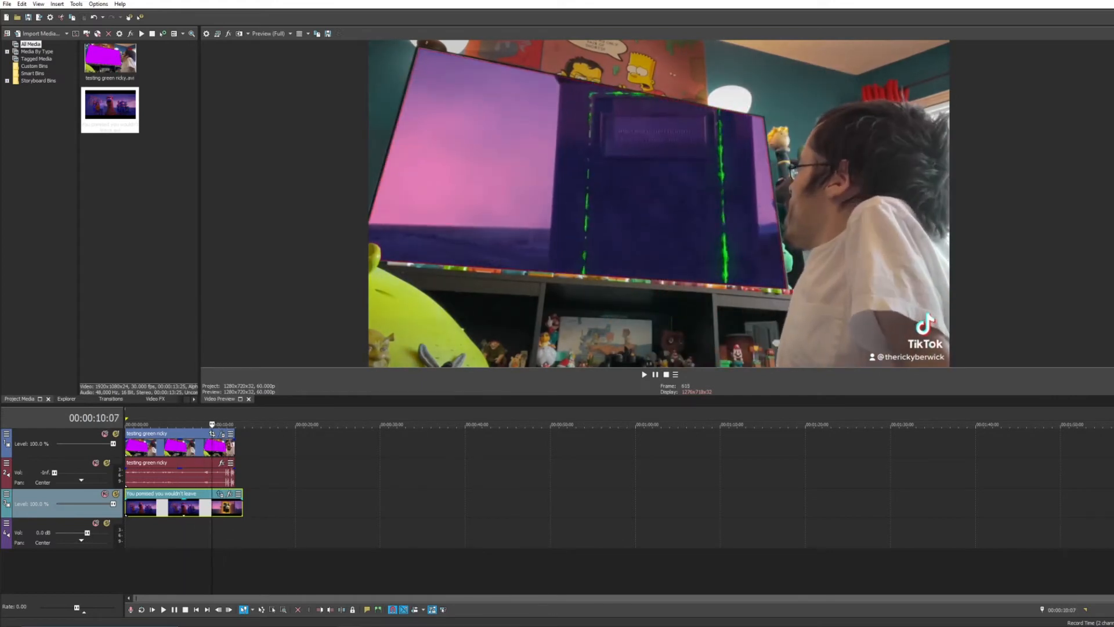
# Save the test in the Videos folder as a VEGAS Pro project file whose name begins with testing
pyautogui.click(7, 4)
pyautogui.click(25, 58)
pyautogui.write('testing green r')
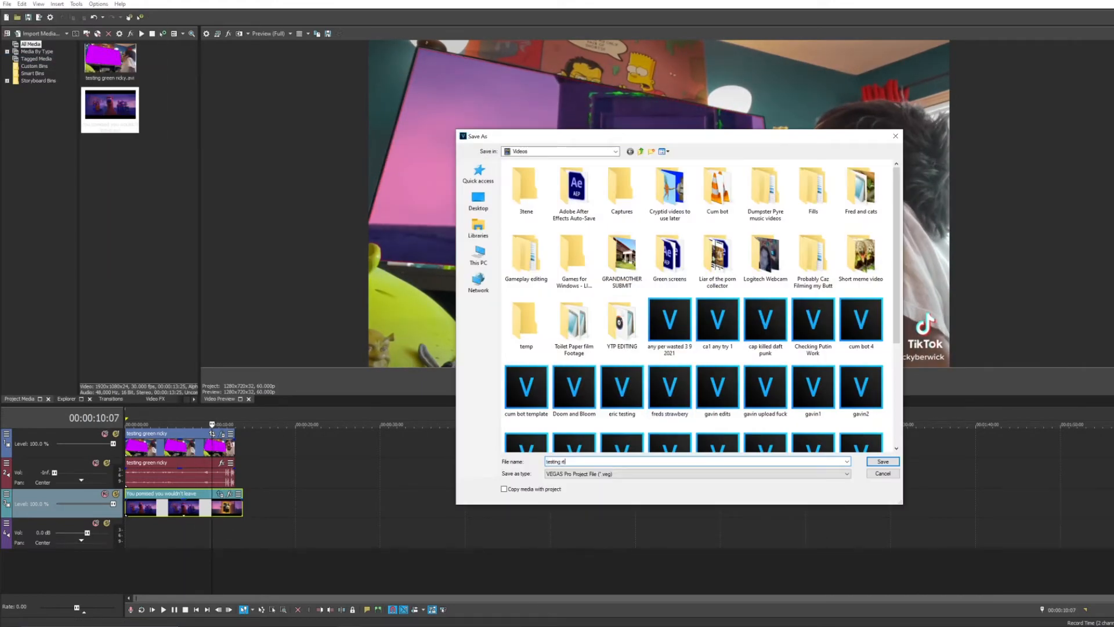
pyautogui.press('Return')
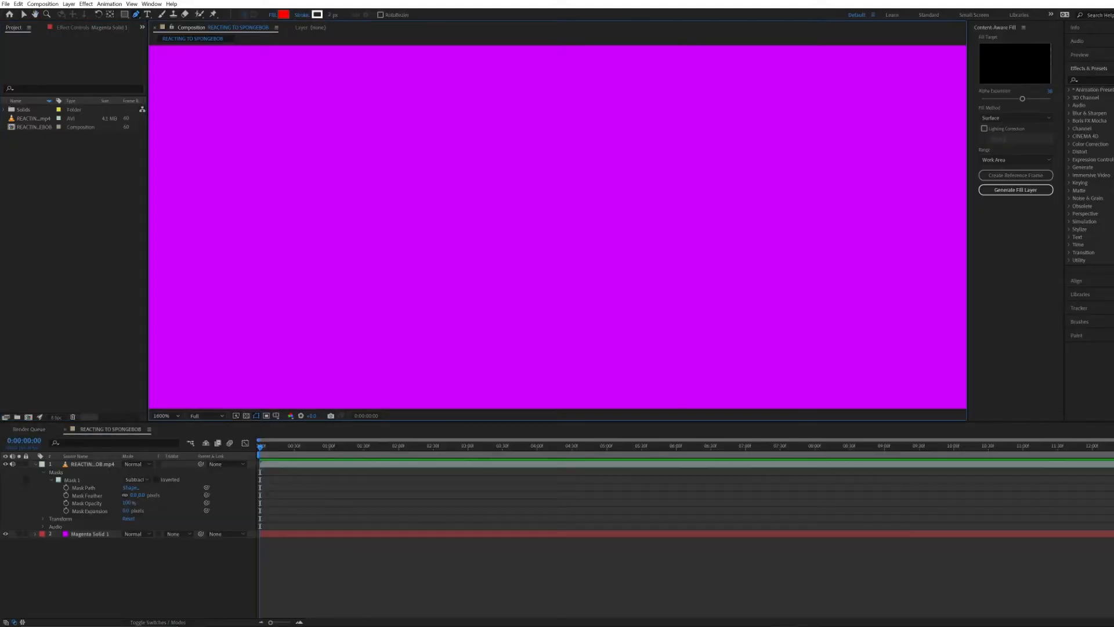
# Switch to After Effects and inspect the mask's lower edge along the colored items beneath the TV
pyautogui.click(73, 261)
pyautogui.scroll(-7, 557, 232)
pyautogui.scroll(6, 558, 233)
pyautogui.scroll(-1, 557, 226)
pyautogui.press('space')
pyautogui.moveTo(557, 226); pyautogui.dragTo(658, 240)
pyautogui.scroll(2, 657, 240)
pyautogui.moveTo(325, 227); pyautogui.dragTo(804, 226)
pyautogui.moveTo(260, 446)
pyautogui.mouseDown()
pyautogui.moveTo(825, 446)
pyautogui.moveTo(260, 446)
pyautogui.mouseUp()
pyautogui.scroll(-4, 557, 226)
pyautogui.moveTo(581, 244); pyautogui.dragTo(549, 159)
pyautogui.scroll(2, 566, 170)
pyautogui.scroll(-1, 277, 203)
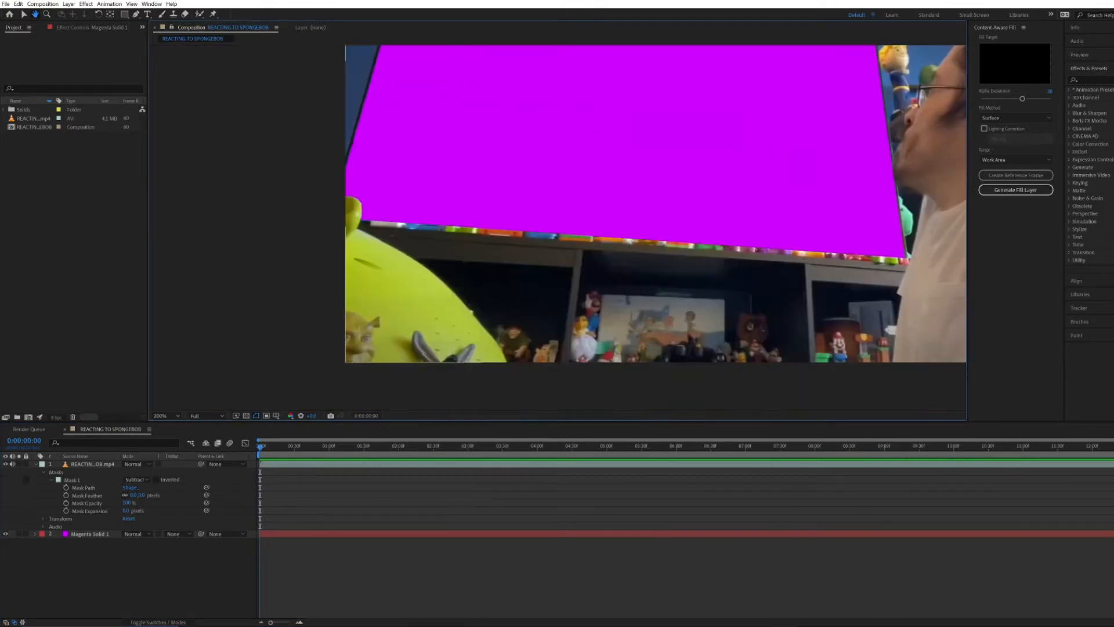
# Set the mode of Mask 1 on the REACTING TO SPONGEBOB video layer to None
pyautogui.click(24, 14)
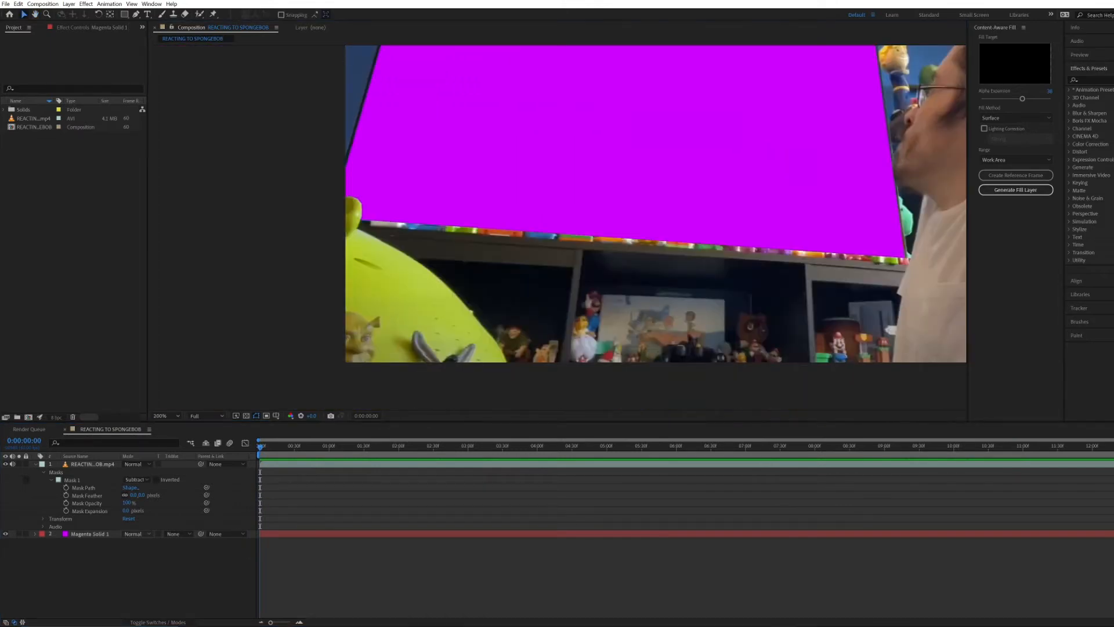
pyautogui.click(72, 480)
pyautogui.click(137, 480)
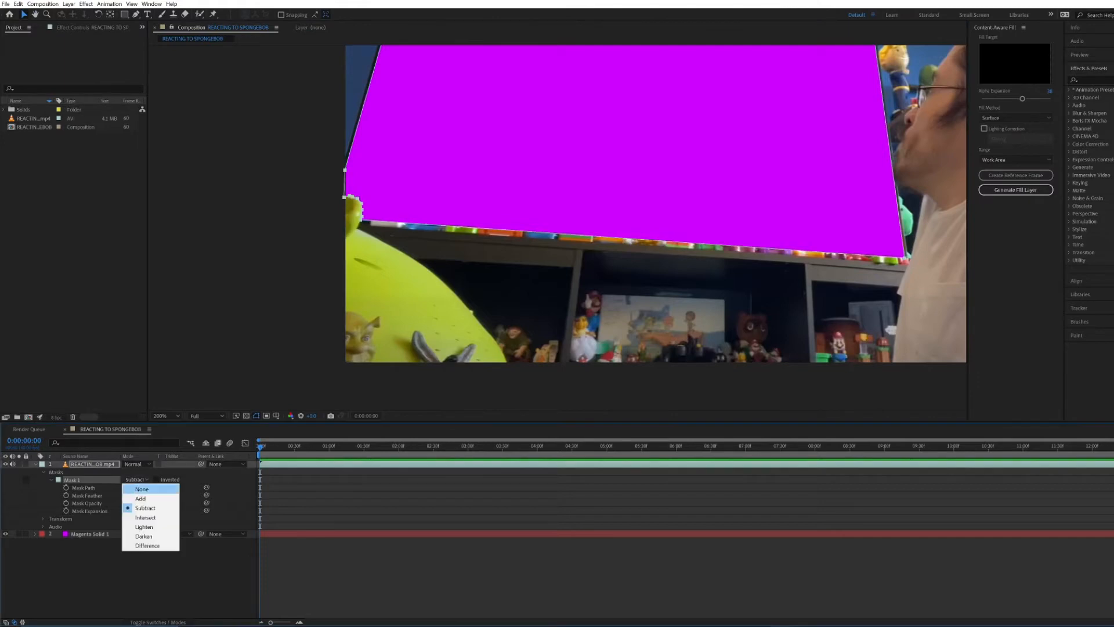
pyautogui.click(137, 487)
# Activate the Pen tool for work at the TV's lower-right corner and lock Mask 1
pyautogui.scroll(3, 554, 225)
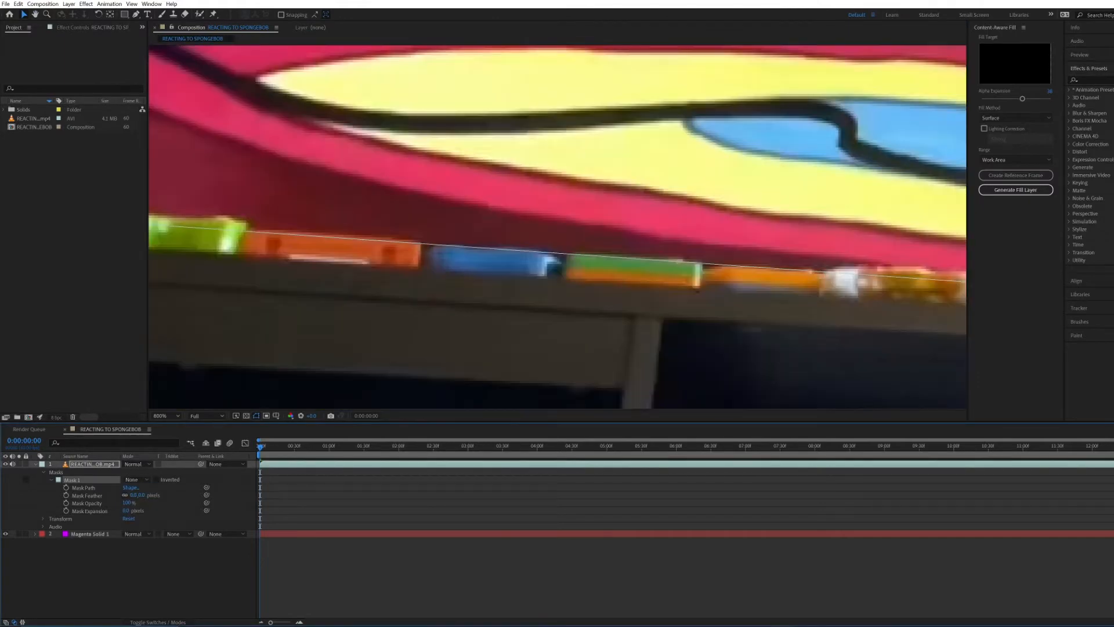
pyautogui.moveTo(836, 264); pyautogui.dragTo(354, 277)
pyautogui.moveTo(871, 329); pyautogui.dragTo(259, 268)
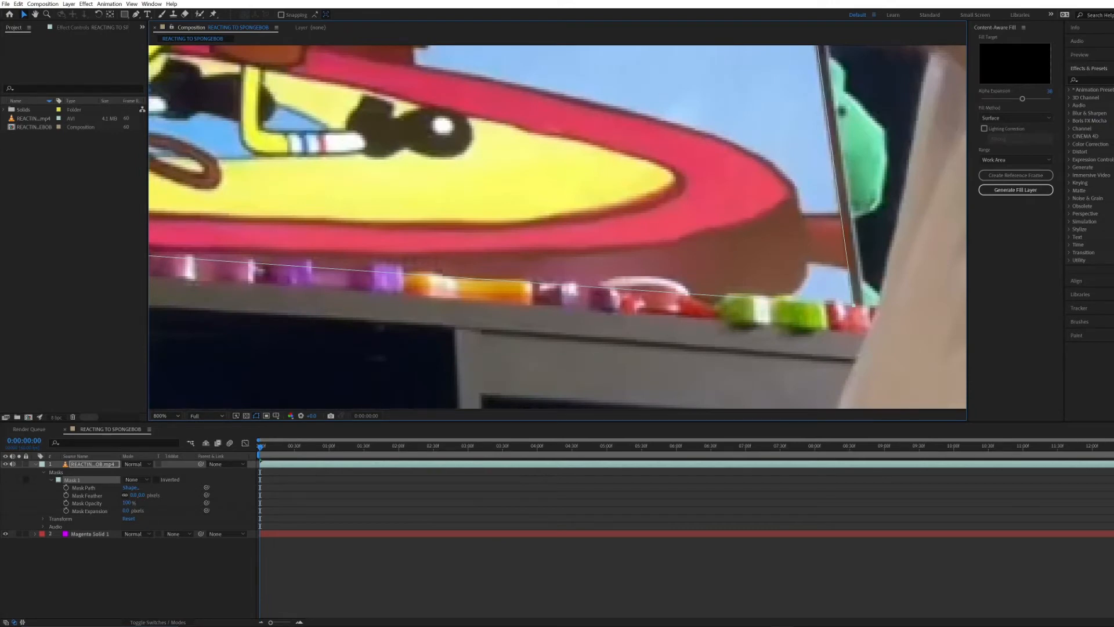
pyautogui.press('g')
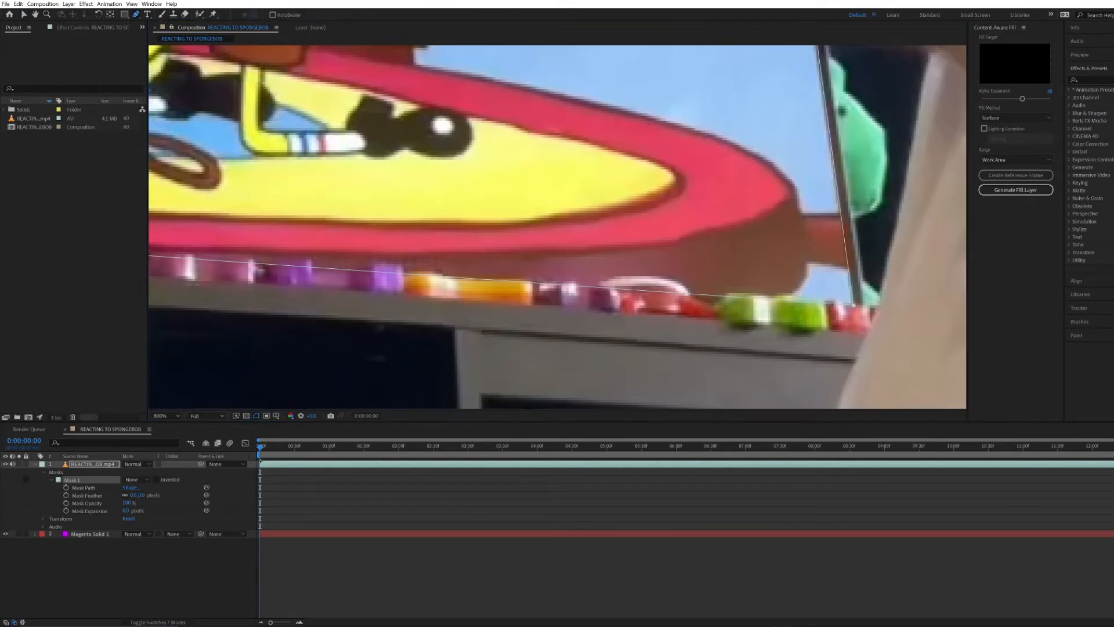
pyautogui.scroll(1, 558, 227)
pyautogui.moveTo(749, 276); pyautogui.dragTo(388, 209)
pyautogui.scroll(-2, 557, 227)
pyautogui.scroll(-1, 591, 235)
pyautogui.scroll(5, 591, 236)
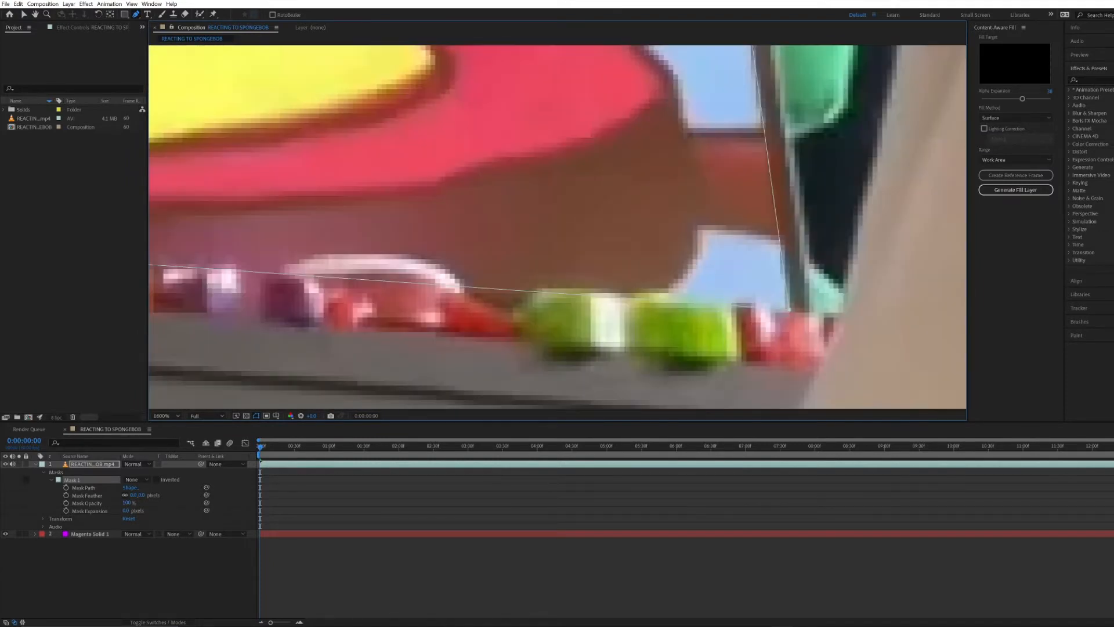
pyautogui.click(26, 480)
# Start a second mask at the TV's lower-right corner, tracing over the green and red items along the shelf
pyautogui.click(783, 306)
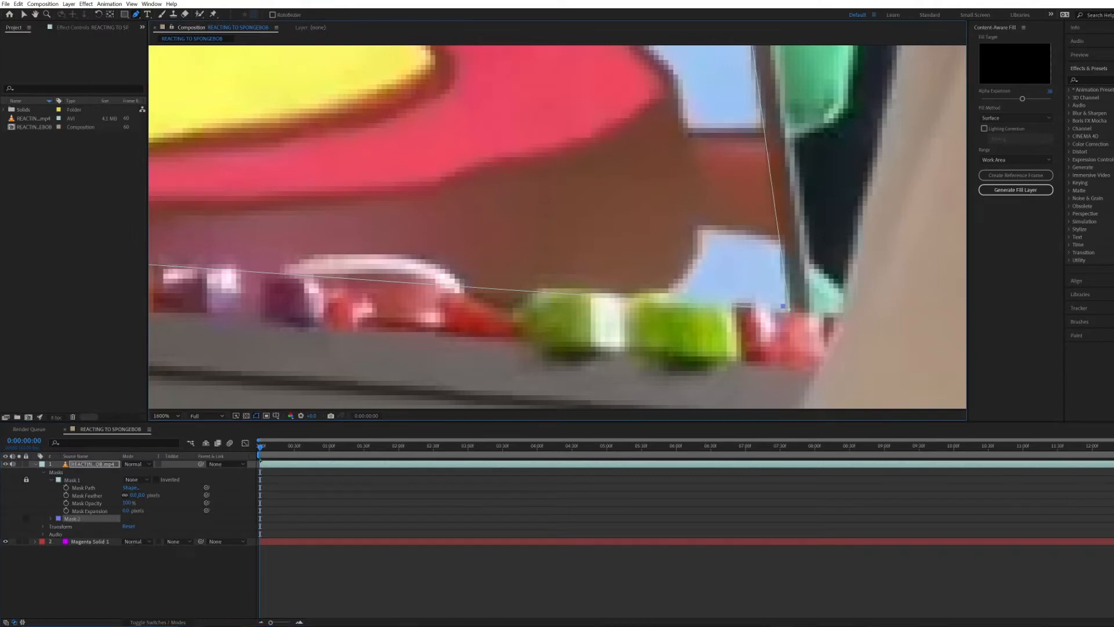
pyautogui.click(731, 298)
pyautogui.click(680, 300)
pyautogui.click(514, 307)
pyautogui.click(474, 294)
pyautogui.scroll(-3, 558, 227)
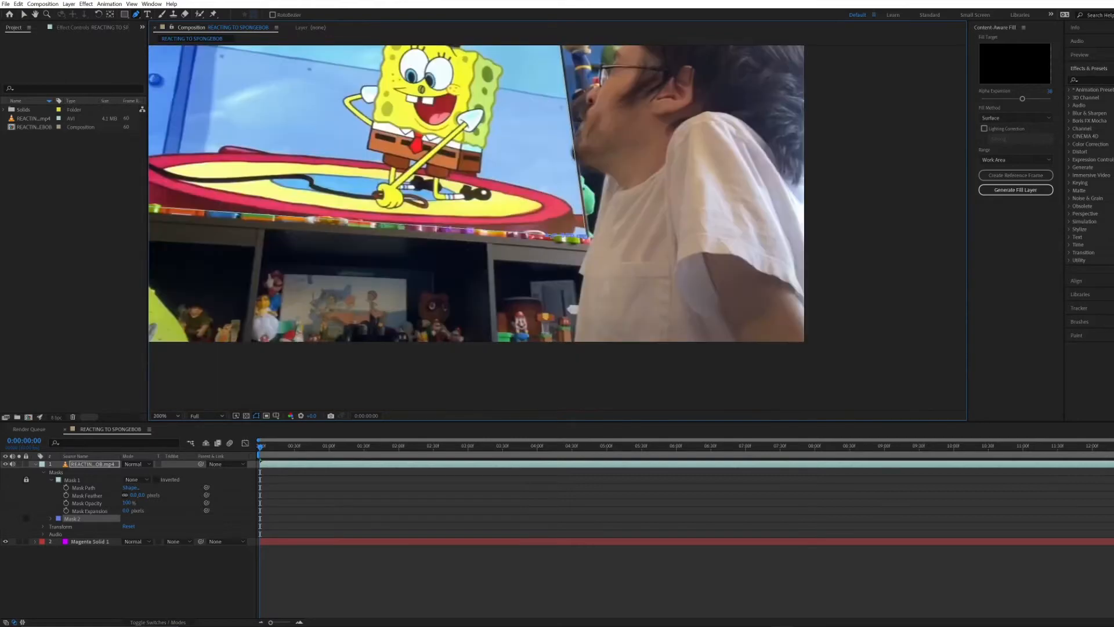
pyautogui.scroll(3, 532, 238)
pyautogui.moveTo(532, 237); pyautogui.dragTo(736, 313)
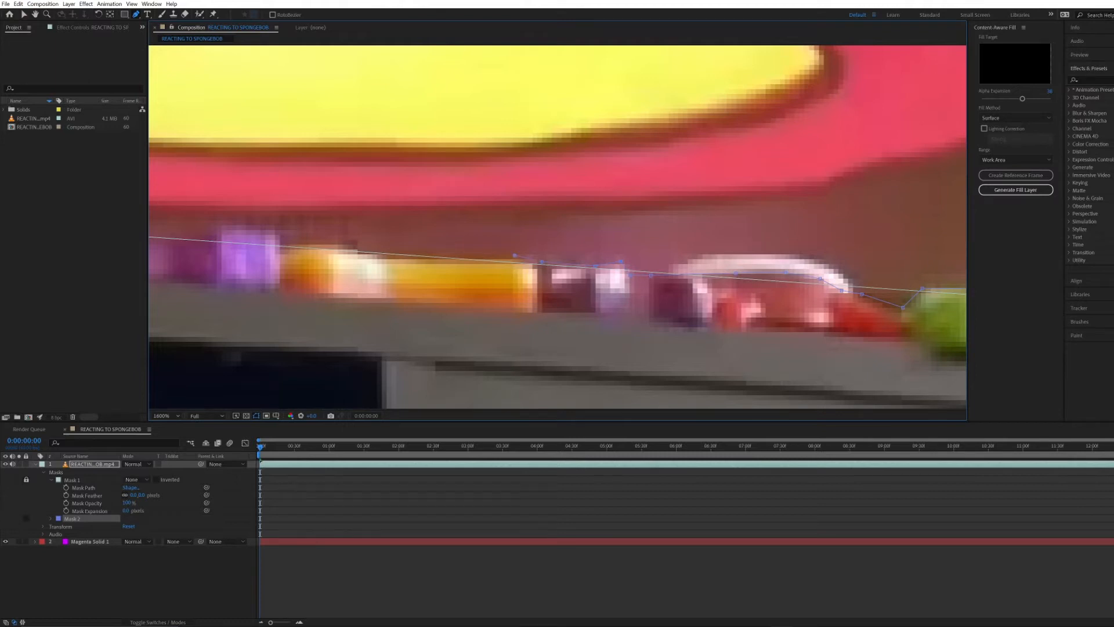
# Continue the second mask's path leftward over the yellow, purple and pink shelf items
pyautogui.click(358, 254)
pyautogui.moveTo(358, 254); pyautogui.dragTo(519, 276)
pyautogui.click(452, 261)
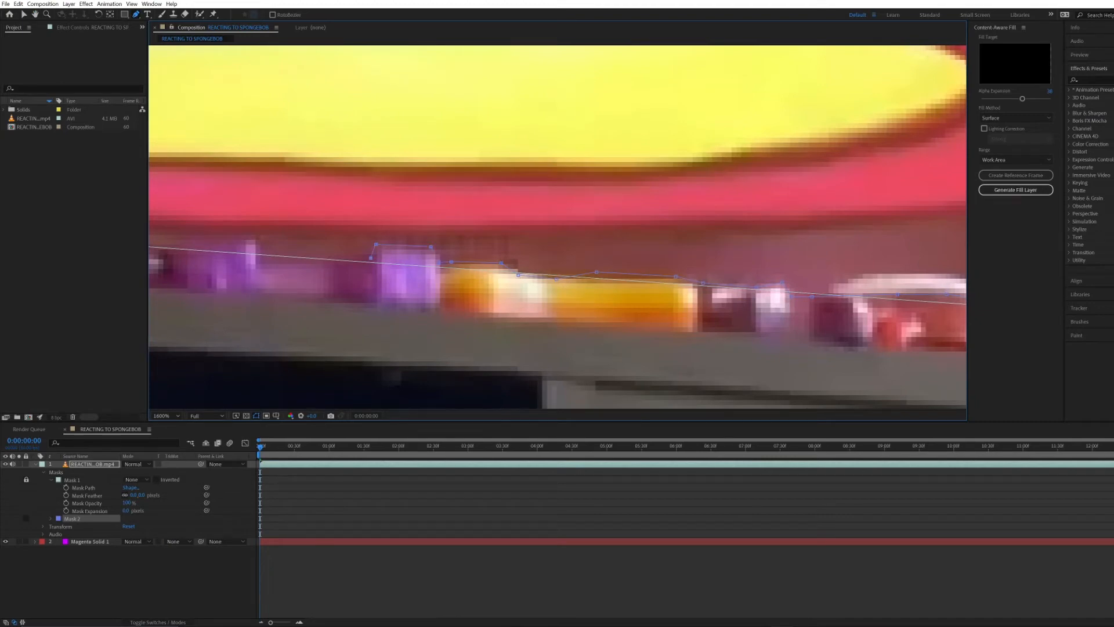
pyautogui.moveTo(324, 261); pyautogui.dragTo(478, 274)
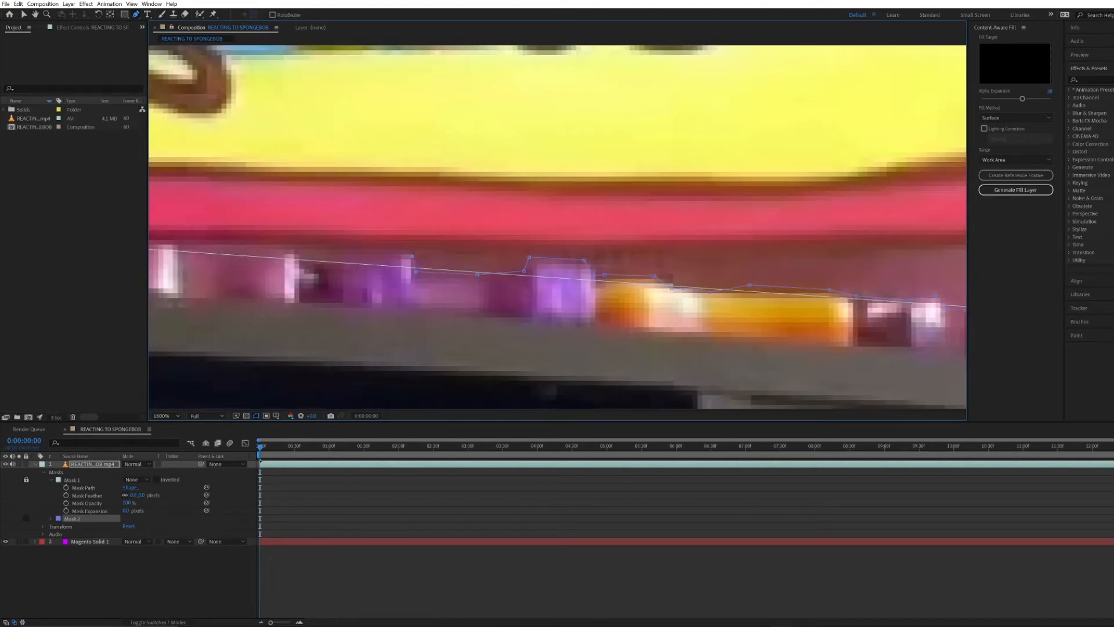
pyautogui.hscroll(-5, 557, 227)
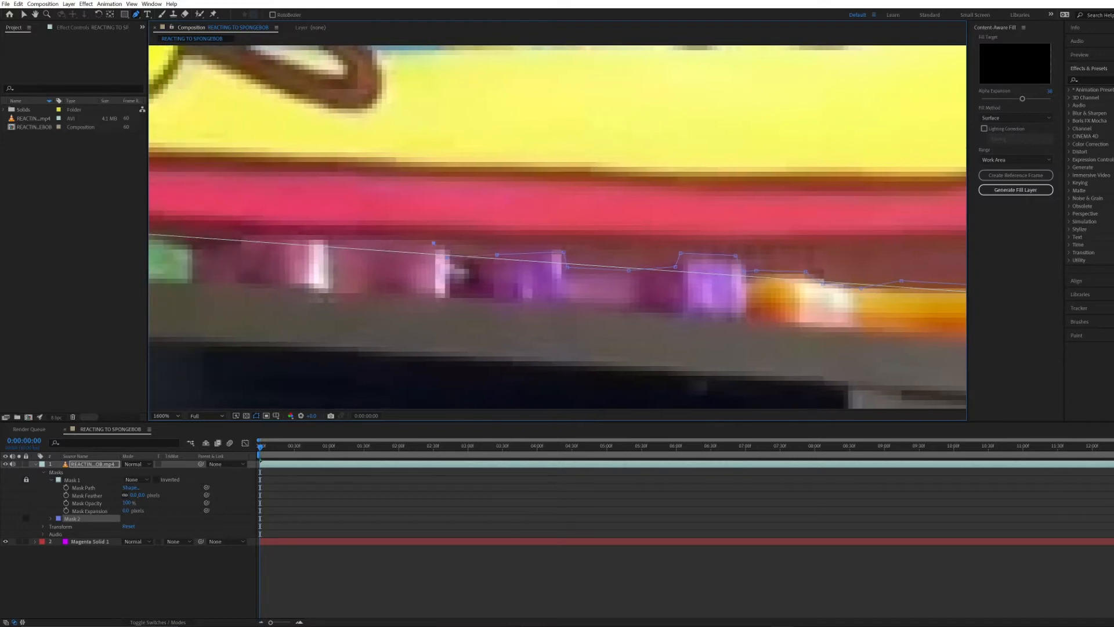
pyautogui.hscroll(-6, 557, 227)
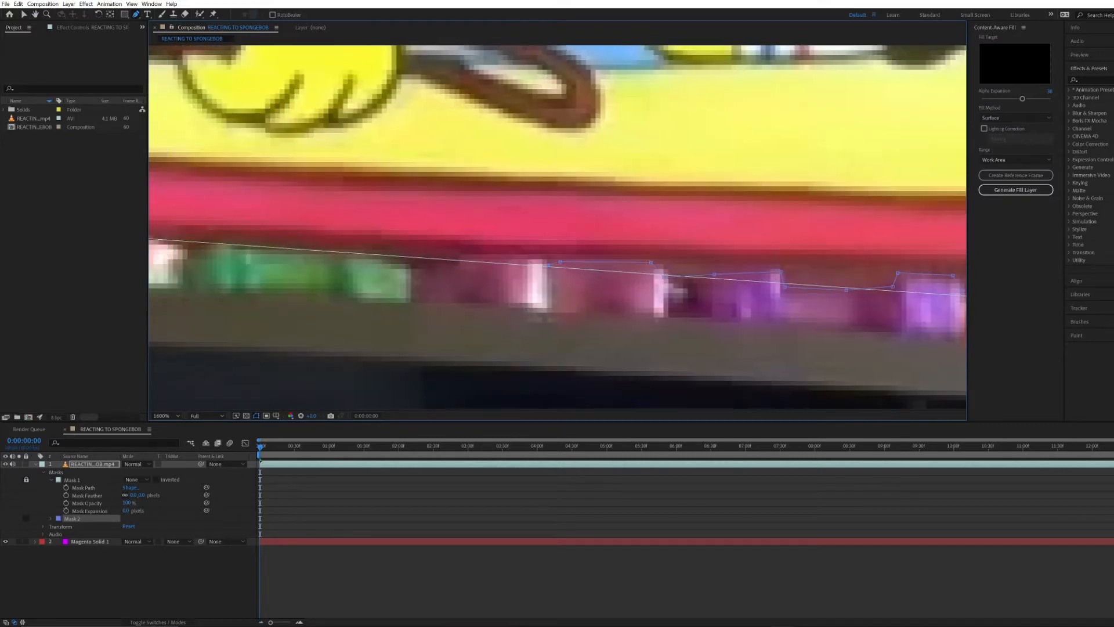
# Extend the second mask's path over the dark green, red and gold shelf items
pyautogui.scroll(-4, 511, 247)
pyautogui.scroll(3, 510, 247)
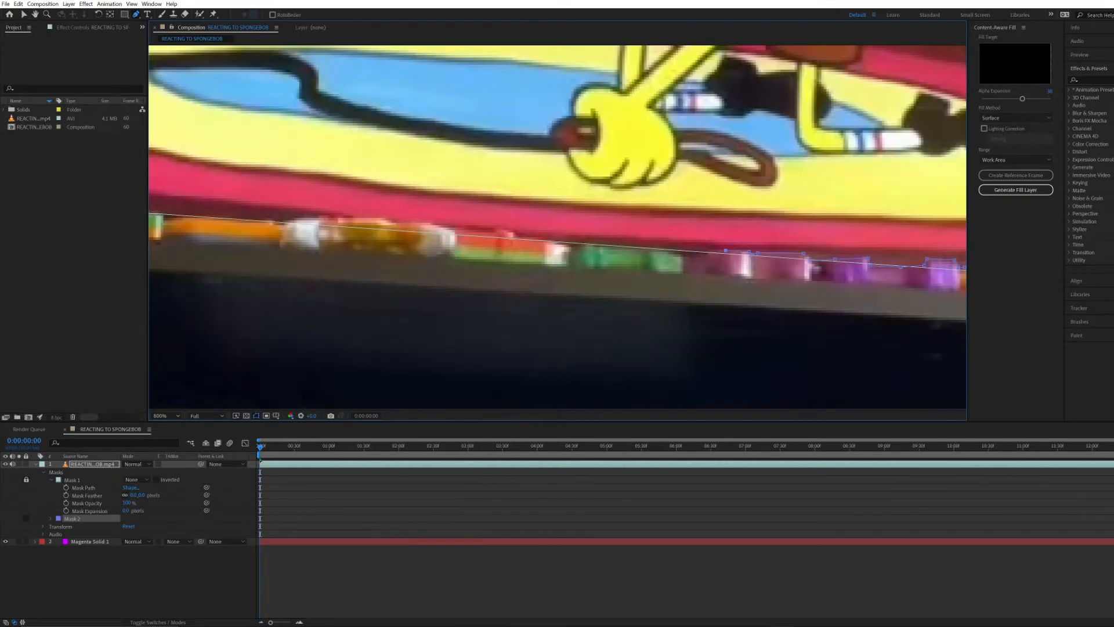
pyautogui.moveTo(523, 250); pyautogui.dragTo(461, 287)
pyautogui.click(646, 288)
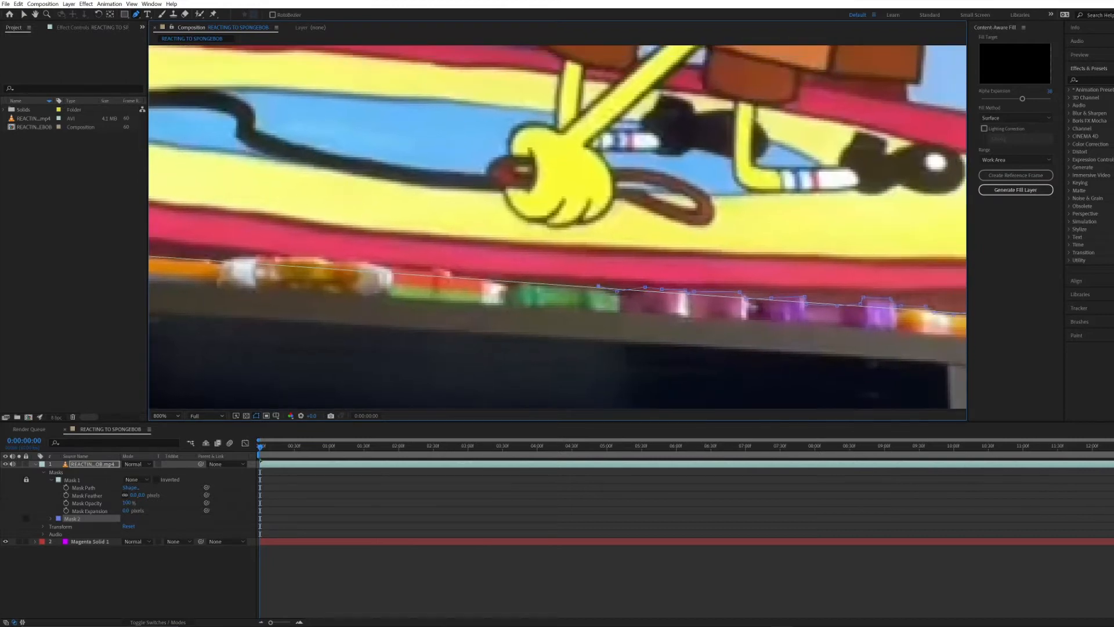
pyautogui.click(509, 281)
pyautogui.click(392, 265)
pyautogui.moveTo(359, 262); pyautogui.dragTo(496, 277)
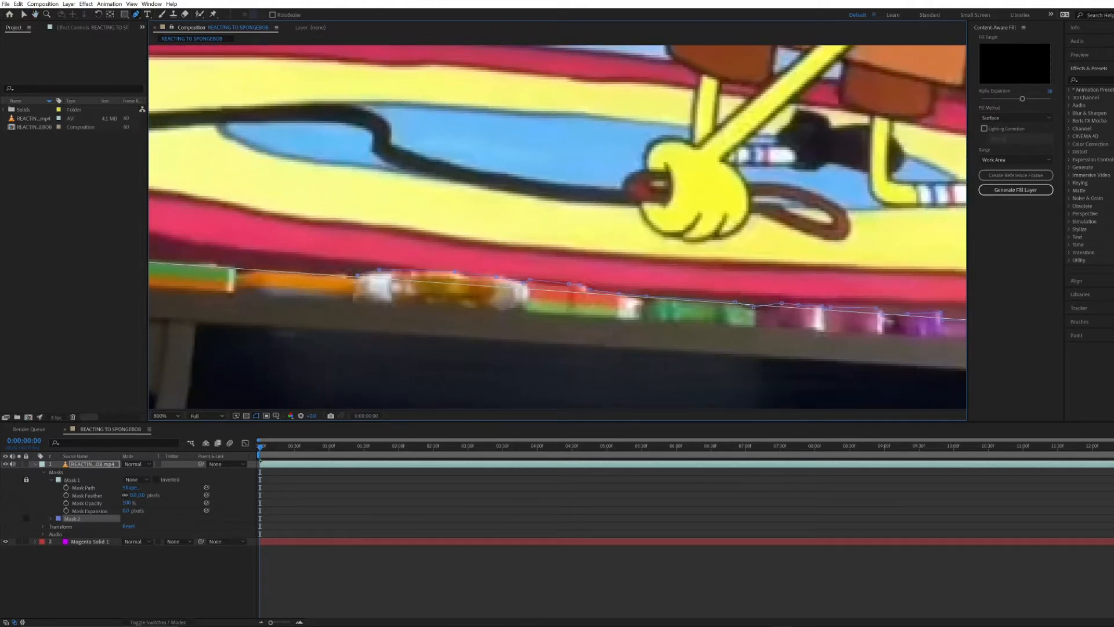
# Extend the second mask's path leftward over the orange, green, blue, red-orange and lime items along the shelf
pyautogui.hscroll(-4, 557, 226)
pyautogui.click(425, 286)
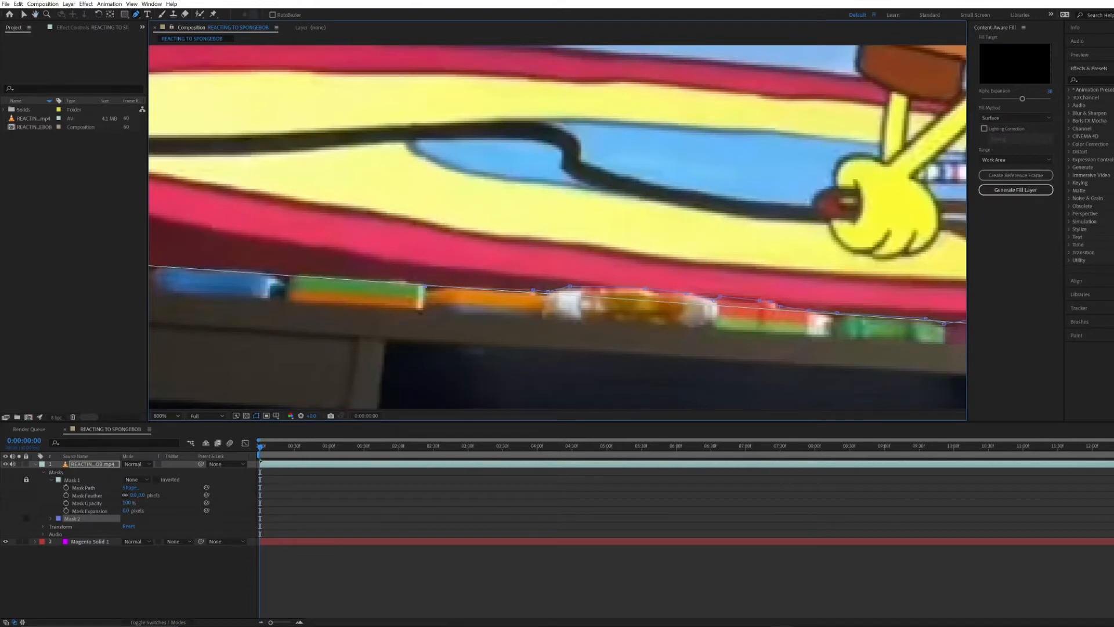
pyautogui.hscroll(-4, 557, 227)
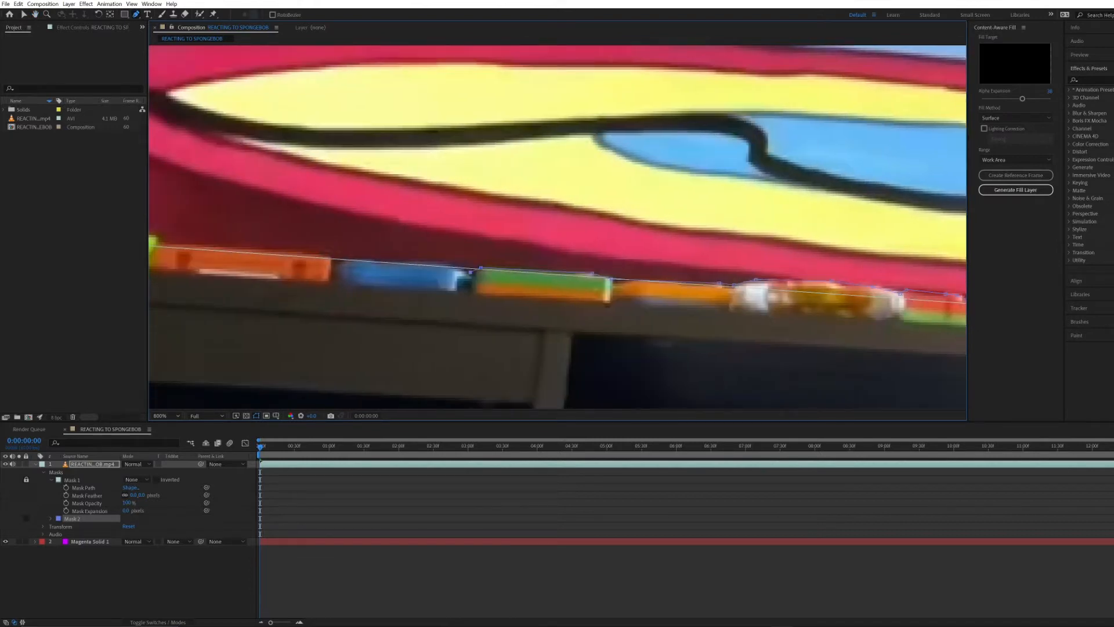
pyautogui.hscroll(-4, 557, 226)
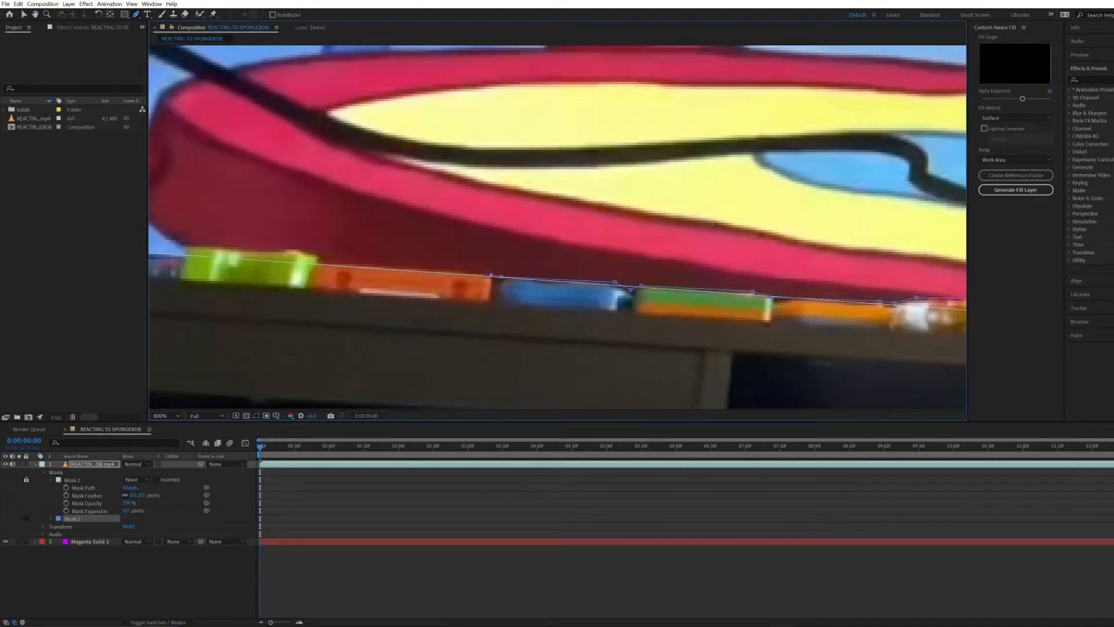
pyautogui.hscroll(-5, 557, 227)
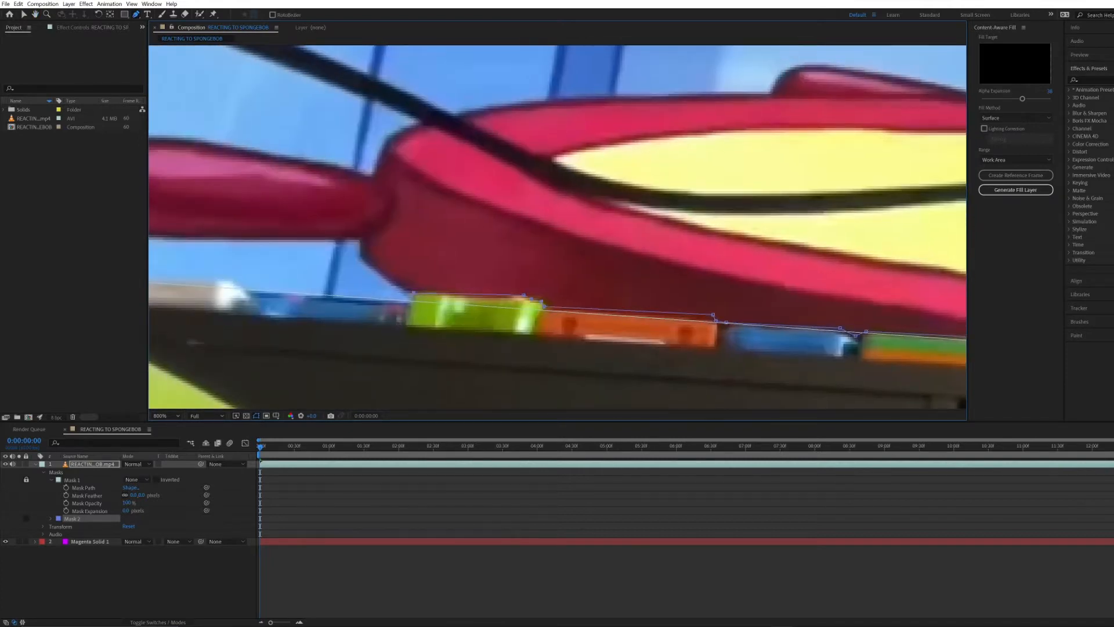
# Continue the second mask's path over the remaining blue and white items up to the green figure's ear
pyautogui.hscroll(-4, 557, 226)
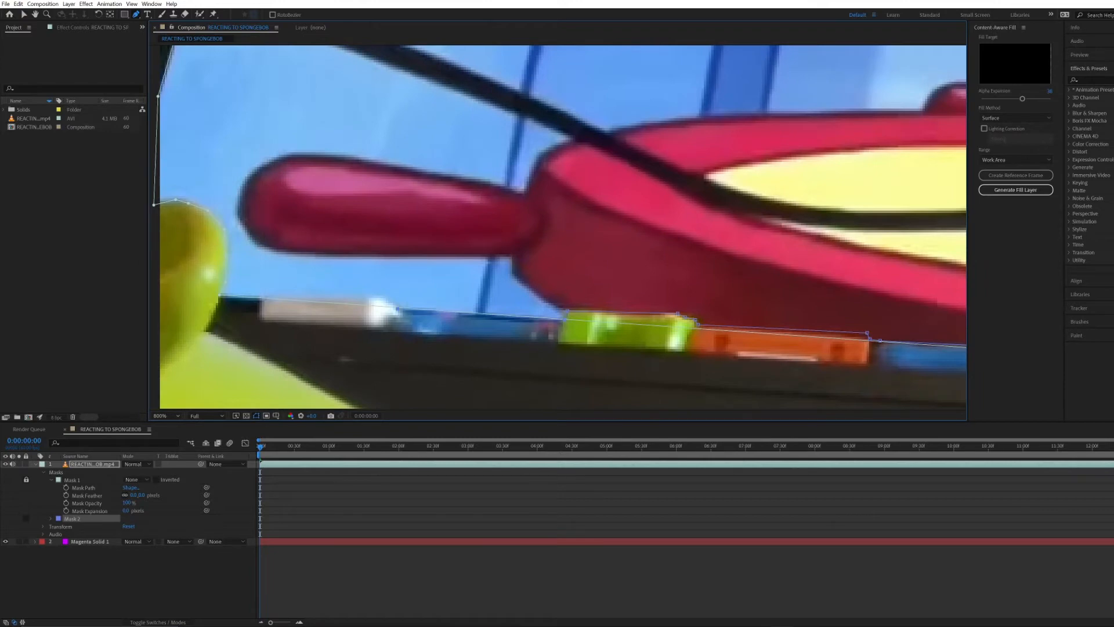
pyautogui.hscroll(-4, 366, 349)
pyautogui.scroll(1, 366, 348)
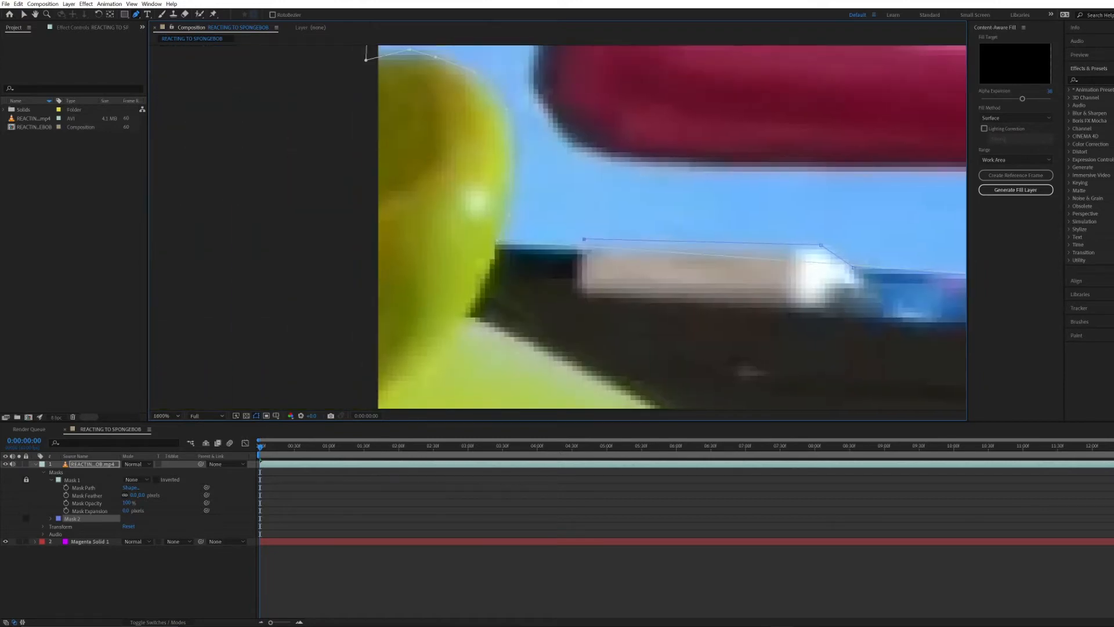
pyautogui.click(497, 242)
pyautogui.scroll(-2, 557, 227)
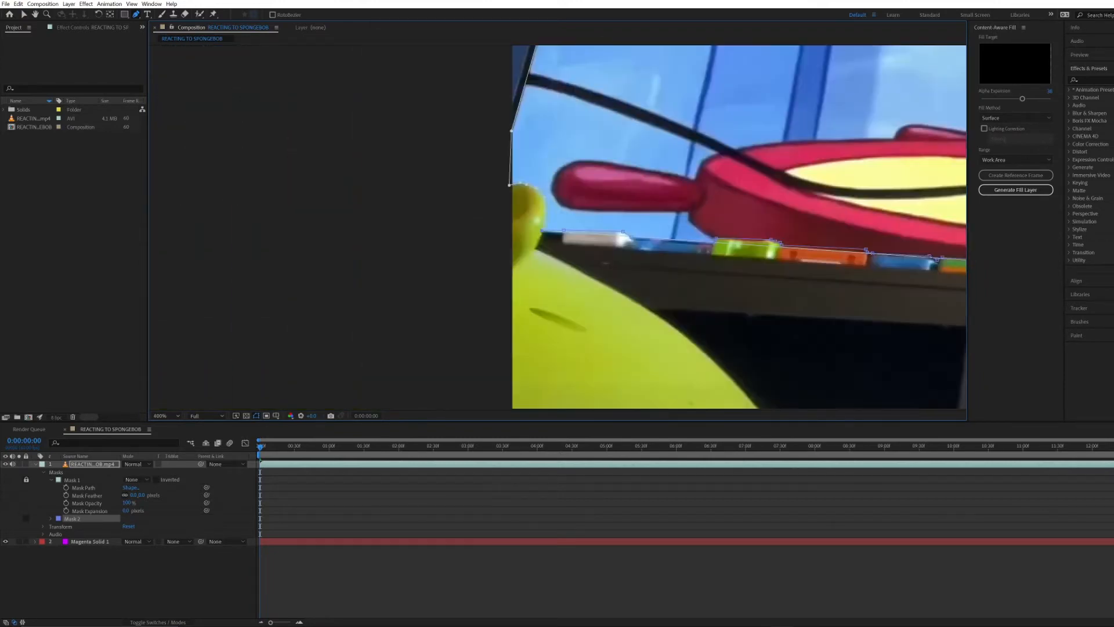
# Close the second mask with a lower edge running beneath the shelf front to the TV's lower-right corner
pyautogui.scroll(-5, 557, 226)
pyautogui.scroll(5, 755, 209)
pyautogui.moveTo(696, 59); pyautogui.dragTo(772, 249)
pyautogui.scroll(-1, 772, 250)
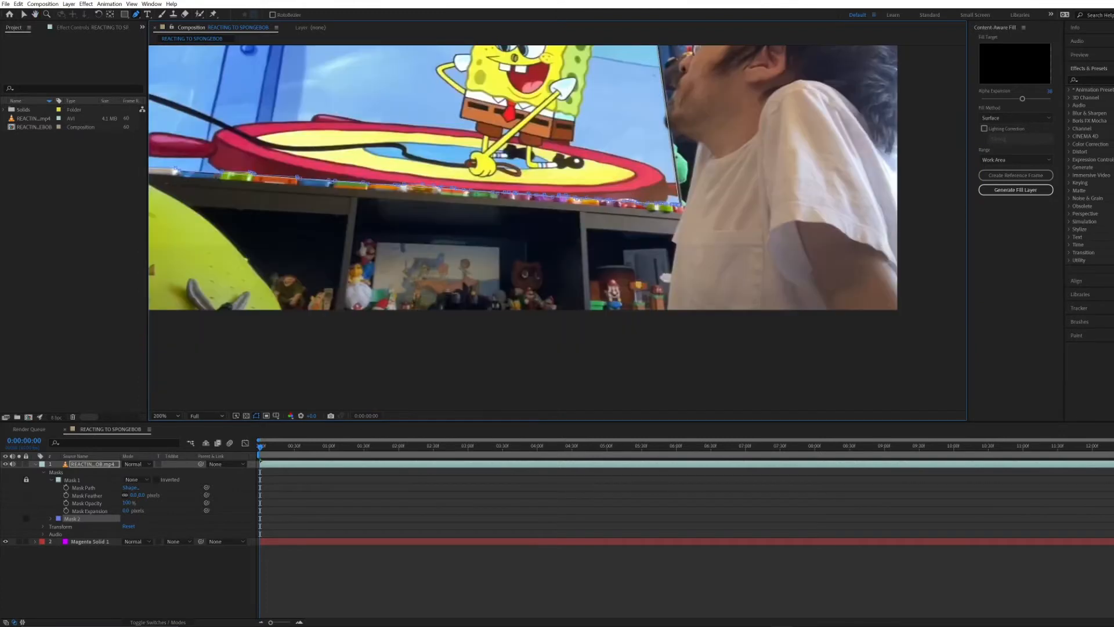
pyautogui.click(683, 231)
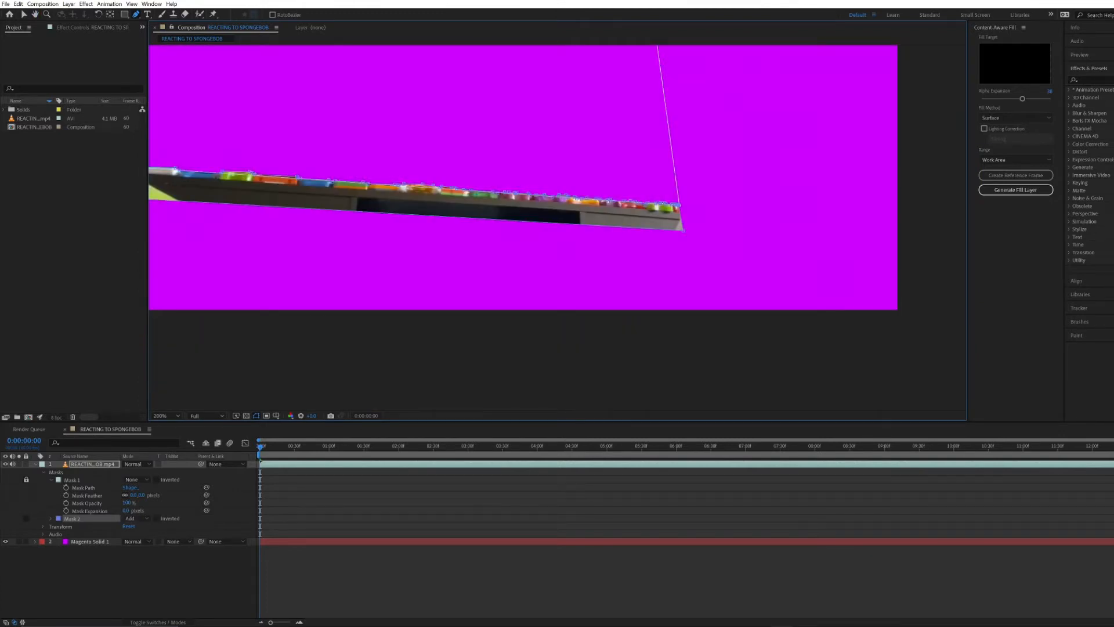
# Unlock Mask 1 and set its mode to Subtract
pyautogui.scroll(-1, 557, 228)
pyautogui.scroll(1, 558, 228)
pyautogui.click(151, 581)
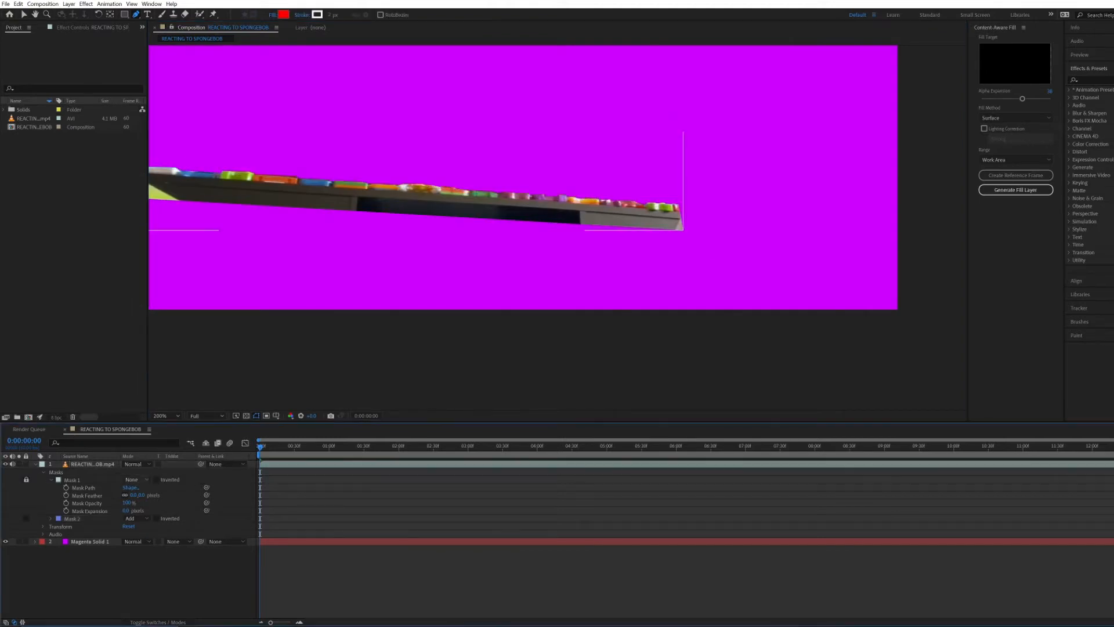
pyautogui.click(26, 480)
pyautogui.click(136, 480)
pyautogui.click(137, 508)
pyautogui.scroll(-1, 557, 227)
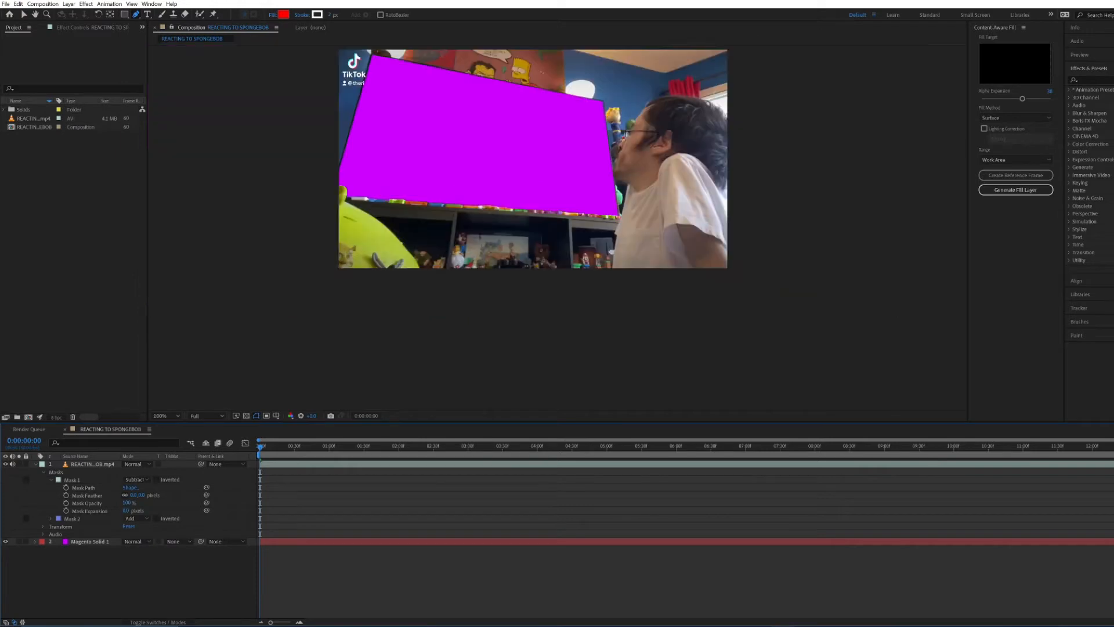
# Play back the composition and examine how the shelf items sit against the magenta TV area
pyautogui.press('.')
pyautogui.press('.')
pyautogui.press('.')
pyautogui.press('.')
pyautogui.press('.')
pyautogui.press('.')
pyautogui.press('v')
pyautogui.press(',')
pyautogui.press(',')
pyautogui.press(',')
pyautogui.press('space')
pyautogui.moveTo(556, 447)
pyautogui.mouseDown()
pyautogui.moveTo(741, 447)
pyautogui.moveTo(260, 446)
pyautogui.moveTo(545, 447)
pyautogui.mouseUp()
# Show Mask 2's properties and set its expansion to -1 pixel
pyautogui.click(72, 518)
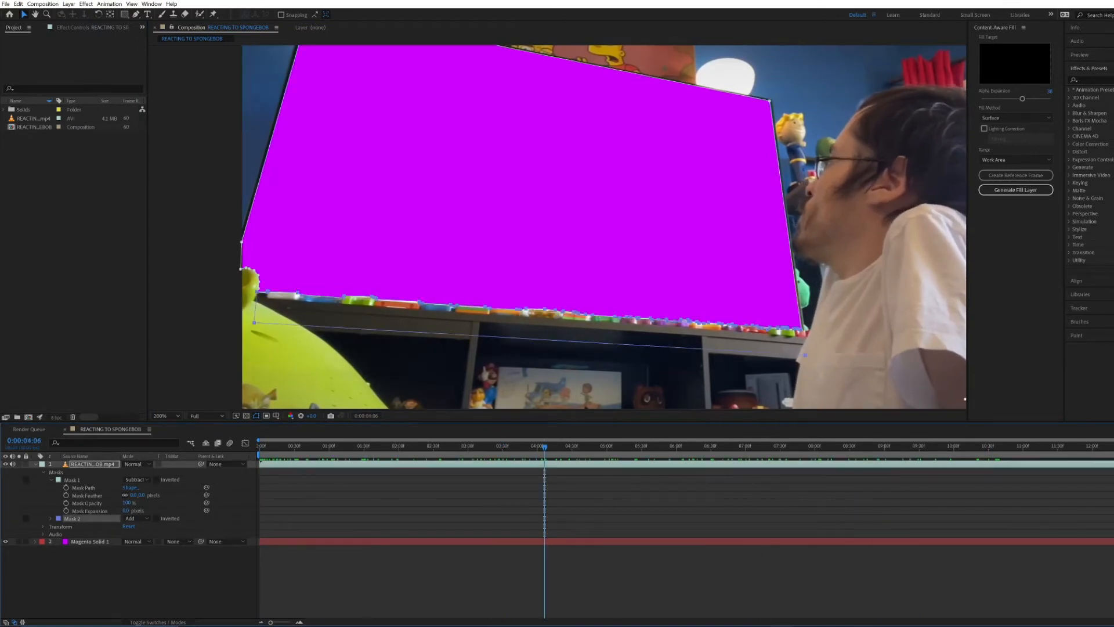
pyautogui.click(43, 526)
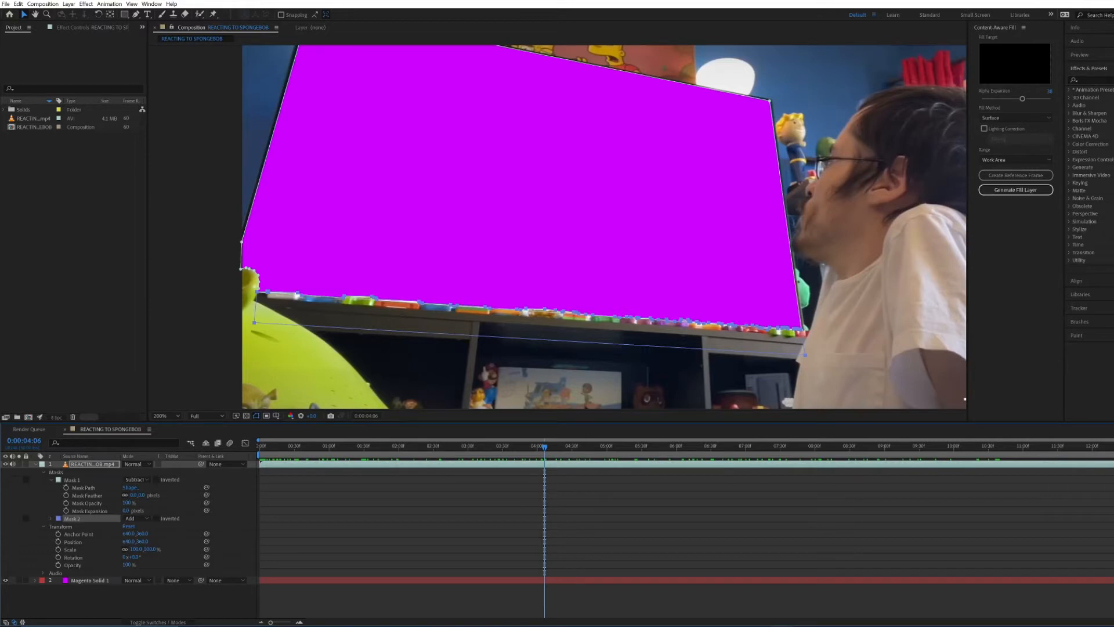
pyautogui.click(43, 526)
pyautogui.click(51, 518)
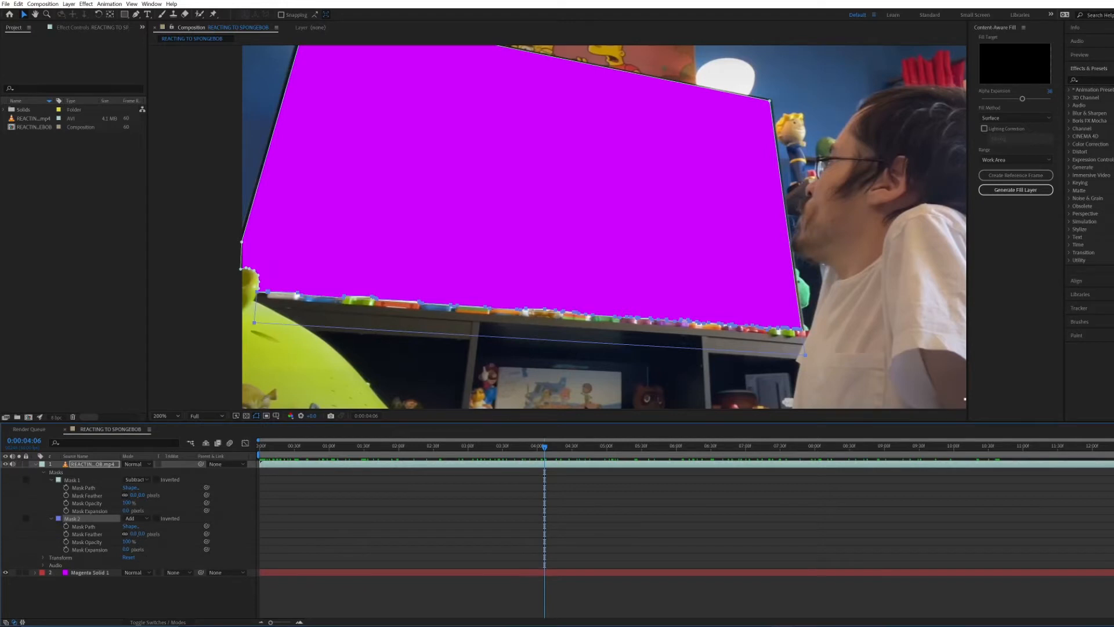
pyautogui.moveTo(126, 550); pyautogui.dragTo(123, 549)
pyautogui.scroll(2, 568, 303)
pyautogui.scroll(-2, 558, 227)
pyautogui.moveTo(558, 261); pyautogui.dragTo(567, 280)
pyautogui.click(145, 596)
# Play back the composition to check the contracted mask edge along the shelf, ending at the first frame
pyautogui.press('space')
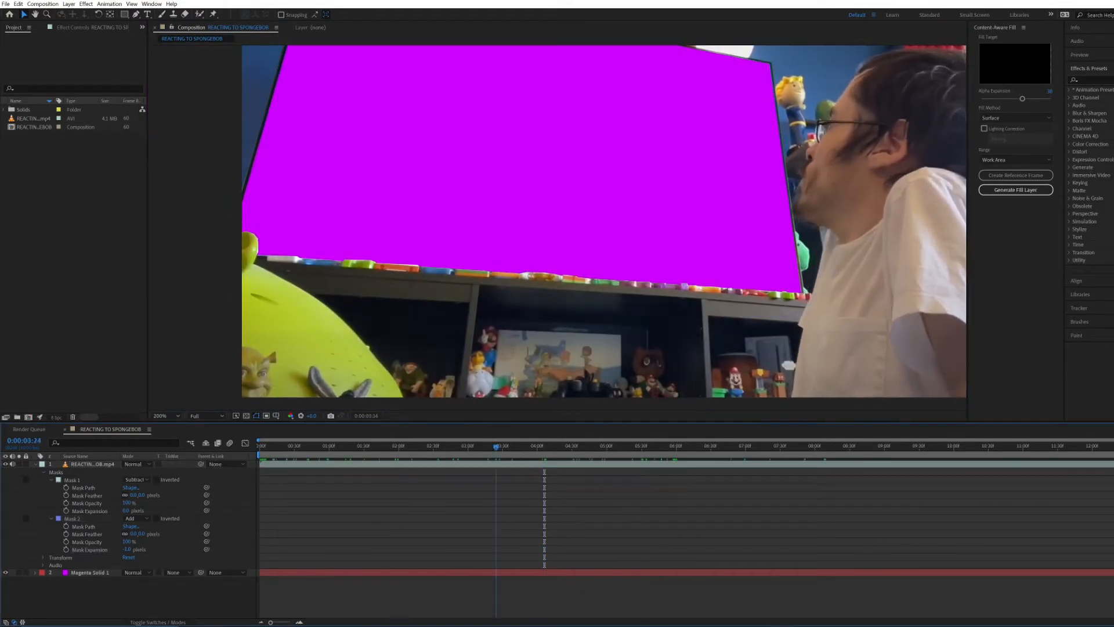
pyautogui.press('space')
pyautogui.scroll(-2, 559, 229)
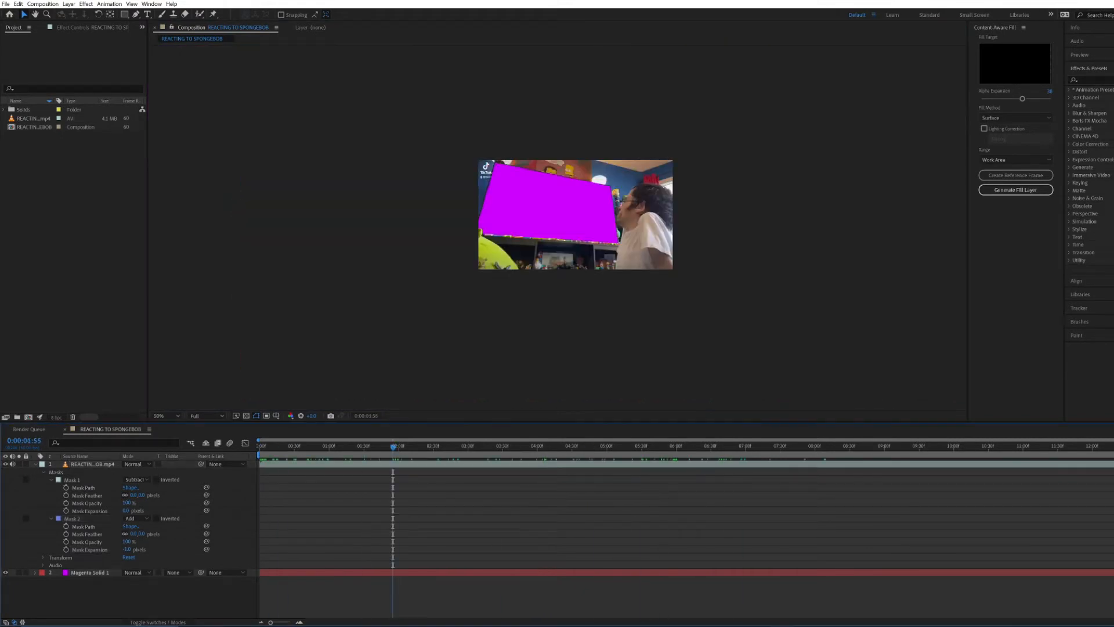
pyautogui.scroll(1, 560, 229)
pyautogui.press('space')
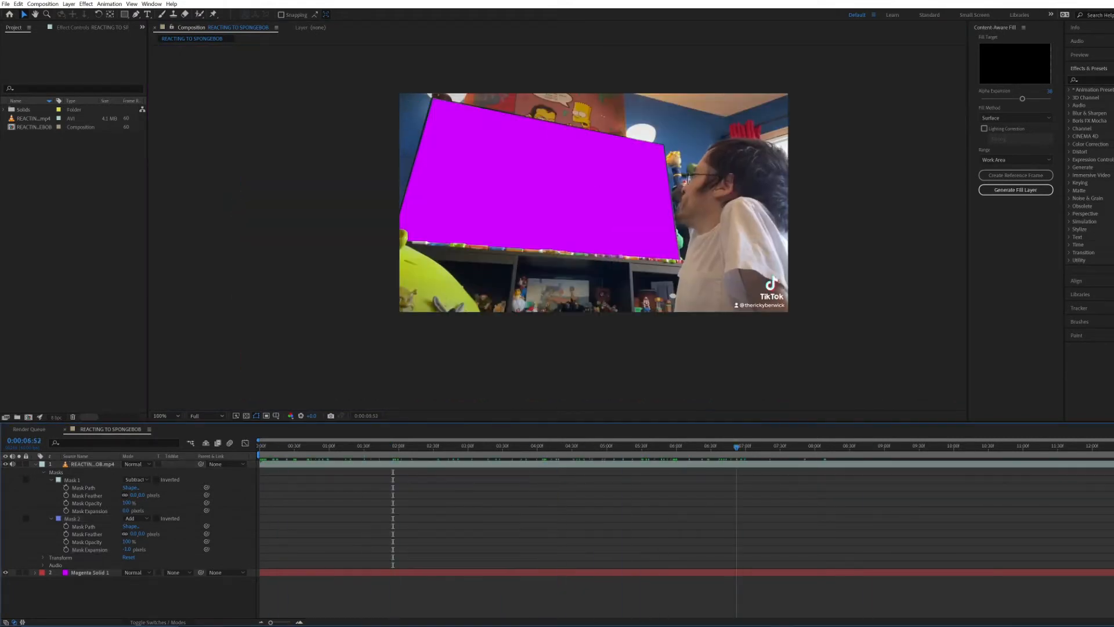
pyautogui.moveTo(783, 447); pyautogui.dragTo(259, 446)
# Set Mask 2's feather to 11 pixels and review the softened edge from the first frame
pyautogui.moveTo(134, 534); pyautogui.dragTo(142, 534)
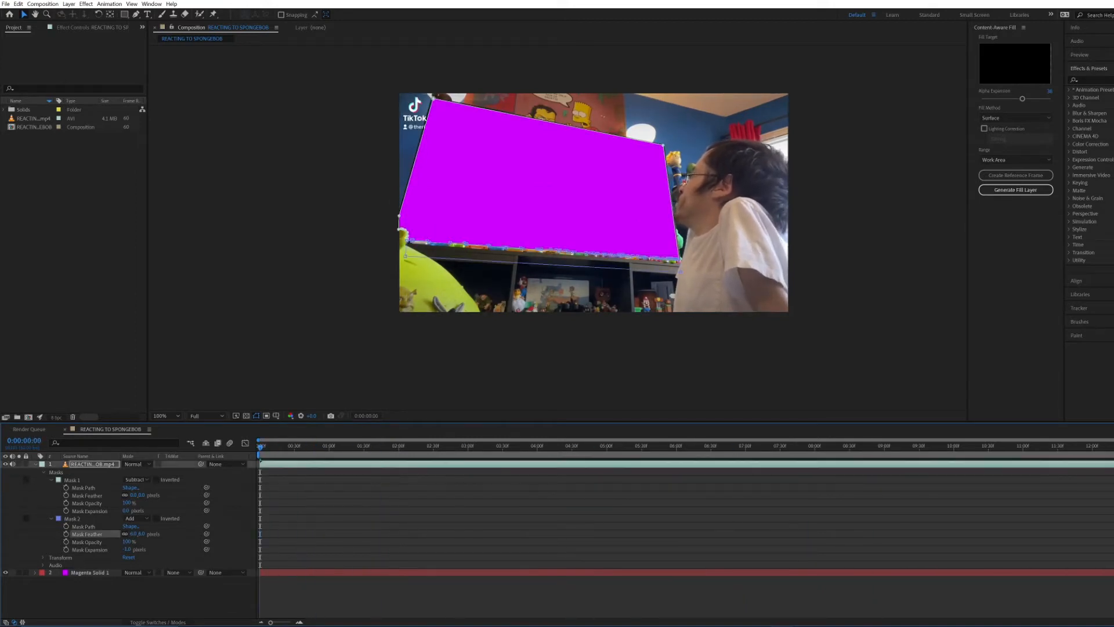
pyautogui.scroll(3, 593, 203)
pyautogui.scroll(-3, 559, 229)
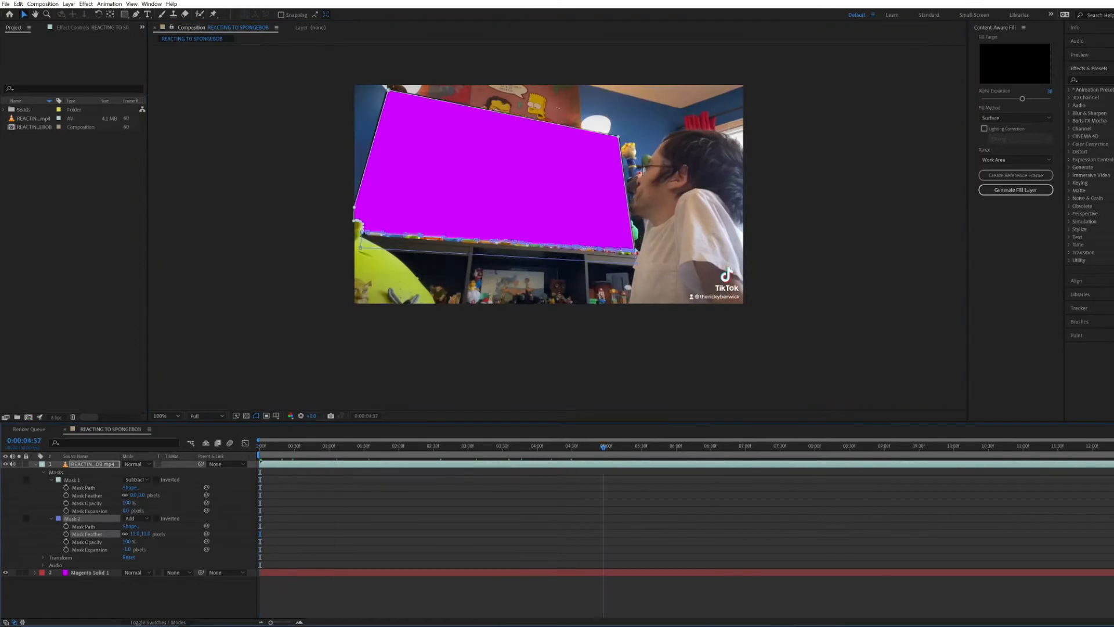
pyautogui.moveTo(604, 446); pyautogui.dragTo(260, 446)
pyautogui.click(714, 598)
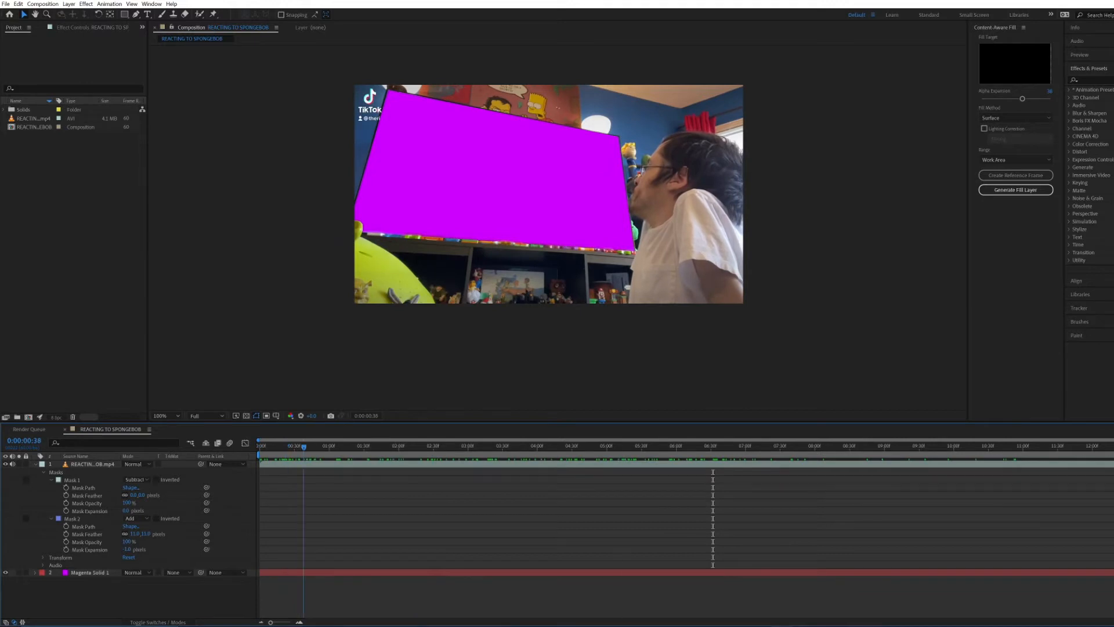
# Examine Mask 2's feathered edge near the TV's lower-right corner, with playback of the composition
pyautogui.press('space')
pyautogui.scroll(3, 590, 205)
pyautogui.moveTo(589, 371); pyautogui.dragTo(589, 168)
pyautogui.click(72, 519)
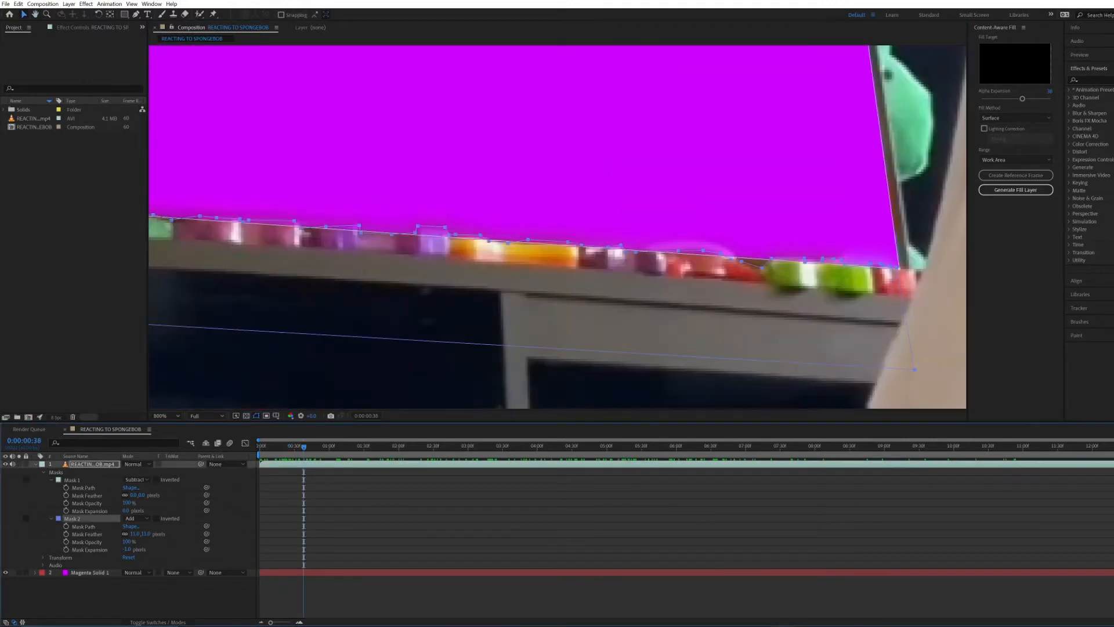
pyautogui.scroll(-2, 558, 227)
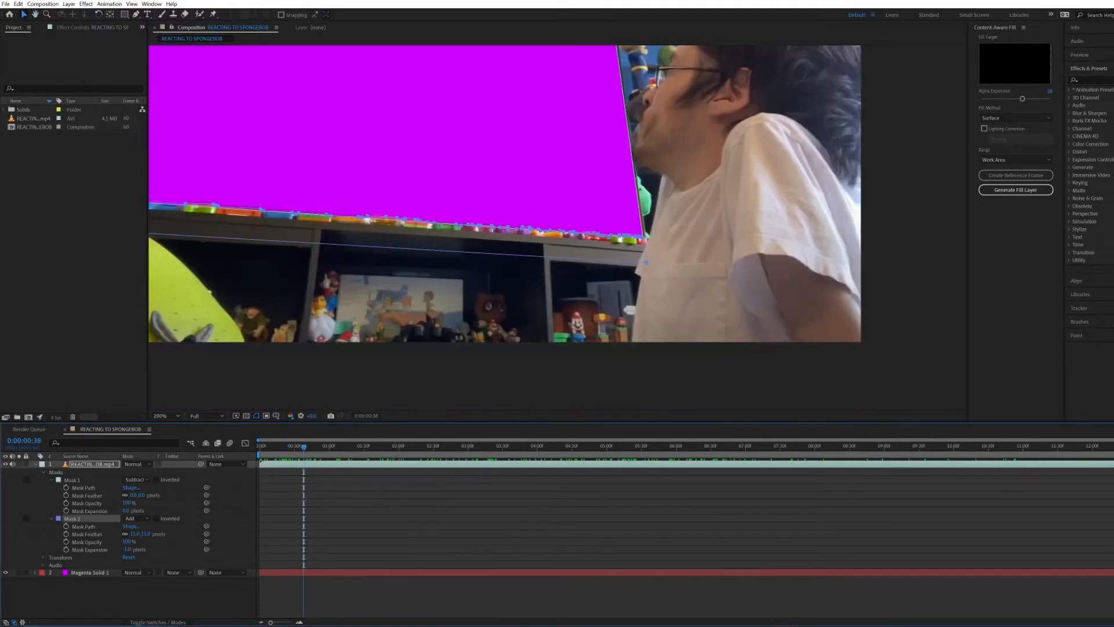
pyautogui.press('F2')
pyautogui.press('space')
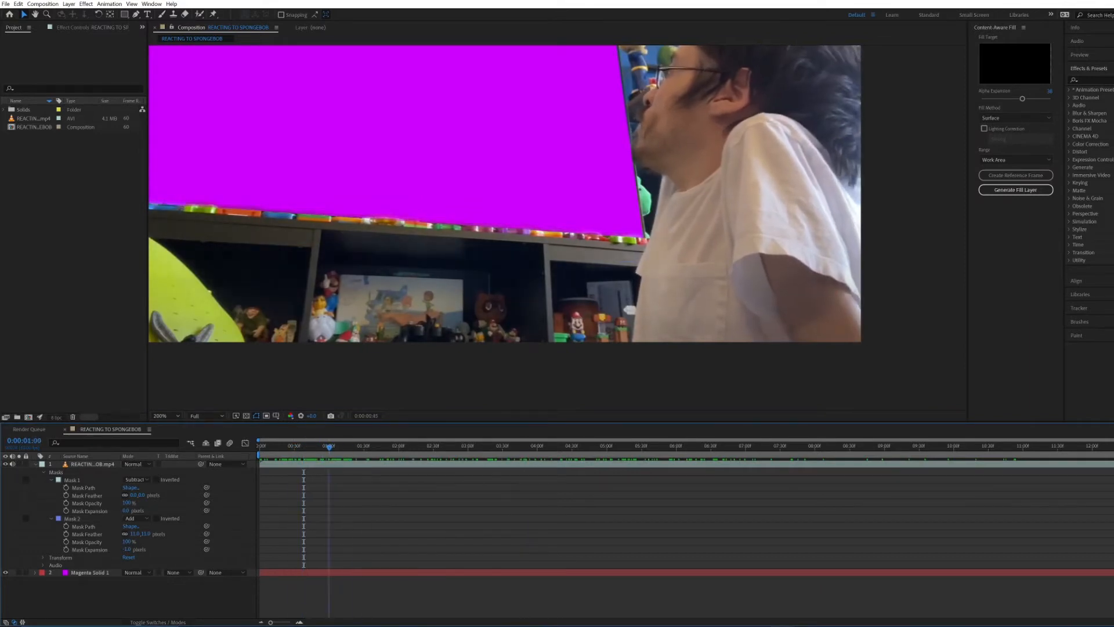
pyautogui.click(72, 519)
pyautogui.scroll(2, 558, 227)
pyautogui.click(239, 225)
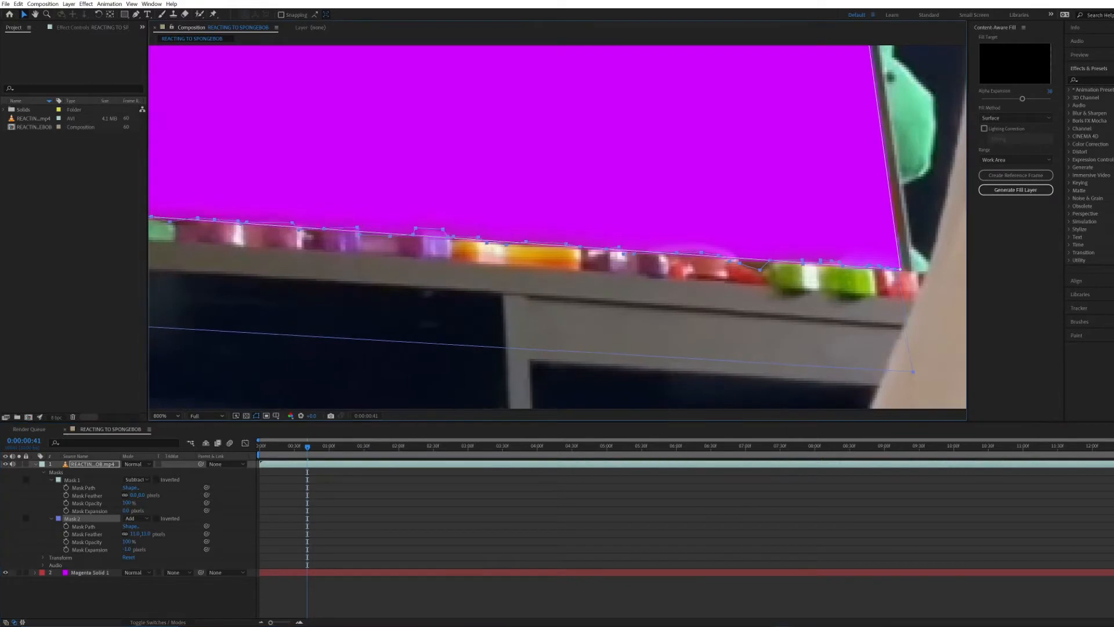
pyautogui.hotkey('ctrl', 'z')
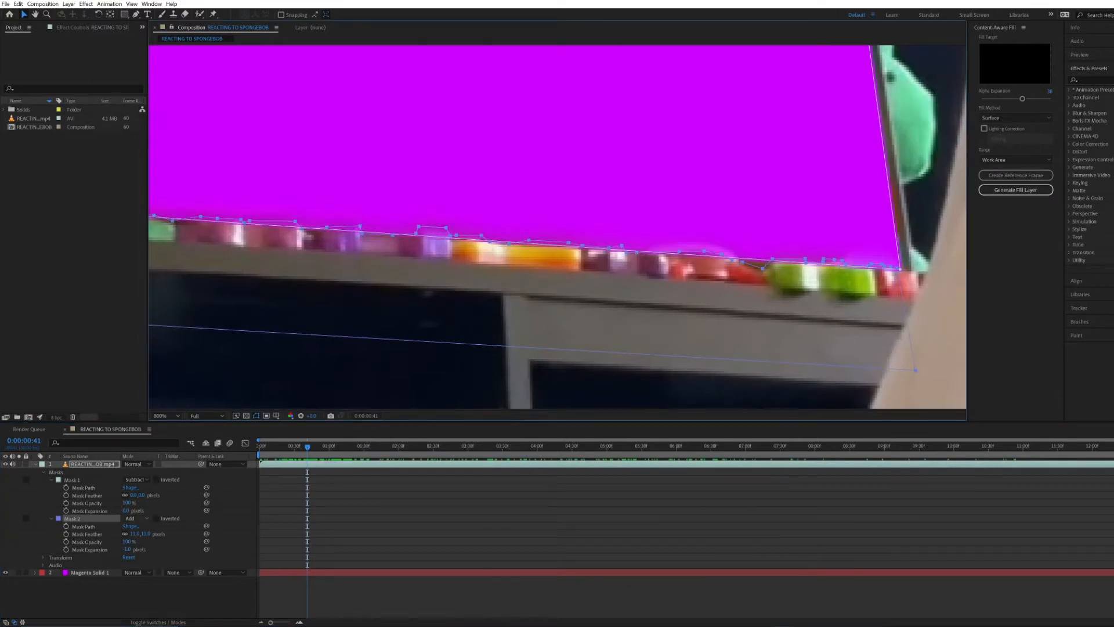
pyautogui.click(139, 592)
pyautogui.click(89, 511)
# Move Mask 2's vertex between the red and lime green shelf items slightly down
pyautogui.click(72, 519)
pyautogui.click(765, 291)
pyautogui.moveTo(763, 268); pyautogui.dragTo(759, 273)
pyautogui.click(441, 598)
pyautogui.scroll(-2, 557, 227)
pyautogui.scroll(3, 557, 227)
pyautogui.moveTo(755, 244); pyautogui.dragTo(406, 234)
pyautogui.scroll(-1, 557, 227)
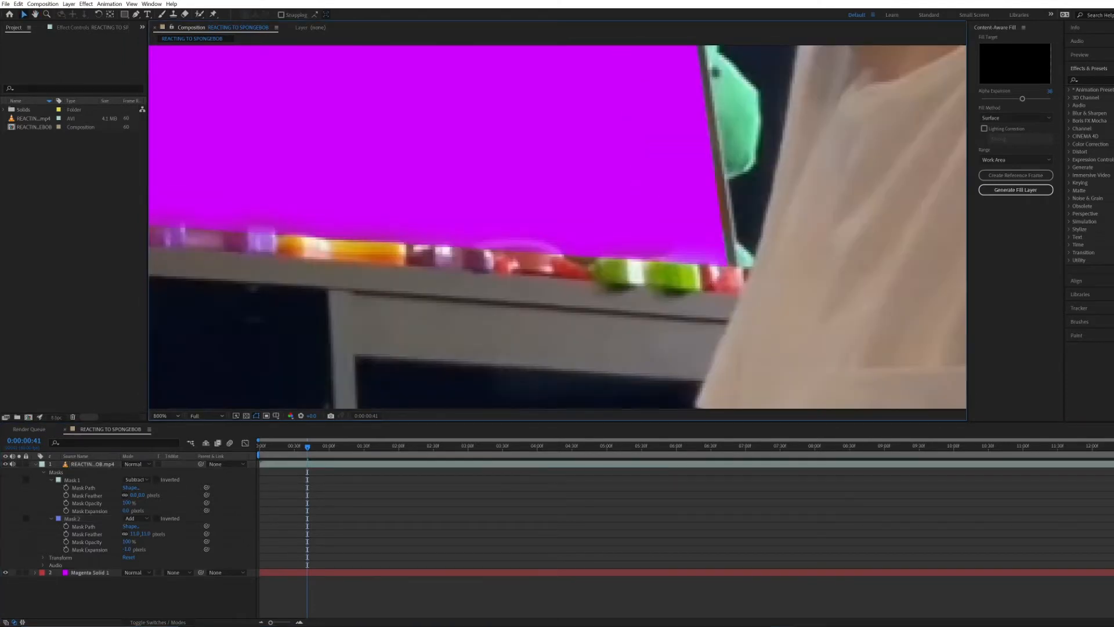
# Shift the whole Mask 2 path slightly upward at 0:00:00:19 and undo the extra vertex move at the TV corner
pyautogui.moveTo(307, 447); pyautogui.dragTo(283, 447)
pyautogui.click(72, 519)
pyautogui.click(711, 248)
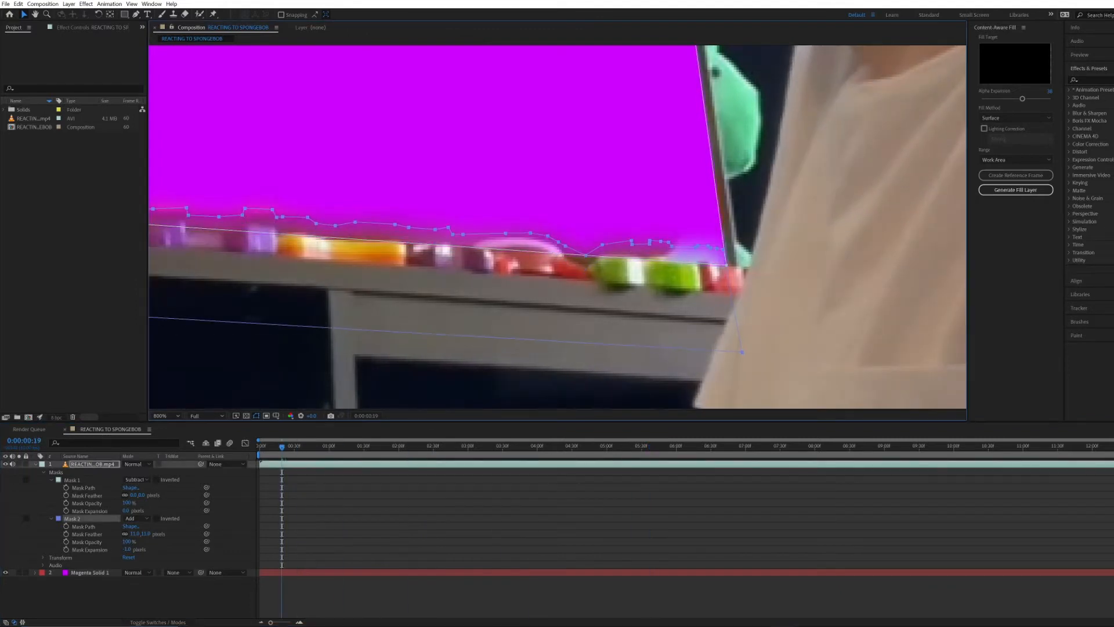
pyautogui.moveTo(711, 248); pyautogui.dragTo(714, 171)
pyautogui.hotkey('ctrl', 'z')
# Lock Mask 1 and add vertices to Mask 2's lower edge beneath the red and green items, pulling the middle one up
pyautogui.click(72, 480)
pyautogui.click(26, 480)
pyautogui.moveTo(586, 254); pyautogui.dragTo(577, 160)
pyautogui.scroll(-2, 558, 227)
pyautogui.moveTo(557, 209); pyautogui.dragTo(665, 242)
pyautogui.scroll(2, 557, 227)
pyautogui.moveTo(755, 220); pyautogui.dragTo(408, 234)
pyautogui.moveTo(660, 305); pyautogui.dragTo(665, 228)
pyautogui.press('g')
pyautogui.click(704, 318)
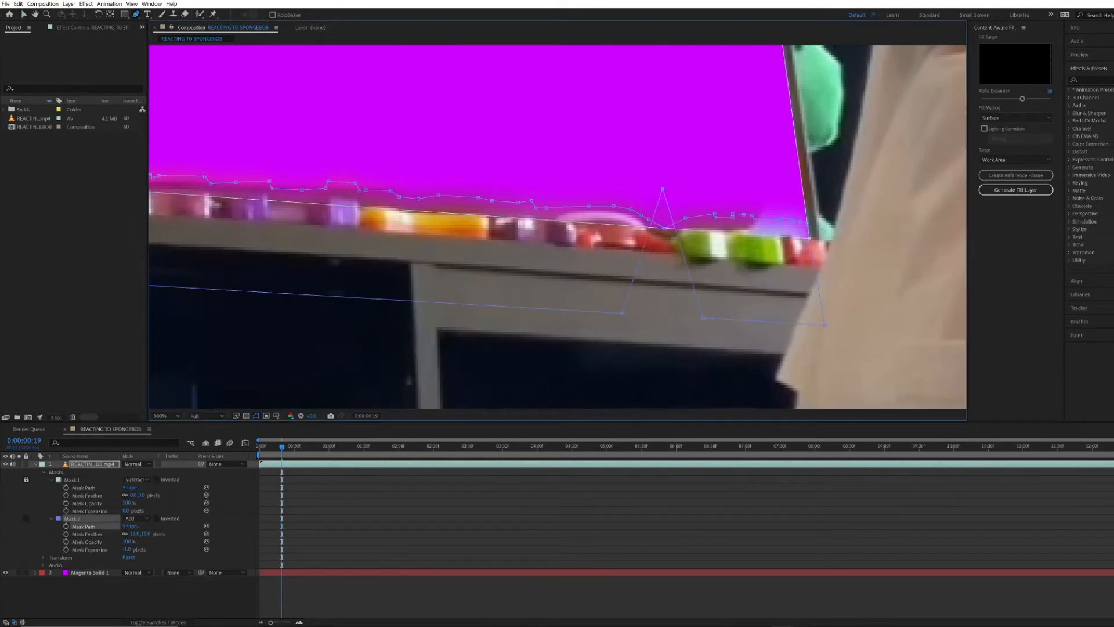
# Move the middle vertex of Mask 2's lower edge back down beneath the shelf front
pyautogui.moveTo(663, 189); pyautogui.dragTo(663, 229)
pyautogui.moveTo(663, 230); pyautogui.dragTo(657, 303)
pyautogui.scroll(-2, 558, 227)
pyautogui.click(406, 598)
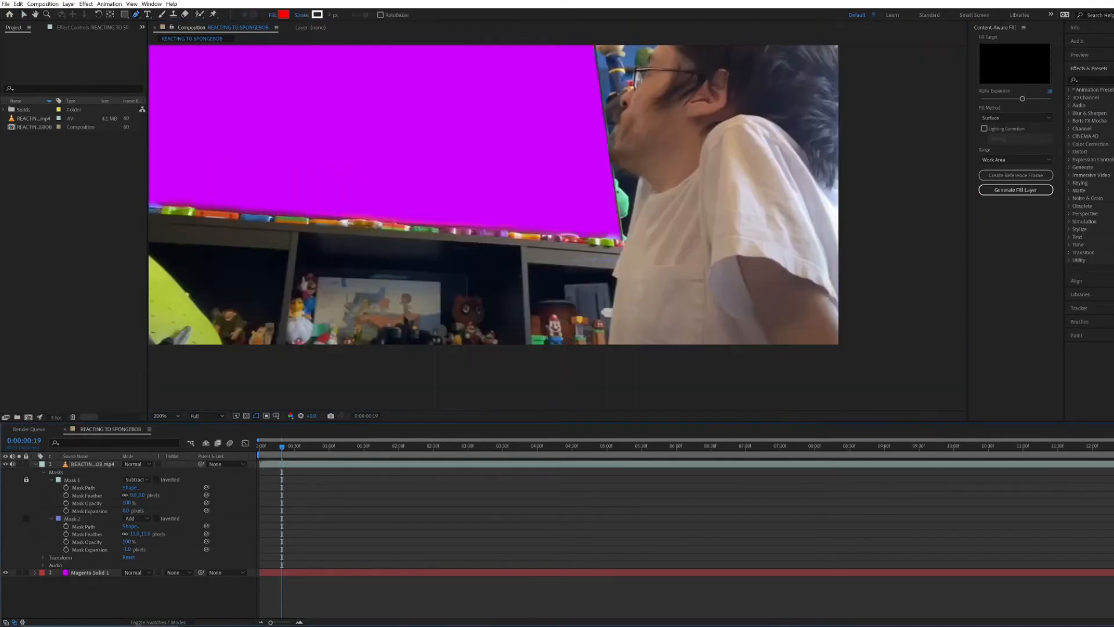
# Set Mask 2's feather to 0 and its expansion to -7 pixels, checking the edge in playback
pyautogui.scroll(1, 557, 227)
pyautogui.moveTo(282, 446); pyautogui.dragTo(470, 447)
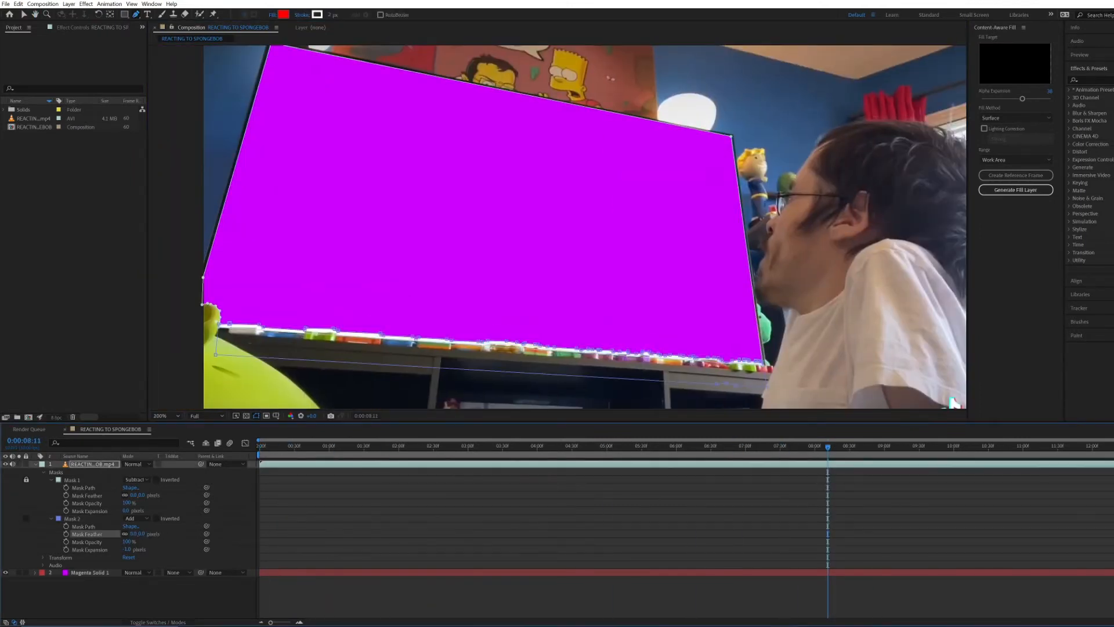
pyautogui.moveTo(145, 534); pyautogui.dragTo(124, 549)
pyautogui.click(133, 595)
pyautogui.click(133, 595)
pyautogui.press('space')
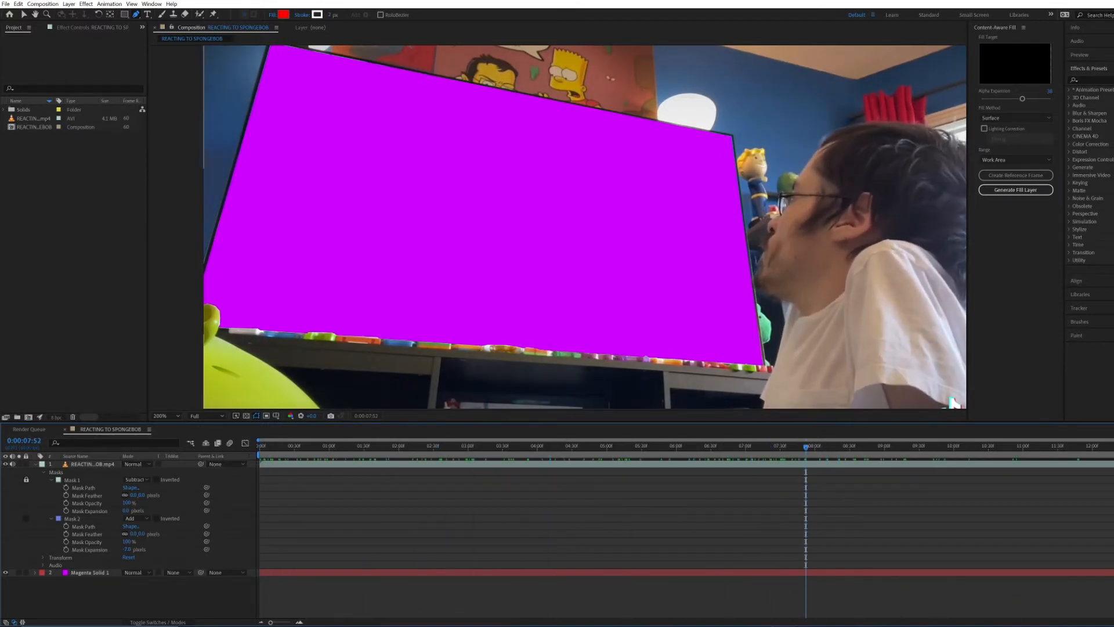
pyautogui.moveTo(506, 341)
pyautogui.mouseDown()
pyautogui.moveTo(510, 288)
pyautogui.moveTo(512, 341)
pyautogui.mouseUp()
pyautogui.click(325, 597)
# Unlock Mask 1, lock Mask 2, and try to lower Mask 1's lower-right corner vertex
pyautogui.click(26, 480)
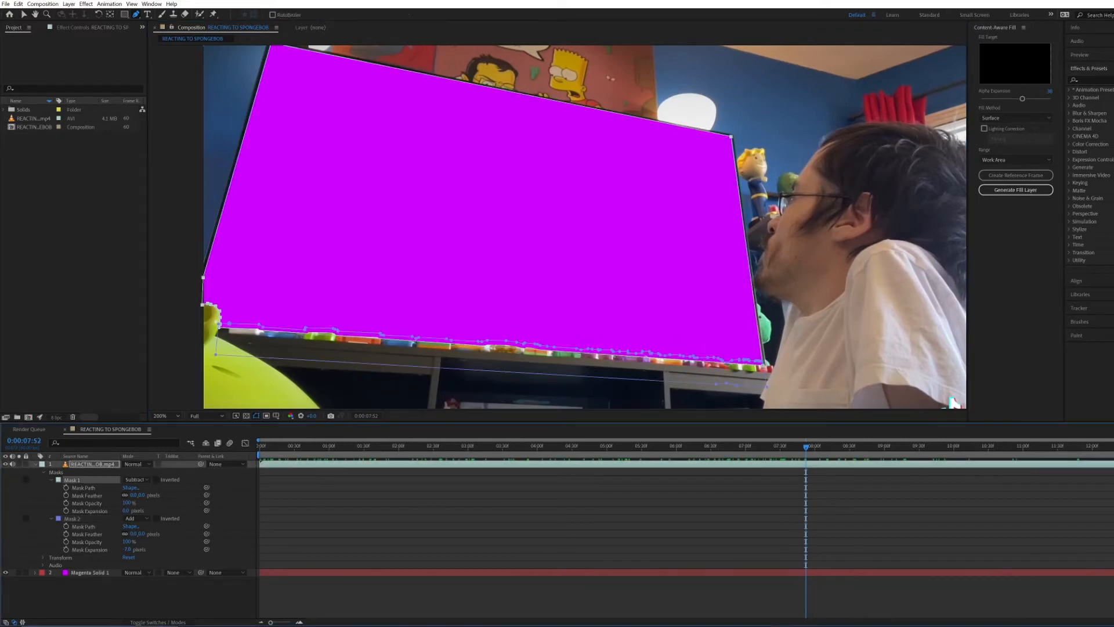
pyautogui.click(26, 519)
pyautogui.press('v')
pyautogui.click(769, 373)
pyautogui.moveTo(763, 366); pyautogui.dragTo(767, 388)
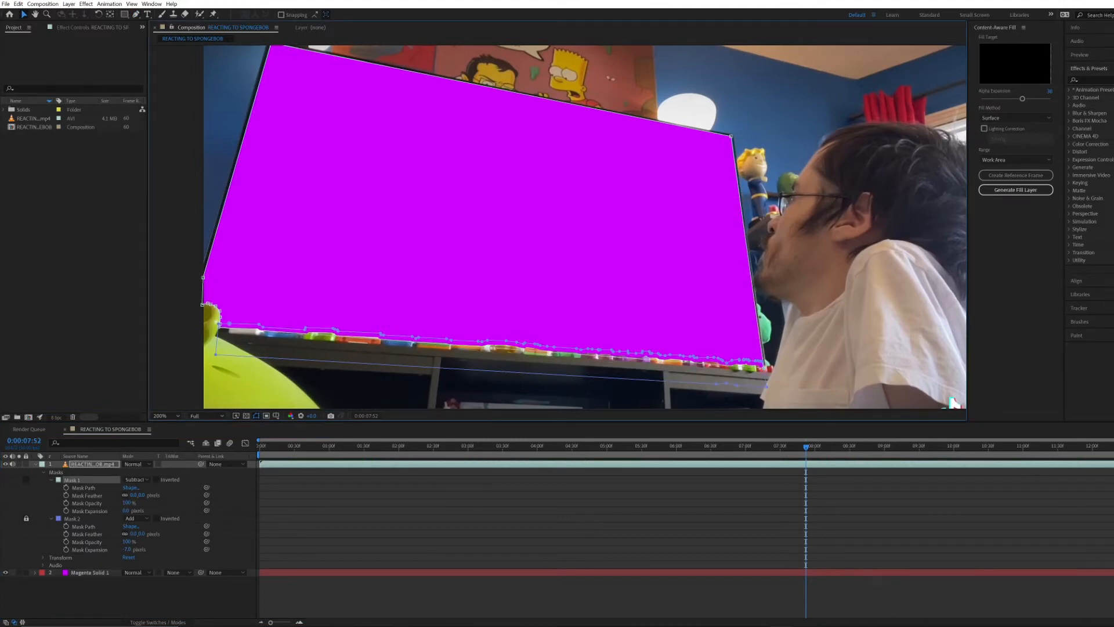
# Reposition Mask 1's vertices to follow the outline of the green figure's ear beside the shelf
pyautogui.scroll(2, 557, 227)
pyautogui.moveTo(244, 371); pyautogui.dragTo(884, 216)
pyautogui.moveTo(446, 311)
pyautogui.mouseDown()
pyautogui.moveTo(435, 333)
pyautogui.moveTo(442, 318)
pyautogui.mouseUp()
pyautogui.moveTo(448, 272); pyautogui.dragTo(444, 298)
pyautogui.moveTo(446, 246); pyautogui.dragTo(394, 214)
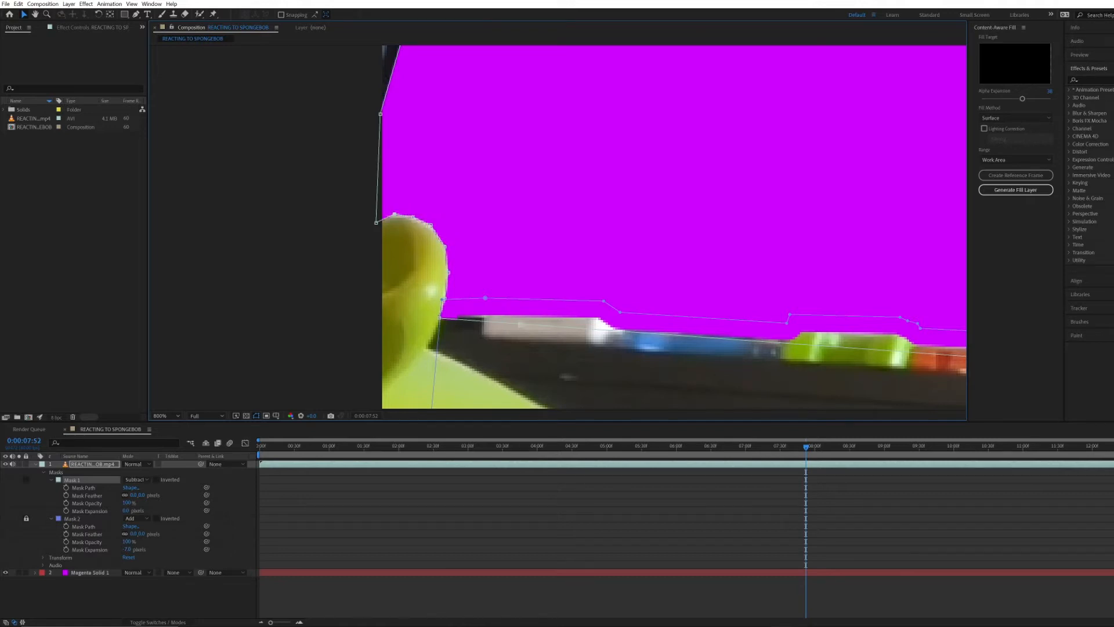
pyautogui.hotkey('ctrl', 'shift', 'a')
# Scrub through the composition to check the mask edges around the green figure and the shelf items
pyautogui.scroll(-3, 520, 325)
pyautogui.moveTo(638, 232); pyautogui.dragTo(560, 268)
pyautogui.scroll(1, 476, 252)
pyautogui.moveTo(806, 446); pyautogui.dragTo(362, 446)
pyautogui.scroll(3, 412, 345)
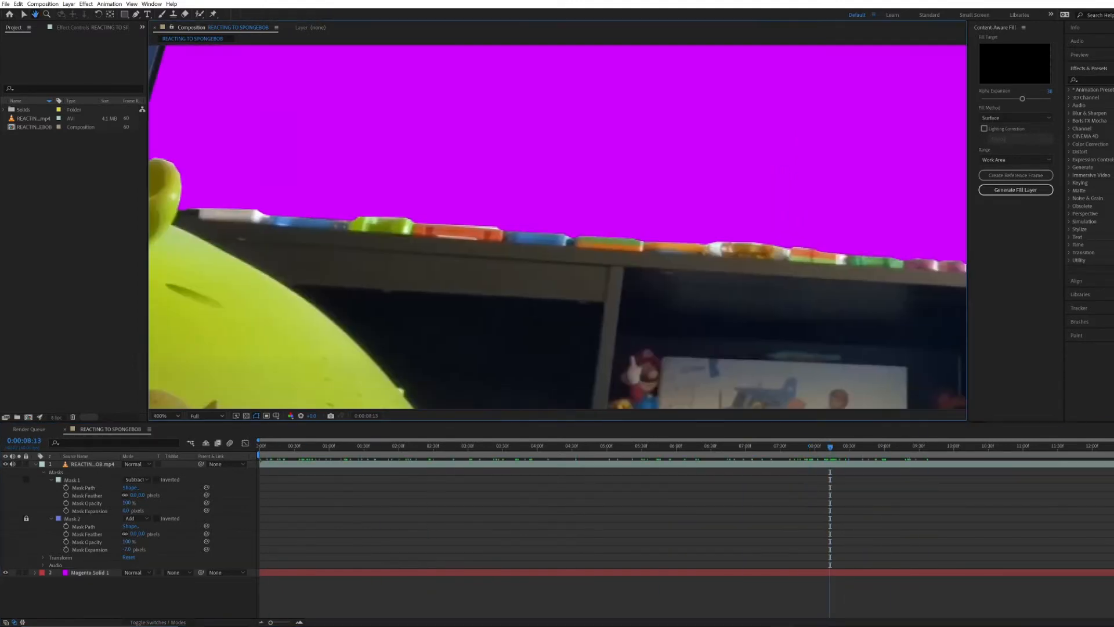
# Lock Mask 1, unlock and select Mask 2, and scrub the composition to check Mask 2's edge along the shelf items
pyautogui.click(73, 519)
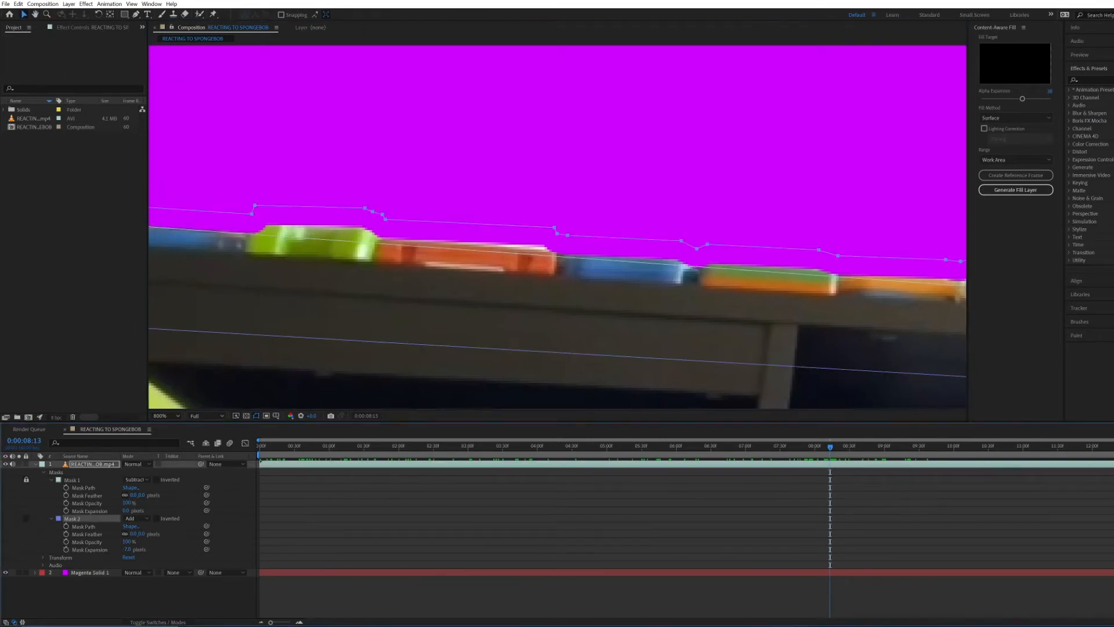
pyautogui.moveTo(830, 447); pyautogui.dragTo(710, 447)
pyautogui.click(557, 250)
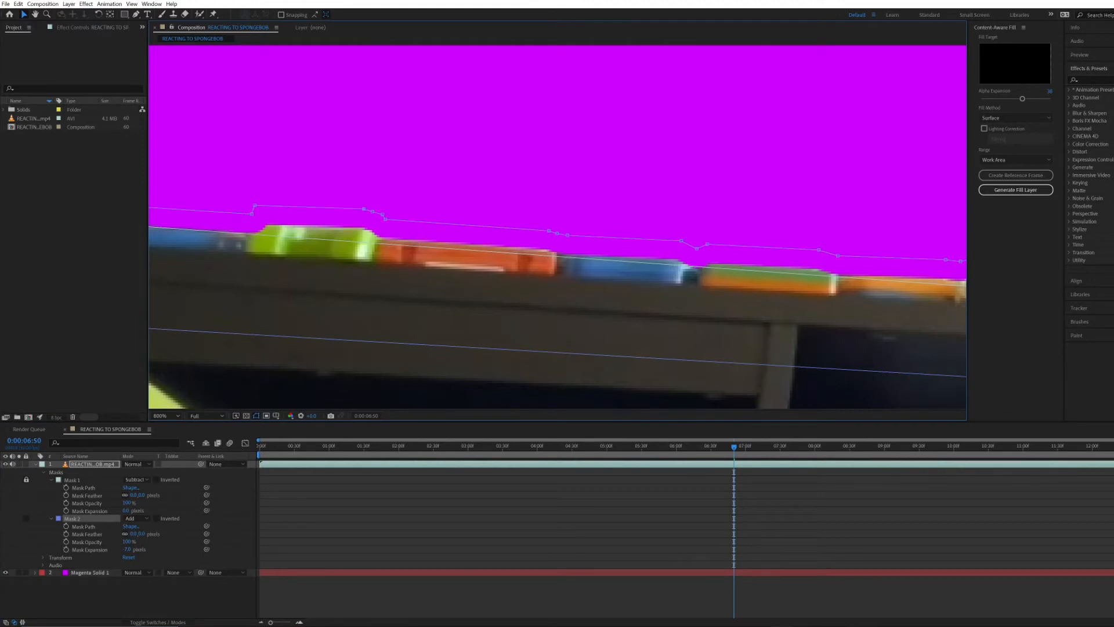
pyautogui.scroll(-1, 557, 227)
pyautogui.moveTo(732, 232); pyautogui.dragTo(382, 225)
pyautogui.scroll(1, 557, 227)
pyautogui.moveTo(734, 447); pyautogui.dragTo(378, 447)
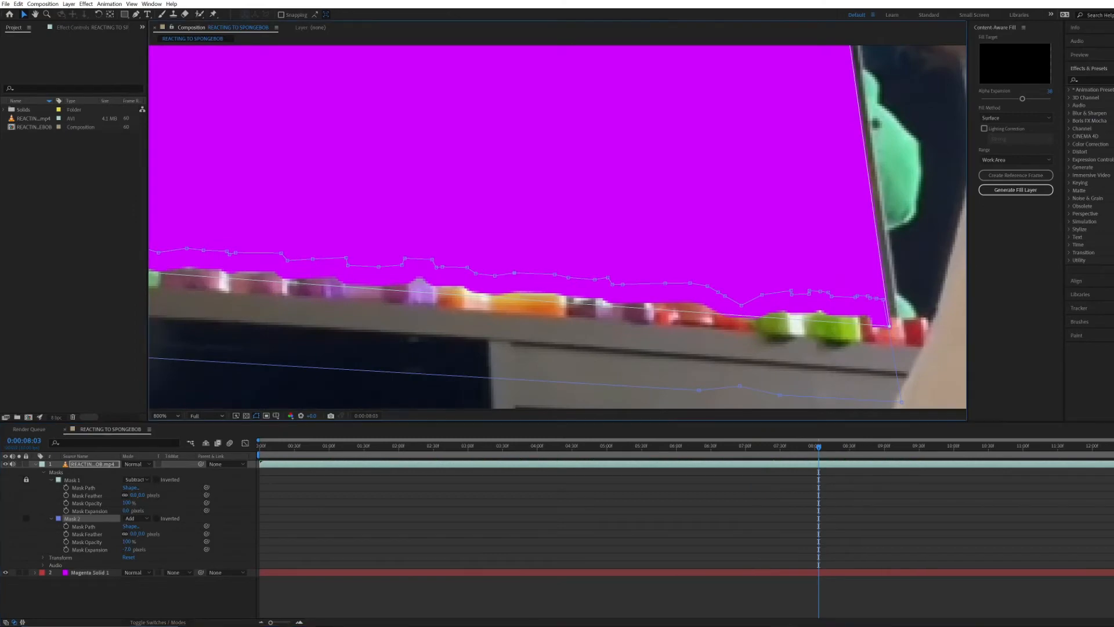
pyautogui.moveTo(736, 447); pyautogui.dragTo(260, 447)
pyautogui.scroll(-3, 557, 227)
pyautogui.click(140, 597)
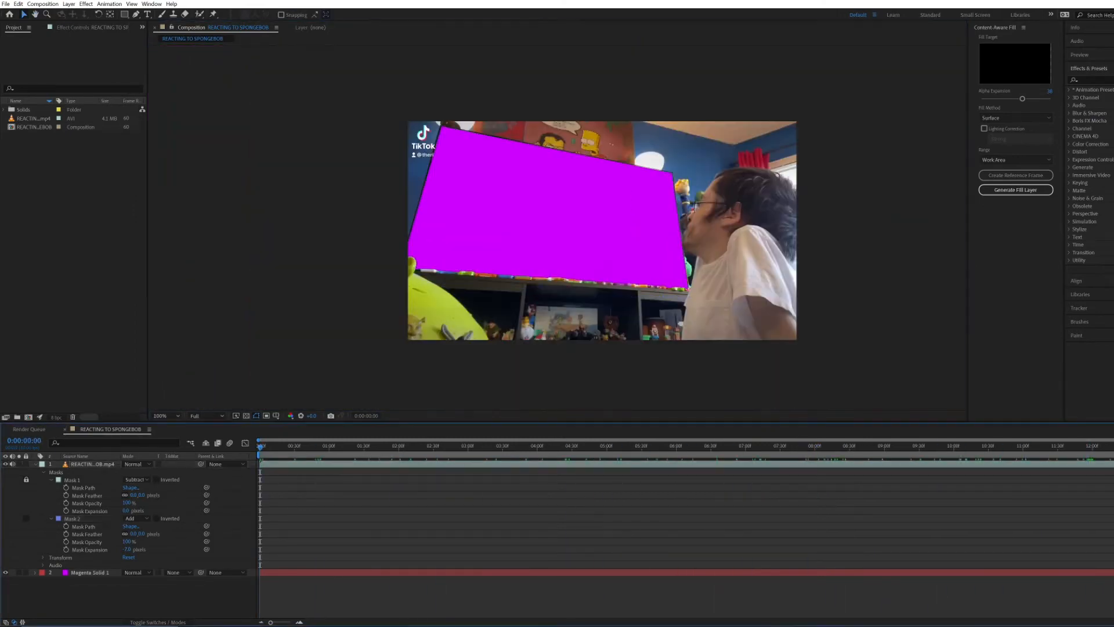
# Save the project, duplicate the REACTING TO SPONGEBOB.mp4 layer, and delete the masks from the top copy
pyautogui.click(5, 4)
pyautogui.click(20, 82)
pyautogui.click(93, 464)
pyautogui.hotkey('ctrl', 'd')
pyautogui.click(35, 465)
pyautogui.click(36, 495)
pyautogui.click(56, 473)
pyautogui.press('Delete')
pyautogui.click(128, 551)
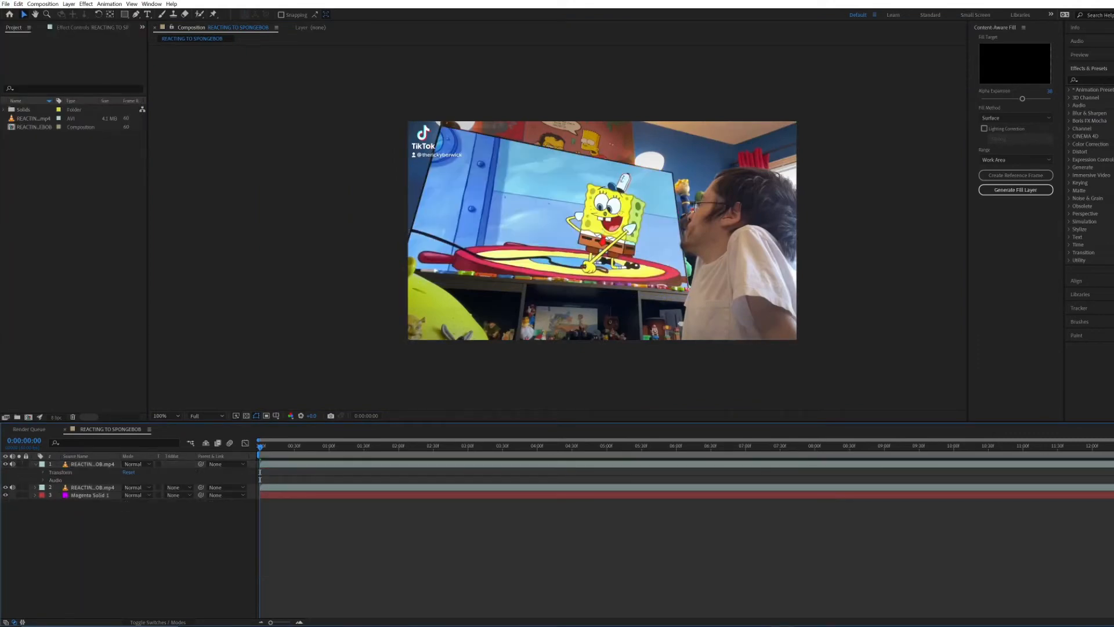
# Open the top video copy for Roto Brush work and paint foreground strokes over the man facing the TV
pyautogui.click(685, 232)
pyautogui.scroll(2, 684, 232)
pyautogui.scroll(-2, 499, 203)
pyautogui.moveTo(755, 261); pyautogui.dragTo(520, 218)
pyautogui.scroll(1, 519, 218)
pyautogui.moveTo(507, 372); pyautogui.dragTo(505, 379)
pyautogui.click(199, 14)
pyautogui.doubleClick(615, 232)
pyautogui.moveTo(772, 325); pyautogui.dragTo(546, 267)
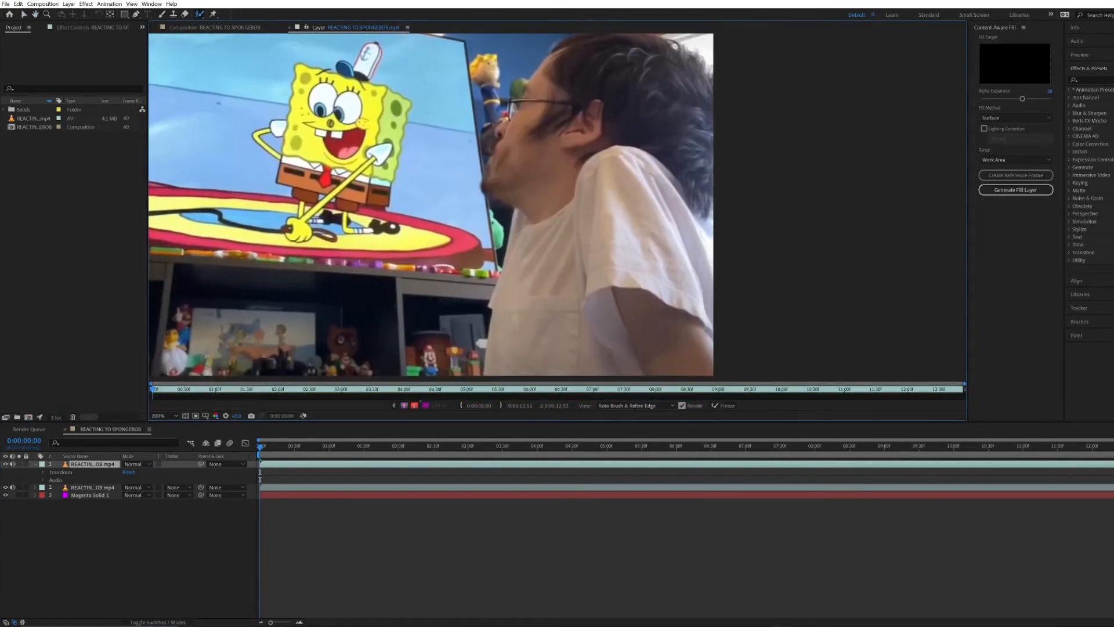
pyautogui.moveTo(494, 374); pyautogui.dragTo(503, 130)
pyautogui.moveTo(710, 184); pyautogui.dragTo(675, 360)
# Refine the Roto Brush selection along the man's neck, chin and face with further strokes
pyautogui.scroll(1, 539, 206)
pyautogui.moveTo(539, 206); pyautogui.dragTo(694, 108)
pyautogui.moveTo(608, 240)
pyautogui.mouseDown()
pyautogui.moveTo(629, 145)
pyautogui.moveTo(574, 86)
pyautogui.moveTo(569, 256)
pyautogui.mouseUp()
pyautogui.moveTo(565, 218); pyautogui.dragTo(567, 208)
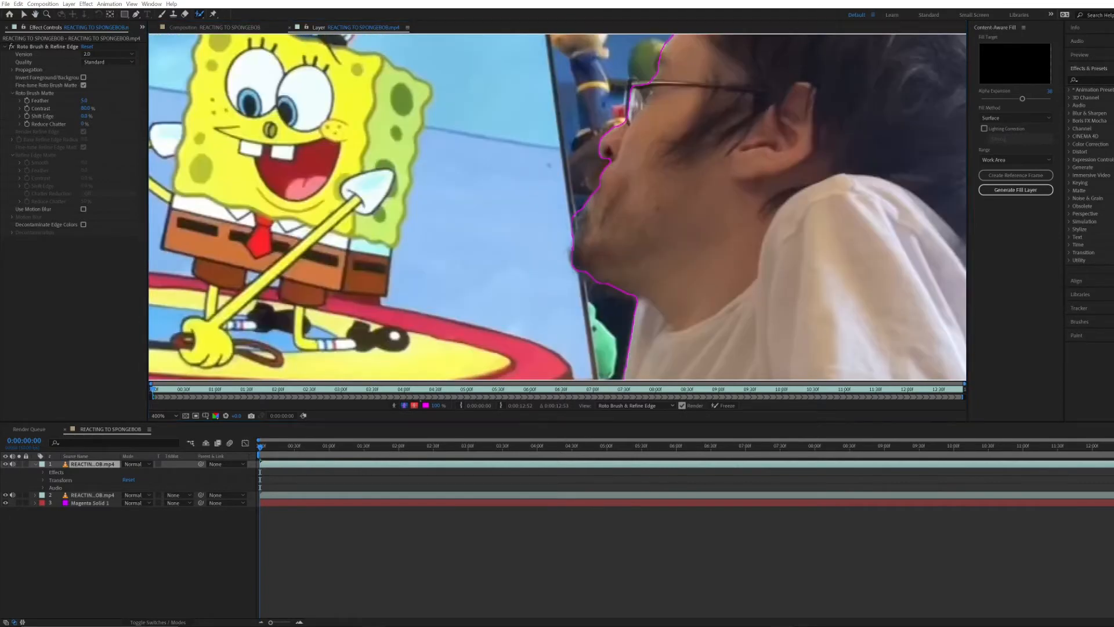
pyautogui.scroll(1, 631, 116)
pyautogui.moveTo(673, 76); pyautogui.dragTo(547, 266)
pyautogui.moveTo(577, 212); pyautogui.dragTo(663, 146)
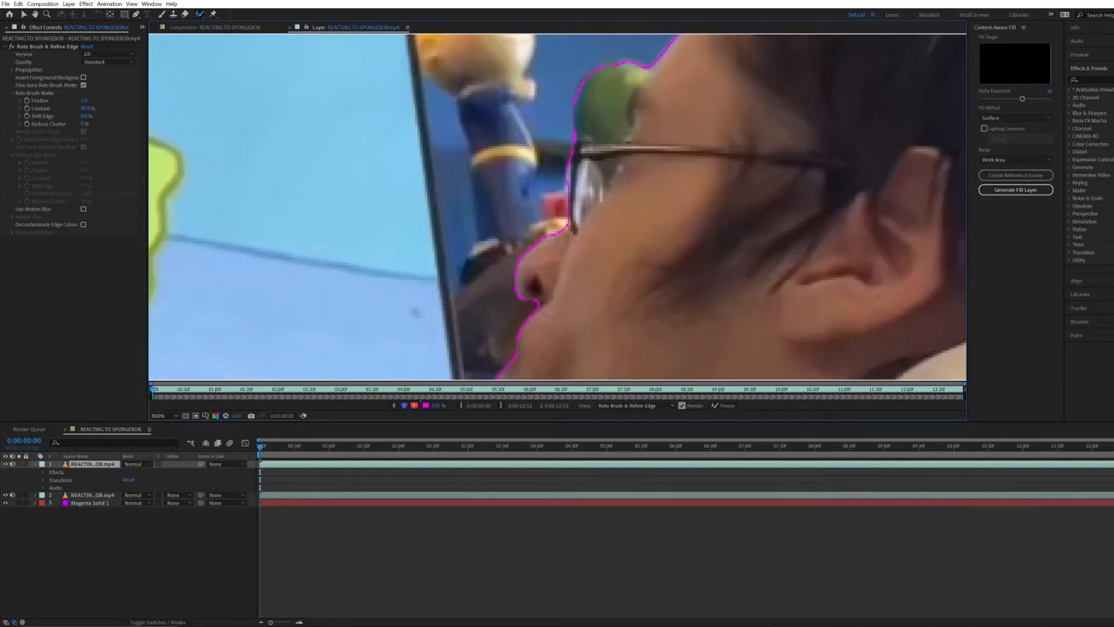
# Exclude the green shelf figure behind the man's forehead from the Roto Brush selection, keeping the edge along his glasses
pyautogui.scroll(-1, 557, 207)
pyautogui.scroll(2, 557, 207)
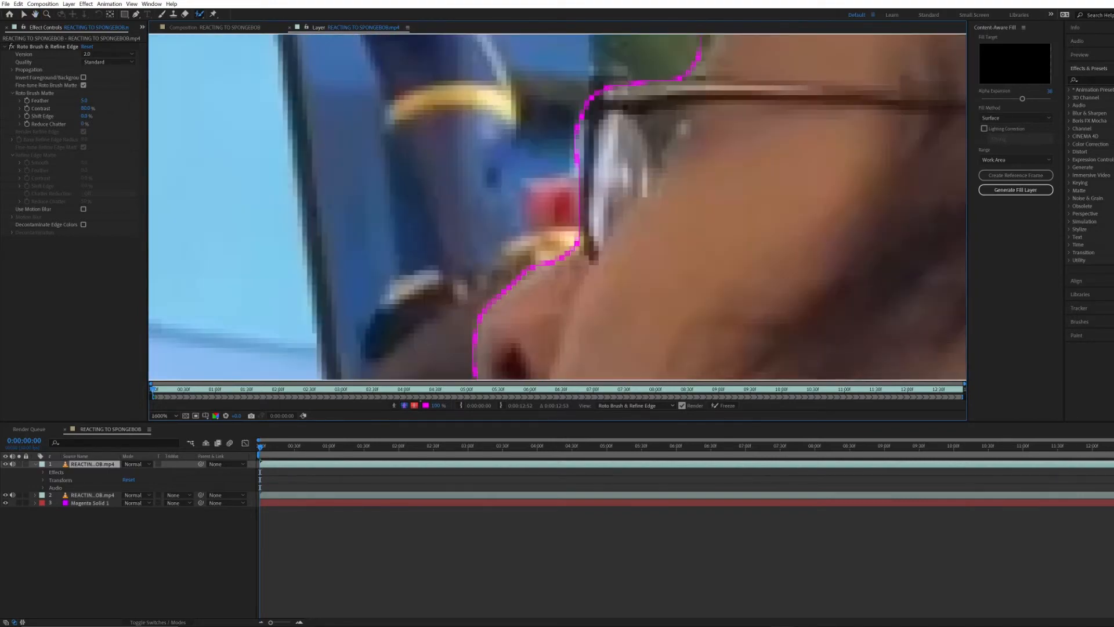
pyautogui.scroll(-2, 557, 207)
pyautogui.moveTo(630, 166); pyautogui.dragTo(511, 272)
pyautogui.moveTo(546, 354); pyautogui.dragTo(766, 186)
pyautogui.scroll(-1, 500, 82)
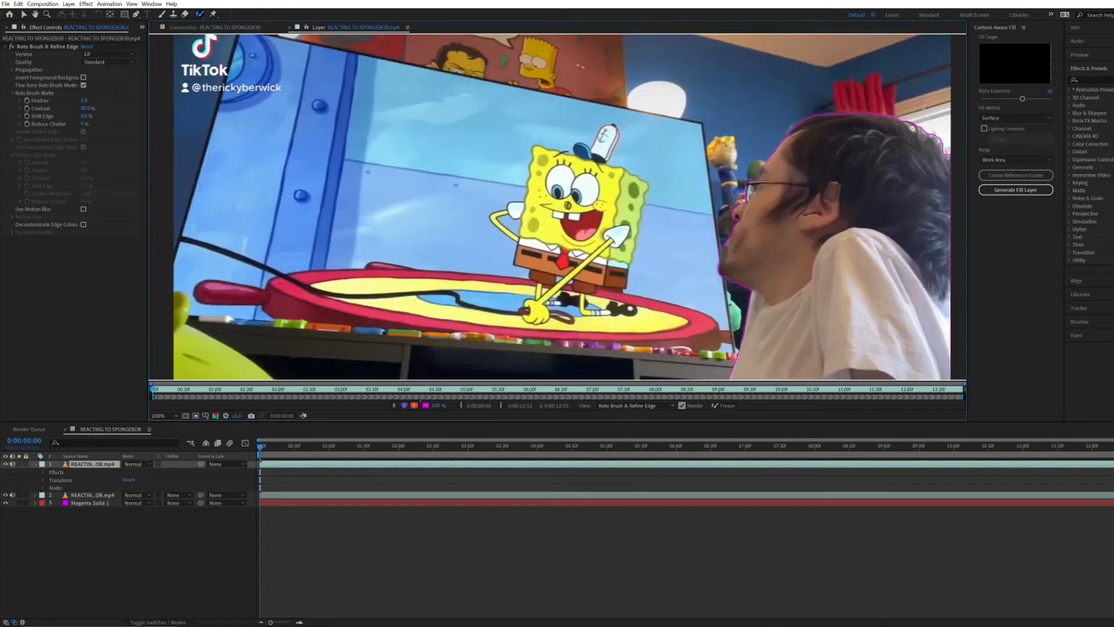
pyautogui.scroll(3, 764, 163)
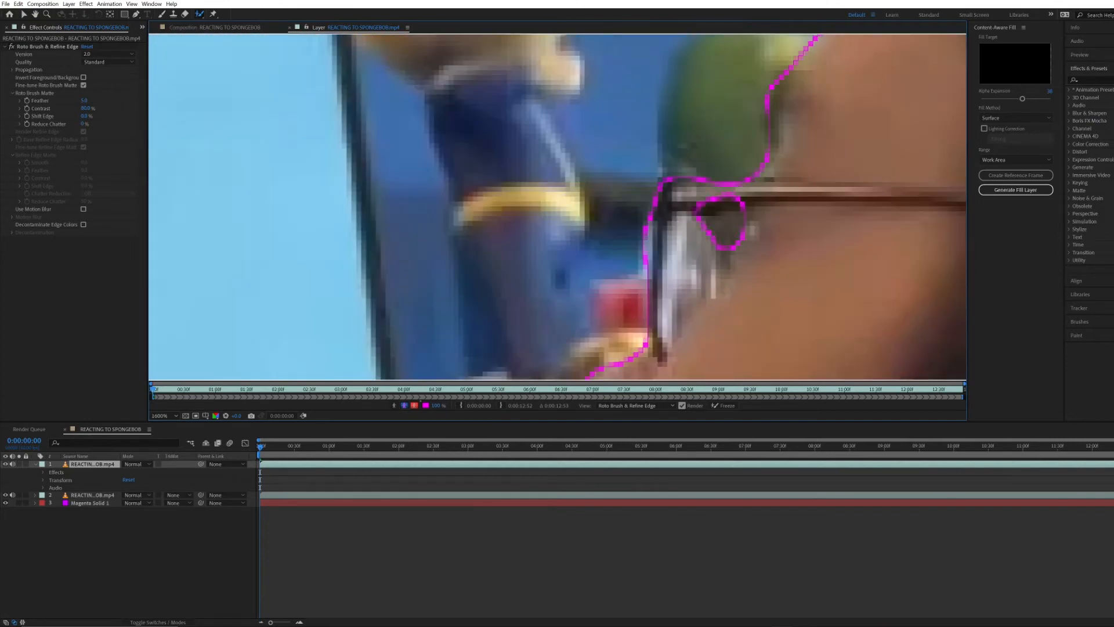
pyautogui.scroll(-2, 565, 215)
pyautogui.scroll(-2, 600, 213)
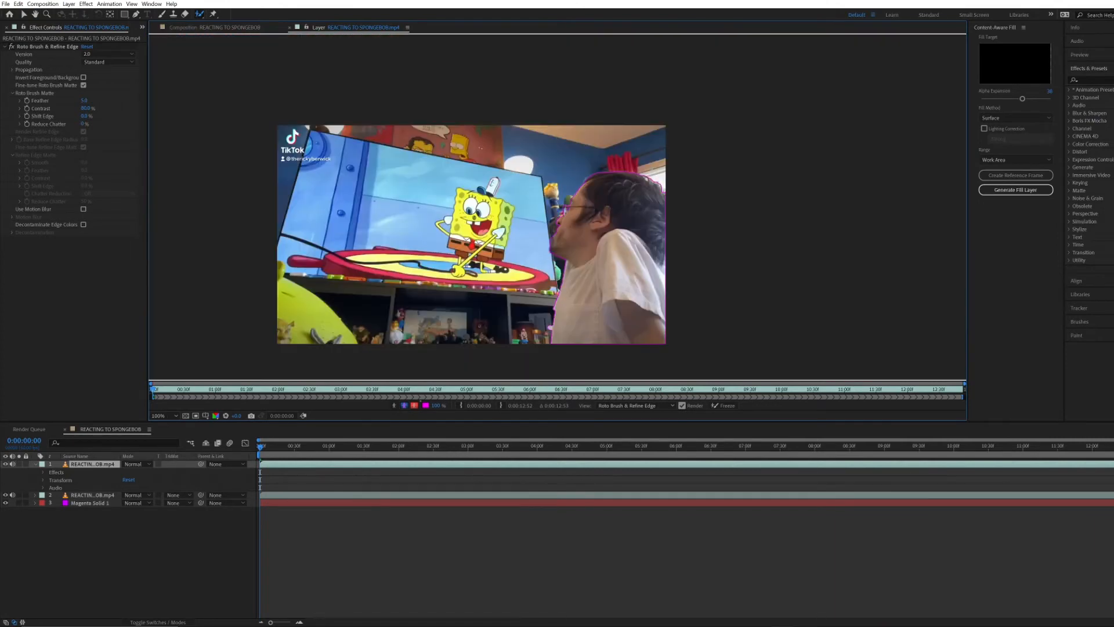
# Play the Roto Brush propagation and inspect the outline around the face, hair and shirt on the second frame
pyautogui.scroll(1, 404, 88)
pyautogui.press('space')
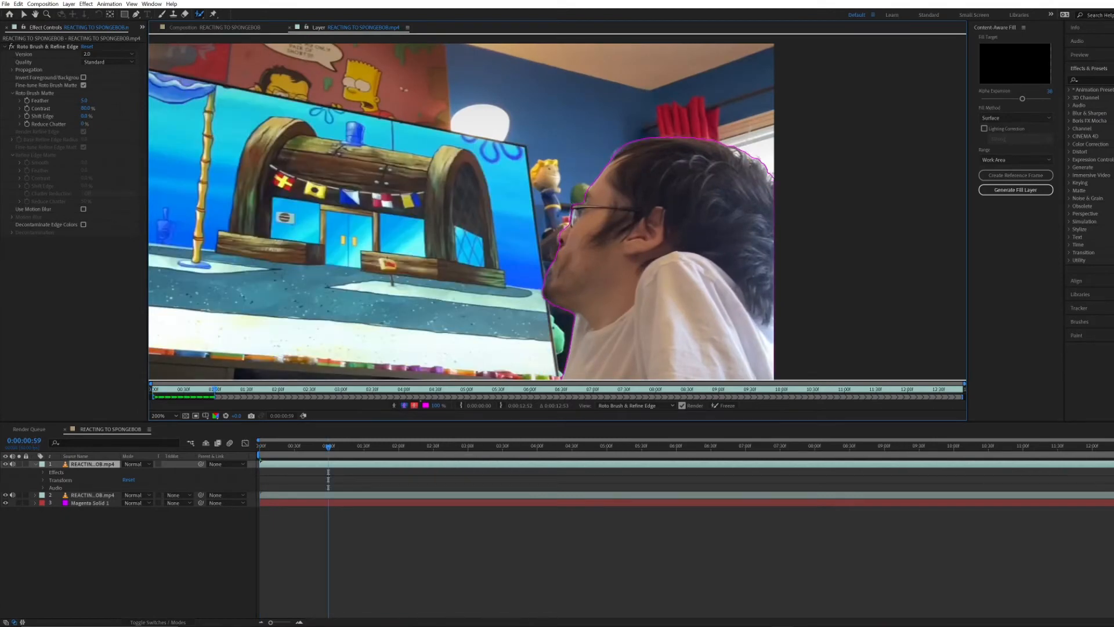
pyautogui.moveTo(329, 447); pyautogui.dragTo(260, 447)
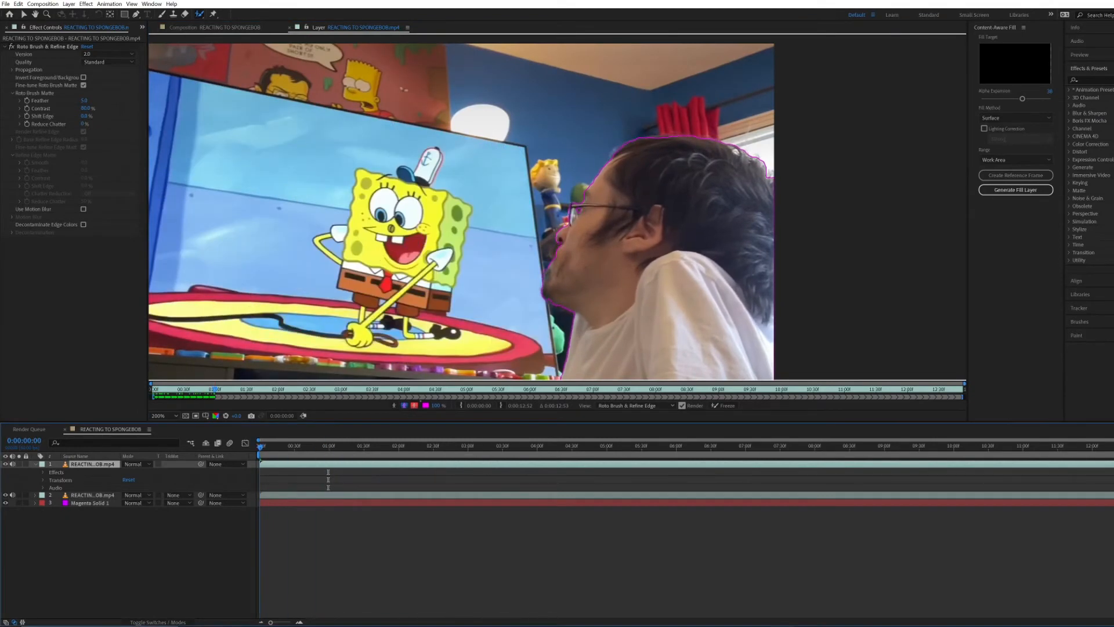
pyautogui.scroll(2, 517, 224)
pyautogui.scroll(1, 536, 270)
pyautogui.moveTo(562, 244); pyautogui.dragTo(543, 316)
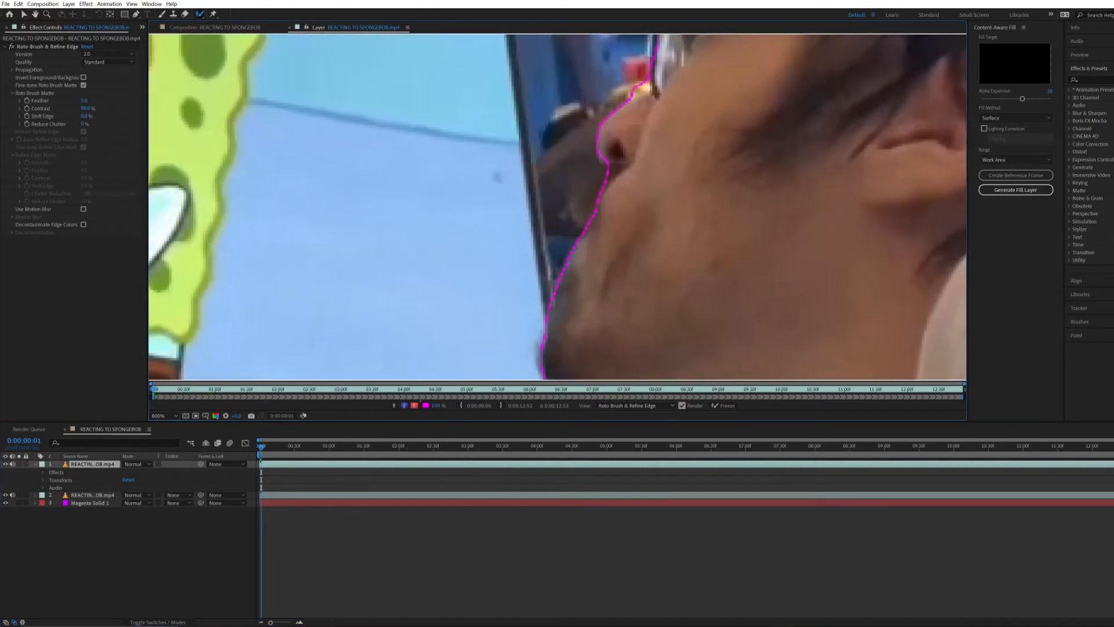
pyautogui.moveTo(643, 158); pyautogui.dragTo(564, 298)
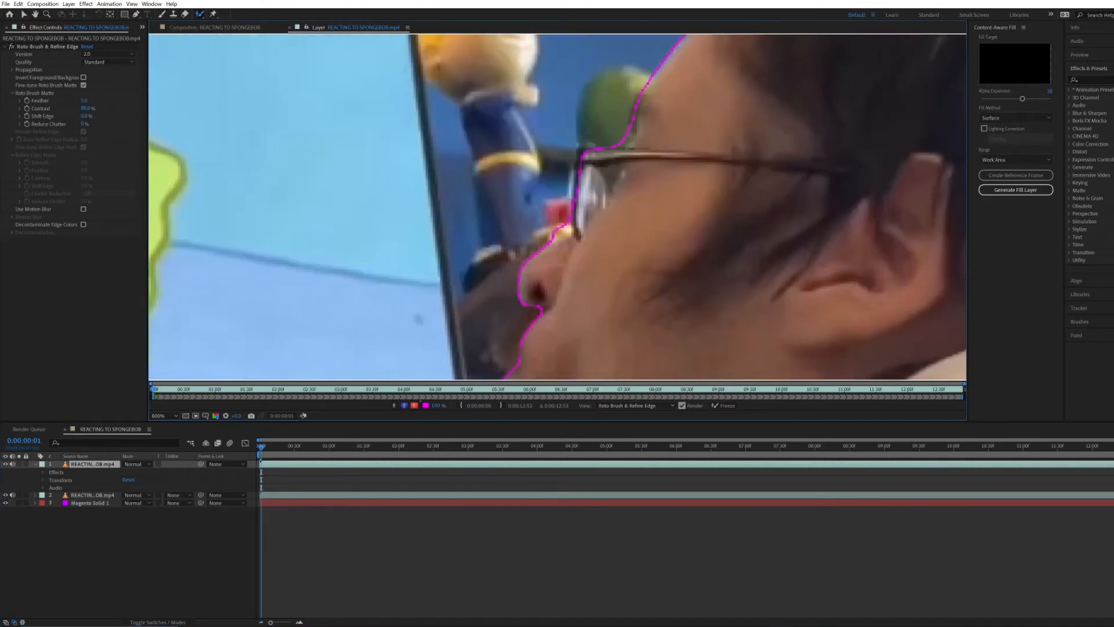
pyautogui.moveTo(642, 169); pyautogui.dragTo(508, 324)
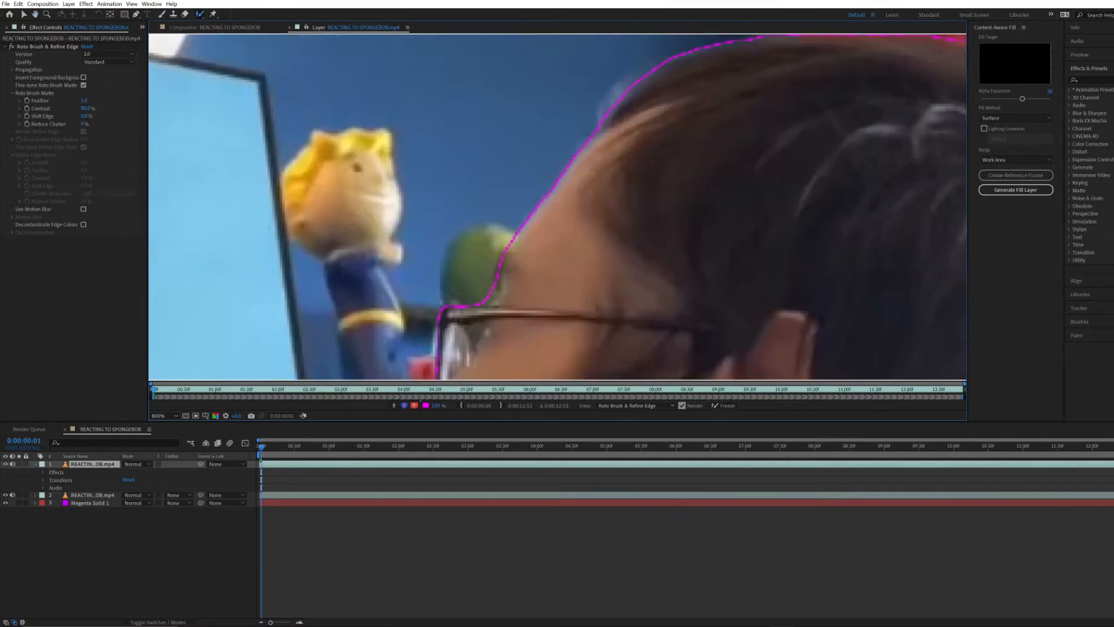
pyautogui.moveTo(842, 279); pyautogui.dragTo(433, 99)
pyautogui.scroll(-2, 658, 70)
pyautogui.scroll(3, 470, 252)
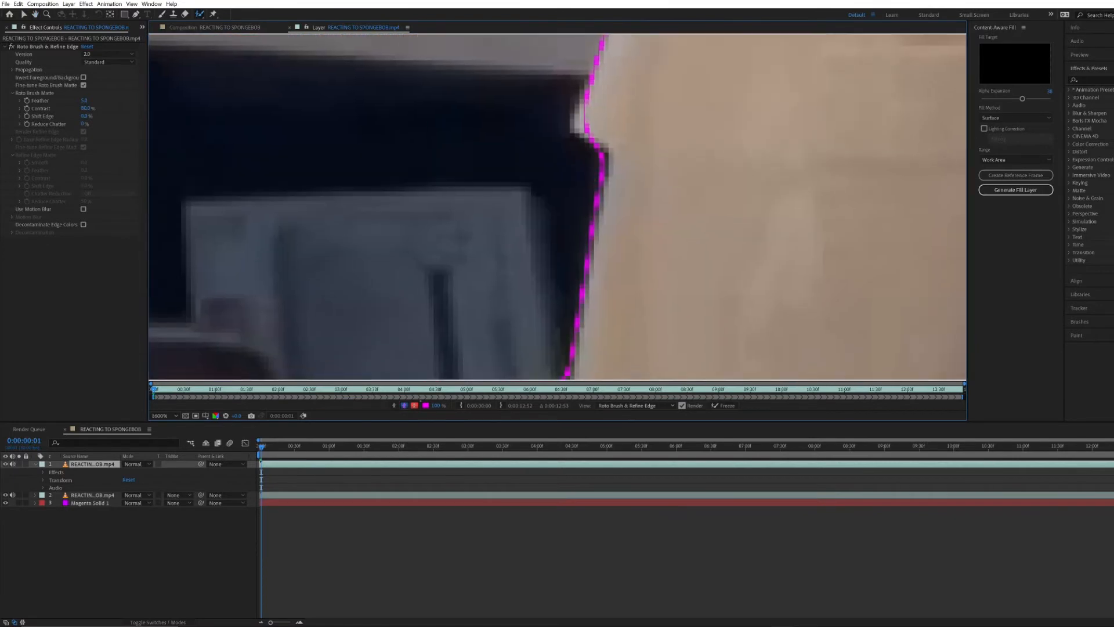
# Correct the Roto Brush edge on the first frame where the lower shirt meets the shelf figures
pyautogui.scroll(-1, 558, 206)
pyautogui.moveTo(557, 290); pyautogui.dragTo(569, 184)
pyautogui.moveTo(261, 447)
pyautogui.mouseDown()
pyautogui.moveTo(610, 447)
pyautogui.moveTo(260, 447)
pyautogui.mouseUp()
pyautogui.moveTo(580, 197); pyautogui.dragTo(576, 220)
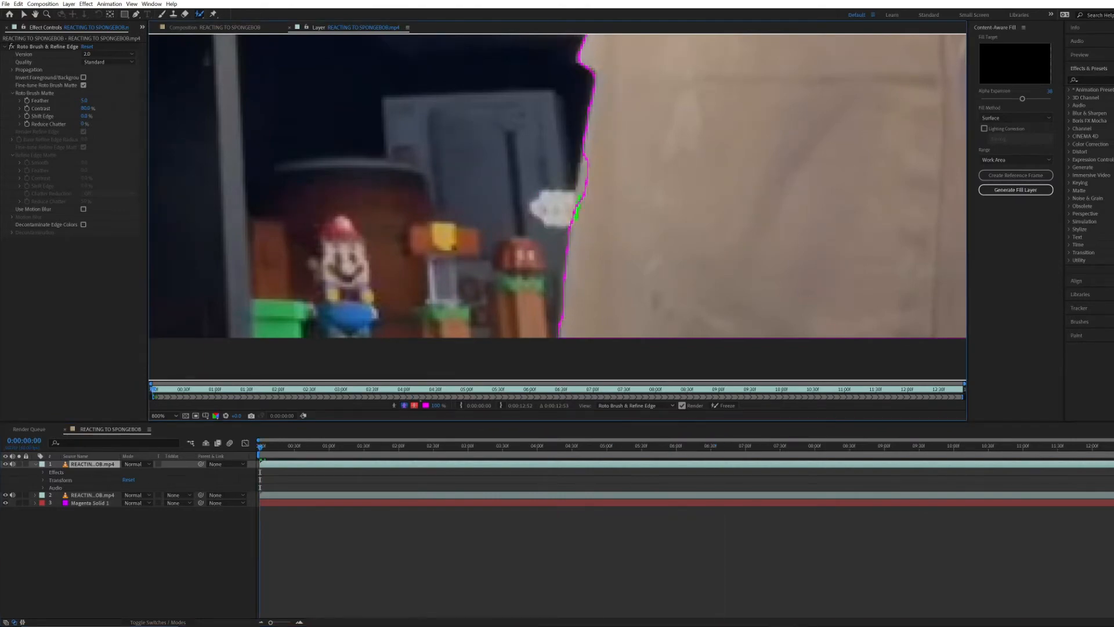
pyautogui.hotkey('shift', '/')
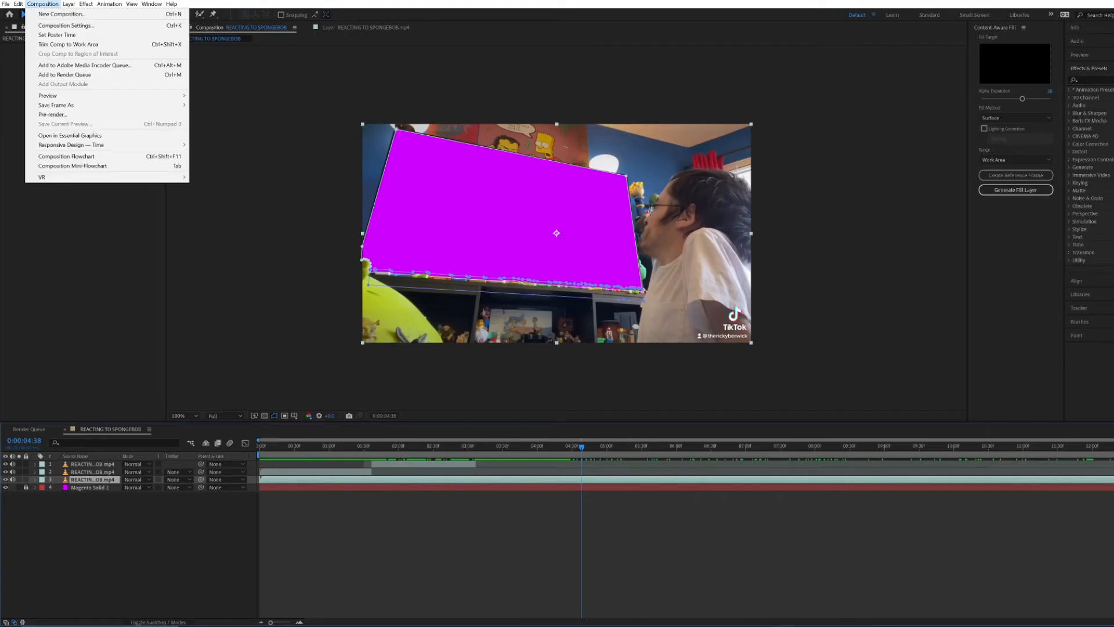
# Queue the current frame at 0:00:04:38 for saving as a still, with the JPEG Sequence output format and its default file name
pyautogui.moveTo(64, 105)
pyautogui.click(206, 105)
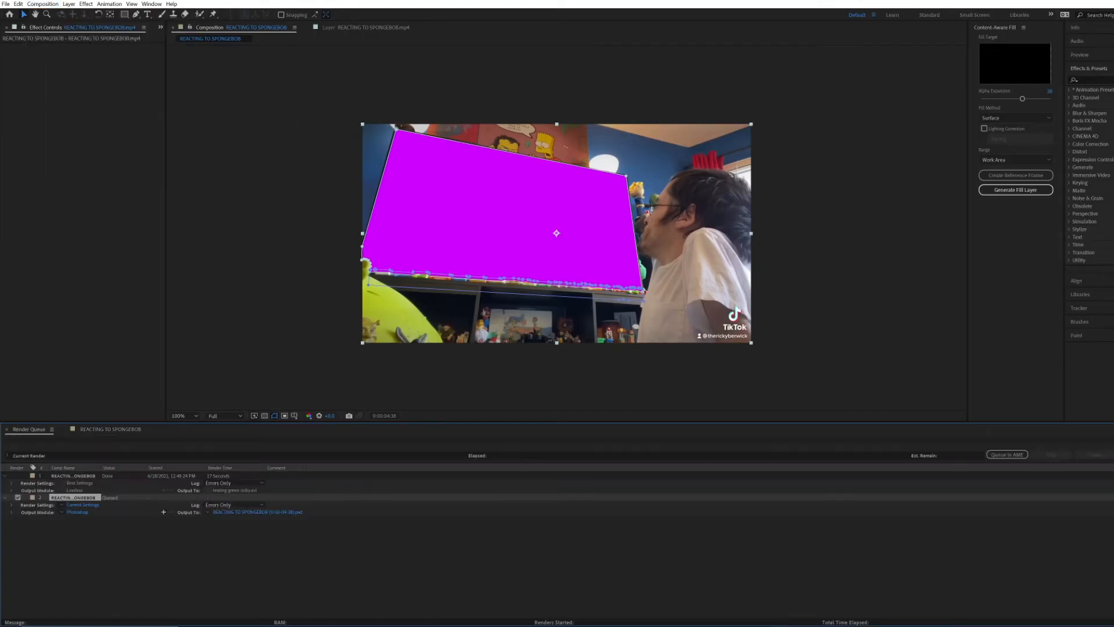
pyautogui.click(82, 504)
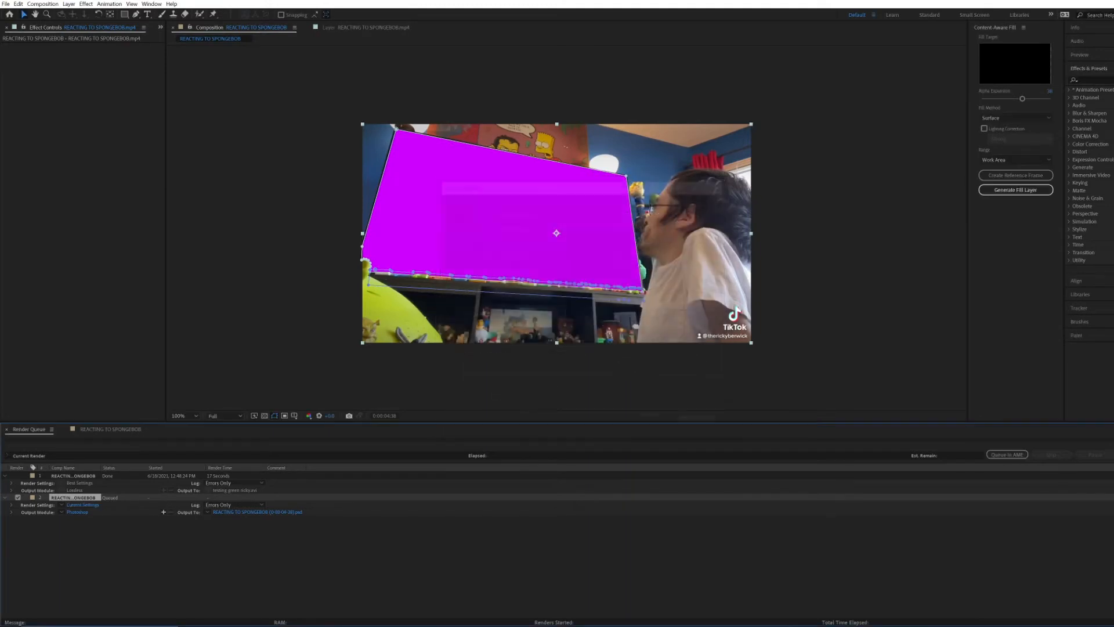
pyautogui.click(560, 198)
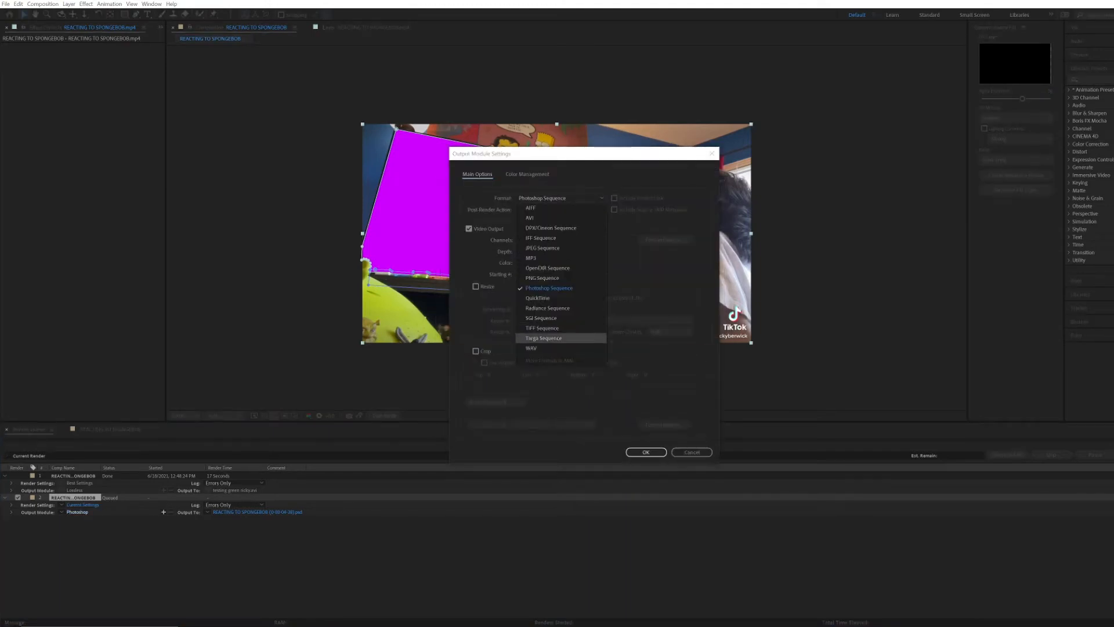
pyautogui.click(543, 248)
pyautogui.click(646, 452)
pyautogui.click(257, 512)
pyautogui.press('Return')
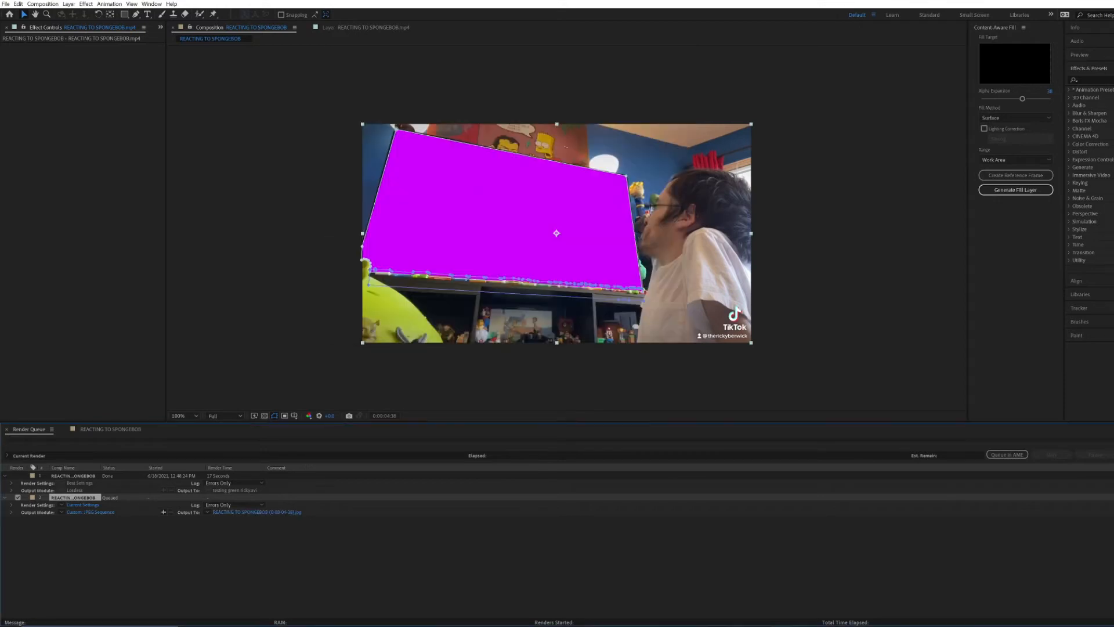
# Import the exported JPG frame into the composition and place it beneath the two Roto Brush layers
pyautogui.click(110, 430)
pyautogui.click(174, 540)
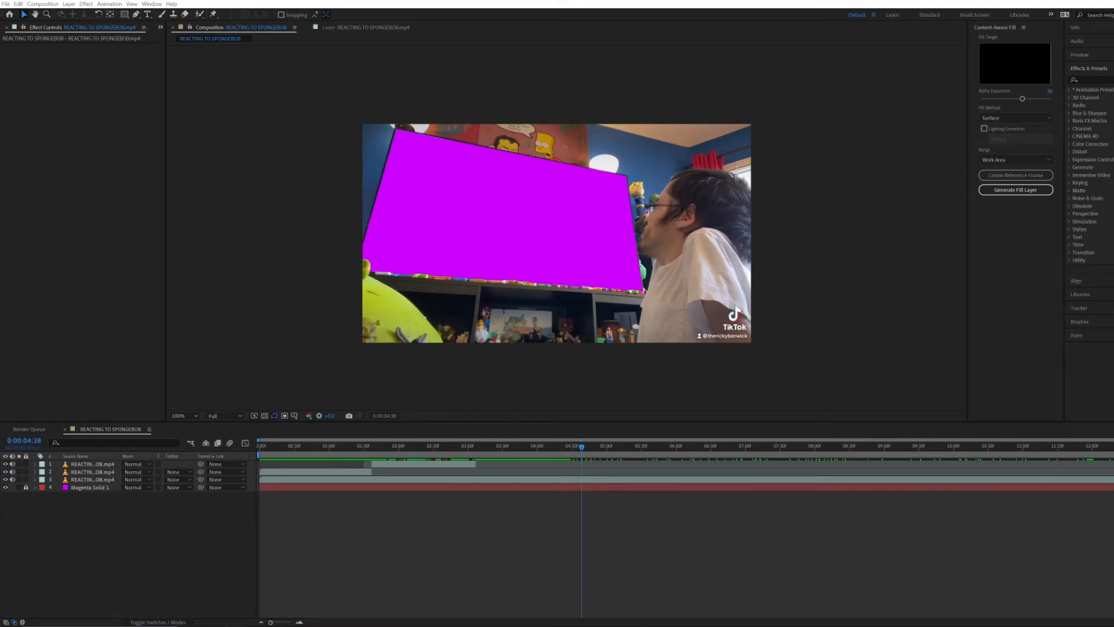
pyautogui.moveTo(464, 334); pyautogui.dragTo(127, 575)
pyautogui.click(161, 27)
pyautogui.click(182, 39)
pyautogui.click(139, 546)
pyautogui.moveTo(93, 464); pyautogui.dragTo(91, 484)
# Delete the second Roto Brush segment layer and expand the Transform properties of the remaining one
pyautogui.click(93, 488)
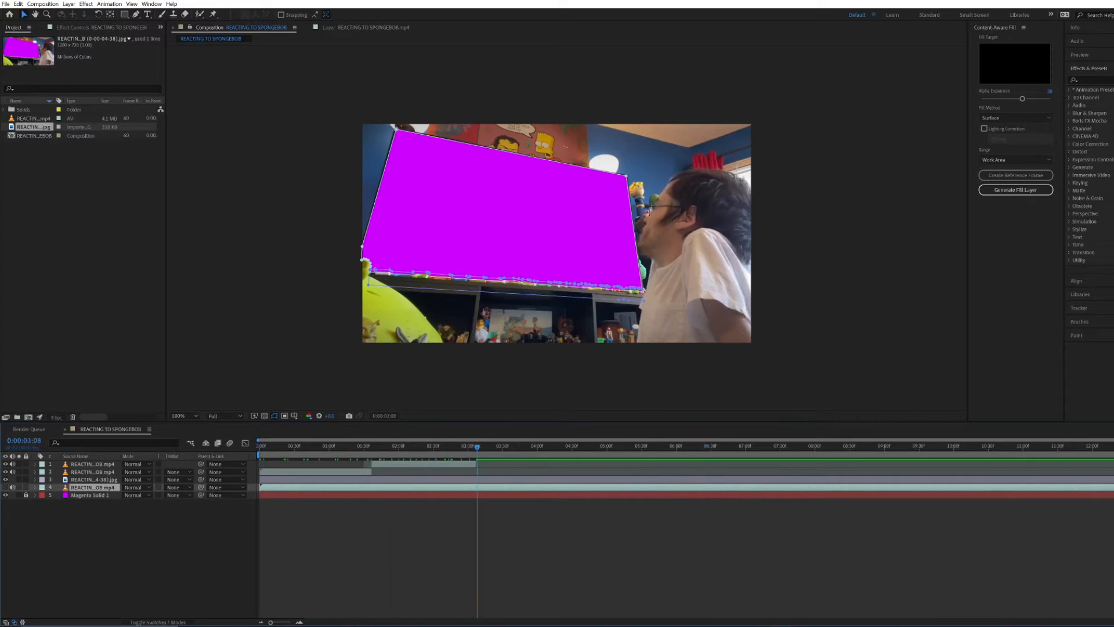
pyautogui.press('Delete')
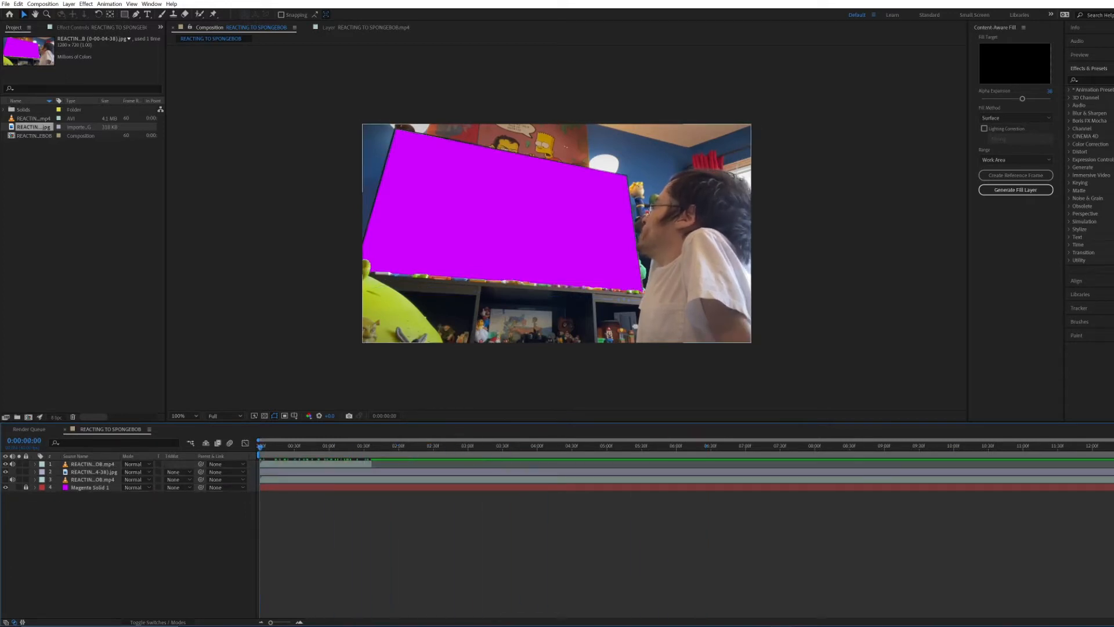
pyautogui.click(92, 464)
pyautogui.click(34, 464)
pyautogui.click(43, 473)
pyautogui.click(43, 488)
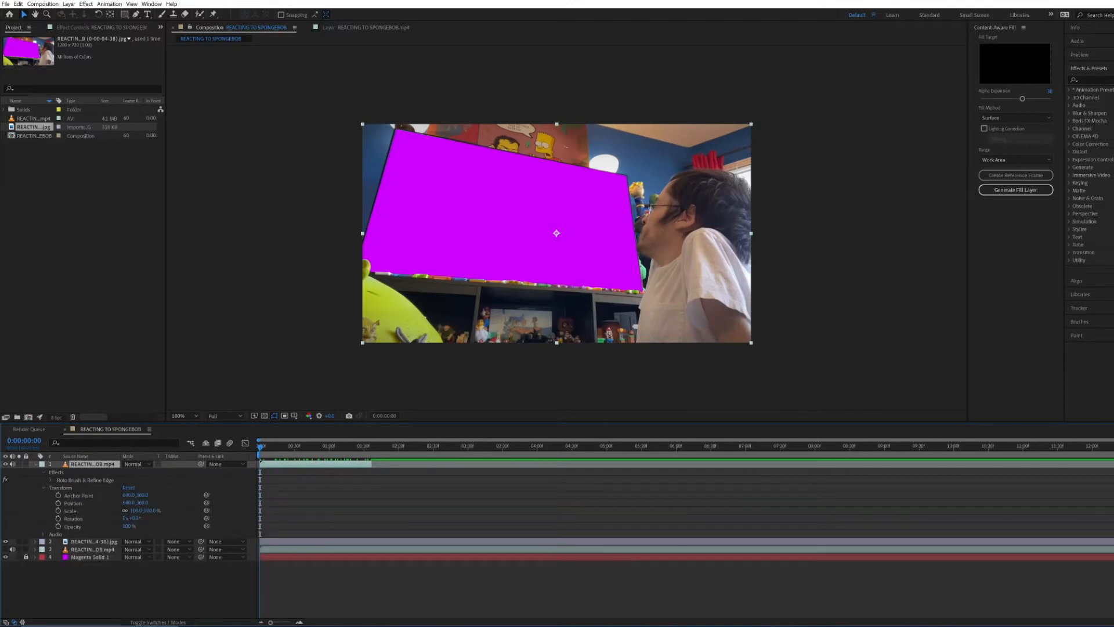
# Try enlarging the cut-out man's layer to about 113% and moving it sideways, then undo these changes
pyautogui.moveTo(135, 510); pyautogui.dragTo(143, 510)
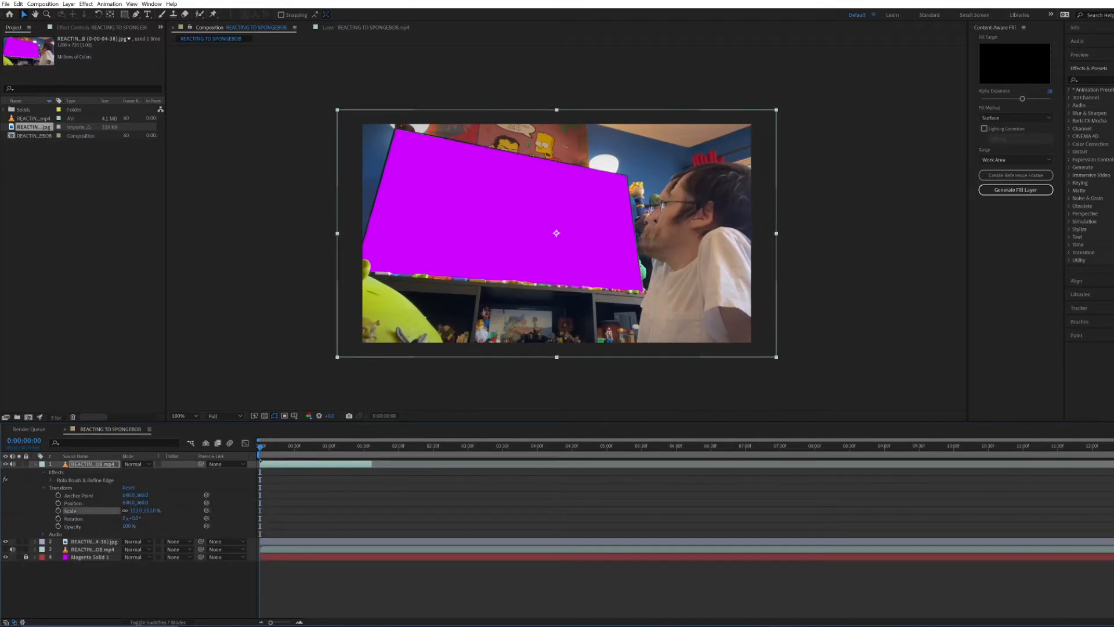
pyautogui.moveTo(699, 261); pyautogui.dragTo(657, 260)
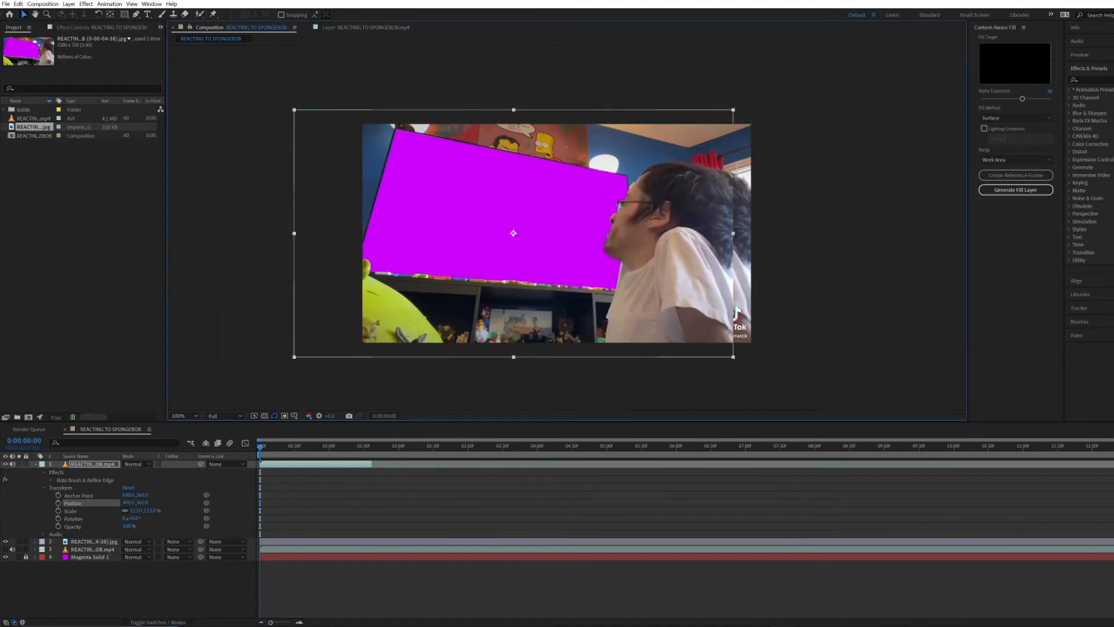
pyautogui.hotkey('ctrl', 'z')
pyautogui.hotkey('ctrl', 'z')
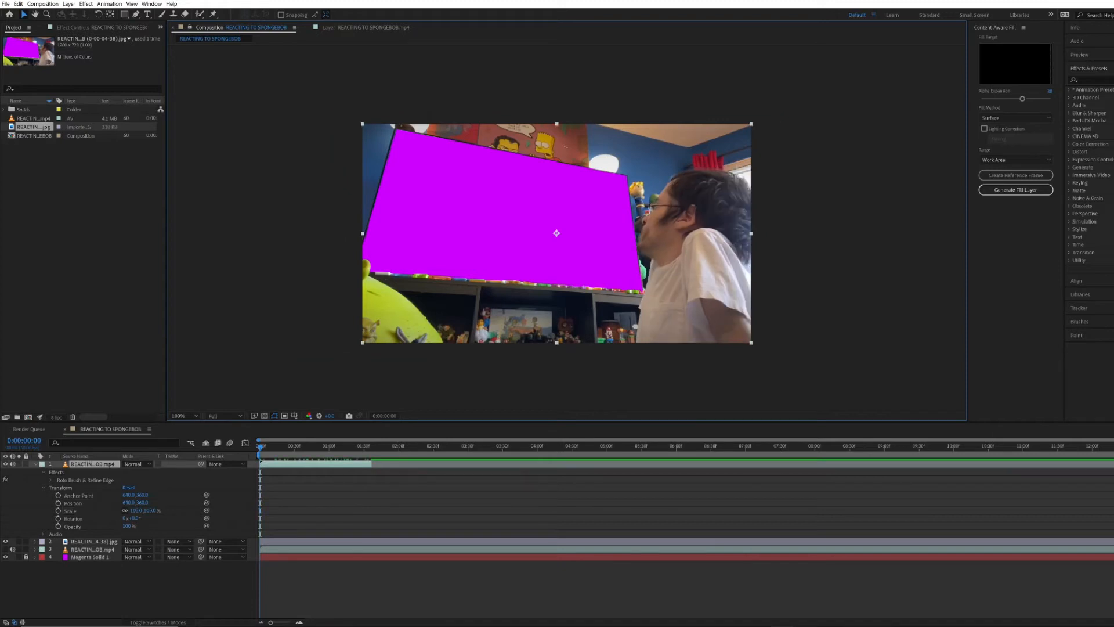
pyautogui.moveTo(696, 262); pyautogui.dragTo(794, 269)
pyautogui.hotkey('ctrl', 'z')
# Shift the cut-out layer's anchor point onto the man and realign the layer, nudging it 5 pixels right and 5 pixels up
pyautogui.moveTo(128, 495); pyautogui.dragTo(155, 495)
pyautogui.moveTo(569, 267); pyautogui.dragTo(696, 276)
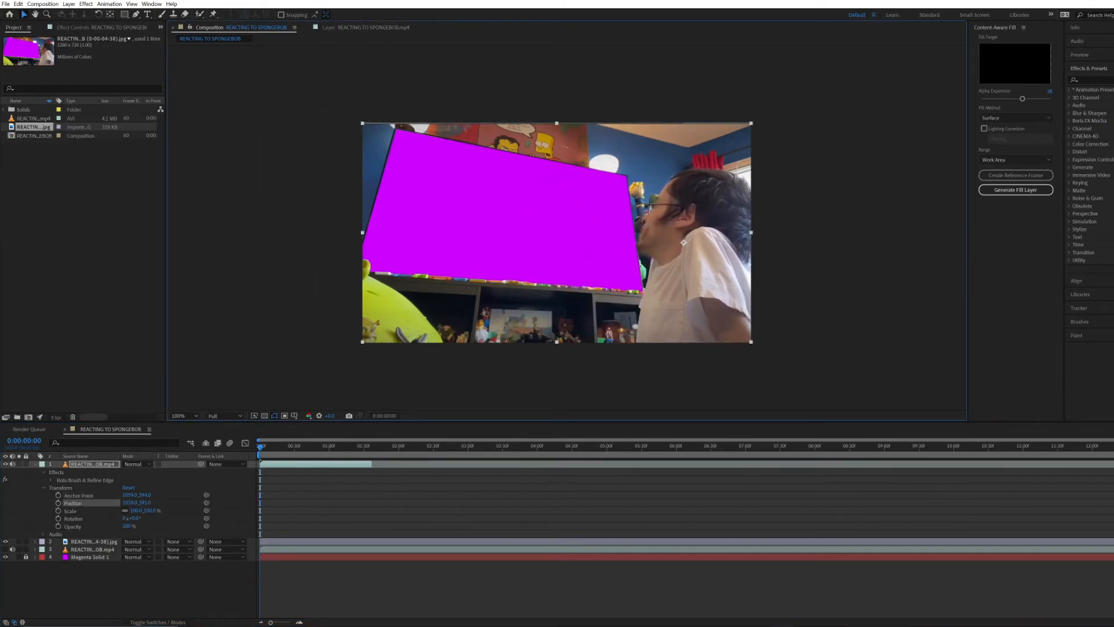
pyautogui.press('Right')
pyautogui.press('Right')
pyautogui.press('Right')
pyautogui.press('Right')
pyautogui.press('Right')
pyautogui.press('Up')
pyautogui.press('Up')
pyautogui.press('Up')
pyautogui.press('Up')
pyautogui.press('Up')
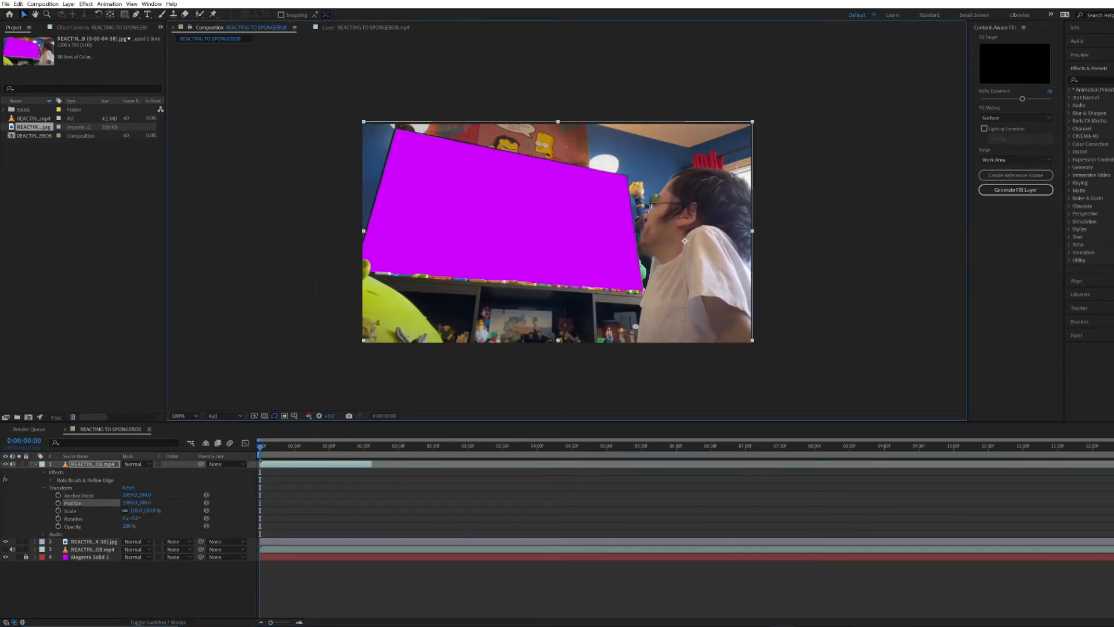
# Scale the cut-out man's layer to 107% and preview it over the still frame
pyautogui.moveTo(137, 511)
pyautogui.mouseDown()
pyautogui.moveTo(151, 510)
pyautogui.moveTo(141, 511)
pyautogui.mouseUp()
pyautogui.hotkey('ctrl', 'z')
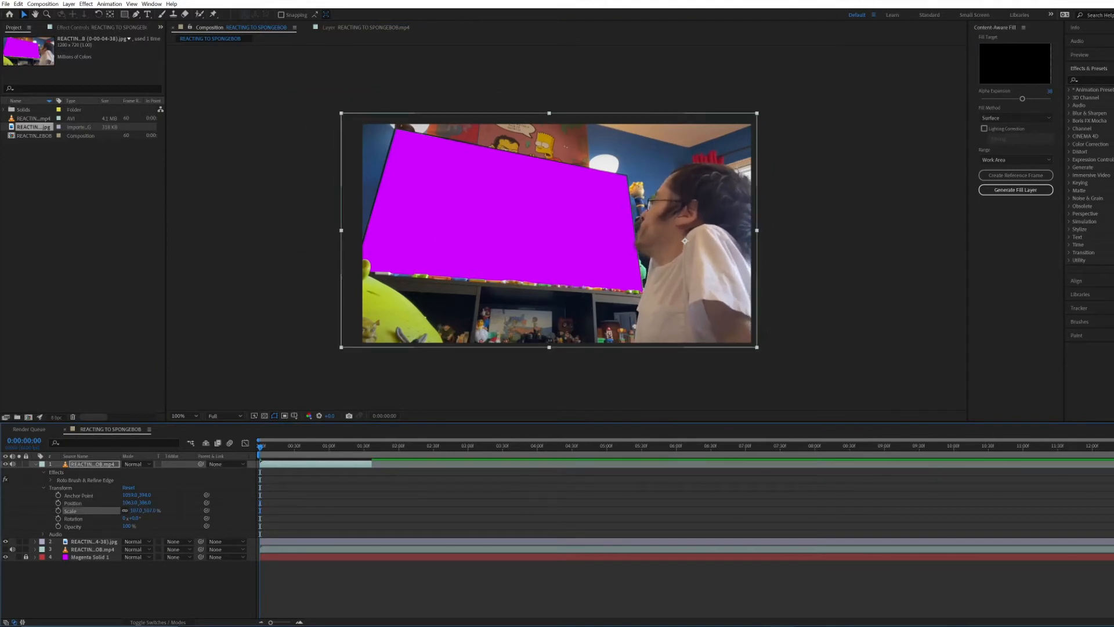
pyautogui.press('space')
pyautogui.press('space')
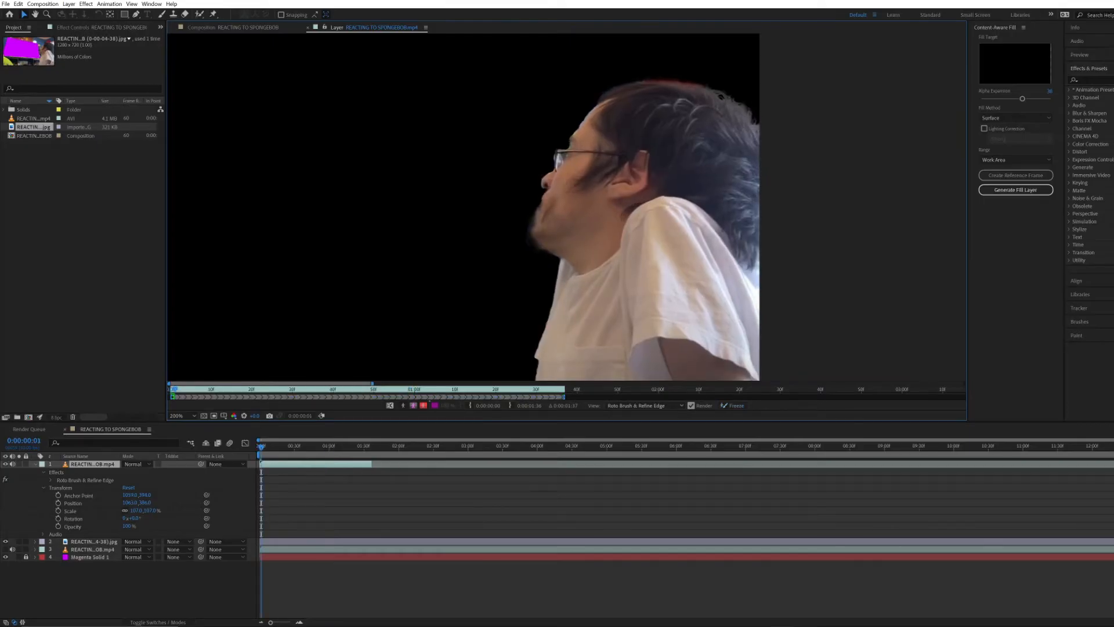
# Step and scrub through the opening frames of the cut-out man to check his Roto Brush edges
pyautogui.press('pagedown')
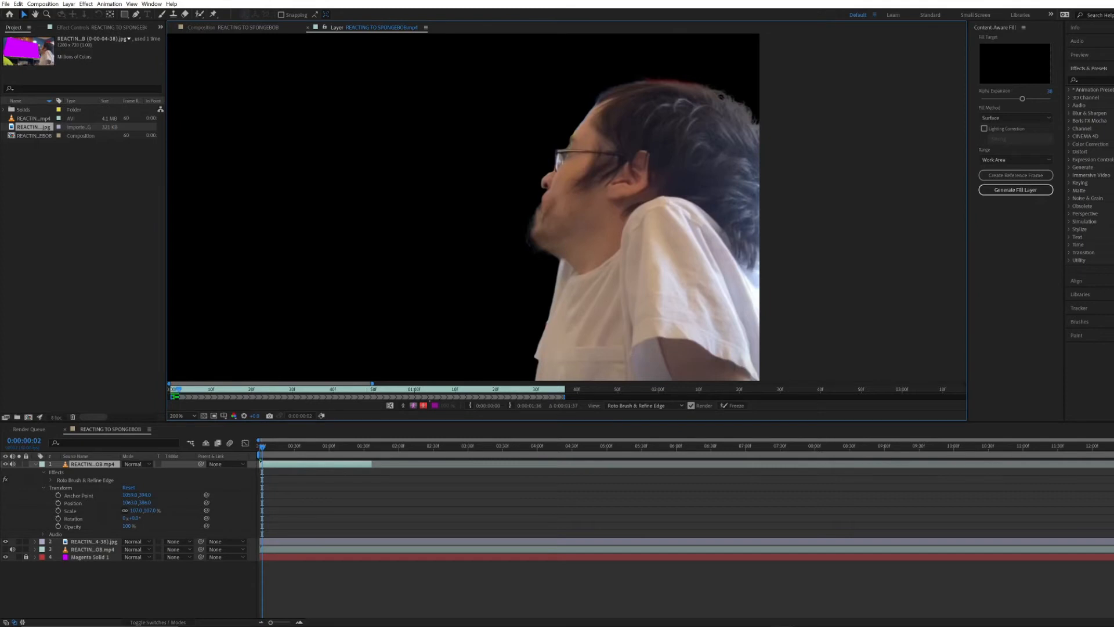
pyautogui.press('pagedown')
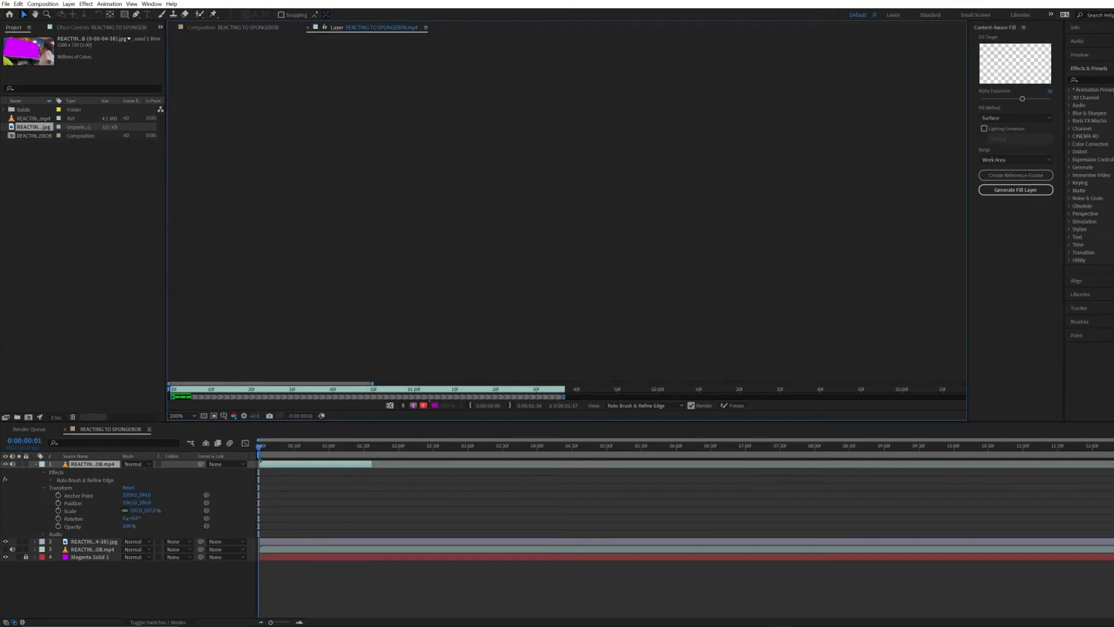
pyautogui.moveTo(265, 389); pyautogui.dragTo(362, 389)
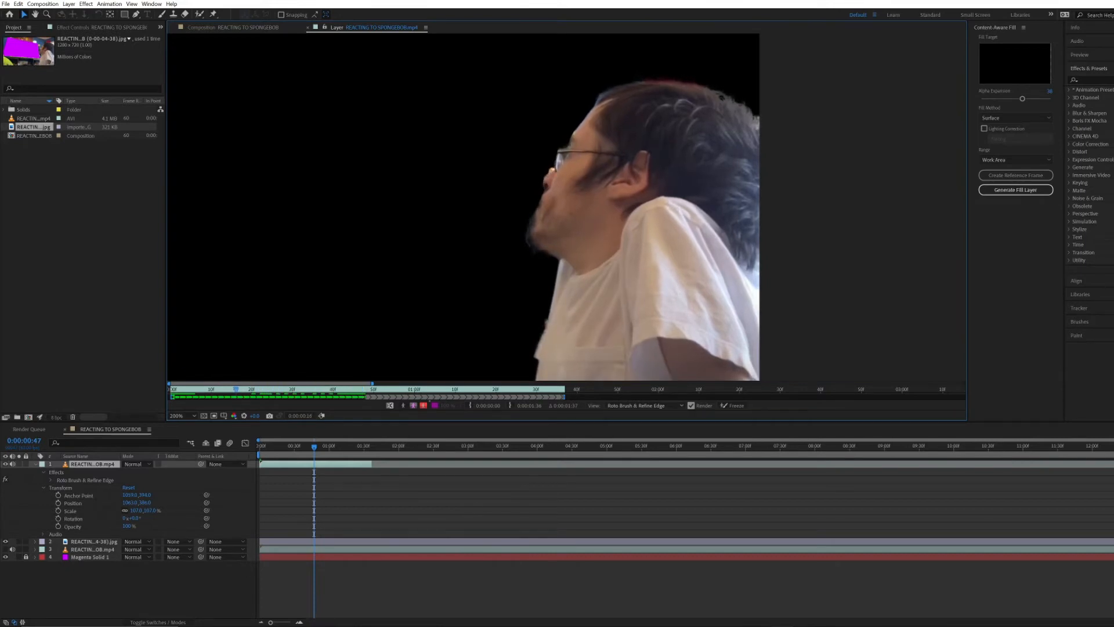
pyautogui.click(208, 390)
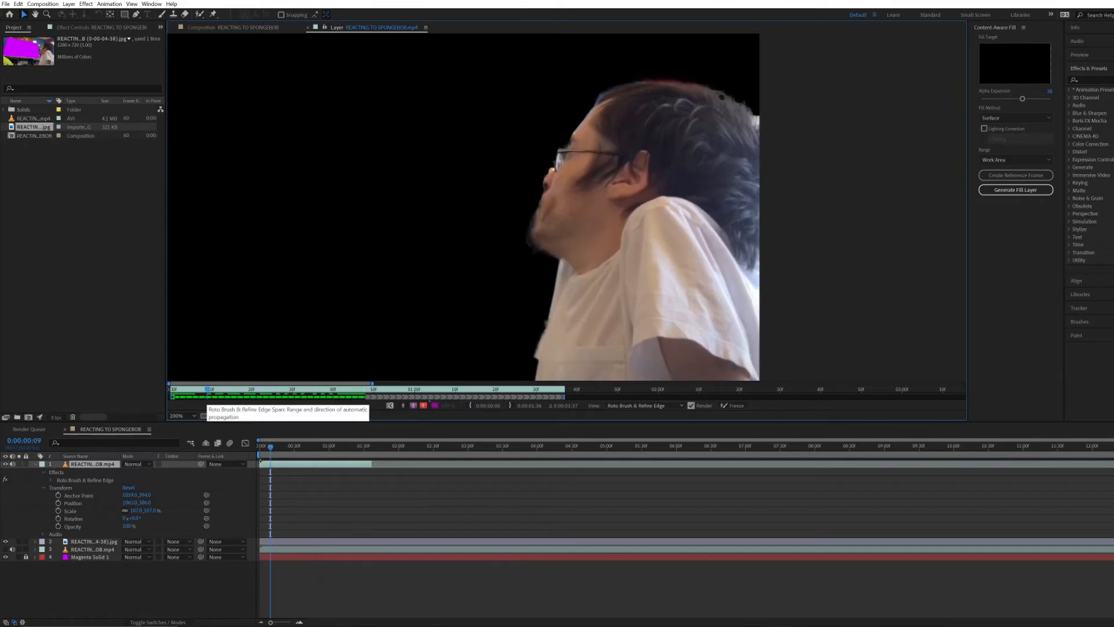
# Paint Roto Brush corrections along the edge of the man's face at frame 0:00:00:09
pyautogui.scroll(2, 529, 171)
pyautogui.click(199, 14)
pyautogui.moveTo(625, 144)
pyautogui.mouseDown()
pyautogui.moveTo(599, 173)
pyautogui.moveTo(584, 243)
pyautogui.mouseUp()
pyautogui.moveTo(548, 191); pyautogui.dragTo(531, 314)
pyautogui.scroll(-1, 531, 315)
pyautogui.press('pagedown')
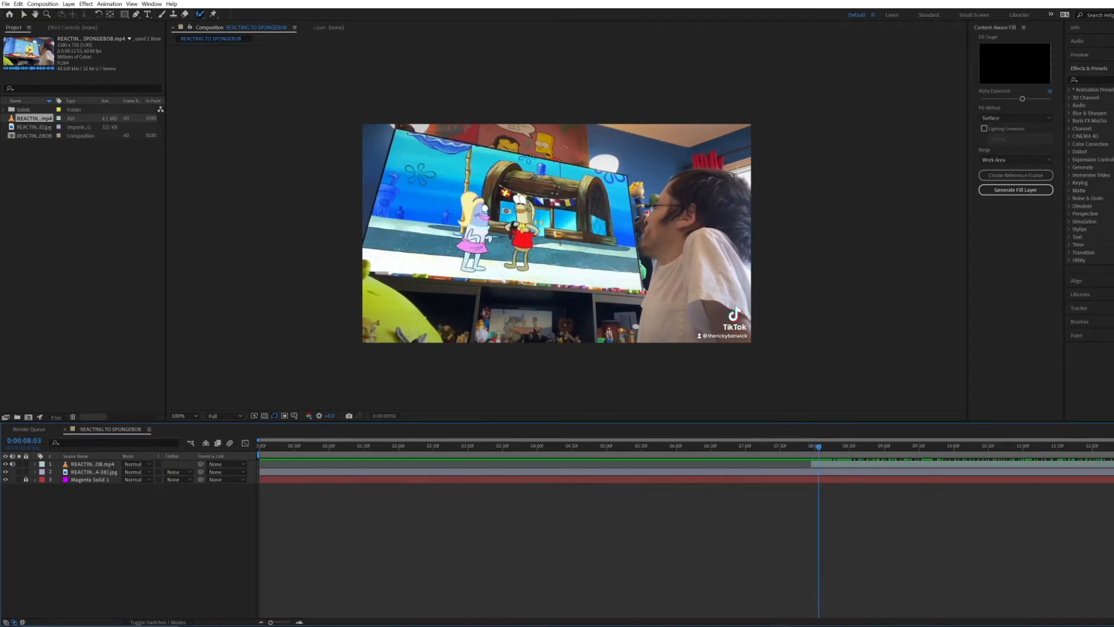
# Go to the start of the top video layer at 0:00:07:55 and expand its Transform properties
pyautogui.click(92, 464)
pyautogui.press('pageup')
pyautogui.press('pageup')
pyautogui.press('pageup')
pyautogui.press('pageup')
pyautogui.press('pageup')
pyautogui.press(';')
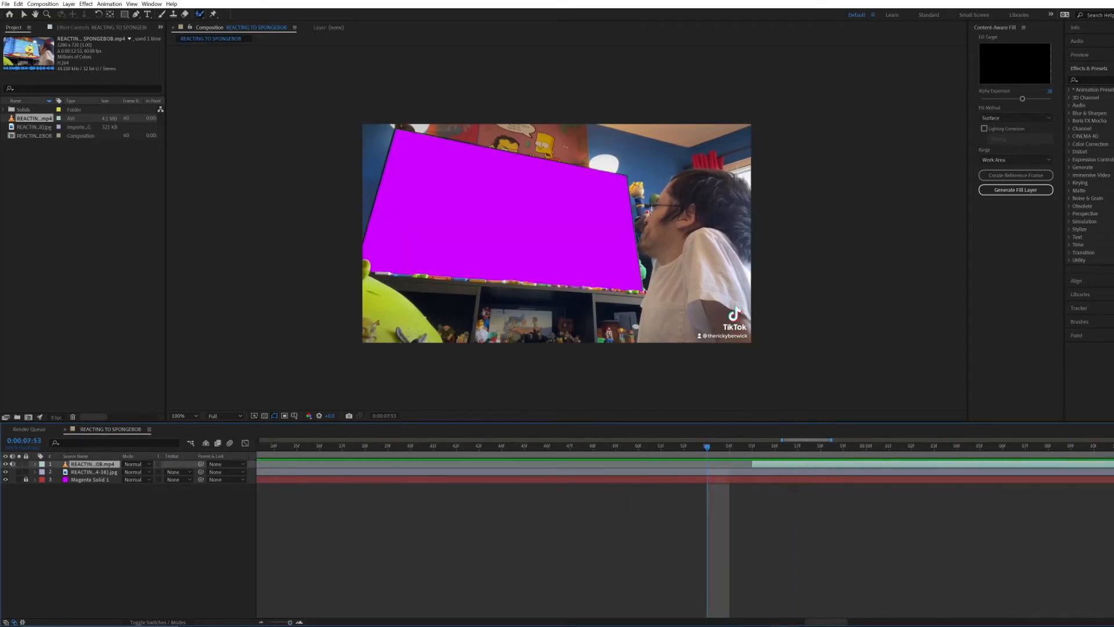
pyautogui.click(35, 464)
pyautogui.click(43, 472)
pyautogui.press('pagedown')
pyautogui.press('pagedown')
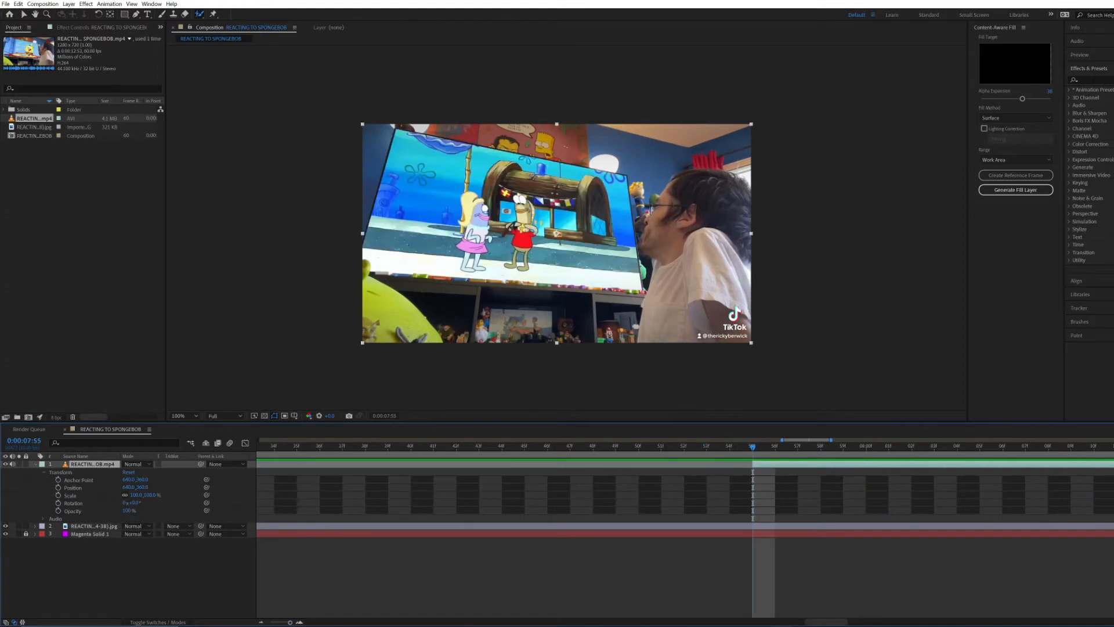
# Keyframe the top video layer's opacity from 0% at 0:00:07:55 to 100% at about 0:00:08:00
pyautogui.moveTo(127, 511); pyautogui.dragTo(187, 510)
pyautogui.press('pageup')
pyautogui.press('pageup')
pyautogui.press('pageup')
pyautogui.press('pageup')
# Scrub through the opacity fade between the magenta screen and the moving footage, and save the project
pyautogui.moveTo(798, 447); pyautogui.dragTo(1026, 447)
pyautogui.click(986, 568)
pyautogui.scroll(1, 566, 227)
pyautogui.scroll(-1, 708, 302)
pyautogui.scroll(1, 707, 302)
pyautogui.scroll(-1, 707, 302)
pyautogui.moveTo(1025, 447)
pyautogui.mouseDown()
pyautogui.moveTo(257, 447)
pyautogui.moveTo(1111, 447)
pyautogui.moveTo(1038, 447)
pyautogui.mouseUp()
pyautogui.press('-')
pyautogui.press('-')
pyautogui.press('-')
pyautogui.moveTo(707, 446)
pyautogui.mouseDown()
pyautogui.moveTo(735, 447)
pyautogui.moveTo(699, 447)
pyautogui.moveTo(725, 447)
pyautogui.mouseUp()
pyautogui.click(6, 4)
pyautogui.click(12, 80)
# Open the top video layer at 0:00:07:55 and select the man with Roto Brush, subtracting the background beside his torso
pyautogui.click(93, 464)
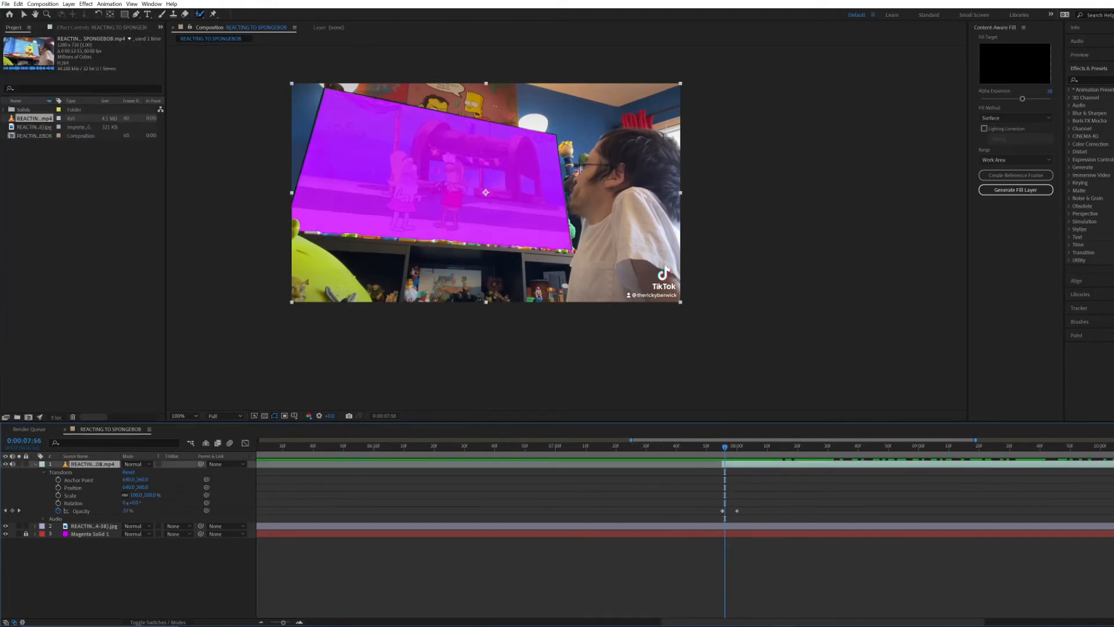
pyautogui.press('pageup')
pyautogui.doubleClick(93, 464)
pyautogui.moveTo(169, 389); pyautogui.dragTo(645, 389)
pyautogui.moveTo(965, 389)
pyautogui.mouseDown()
pyautogui.moveTo(800, 388)
pyautogui.moveTo(964, 388)
pyautogui.mouseUp()
pyautogui.scroll(1, 755, 360)
pyautogui.moveTo(756, 366)
pyautogui.mouseDown()
pyautogui.moveTo(552, 246)
pyautogui.moveTo(562, 234)
pyautogui.mouseUp()
pyautogui.scroll(-1, 552, 249)
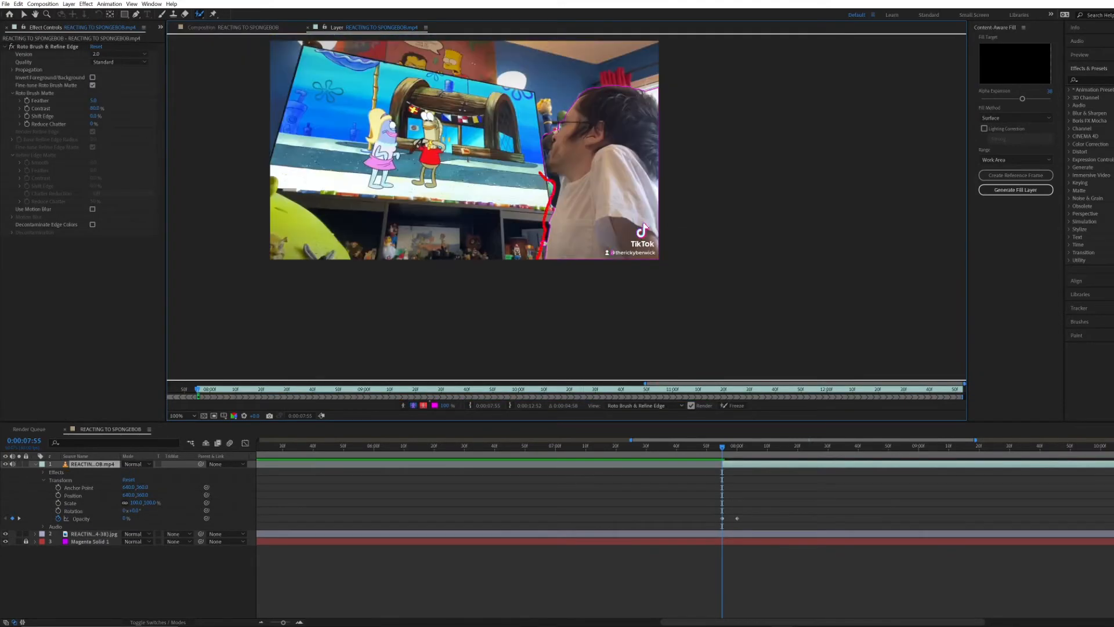
pyautogui.moveTo(645, 384)
pyautogui.mouseDown()
pyautogui.moveTo(169, 384)
pyautogui.moveTo(646, 384)
pyautogui.mouseUp()
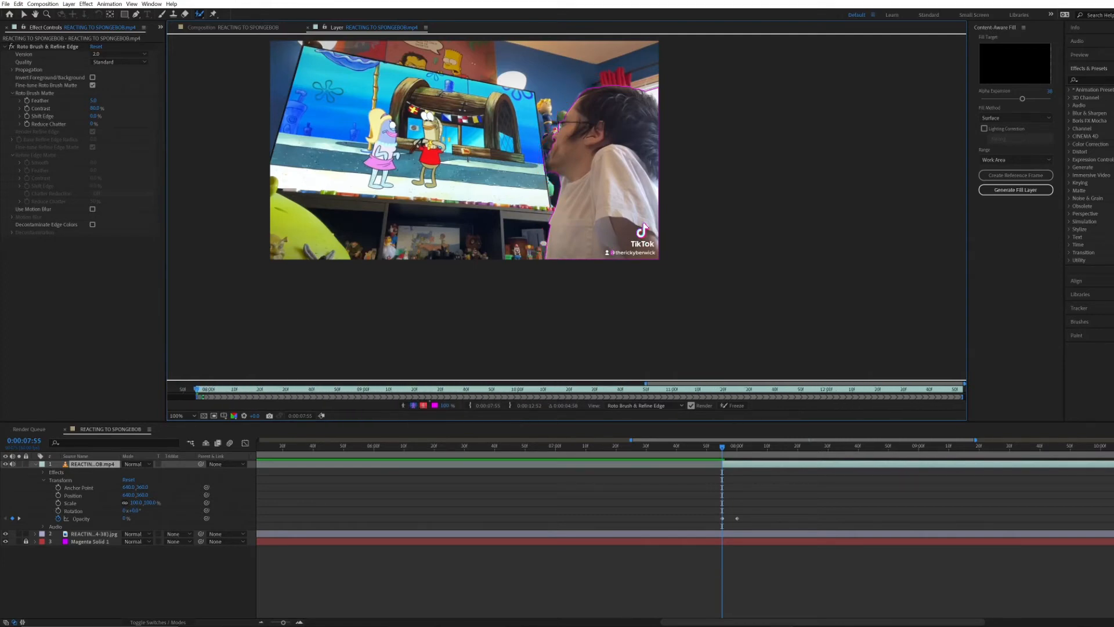
# Correct the Roto Brush boundary around the man's glasses, nose and chin with close-up strokes
pyautogui.scroll(1, 565, 204)
pyautogui.moveTo(566, 127)
pyautogui.mouseDown()
pyautogui.moveTo(636, 217)
pyautogui.moveTo(606, 273)
pyautogui.mouseUp()
pyautogui.scroll(2, 607, 203)
pyautogui.moveTo(749, 109); pyautogui.dragTo(676, 138)
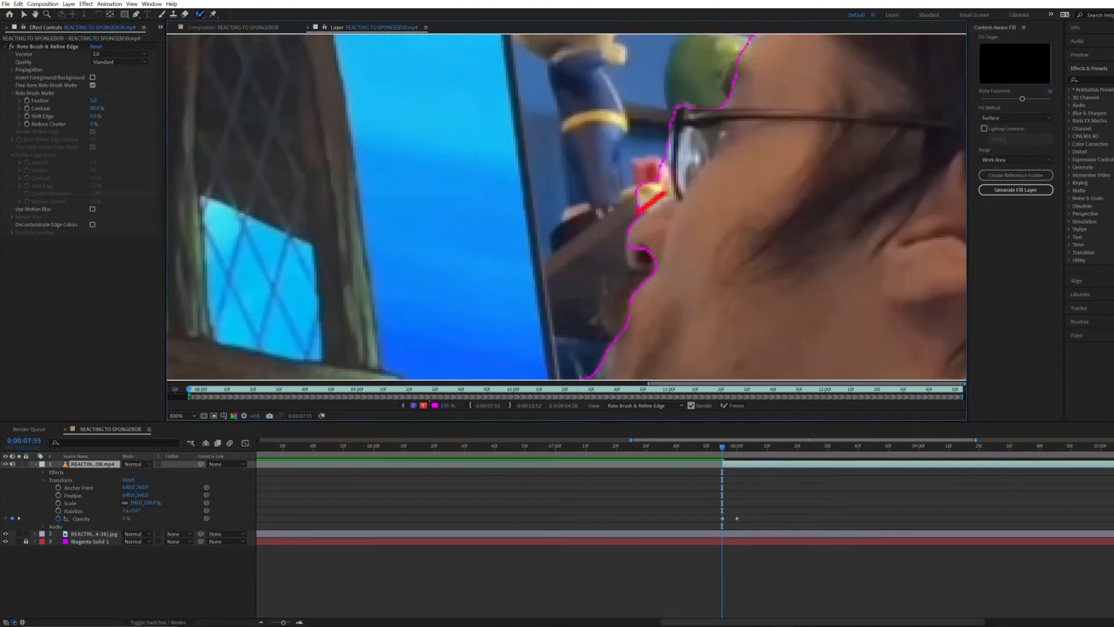
pyautogui.scroll(-1, 603, 232)
pyautogui.scroll(1, 557, 336)
pyautogui.moveTo(664, 227)
pyautogui.mouseDown()
pyautogui.moveTo(622, 290)
pyautogui.moveTo(617, 190)
pyautogui.mouseUp()
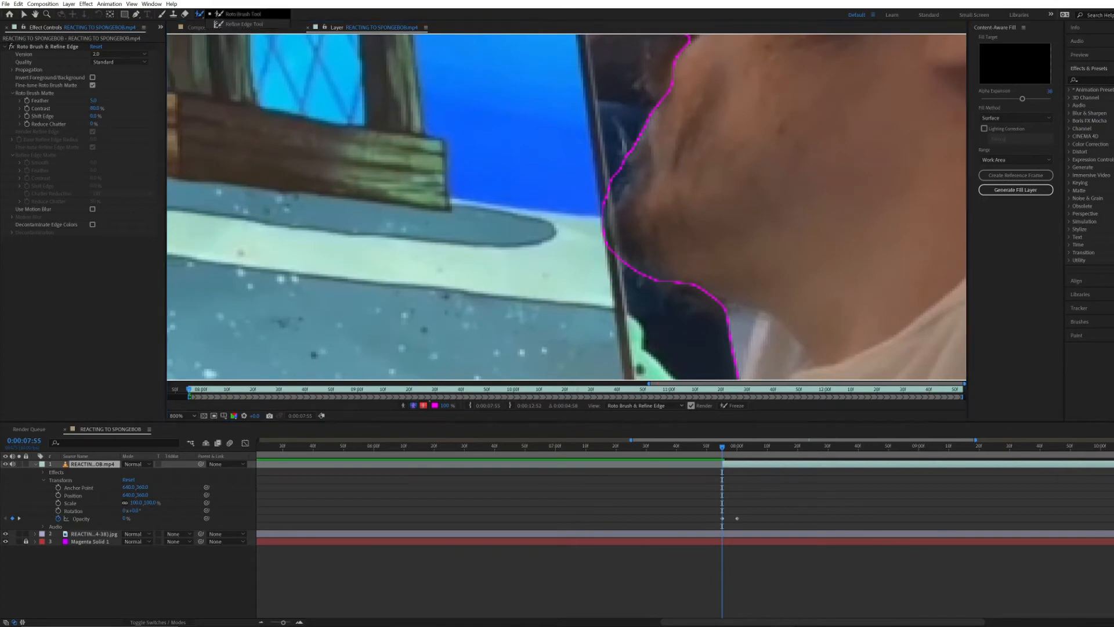
pyautogui.moveTo(633, 169); pyautogui.dragTo(536, 272)
pyautogui.scroll(-2, 566, 207)
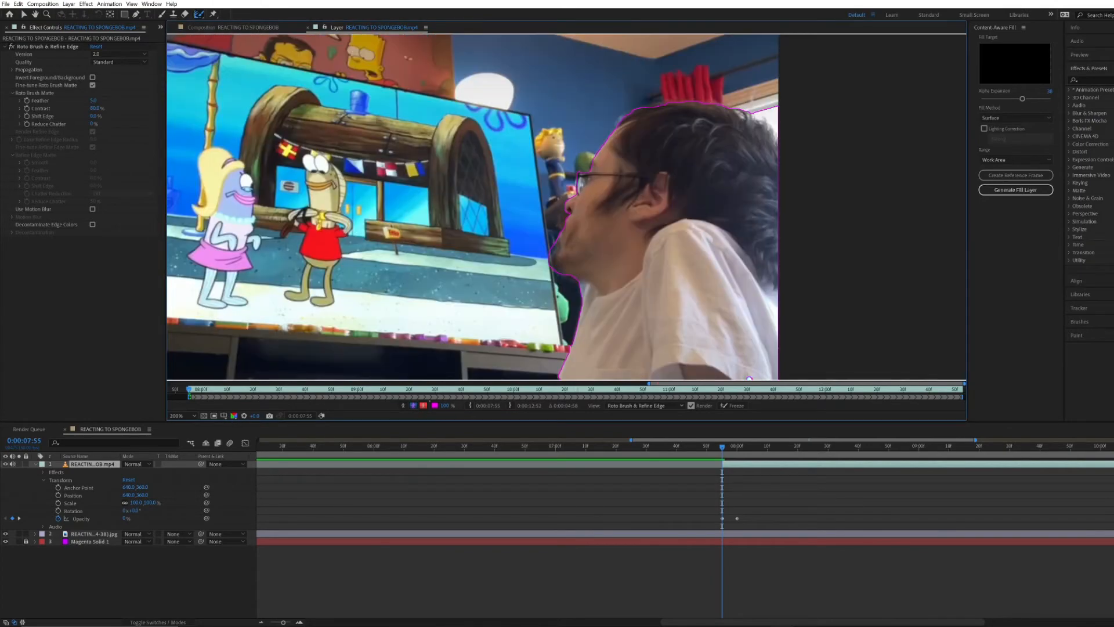
# Check the composition, then paint Refine Edge strokes along the man's face, beard and upper body
pyautogui.click(667, 575)
pyautogui.click(233, 27)
pyautogui.moveTo(722, 446)
pyautogui.mouseDown()
pyautogui.moveTo(970, 447)
pyautogui.moveTo(722, 446)
pyautogui.mouseUp()
pyautogui.doubleClick(93, 465)
pyautogui.scroll(2, 766, 174)
pyautogui.moveTo(632, 207)
pyautogui.mouseDown()
pyautogui.moveTo(622, 267)
pyautogui.moveTo(649, 215)
pyautogui.mouseUp()
pyautogui.moveTo(649, 214)
pyautogui.mouseDown()
pyautogui.moveTo(614, 286)
pyautogui.moveTo(694, 360)
pyautogui.moveTo(640, 123)
pyautogui.mouseUp()
pyautogui.moveTo(639, 123); pyautogui.dragTo(602, 244)
pyautogui.moveTo(600, 119); pyautogui.dragTo(621, 180)
pyautogui.moveTo(622, 251); pyautogui.dragTo(742, 313)
pyautogui.moveTo(720, 233); pyautogui.dragTo(610, 345)
# Check the matte with the Refine Edge X-ray and alpha views and touch up the edge around the man's mouth
pyautogui.click(390, 406)
pyautogui.click(413, 406)
pyautogui.click(413, 406)
pyautogui.hotkey('alt', 'w')
pyautogui.moveTo(541, 168); pyautogui.dragTo(530, 192)
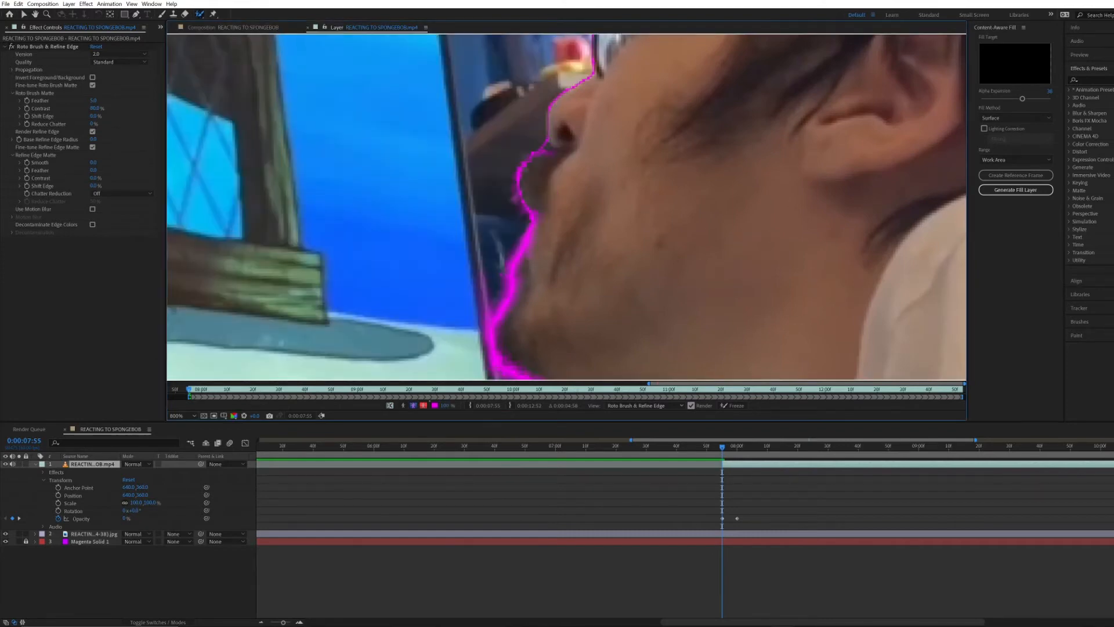
# Examine the man's refined edges against black around his chin, neck and shirt, and return to the boundary overlay
pyautogui.hotkey('alt', '5')
pyautogui.scroll(-2, 557, 200)
pyautogui.scroll(2, 584, 291)
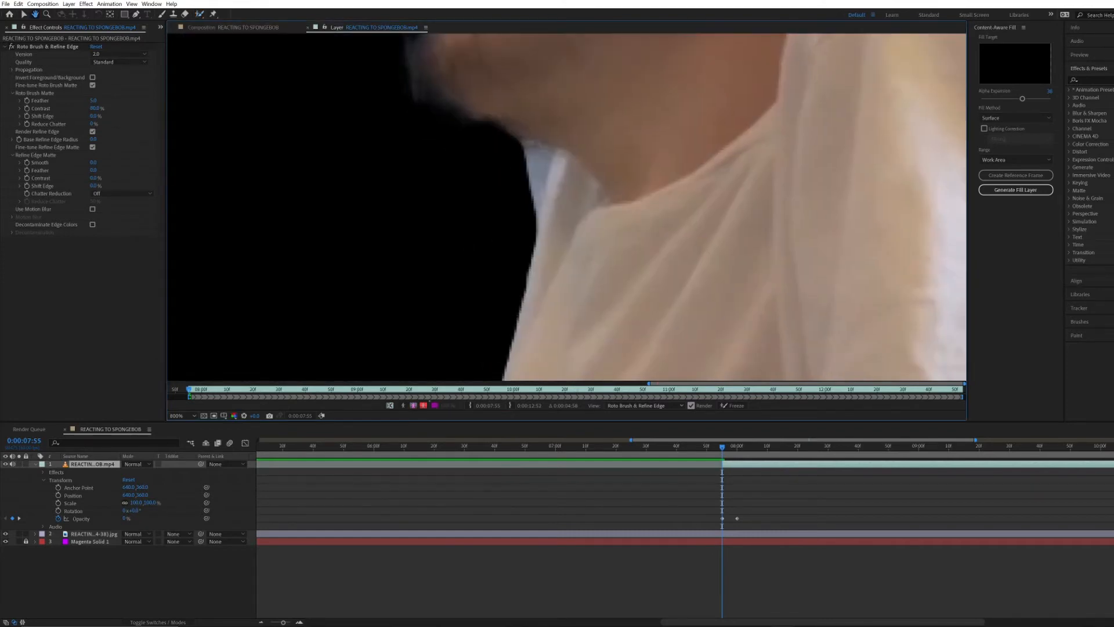
pyautogui.hotkey('alt', '5')
pyautogui.scroll(-2, 570, 220)
pyautogui.scroll(2, 570, 220)
pyautogui.scroll(-2, 571, 221)
pyautogui.scroll(3, 567, 207)
pyautogui.scroll(-3, 567, 207)
pyautogui.press('space')
pyautogui.press('space')
pyautogui.press('space')
pyautogui.moveTo(566, 207); pyautogui.dragTo(666, 248)
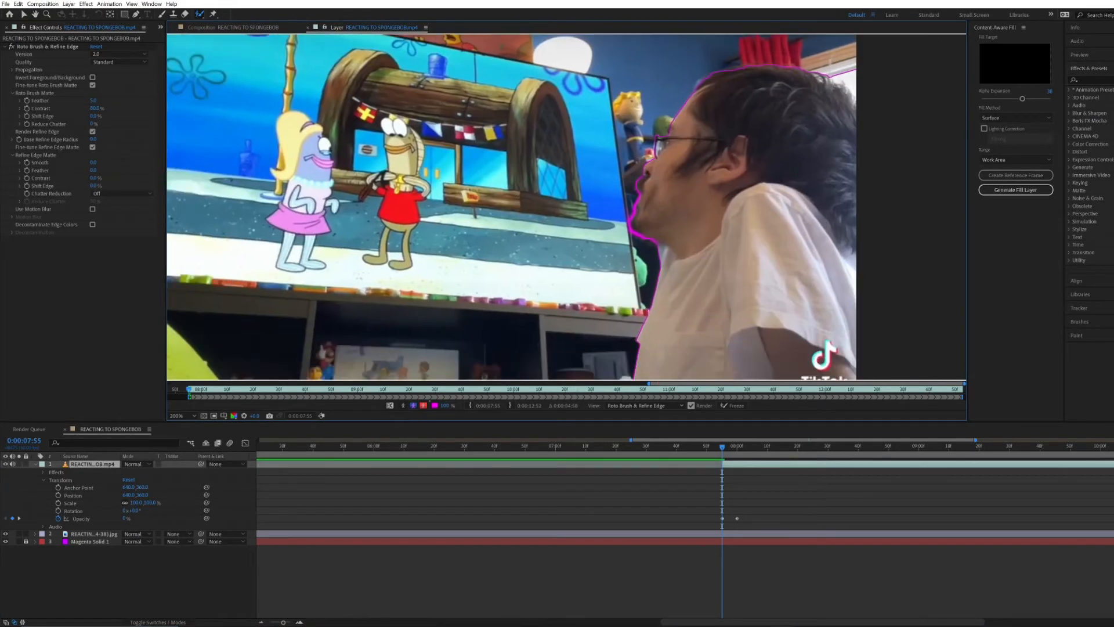
# Advance one frame to 0:00:07:56 and touch up the matte along the man's face
pyautogui.press('pagedown')
pyautogui.scroll(1, 566, 207)
pyautogui.moveTo(749, 81); pyautogui.dragTo(702, 175)
pyautogui.moveTo(705, 166); pyautogui.dragTo(705, 182)
pyautogui.scroll(-1, 566, 207)
# Advance to 0:00:08:04 and correct the man's facial outline, adding his nose with foreground Roto Brush strokes
pyautogui.press('pagedown')
pyautogui.press('pagedown')
pyautogui.press('pagedown')
pyautogui.press('pagedown')
pyautogui.press('pagedown')
pyautogui.press('pagedown')
pyautogui.press('pagedown')
pyautogui.press('pagedown')
pyautogui.scroll(2, 567, 208)
pyautogui.moveTo(851, 126)
pyautogui.mouseDown()
pyautogui.moveTo(734, 236)
pyautogui.moveTo(731, 253)
pyautogui.moveTo(747, 229)
pyautogui.mouseUp()
pyautogui.scroll(1, 747, 229)
pyautogui.moveTo(928, 226); pyautogui.dragTo(634, 207)
pyautogui.moveTo(633, 207)
pyautogui.mouseDown()
pyautogui.moveTo(577, 195)
pyautogui.moveTo(572, 142)
pyautogui.moveTo(633, 139)
pyautogui.mouseUp()
pyautogui.moveTo(630, 61); pyautogui.dragTo(620, 166)
pyautogui.moveTo(586, 302); pyautogui.dragTo(626, 119)
pyautogui.moveTo(579, 224)
pyautogui.mouseDown()
pyautogui.moveTo(506, 94)
pyautogui.moveTo(431, 197)
pyautogui.mouseUp()
pyautogui.moveTo(554, 357); pyautogui.dragTo(576, 178)
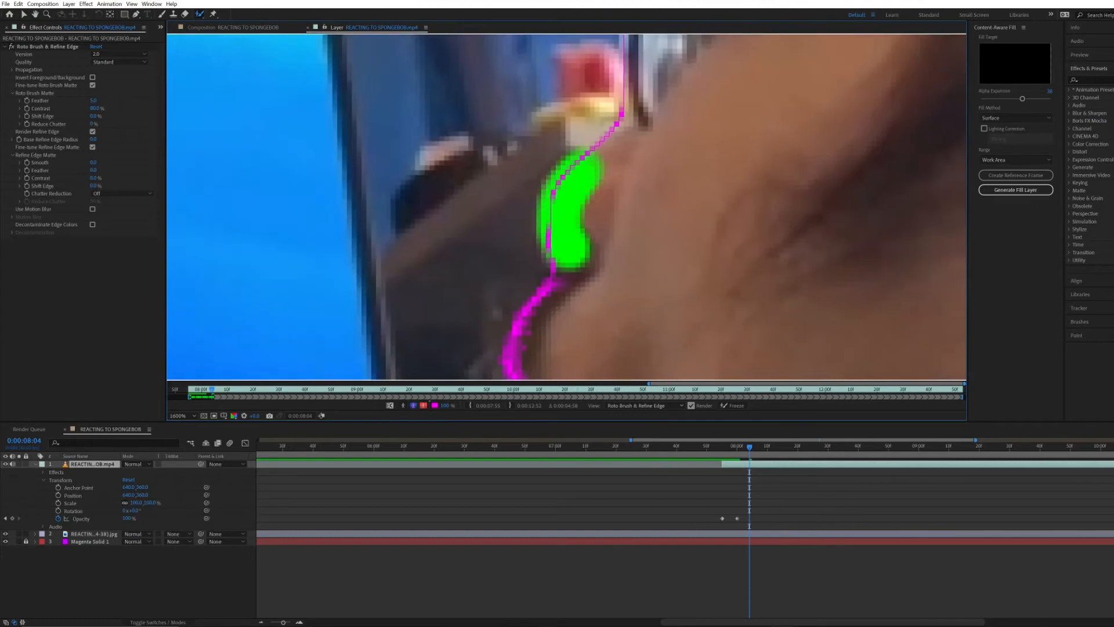
pyautogui.scroll(-4, 567, 207)
# Propagate the Roto Brush matte through 0:00:10:00 and inspect the man's outline there and at 0:00:08:34
pyautogui.click(513, 390)
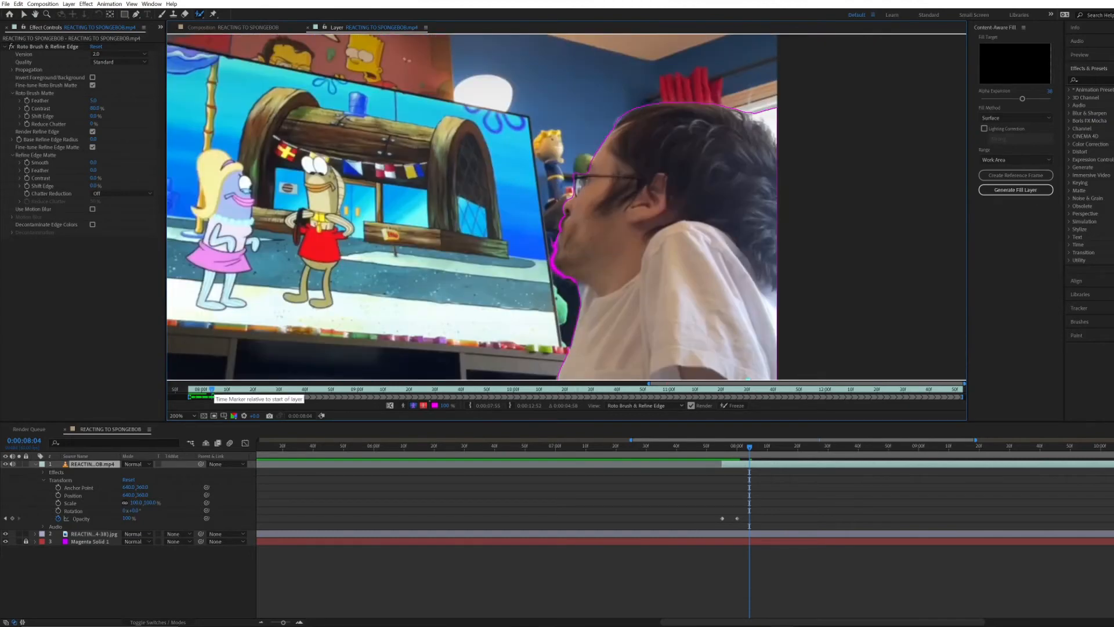
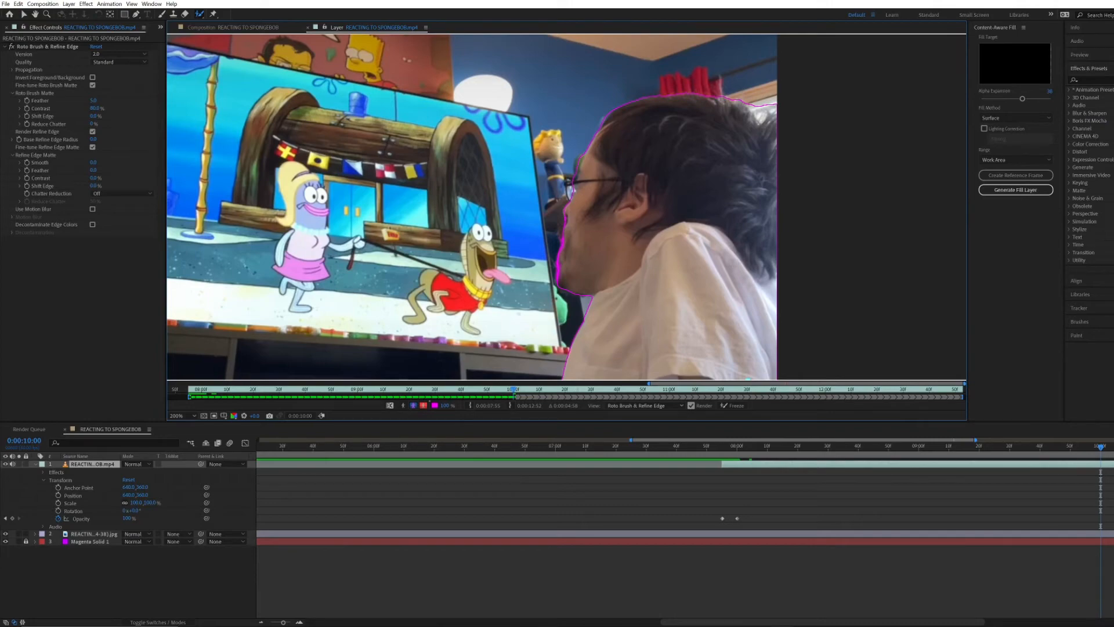
pyautogui.scroll(1, 566, 208)
pyautogui.moveTo(567, 207); pyautogui.dragTo(765, 234)
pyautogui.scroll(-1, 566, 207)
pyautogui.scroll(1, 566, 207)
pyautogui.scroll(-1, 566, 208)
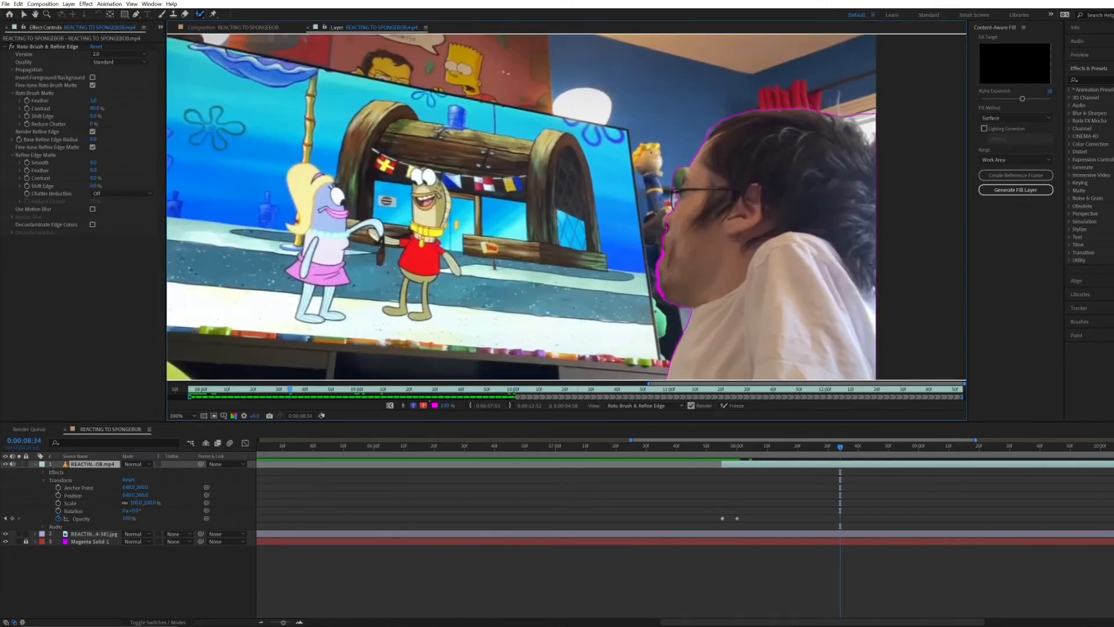
pyautogui.moveTo(566, 208); pyautogui.dragTo(561, 200)
pyautogui.scroll(-1, 566, 207)
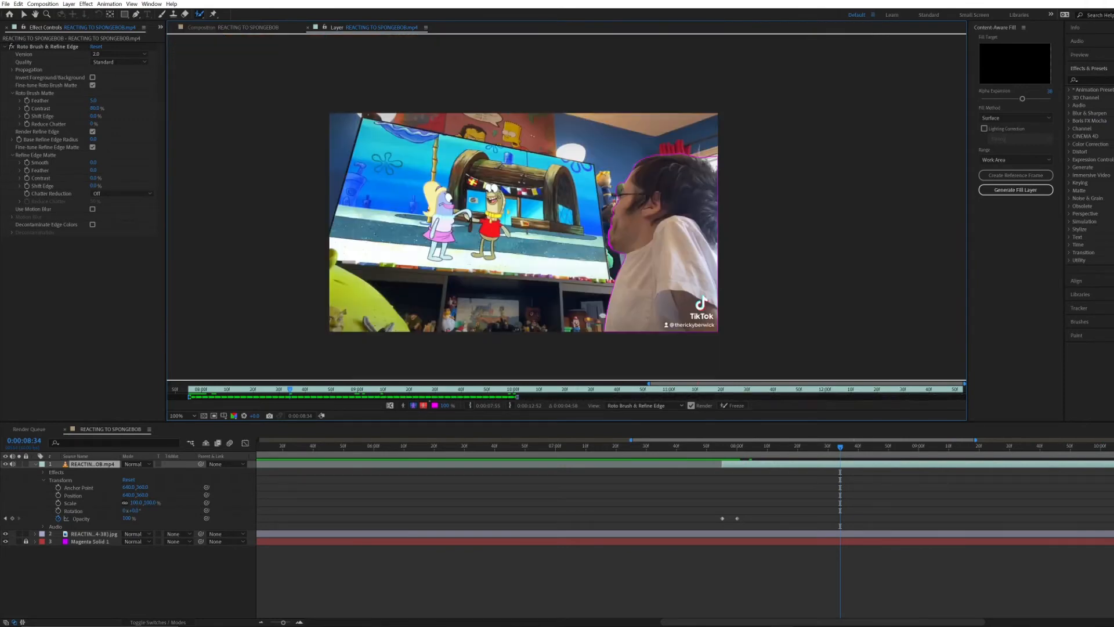
# Return to the composition and preview the man's cut-out beside the magenta screen up to the later frames
pyautogui.press('i')
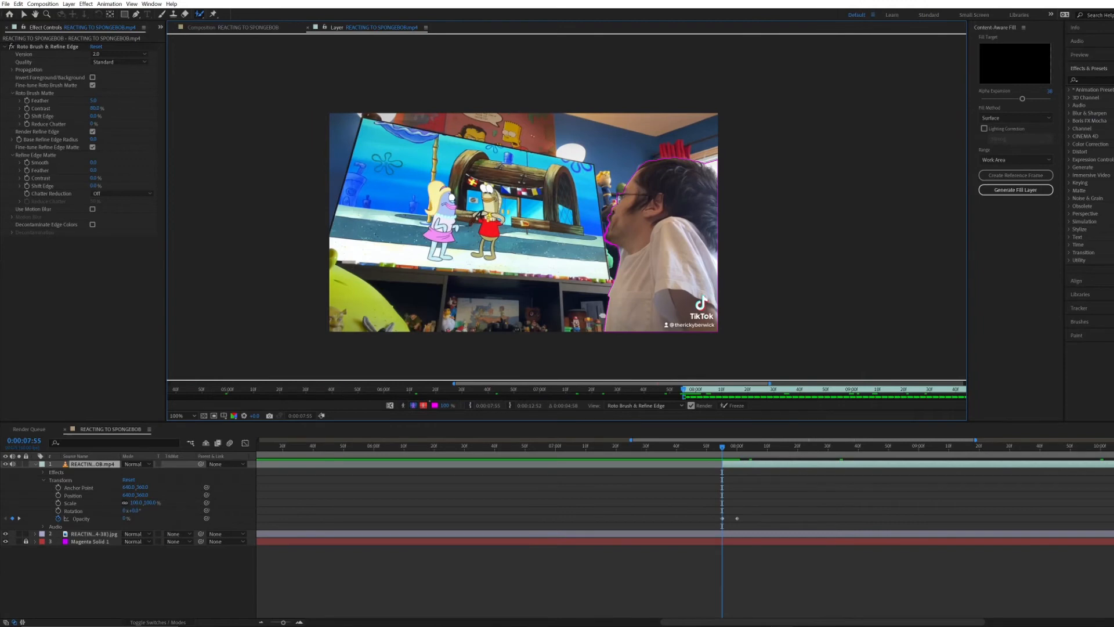
pyautogui.press('-')
pyautogui.press('-')
pyautogui.press('\\')
pyautogui.press('space')
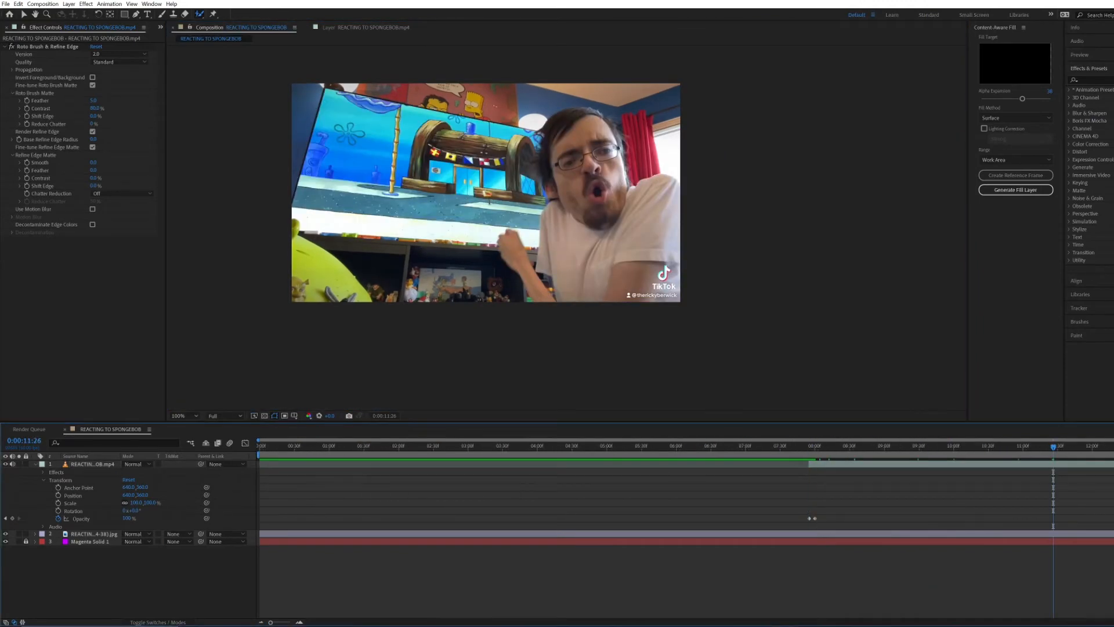
pyautogui.press(',')
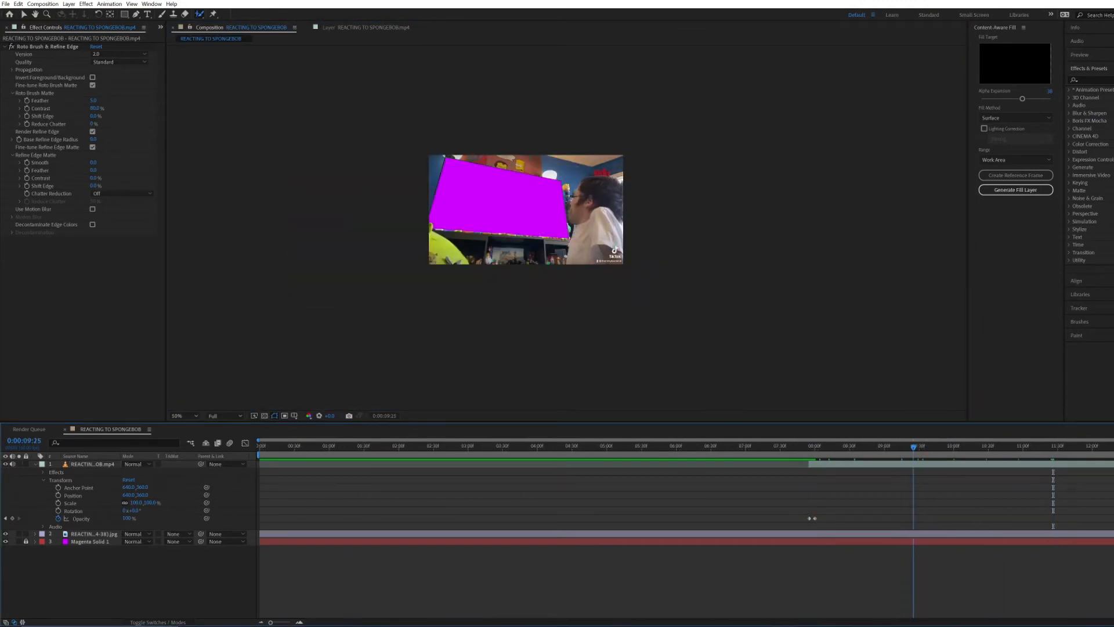
pyautogui.moveTo(1069, 447); pyautogui.dragTo(968, 447)
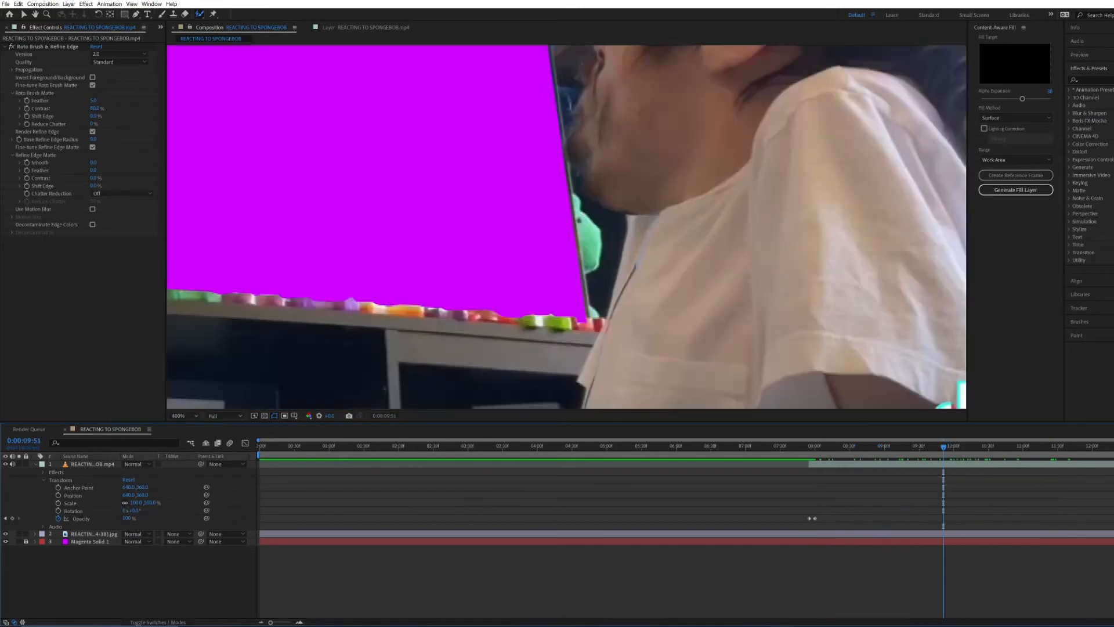
pyautogui.press(',')
pyautogui.press(',')
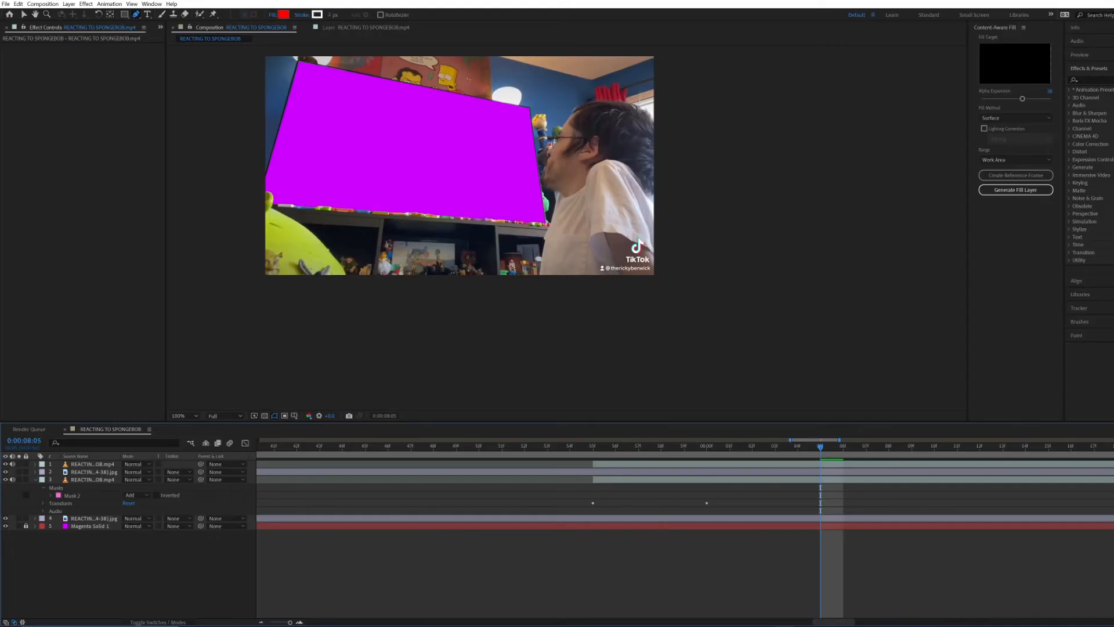
# Play back the layered cut-out and fade in the composition, and save the project
pyautogui.press('space')
pyautogui.press('space')
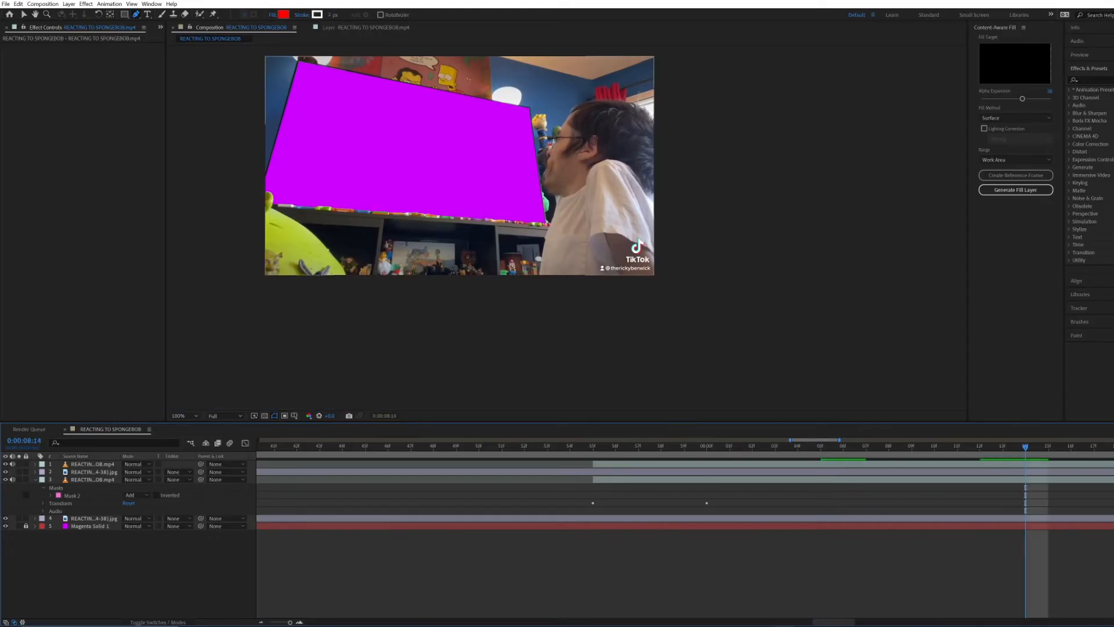
pyautogui.press('-')
pyautogui.press('-')
pyautogui.press('-')
pyautogui.press('-')
pyautogui.press('-')
pyautogui.press('space')
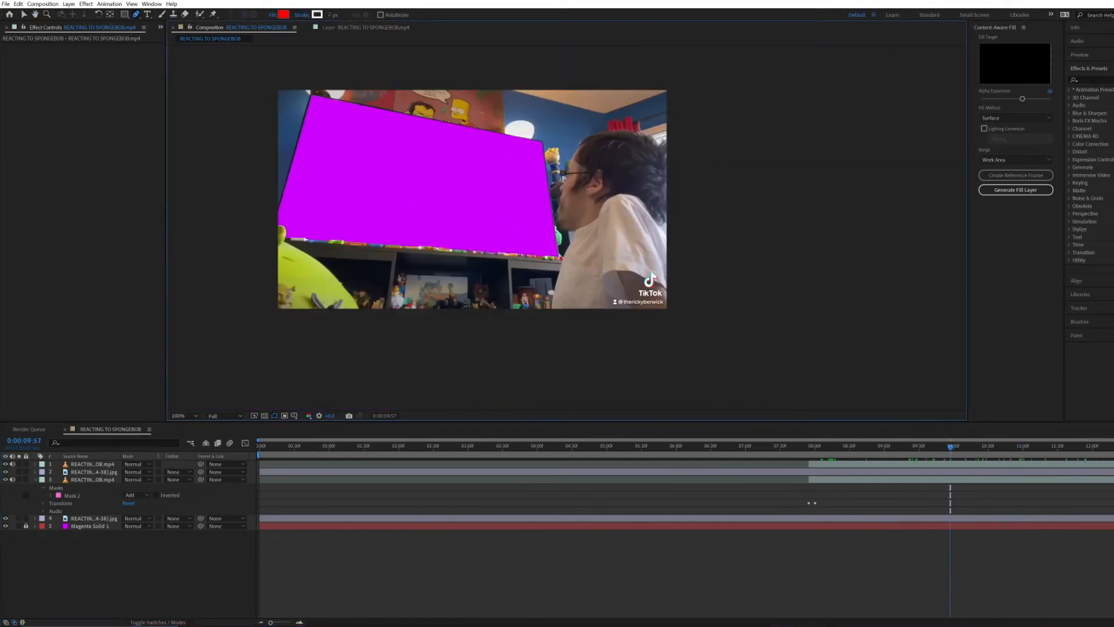
pyautogui.press('space')
pyautogui.click(5, 4)
pyautogui.click(20, 82)
# Duplicate the top Roto Brush layer, start the copy at 0:00:10:01 and trim the original to end there
pyautogui.click(76, 456)
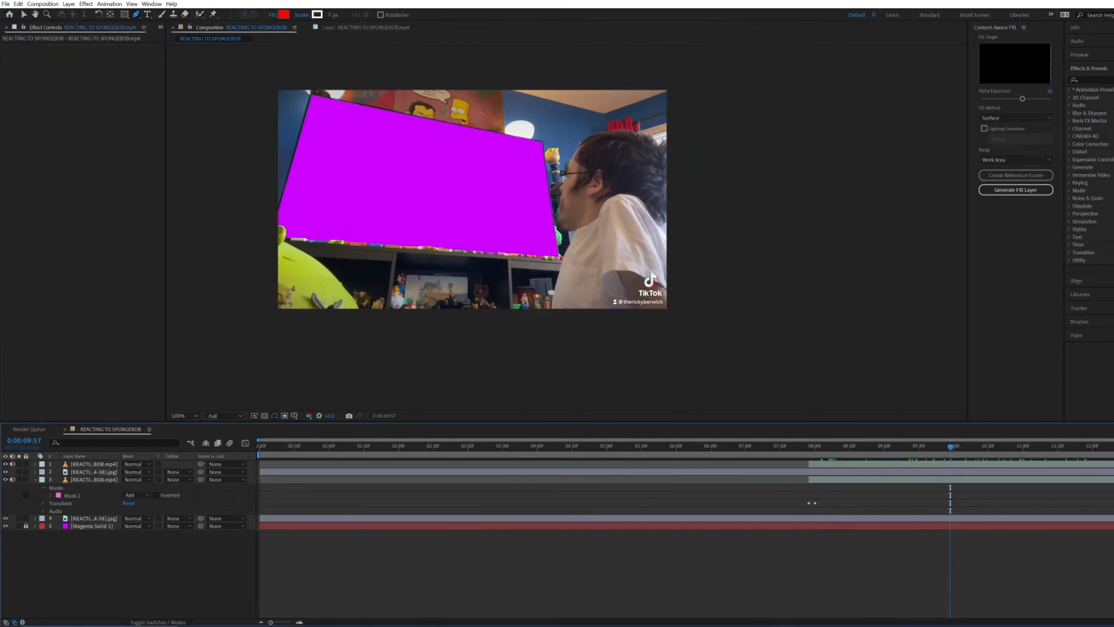
pyautogui.click(93, 465)
pyautogui.hotkey('ctrl', 'd')
pyautogui.press('pagedown')
pyautogui.press('pagedown')
pyautogui.press('pagedown')
pyautogui.press('pagedown')
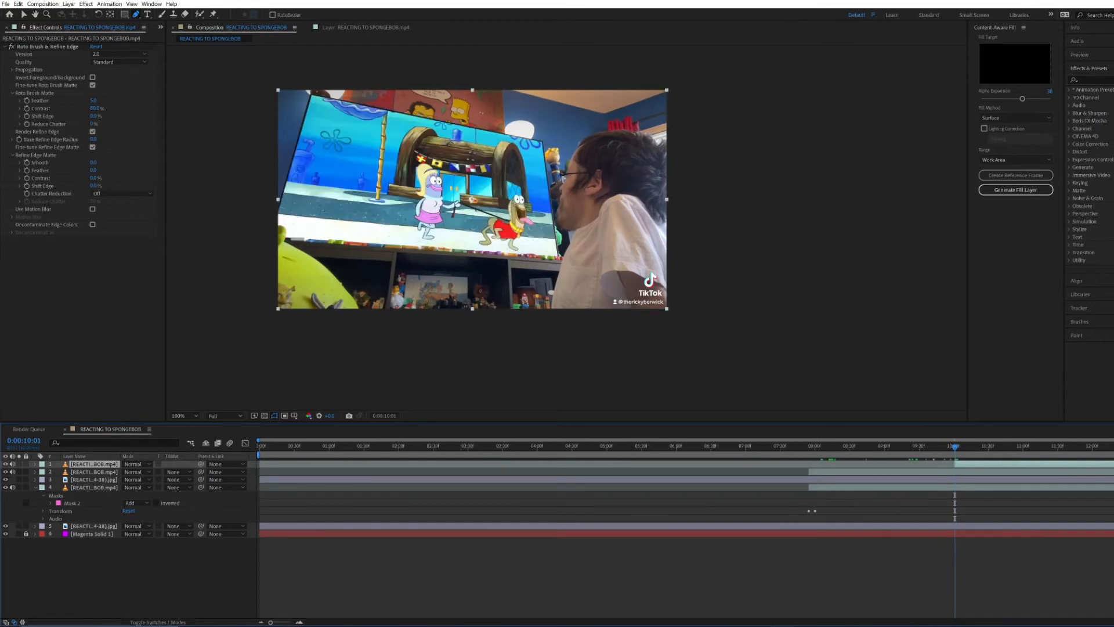
pyautogui.moveTo(1113, 472); pyautogui.dragTo(1004, 472)
pyautogui.press(';')
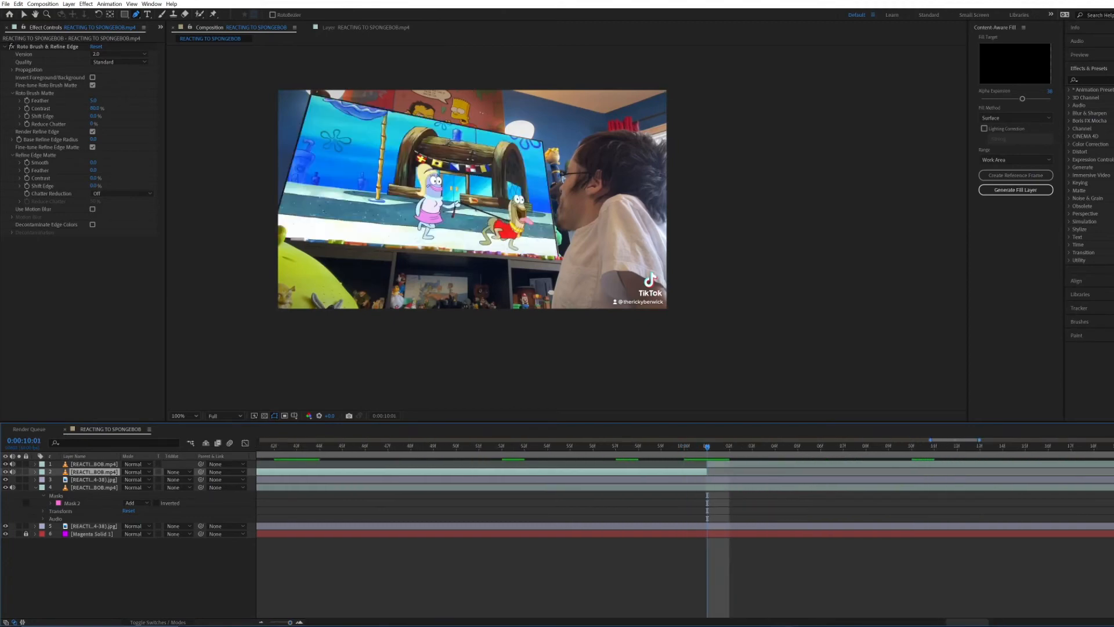
# Check the new segment's matte in its Layer view and delete the segment's Roto Brush & Refine Edge effect
pyautogui.doubleClick(737, 465)
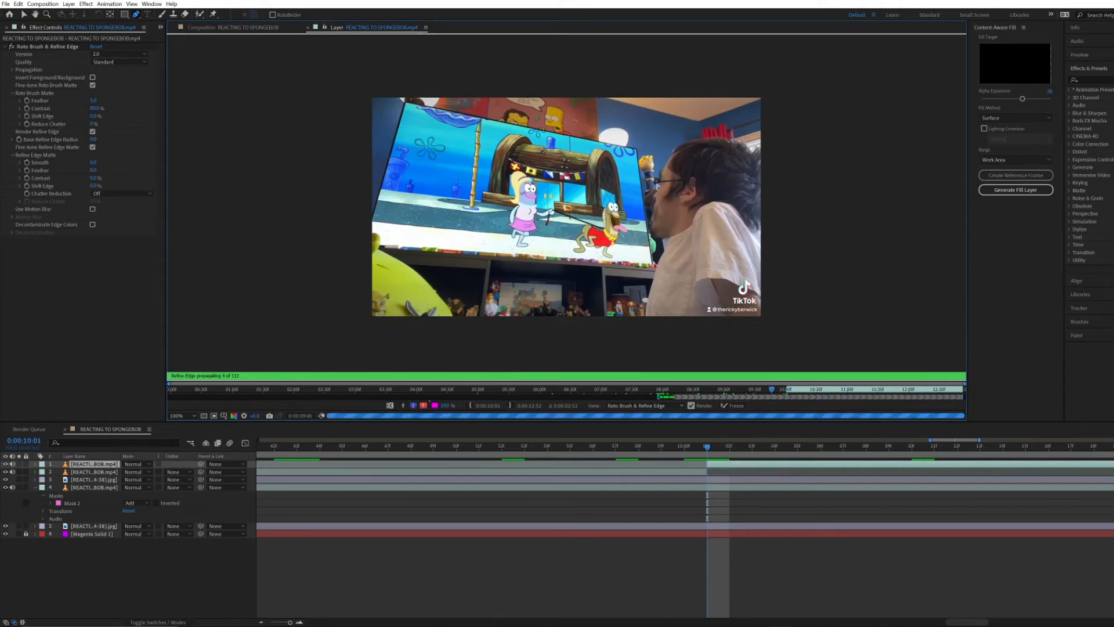
pyautogui.click(658, 389)
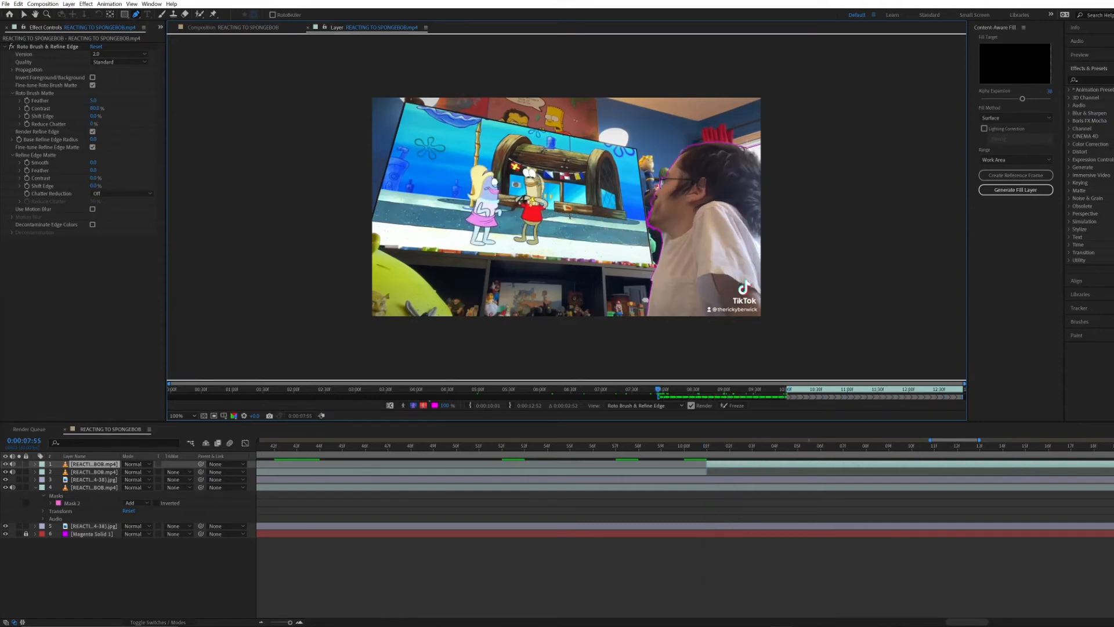
pyautogui.click(786, 389)
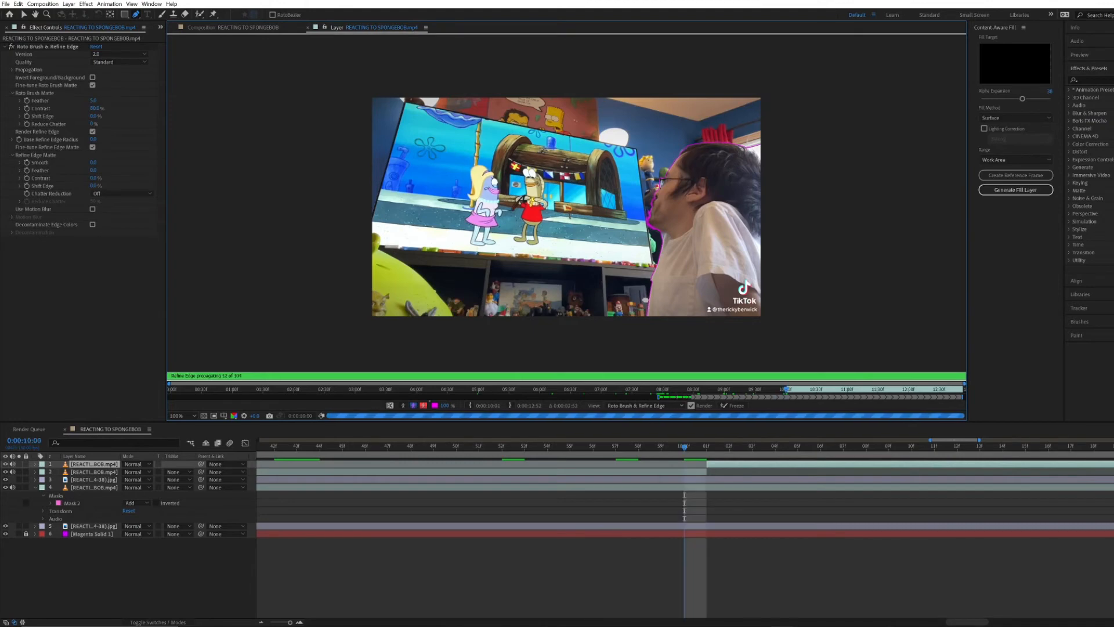
pyautogui.scroll(2, 567, 206)
pyautogui.scroll(-2, 572, 207)
pyautogui.click(35, 464)
pyautogui.click(43, 473)
pyautogui.click(87, 480)
pyautogui.press('Delete')
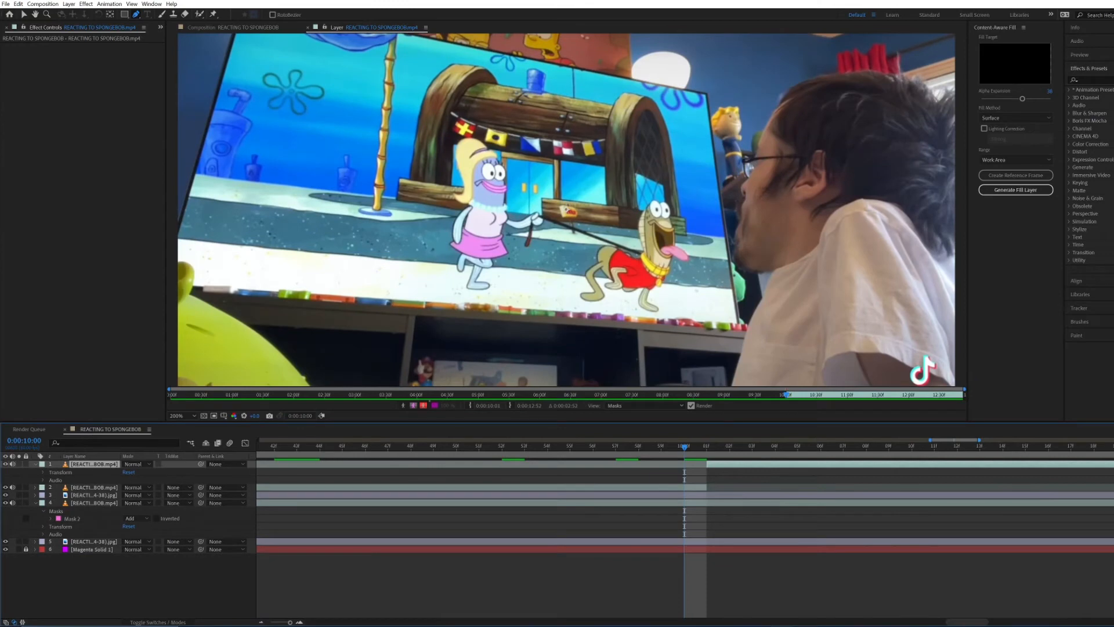
# Select the man with Roto Brush strokes through his body and head at 0:00:10:01 in the new segment's Layer view
pyautogui.scroll(-2, 567, 209)
pyautogui.moveTo(170, 389); pyautogui.dragTo(760, 389)
pyautogui.press('pagedown')
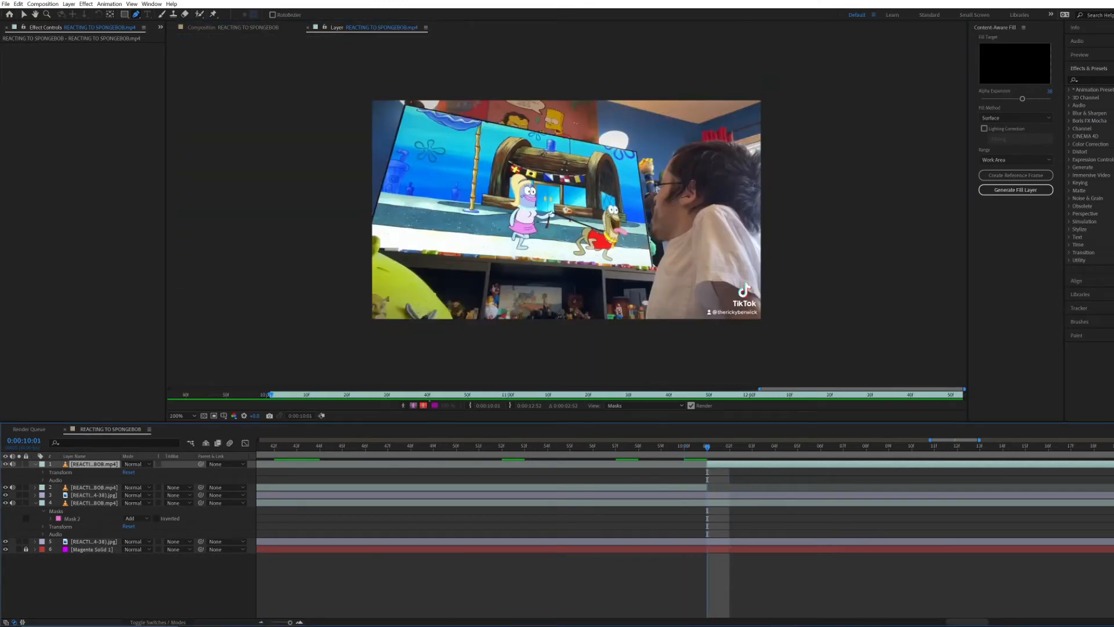
pyautogui.hotkey('alt', 'w')
pyautogui.scroll(1, 566, 209)
pyautogui.moveTo(754, 325); pyautogui.dragTo(716, 244)
pyautogui.moveTo(722, 332)
pyautogui.mouseDown()
pyautogui.moveTo(772, 133)
pyautogui.moveTo(707, 127)
pyautogui.mouseUp()
pyautogui.moveTo(706, 83); pyautogui.dragTo(759, 36)
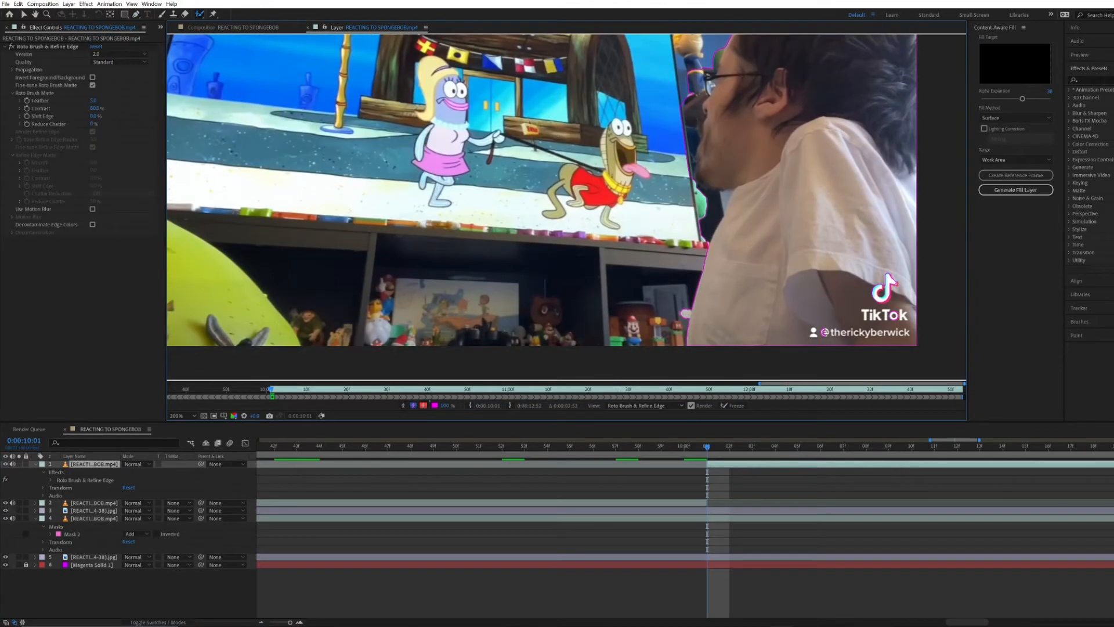
# Paint Refine Edge strokes along the man's beard and chin at 0:00:10:01 and check the effect's Quality options
pyautogui.moveTo(768, 267); pyautogui.dragTo(747, 294)
pyautogui.scroll(1, 747, 294)
pyautogui.moveTo(667, 153)
pyautogui.mouseDown()
pyautogui.moveTo(625, 239)
pyautogui.moveTo(620, 147)
pyautogui.moveTo(627, 231)
pyautogui.mouseUp()
pyautogui.moveTo(591, 127); pyautogui.dragTo(617, 226)
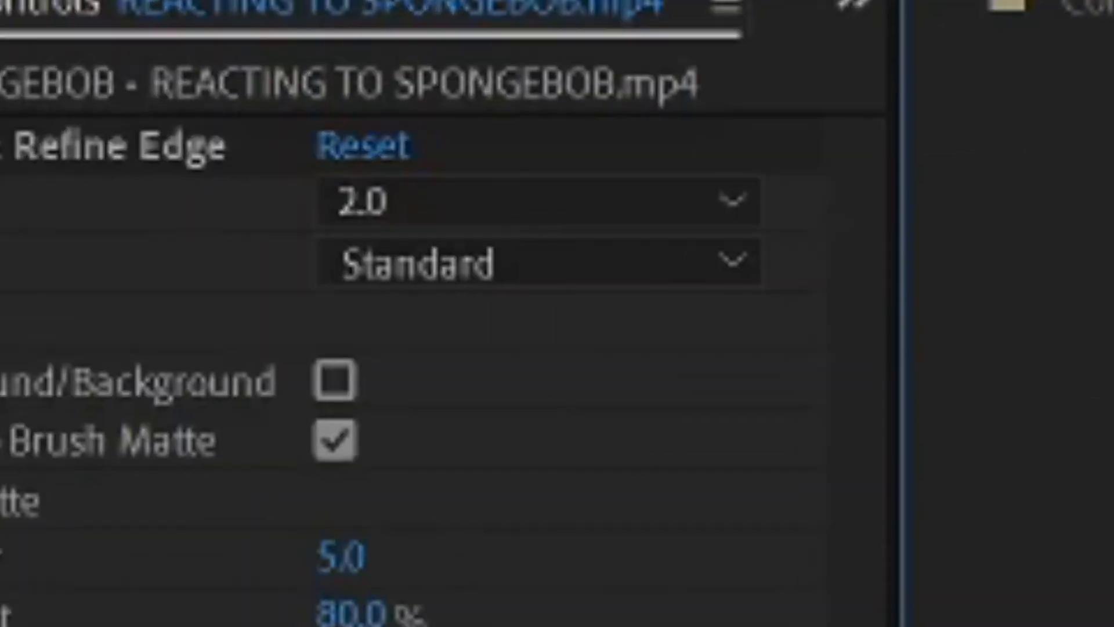
pyautogui.click(476, 262)
pyautogui.click(467, 406)
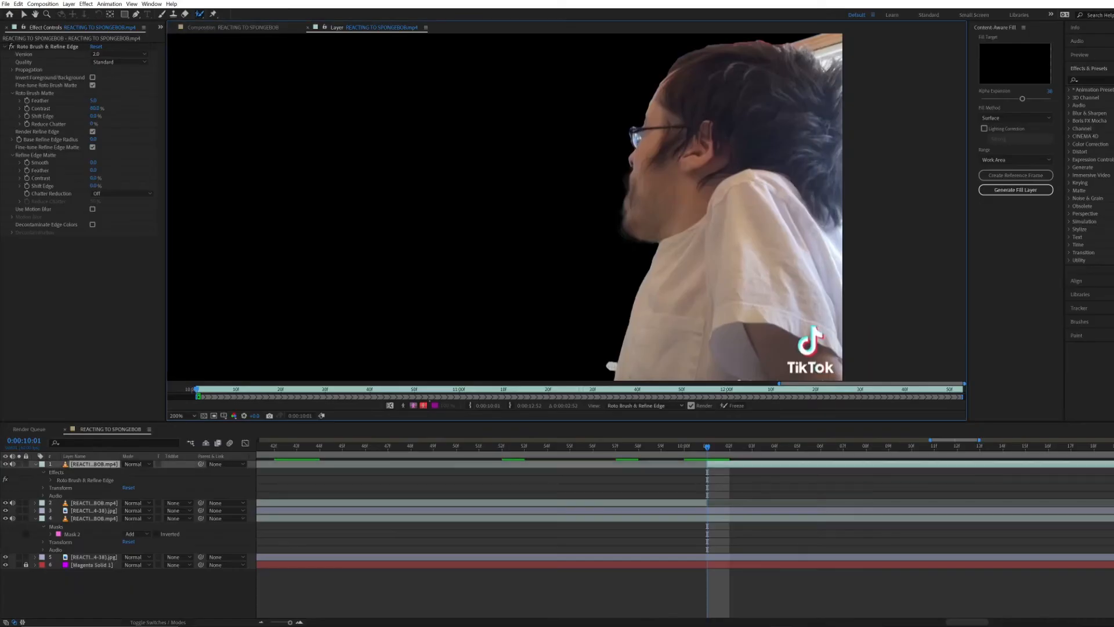
# Subtract the background fringe around the front of the glasses at 0:00:10:01
pyautogui.moveTo(749, 348); pyautogui.dragTo(738, 257)
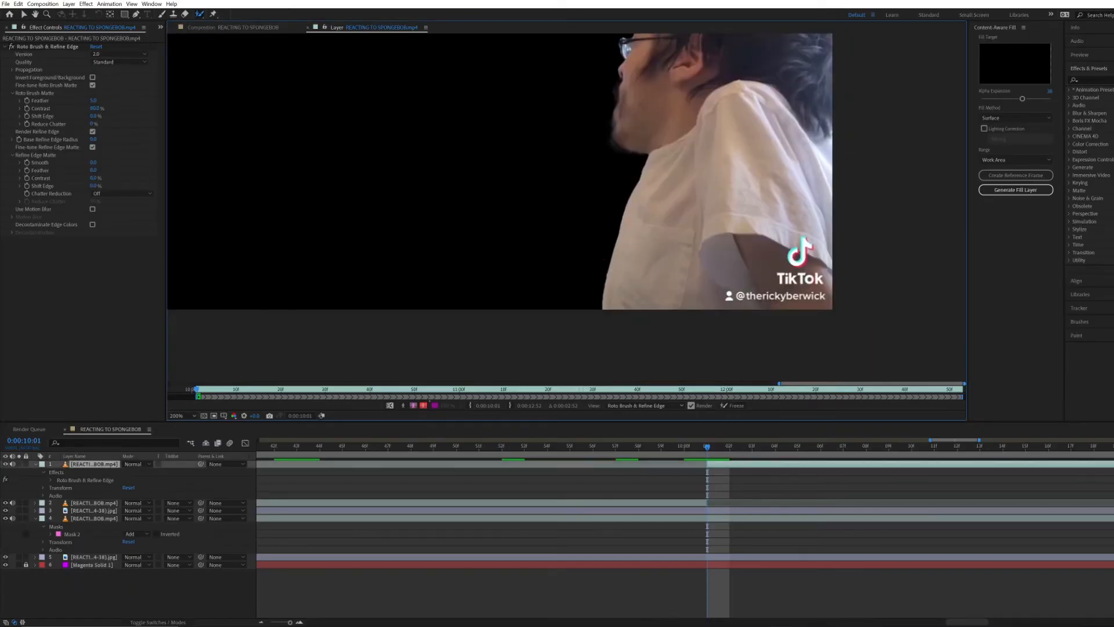
pyautogui.scroll(3, 583, 40)
pyautogui.moveTo(886, 151); pyautogui.dragTo(518, 171)
pyautogui.moveTo(537, 233)
pyautogui.mouseDown()
pyautogui.moveTo(525, 166)
pyautogui.moveTo(565, 120)
pyautogui.mouseUp()
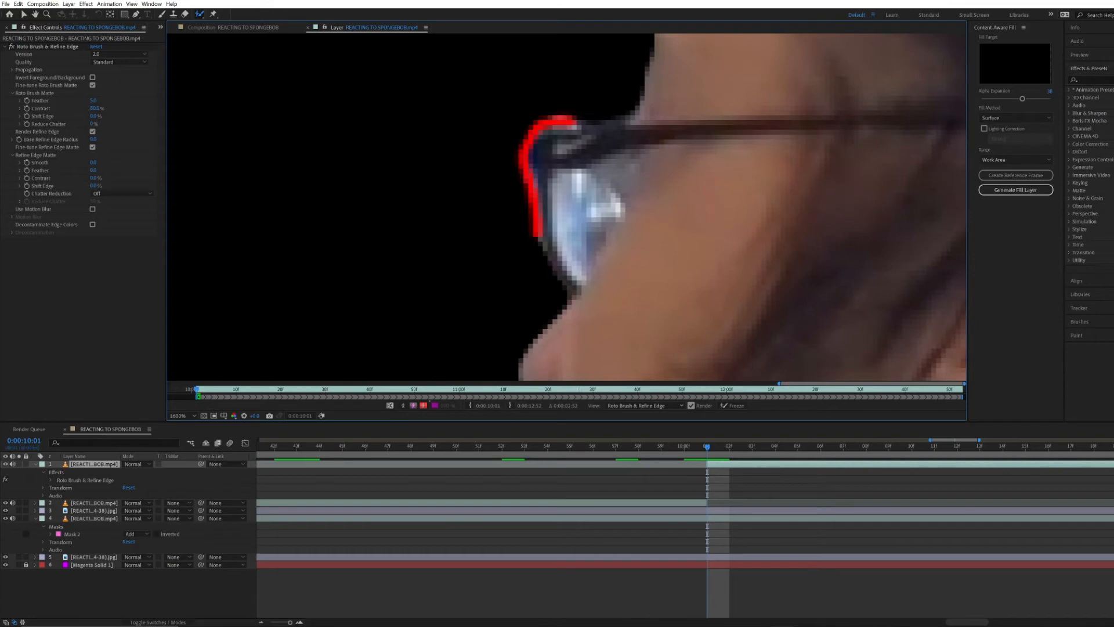
pyautogui.scroll(-5, 569, 214)
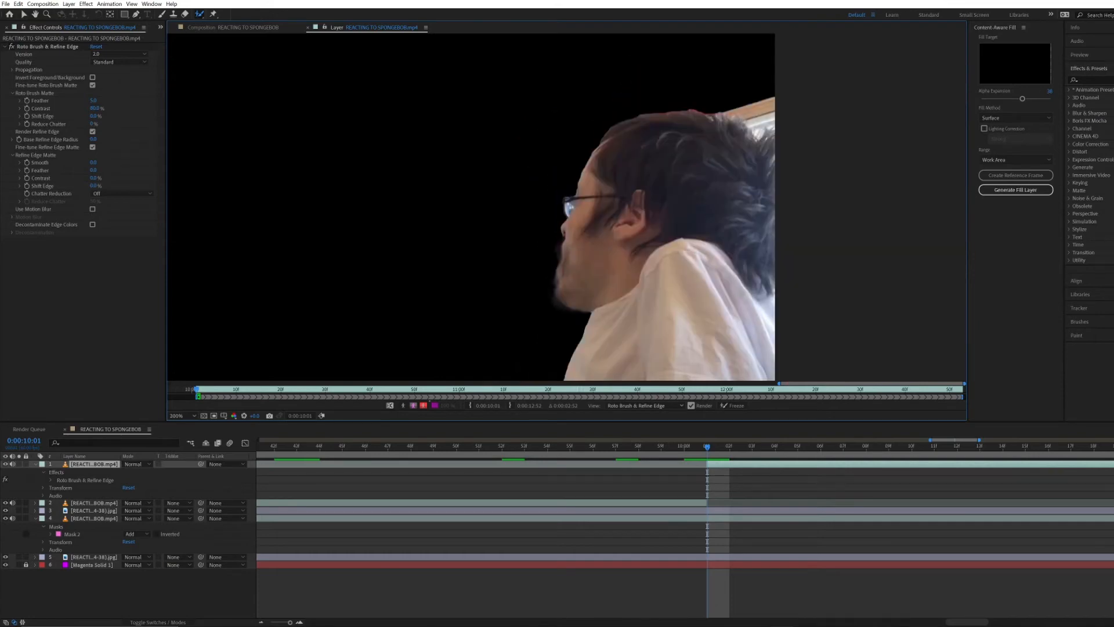
# Touch up the matte along the front of the face at 0:00:10:02, using the alpha boundary as a guide
pyautogui.press('pagedown')
pyautogui.hotkey('alt', '5')
pyautogui.scroll(2, 568, 208)
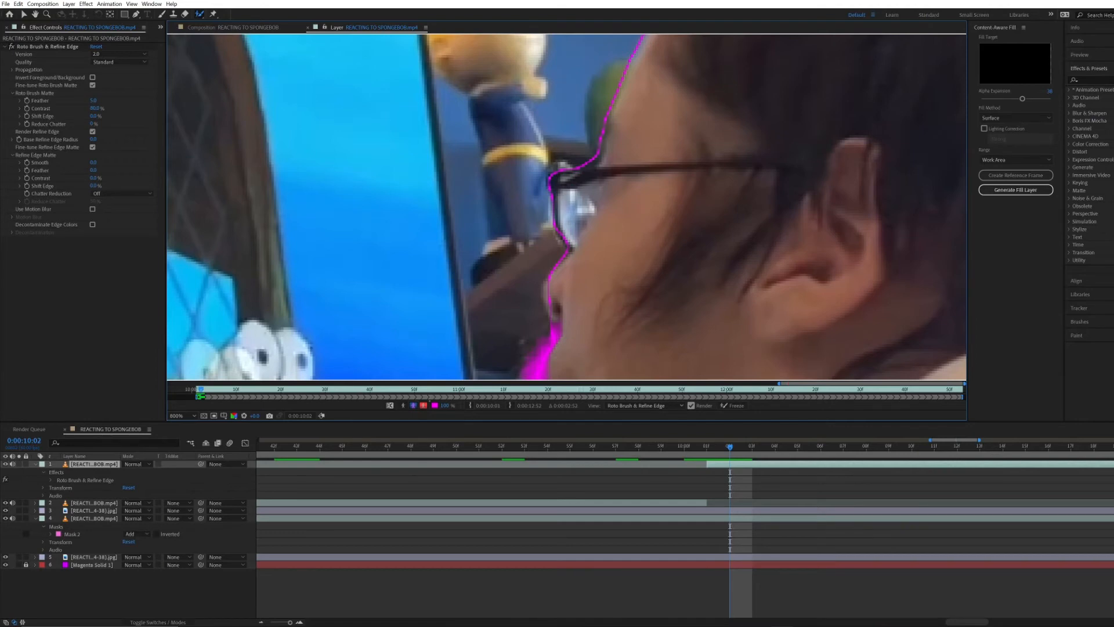
pyautogui.scroll(-1, 572, 214)
pyautogui.moveTo(563, 302); pyautogui.dragTo(572, 230)
pyautogui.hotkey('alt', '5')
pyautogui.scroll(-1, 572, 214)
# Step forward frame by frame from 0:00:10:02 and back again to check the man's matte on black
pyautogui.press('pagedown')
pyautogui.press('pagedown')
pyautogui.press('pagedown')
pyautogui.press('pagedown')
pyautogui.press('pagedown')
pyautogui.press('pagedown')
pyautogui.press('pagedown')
pyautogui.press('pagedown')
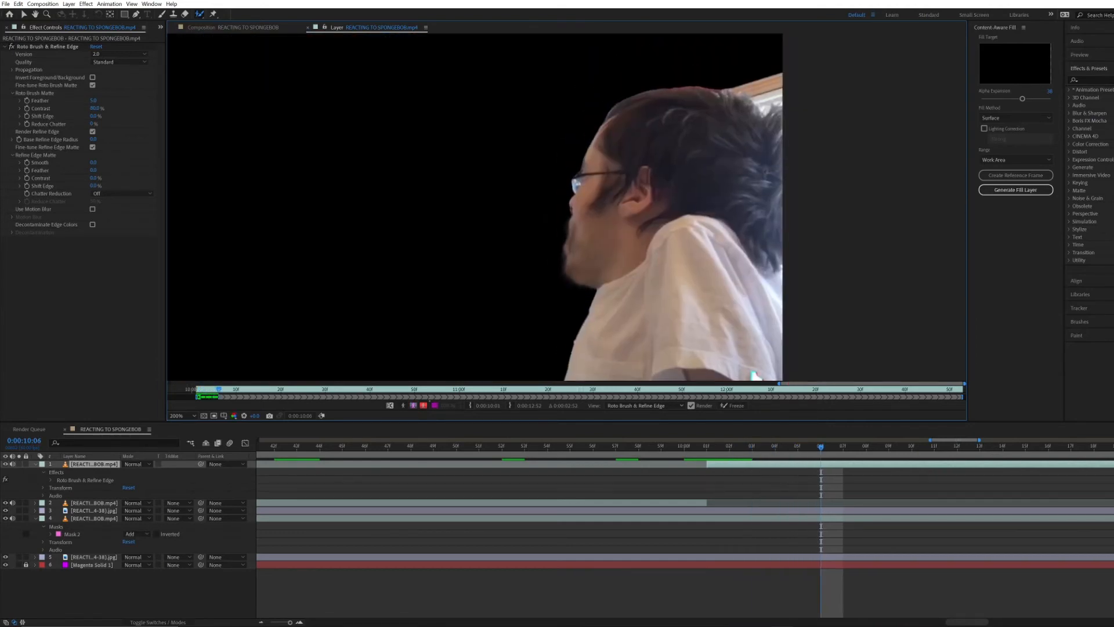
pyautogui.press('pageup')
pyautogui.press('pageup')
pyautogui.press('pageup')
pyautogui.press('pageup')
pyautogui.press('pageup')
pyautogui.press('pageup')
pyautogui.press('pageup')
pyautogui.press('pageup')
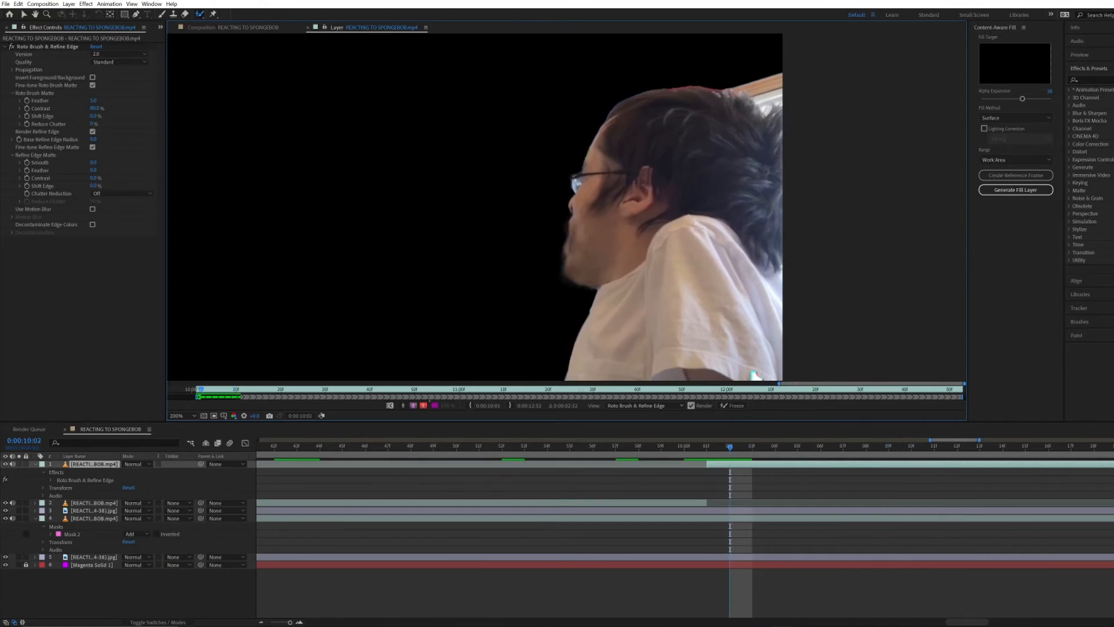
pyautogui.scroll(2, 755, 376)
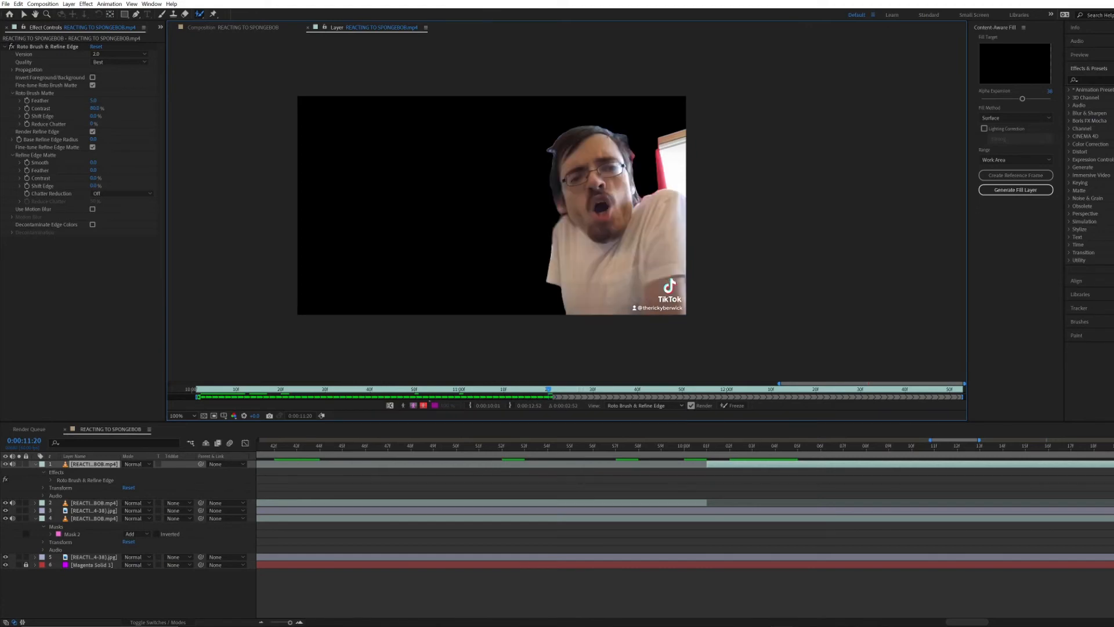
# Return from 0:00:11:20 to 0:00:11:12 and paint a Refine Edge stroke along the hair edge above the glasses
pyautogui.scroll(1, 558, 131)
pyautogui.click(413, 406)
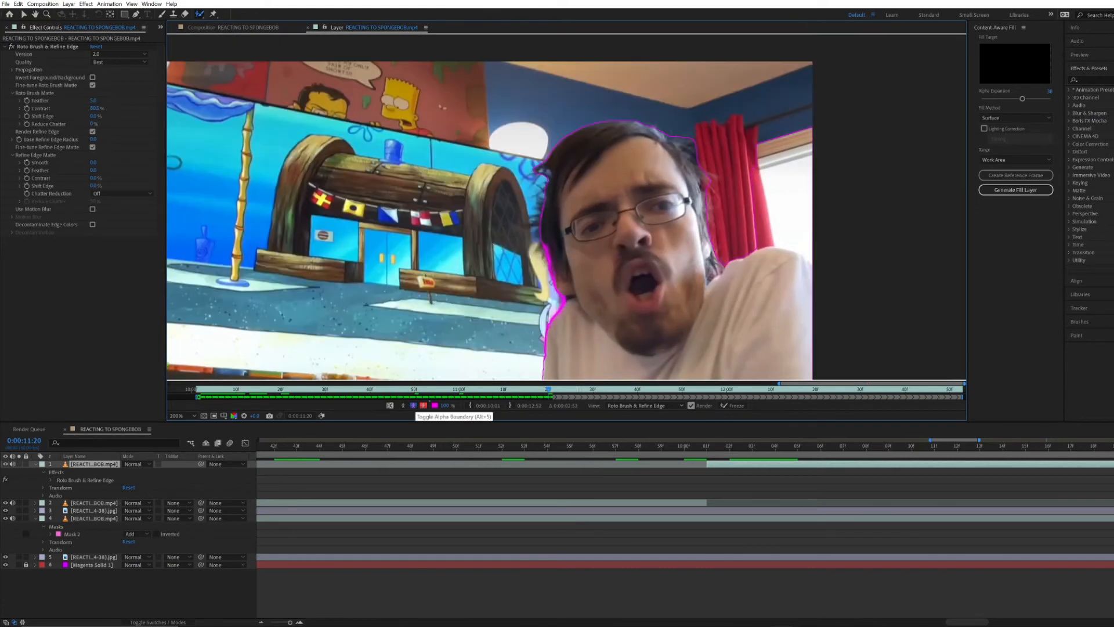
pyautogui.click(413, 406)
pyautogui.click(413, 406)
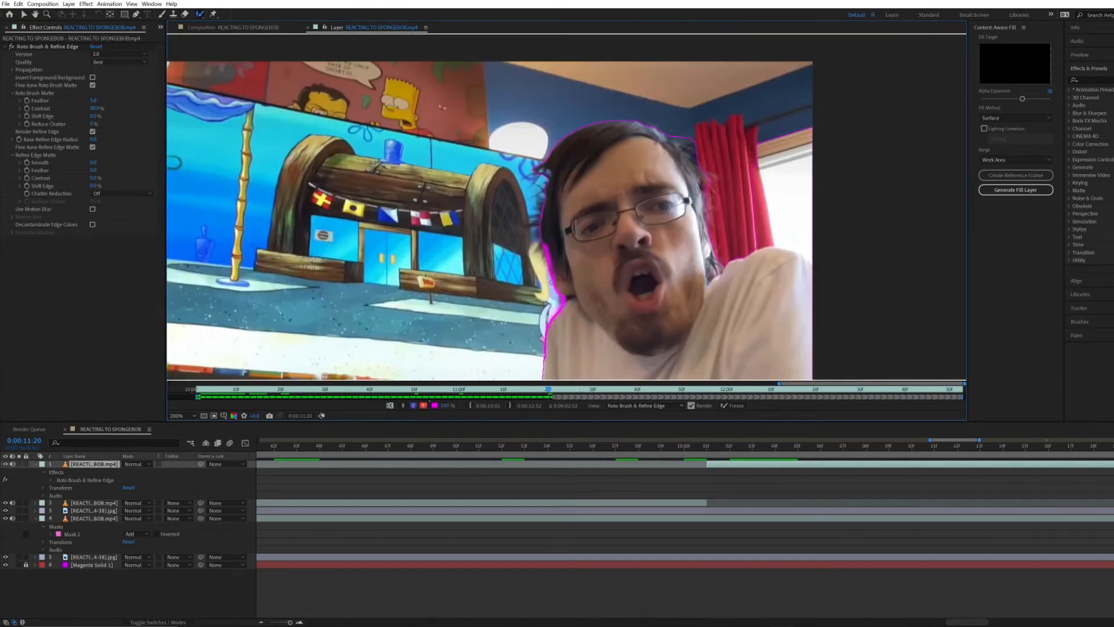
pyautogui.moveTo(531, 389); pyautogui.dragTo(503, 390)
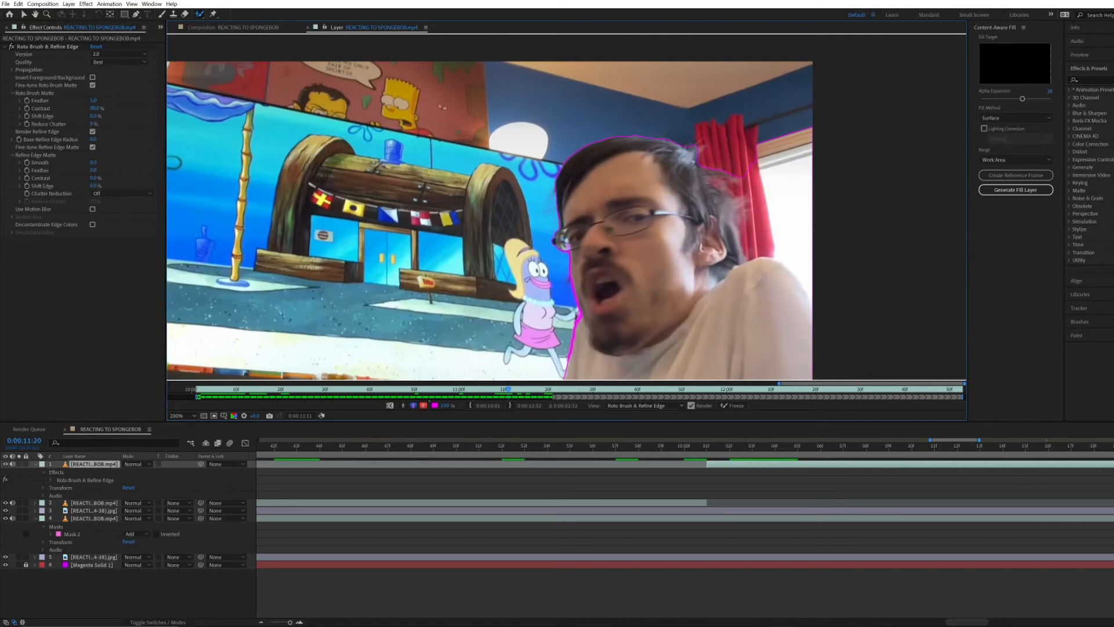
pyautogui.press('pagedown')
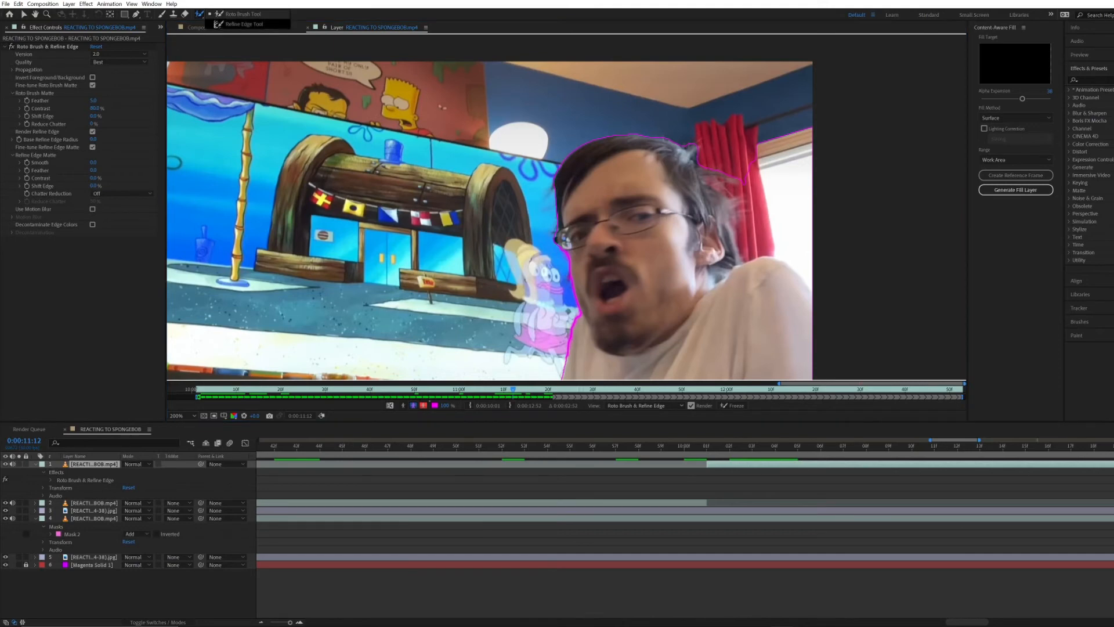
pyautogui.scroll(3, 569, 209)
pyautogui.scroll(-2, 566, 207)
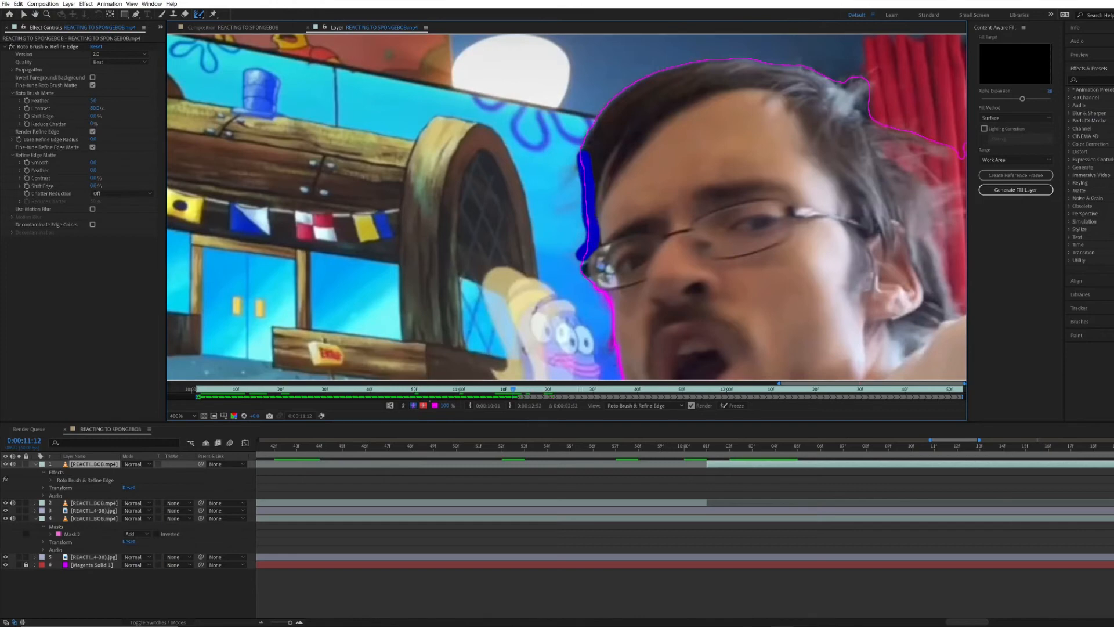
pyautogui.click(413, 405)
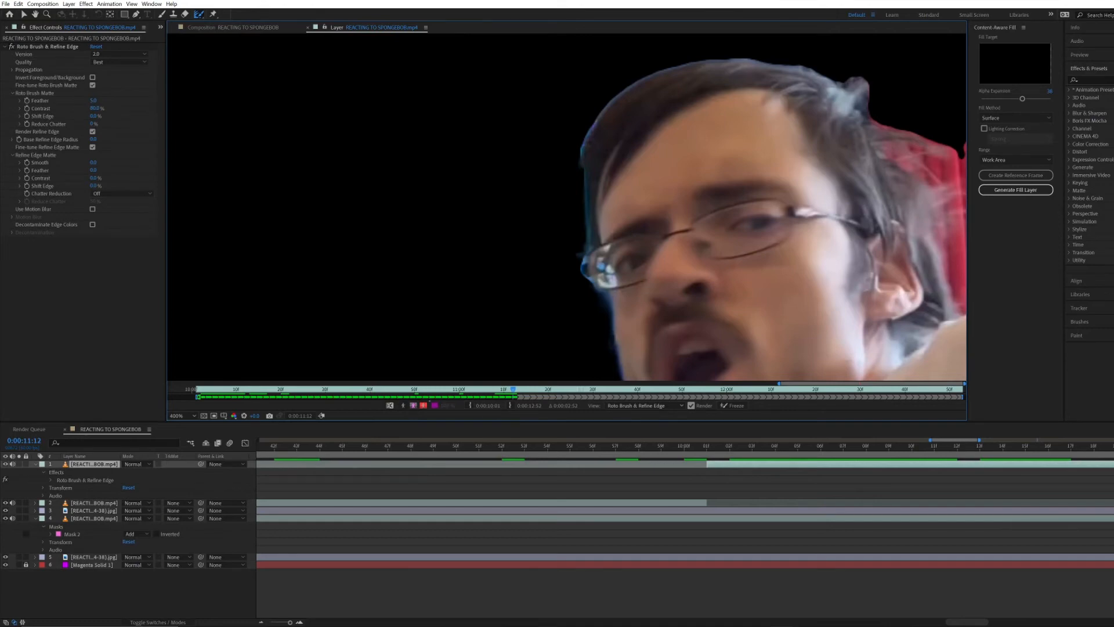
# Review the hair matte between 0:00:11:12 and 0:00:11:20 and paint Refine Edge over the stray tuft at 0:00:11:16
pyautogui.moveTo(513, 390); pyautogui.dragTo(548, 389)
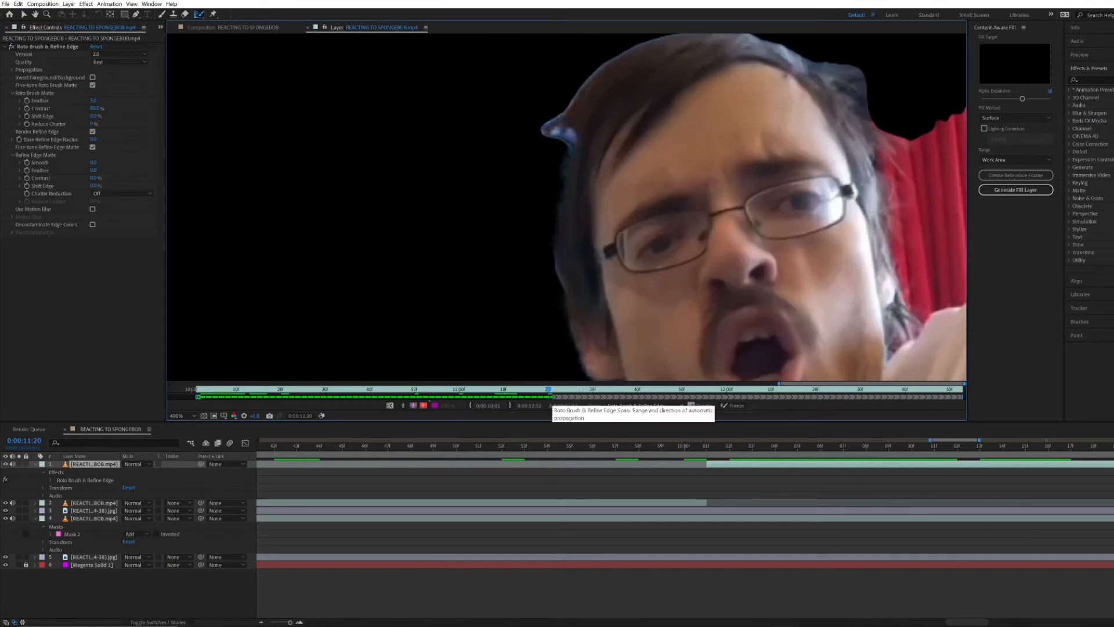
pyautogui.press('pageup')
pyautogui.press('pageup')
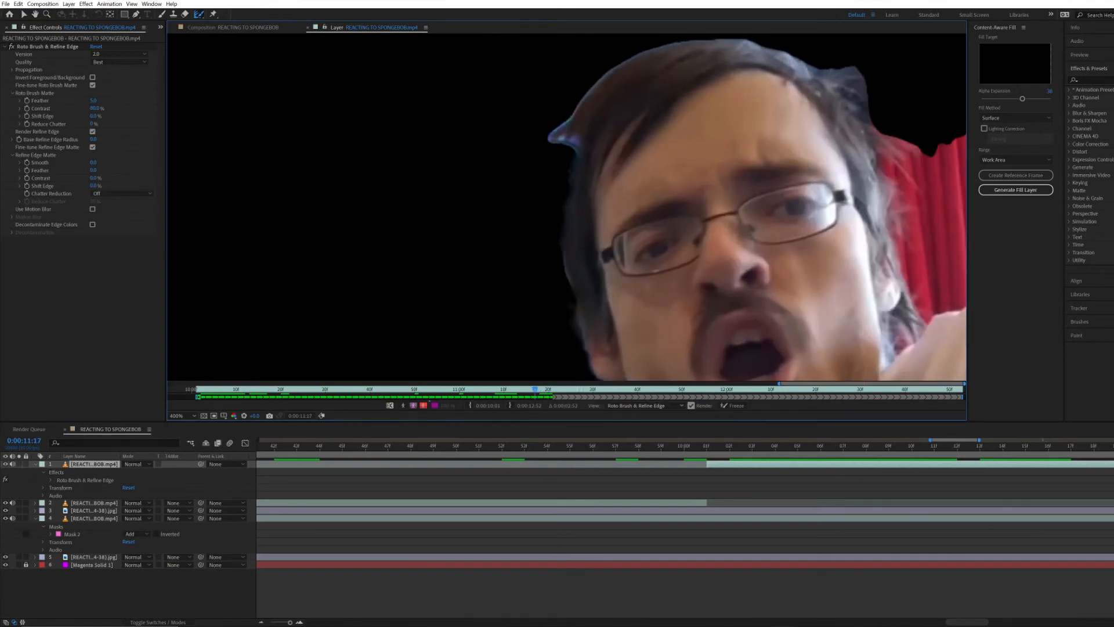
pyautogui.press('pageup')
pyautogui.press('pageup')
pyautogui.press('pageup')
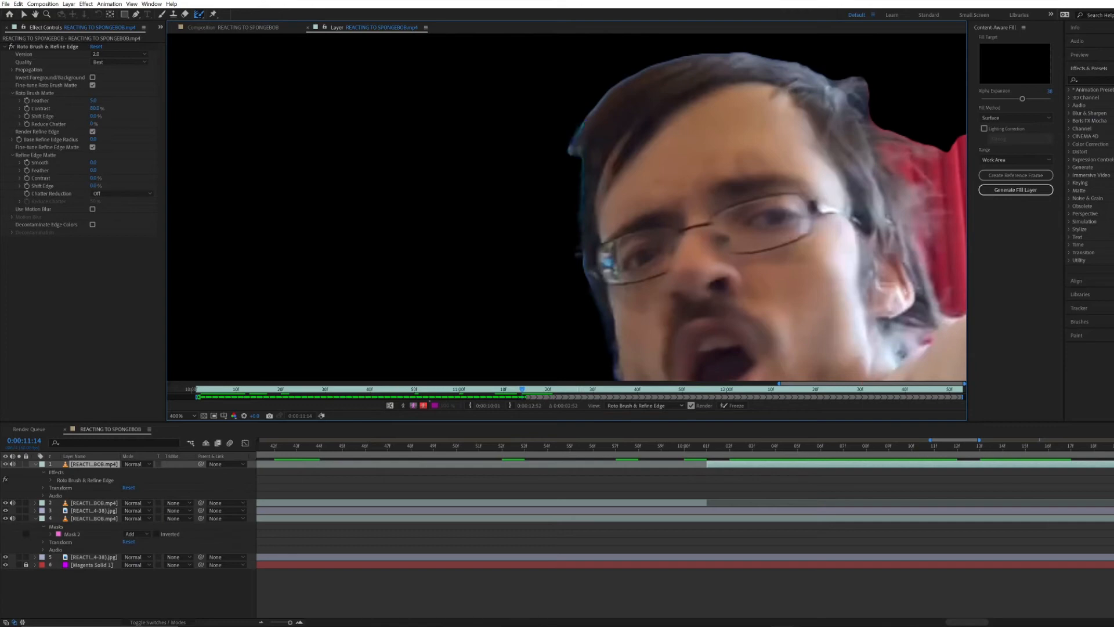
pyautogui.press('pagedown')
pyautogui.press('pagedown')
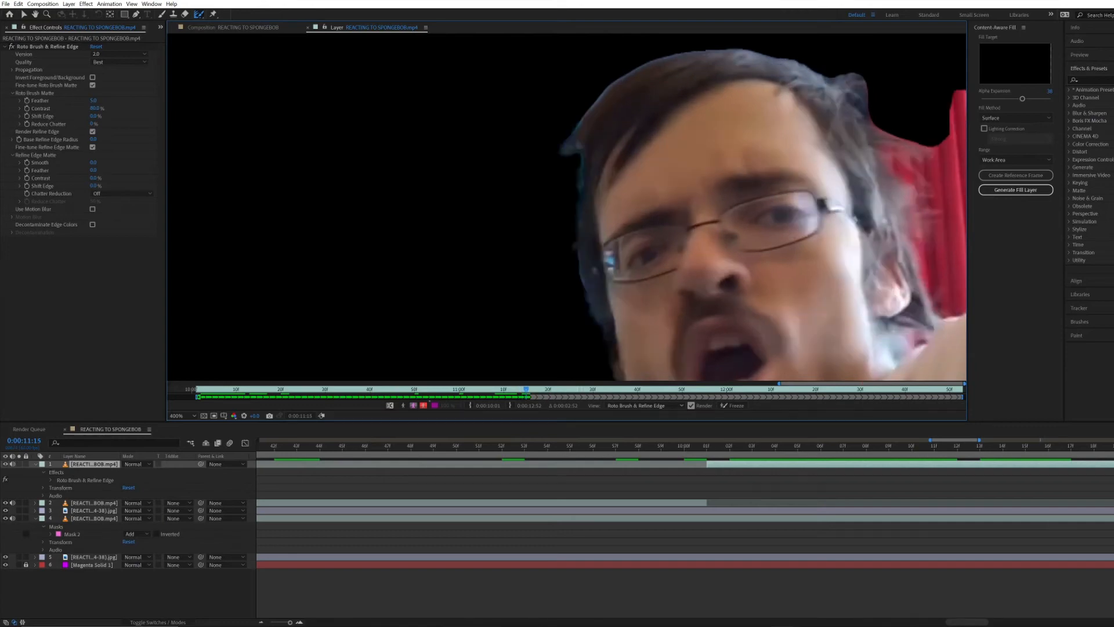
pyautogui.press('pagedown')
pyautogui.press('pagedown')
pyautogui.press('pagedown')
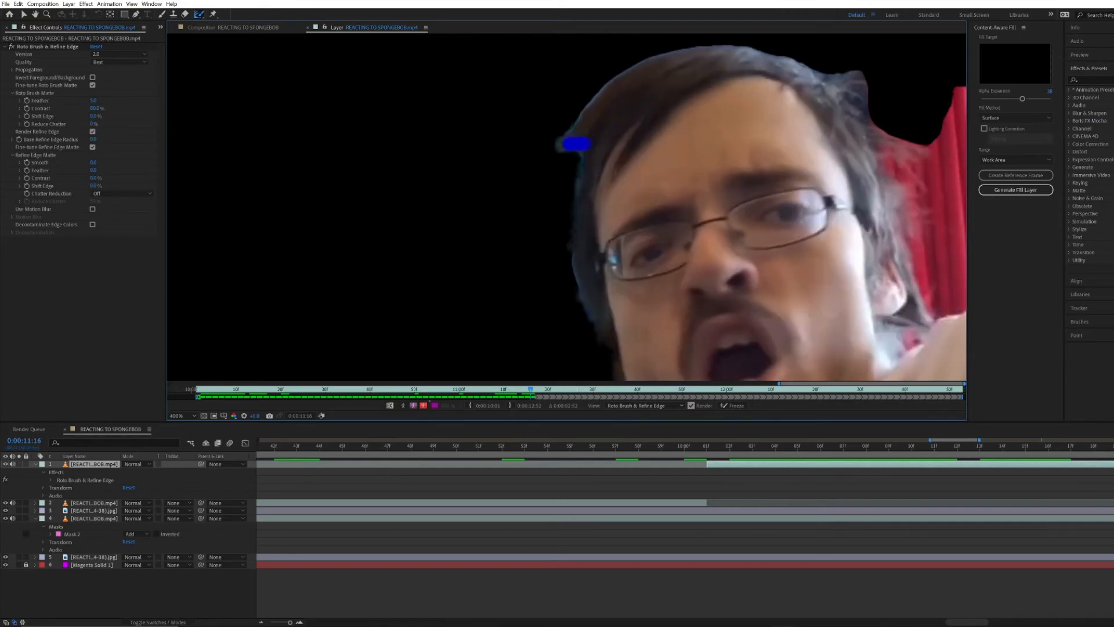
# Step forward through the frames up to 0:00:11:30 and examine the man's cut-out on black
pyautogui.press('pagedown')
pyautogui.press('pagedown')
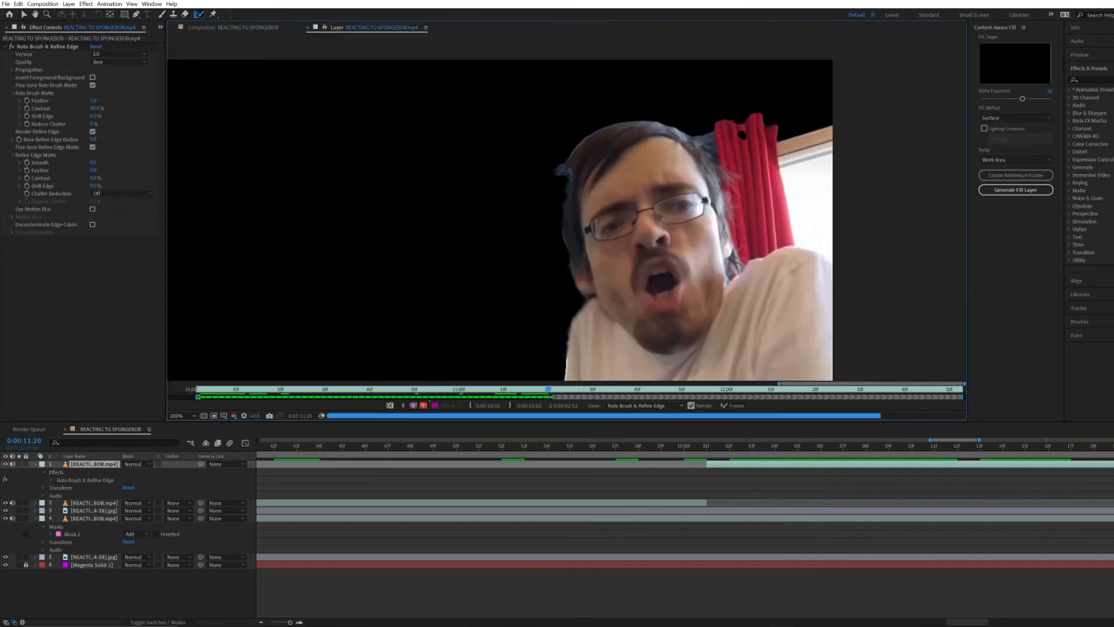
pyautogui.press('pagedown')
pyautogui.press('pagedown')
pyautogui.press('pagedown')
pyautogui.press('pagedown')
pyautogui.press('pagedown')
pyautogui.press(',')
pyautogui.press('pagedown')
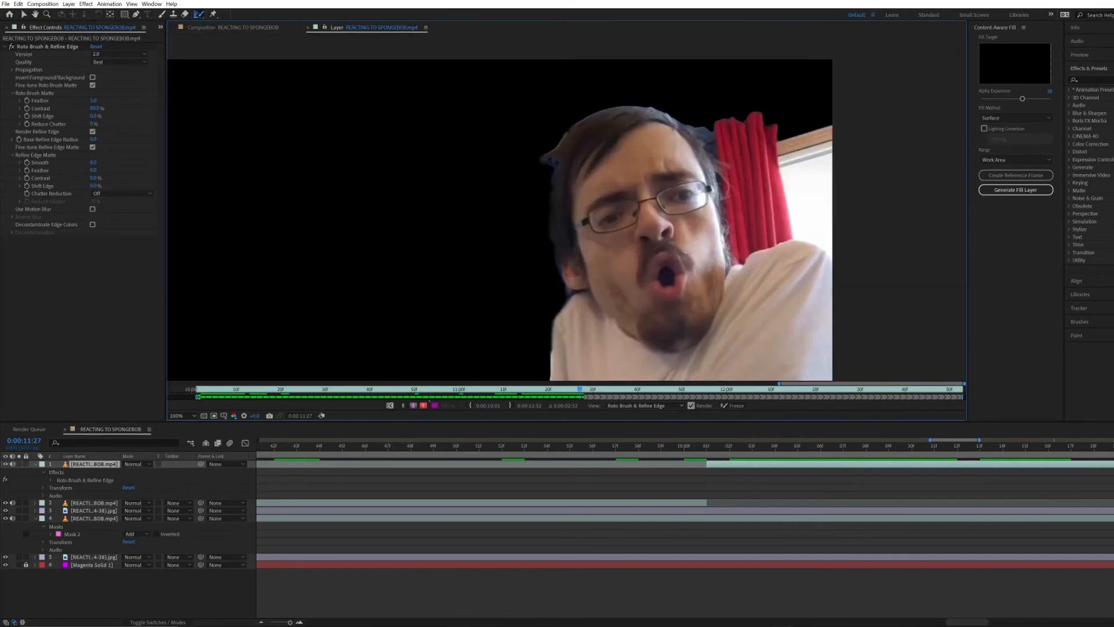
pyautogui.press('pagedown')
pyautogui.press('pagedown')
pyautogui.press('pagedown')
pyautogui.press(',')
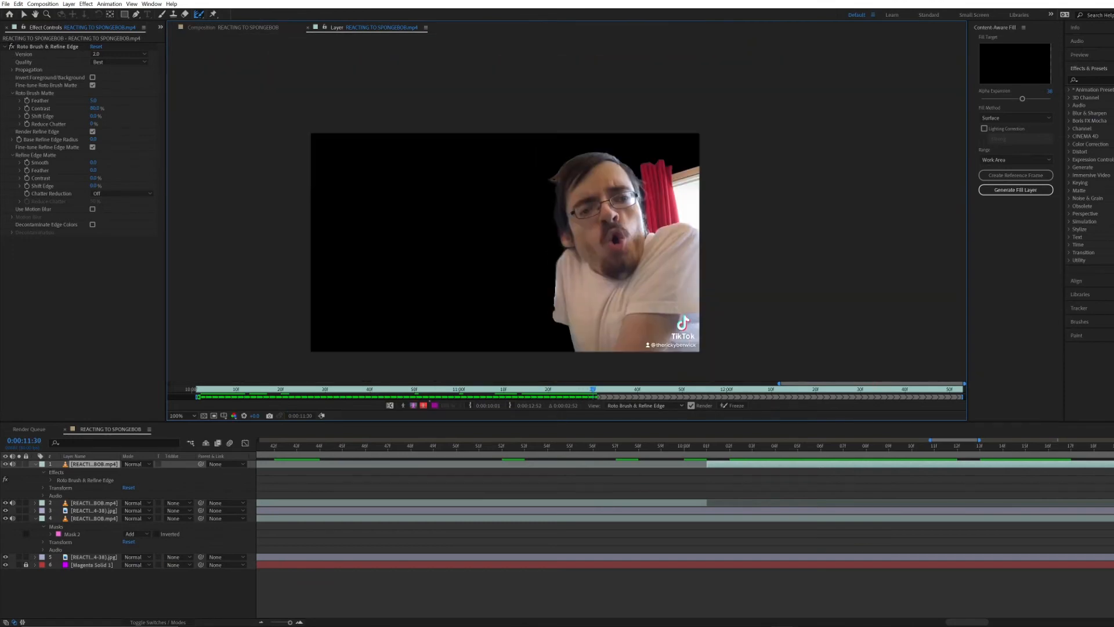
# Go back to 0:00:11:22 with the alpha boundary shown and add the raised fist and forearm to the Roto Brush selection
pyautogui.hotkey('alt', '5')
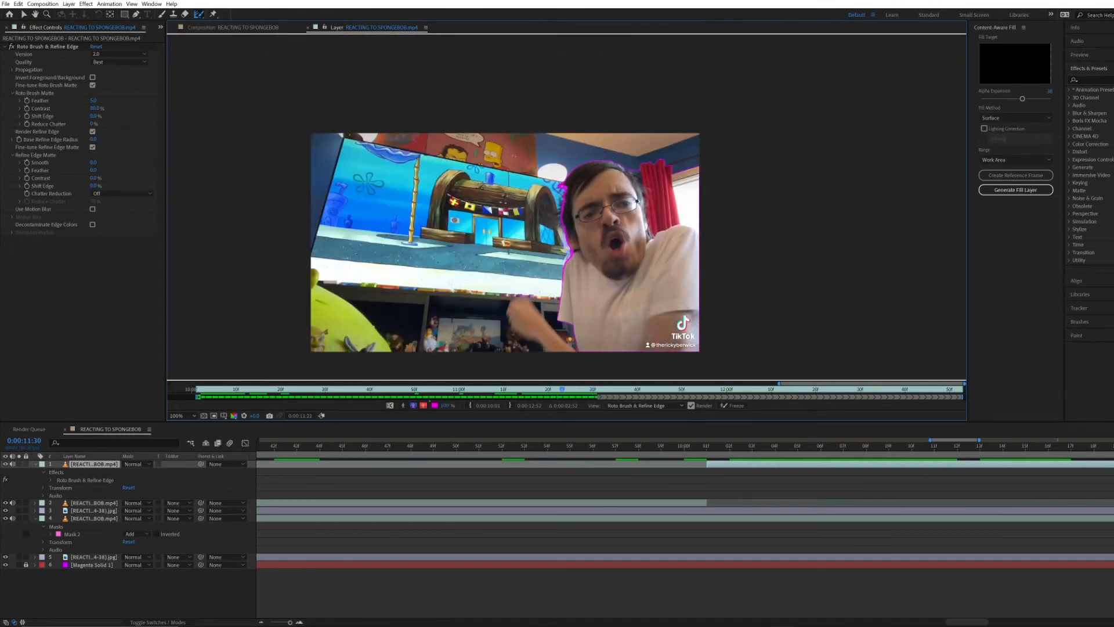
pyautogui.press('pageup')
pyautogui.press('pageup')
pyautogui.press('pageup')
pyautogui.press('pageup')
pyautogui.press('pageup')
pyautogui.press('pageup')
pyautogui.press('pageup')
pyautogui.press('pageup')
pyautogui.press('.')
pyautogui.moveTo(505, 232)
pyautogui.mouseDown()
pyautogui.moveTo(586, 290)
pyautogui.moveTo(607, 330)
pyautogui.mouseUp()
pyautogui.press('.')
# Subtract the shelf background around the fist and forearm from the selection at 0:00:11:22
pyautogui.moveTo(414, 233); pyautogui.dragTo(577, 303)
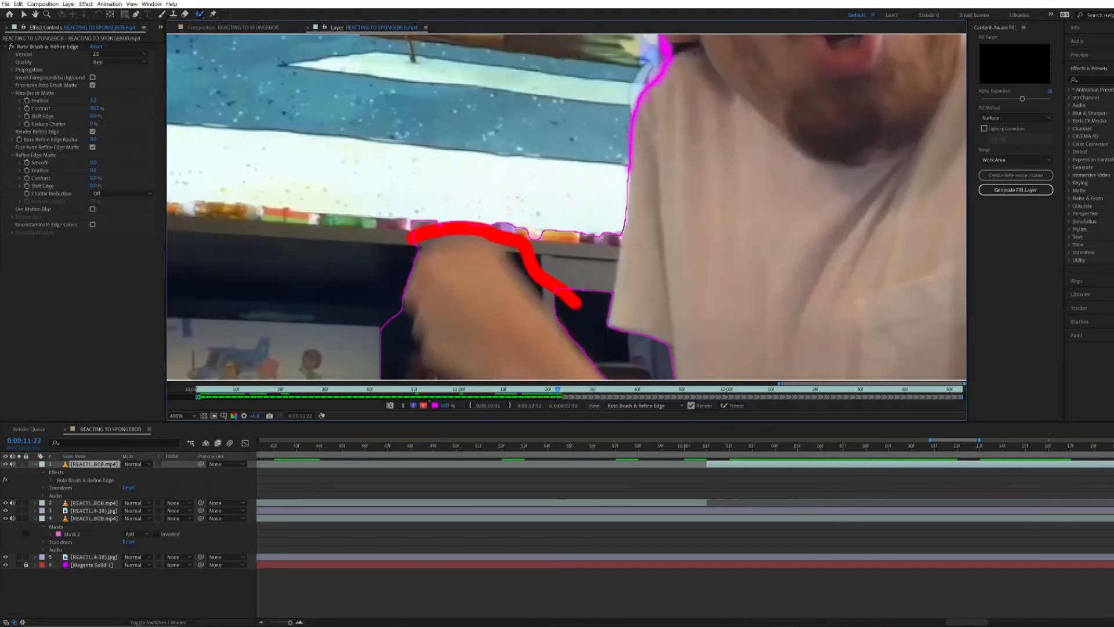
pyautogui.moveTo(488, 317); pyautogui.dragTo(489, 243)
pyautogui.moveTo(393, 244)
pyautogui.mouseDown()
pyautogui.moveTo(530, 369)
pyautogui.moveTo(539, 305)
pyautogui.mouseUp()
pyautogui.moveTo(540, 305); pyautogui.dragTo(544, 309)
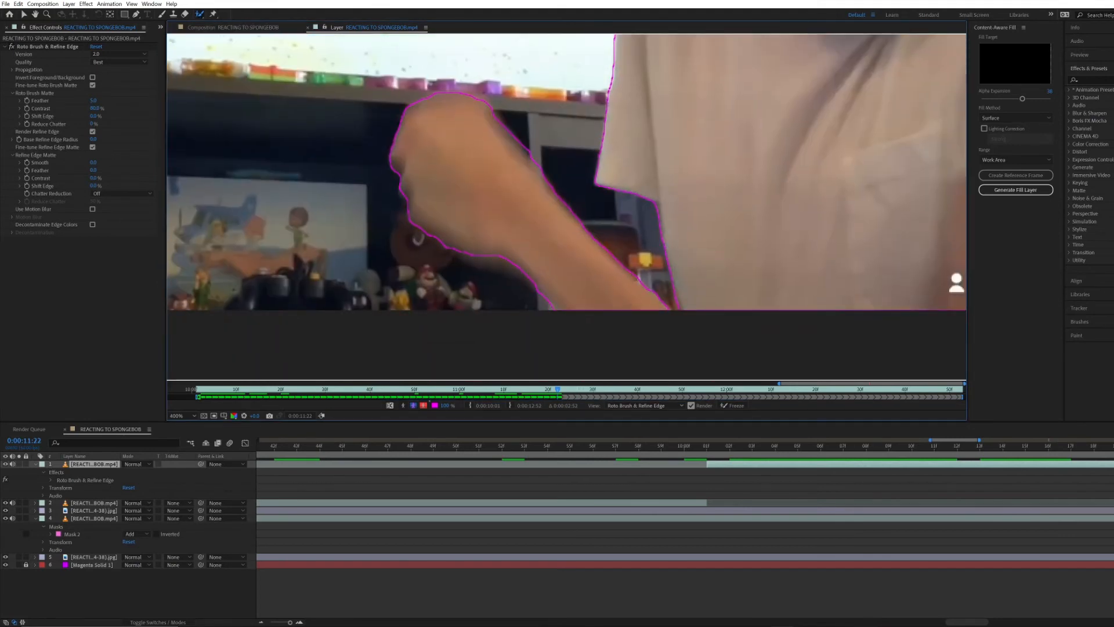
# Step forward from 0:00:11:22 to 0:00:11:41 in the alpha view and examine the arm's cut-out
pyautogui.click(413, 406)
pyautogui.press(',')
pyautogui.press('pagedown')
pyautogui.press('pagedown')
pyautogui.press('pagedown')
pyautogui.press('pagedown')
pyautogui.press('pagedown')
pyautogui.press('pagedown')
pyautogui.press('pagedown')
pyautogui.hotkey('alt', '4')
pyautogui.hotkey('alt', '4')
pyautogui.press('pagedown')
pyautogui.press('pagedown')
pyautogui.press('pagedown')
pyautogui.press('pagedown')
pyautogui.press('pagedown')
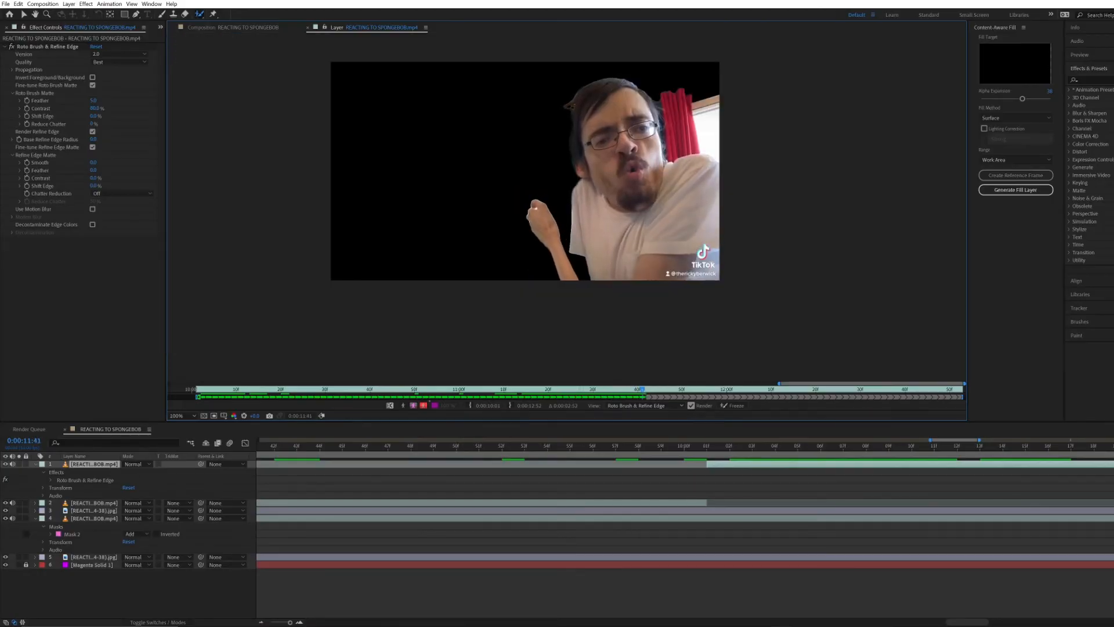
# Go back to 0:00:11:36 with the alpha boundary shown and subtract the white gap inside the fist
pyautogui.click(413, 406)
pyautogui.scroll(3, 542, 208)
pyautogui.press('pageup')
pyautogui.press('pageup')
pyautogui.press('pageup')
pyautogui.press('pageup')
pyautogui.press('pageup')
pyautogui.press('pageup')
pyautogui.press('pageup')
pyautogui.press('pageup')
pyautogui.press('pageup')
pyautogui.press('pageup')
pyautogui.scroll(2, 514, 194)
pyautogui.press('pagedown')
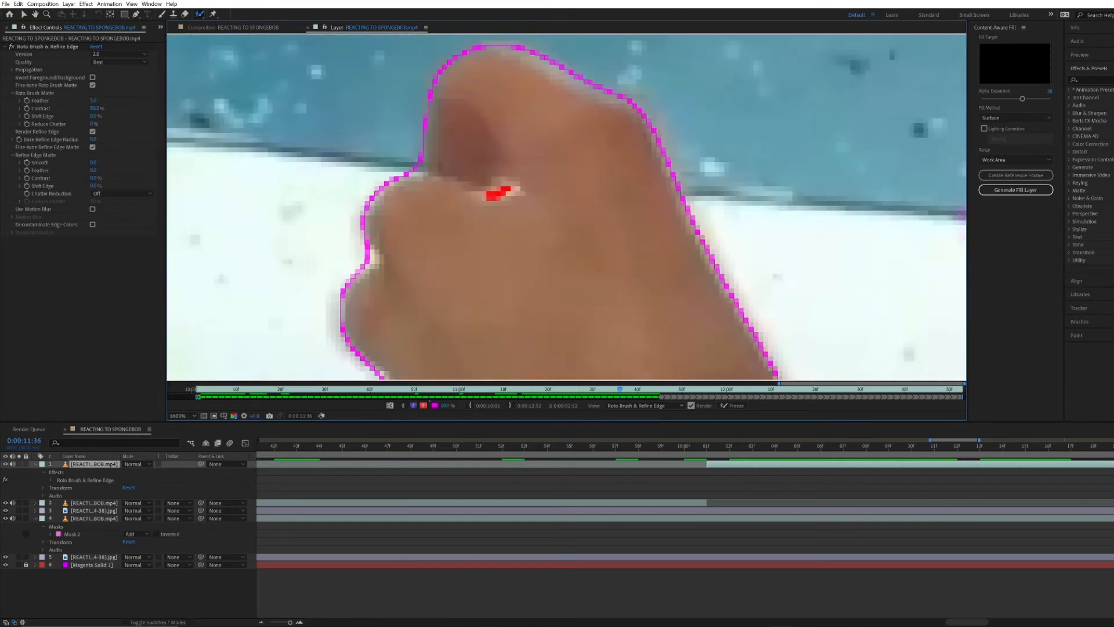
# Subtract the white gap inside the fist on the frames from 0:00:11:37 to 0:00:11:40 and advance to 0:00:11:43
pyautogui.scroll(-2, 503, 191)
pyautogui.press('pagedown')
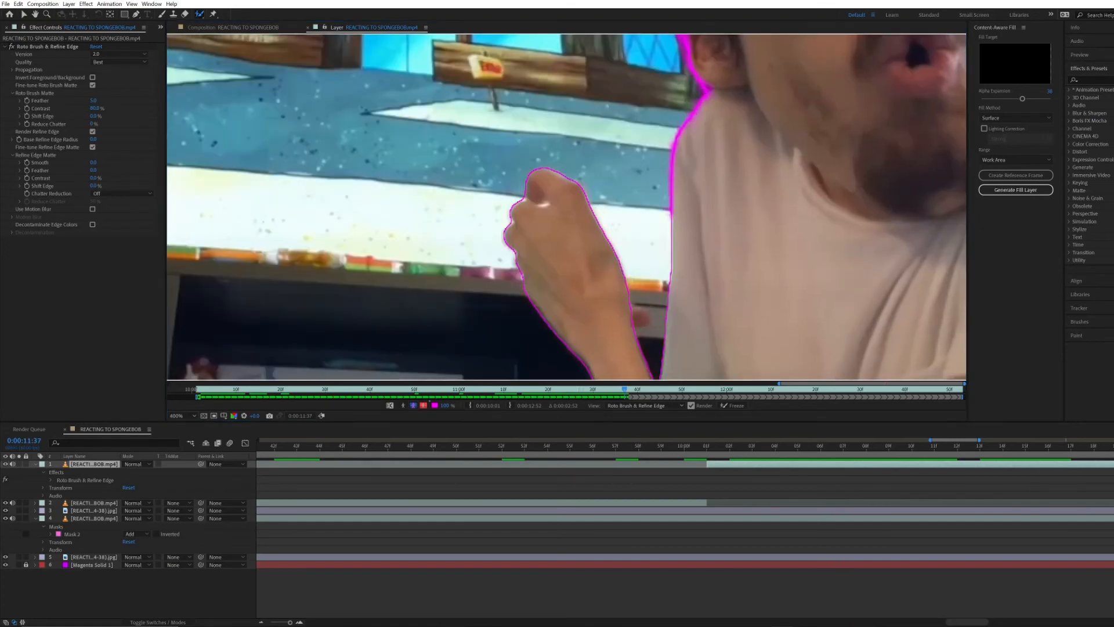
pyautogui.scroll(1, 534, 201)
pyautogui.moveTo(532, 200)
pyautogui.mouseDown()
pyautogui.moveTo(513, 204)
pyautogui.moveTo(510, 193)
pyautogui.moveTo(524, 203)
pyautogui.mouseUp()
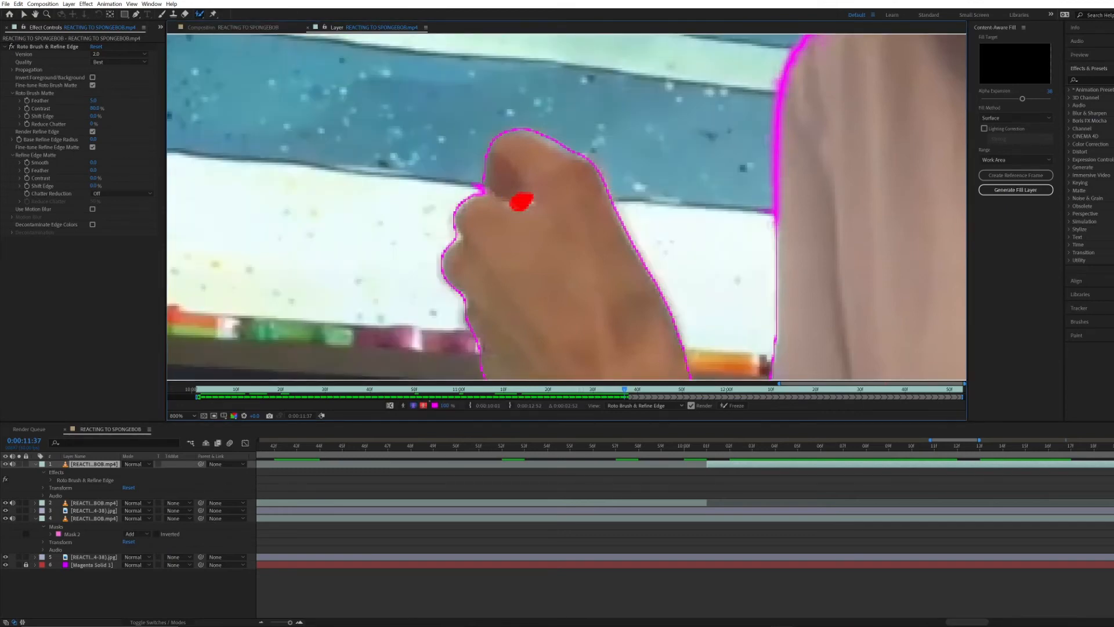
pyautogui.press('pagedown')
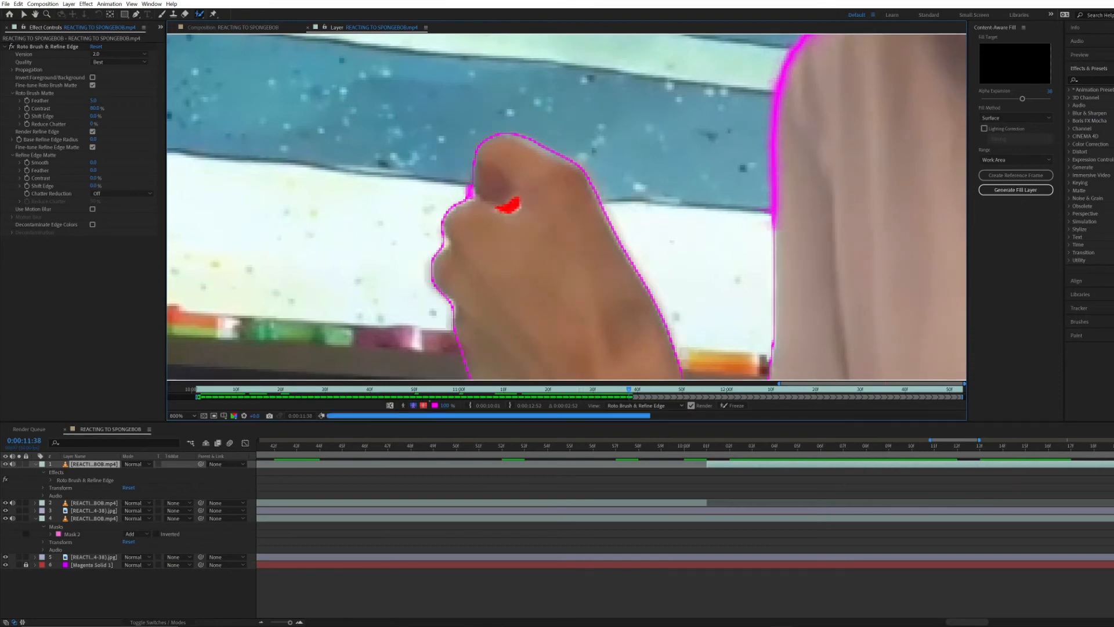
pyautogui.press('pagedown')
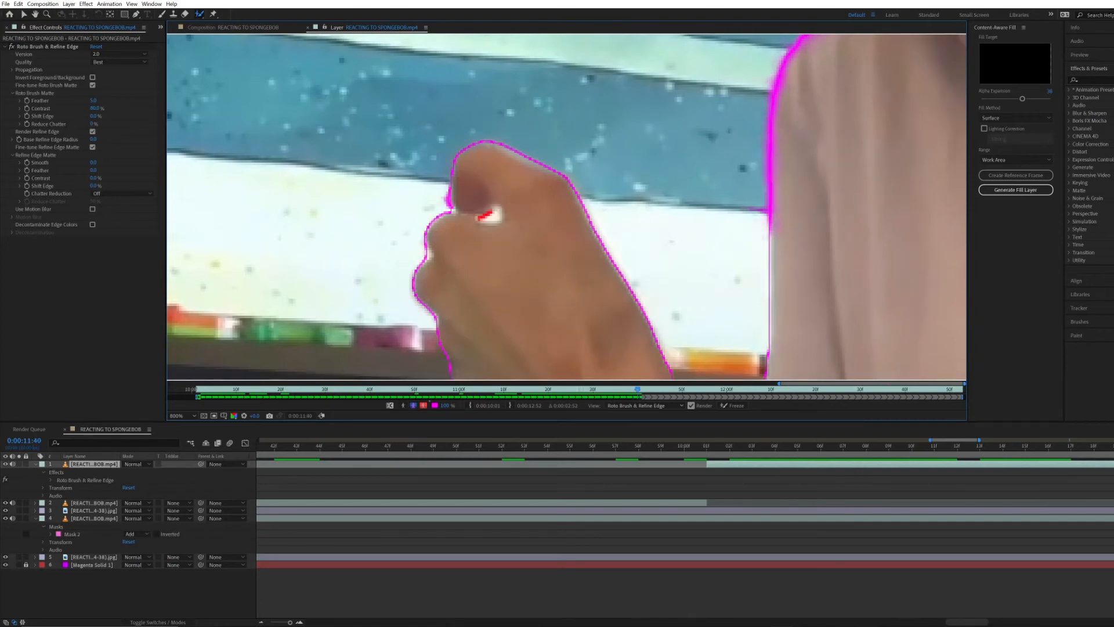
pyautogui.press('pagedown')
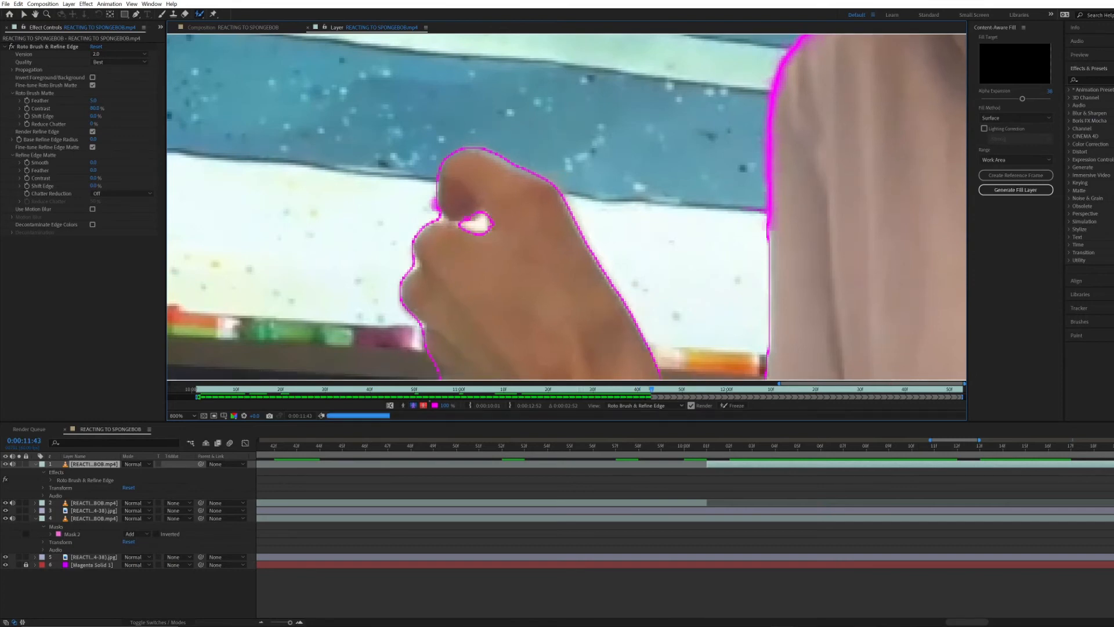
# Advance to 0:00:11:45 and subtract the white gap inside the fist from the selection
pyautogui.press('pagedown')
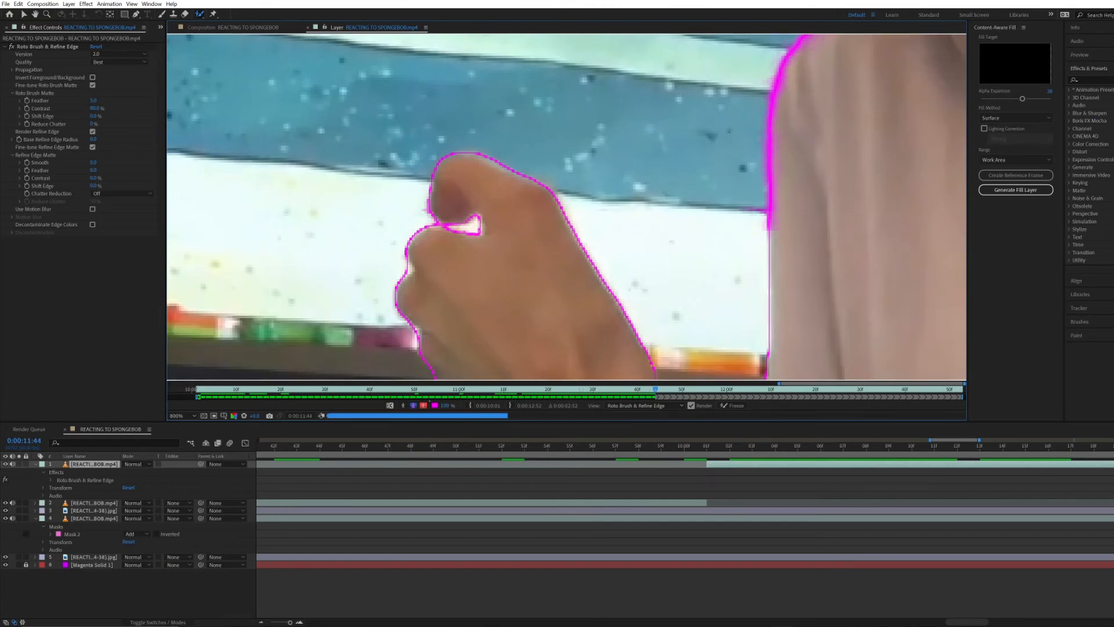
pyautogui.press('pagedown')
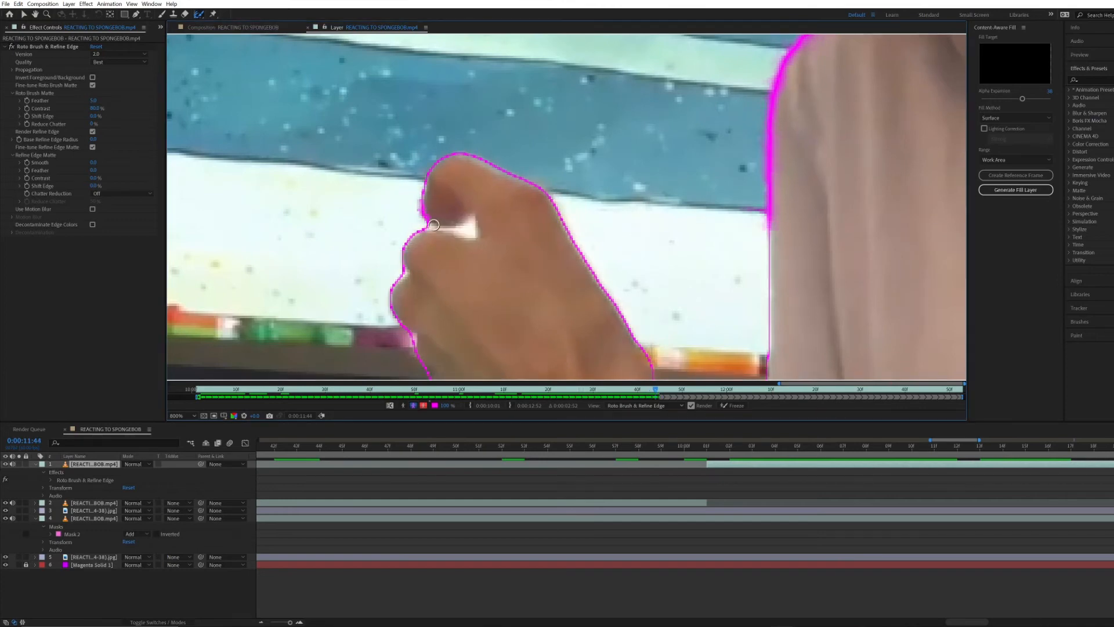
pyautogui.moveTo(465, 227)
pyautogui.mouseDown()
pyautogui.moveTo(426, 231)
pyautogui.moveTo(467, 227)
pyautogui.mouseUp()
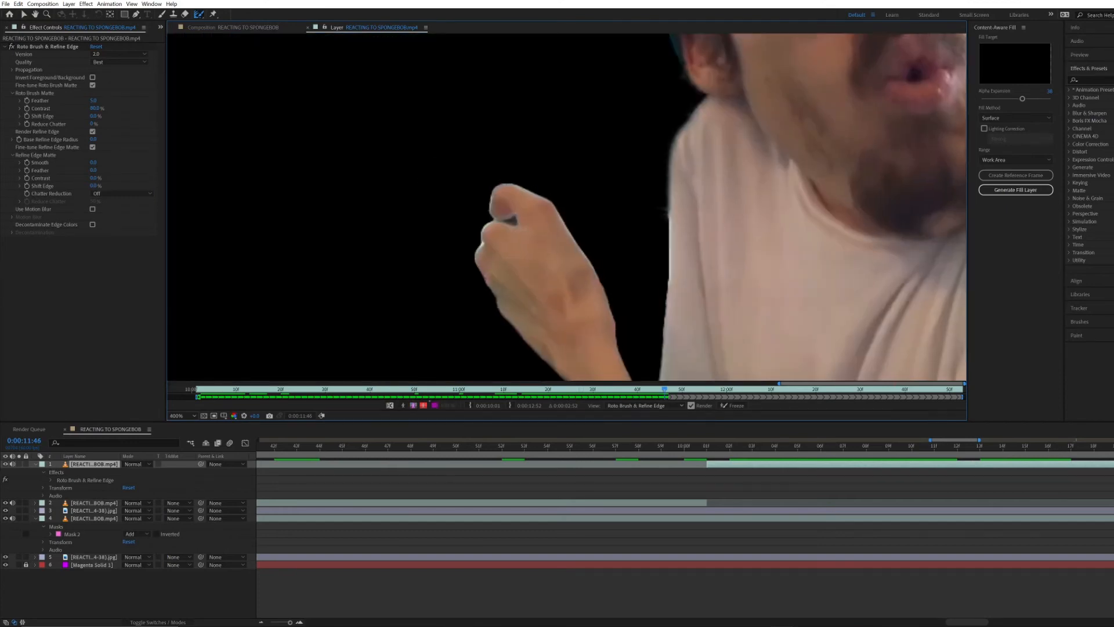
# Step forward to 0:00:11:52 in the alpha view, checking the arm and head cut-out, and save the project
pyautogui.press('pagedown')
pyautogui.press('pagedown')
pyautogui.press('pagedown')
pyautogui.scroll(-1, 567, 207)
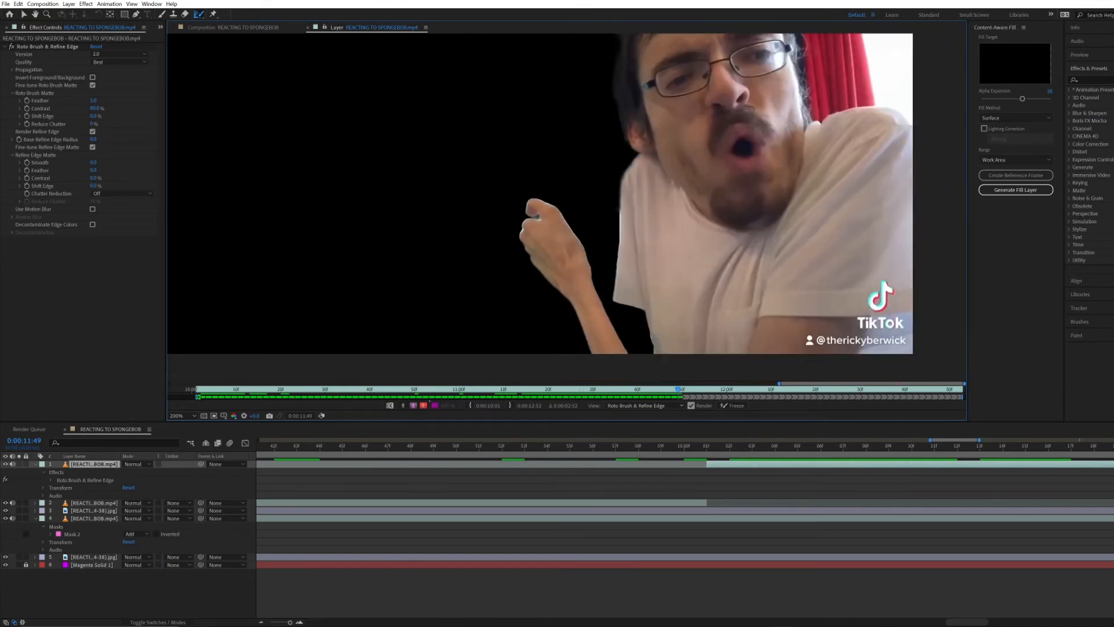
pyautogui.moveTo(695, 129); pyautogui.dragTo(685, 234)
pyautogui.press('pagedown')
pyautogui.press('pagedown')
pyautogui.press('pagedown')
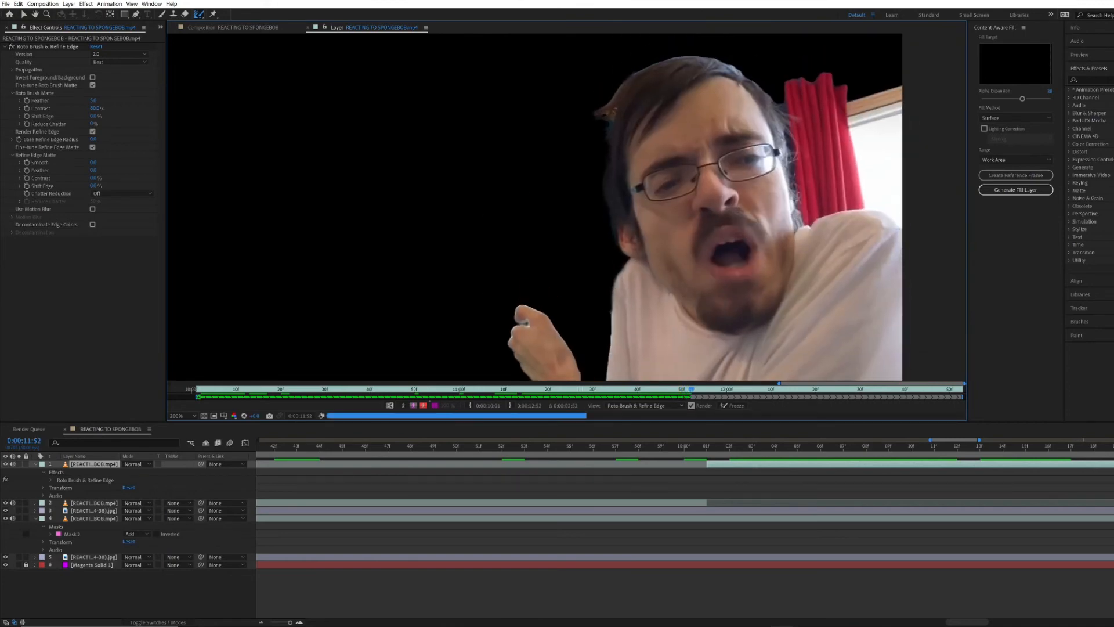
pyautogui.press(',')
pyautogui.click(6, 4)
pyautogui.click(29, 83)
# Step back through the frames before 0:00:11:52 and examine the fist's cut-out
pyautogui.press('pageup')
pyautogui.press('pageup')
pyautogui.press('pageup')
pyautogui.press('pageup')
pyautogui.press('pageup')
pyautogui.press('pageup')
pyautogui.press('pageup')
pyautogui.press('pageup')
pyautogui.press('pageup')
pyautogui.press('pageup')
pyautogui.press('pageup')
pyautogui.press('pageup')
pyautogui.press('pageup')
# At 0:00:11:45, subtract the grey gap inside the fist and add the lost fingertip back to the selection
pyautogui.press('pagedown')
pyautogui.press('pagedown')
pyautogui.press('pagedown')
pyautogui.press('pagedown')
pyautogui.press('pagedown')
pyautogui.press('pagedown')
pyautogui.scroll(3, 567, 207)
pyautogui.moveTo(476, 365); pyautogui.dragTo(569, 63)
pyautogui.scroll(1, 567, 207)
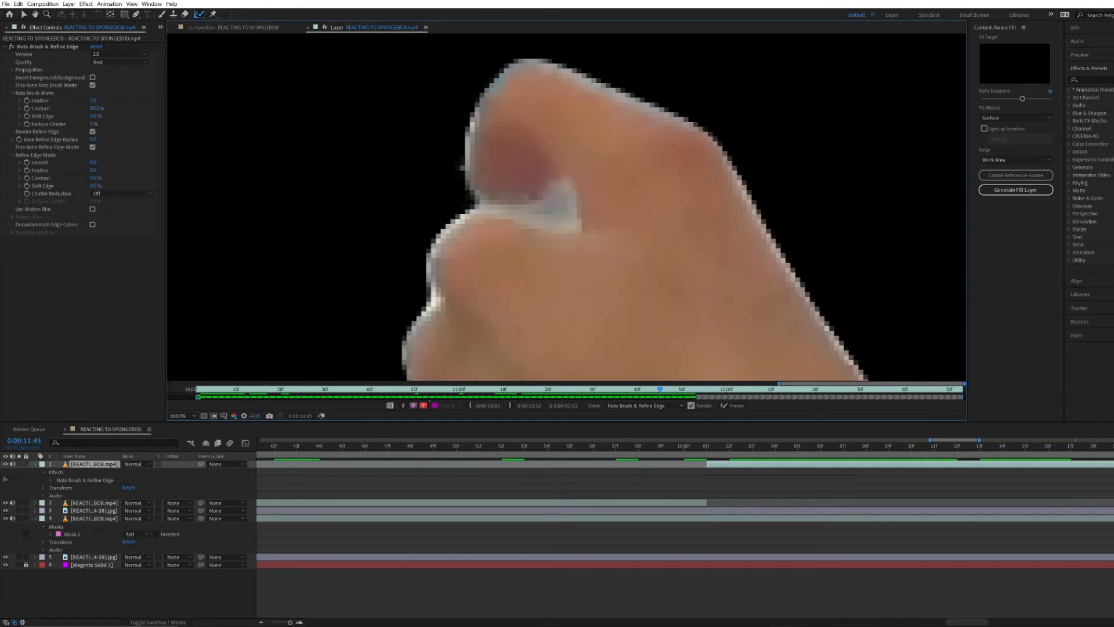
pyautogui.keyDown('alt'); pyautogui.click(199, 14); pyautogui.keyUp('alt')
pyautogui.moveTo(545, 214)
pyautogui.mouseDown()
pyautogui.moveTo(563, 213)
pyautogui.moveTo(552, 204)
pyautogui.mouseUp()
pyautogui.hotkey('ctrl', 'z')
pyautogui.hotkey('ctrl', 'z')
pyautogui.keyDown('alt'); pyautogui.click(554, 219); pyautogui.keyUp('alt')
pyautogui.click(615, 146)
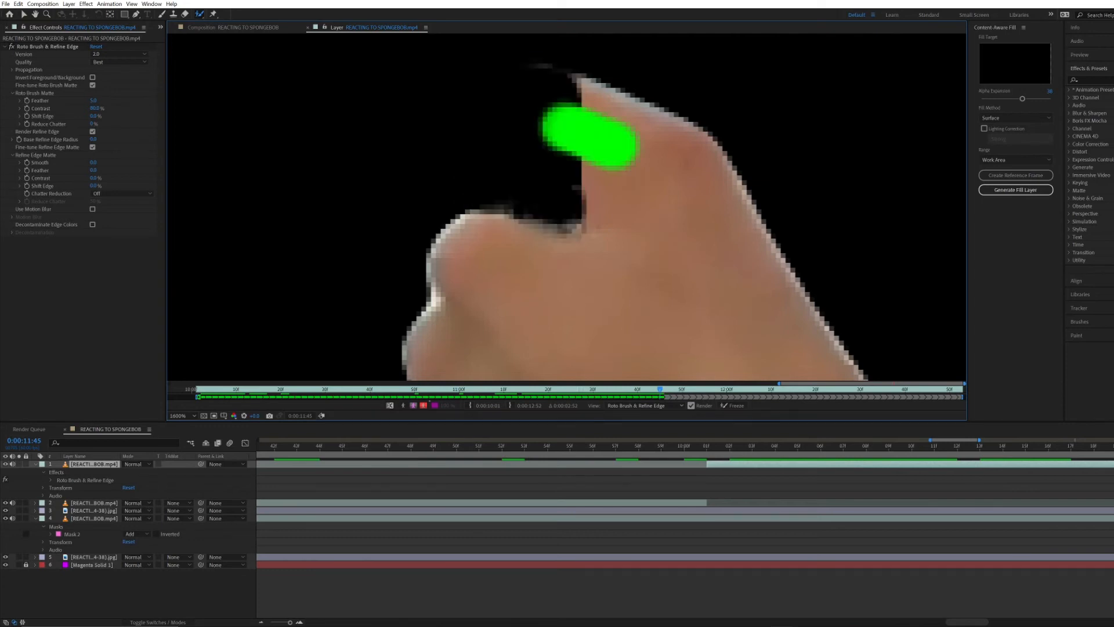
# Step forward from 0:00:11:45 to 0:00:11:52 and examine the fist and forearm cut-out
pyautogui.scroll(-2, 567, 208)
pyautogui.press('pagedown')
pyautogui.press('pagedown')
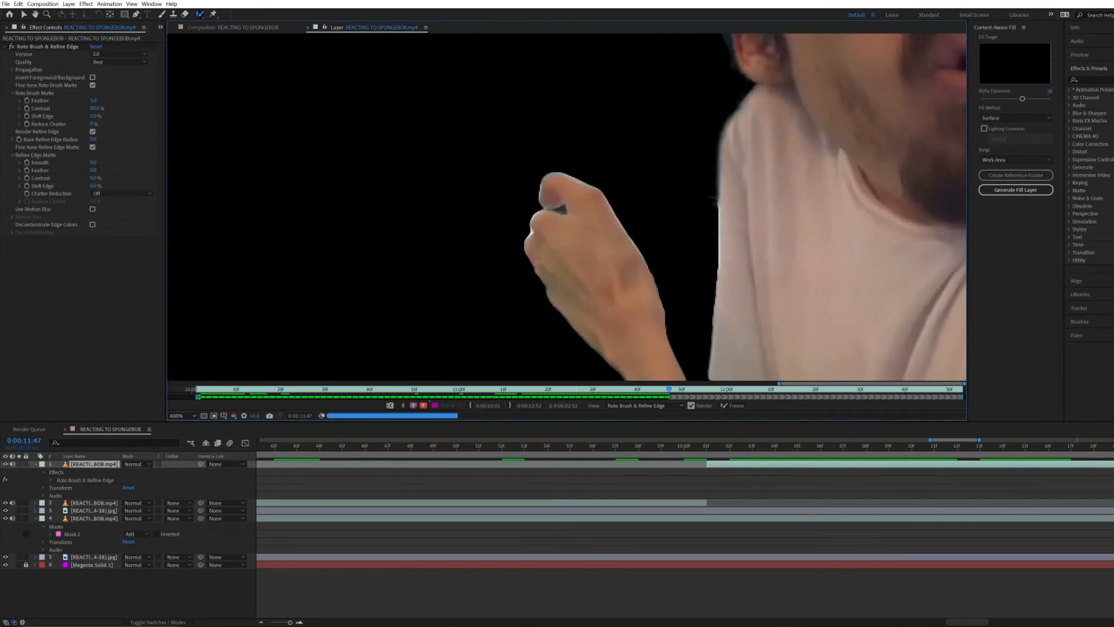
pyautogui.press('pagedown')
pyautogui.press('pagedown')
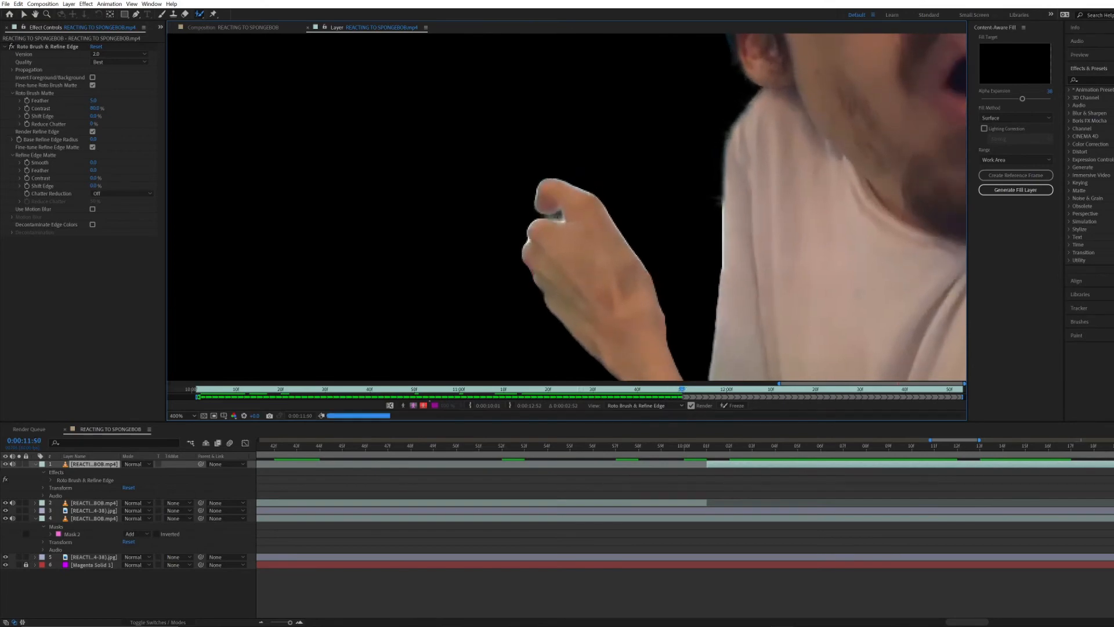
pyautogui.press('pagedown')
pyautogui.press('pagedown')
pyautogui.press(',')
pyautogui.press('pagedown')
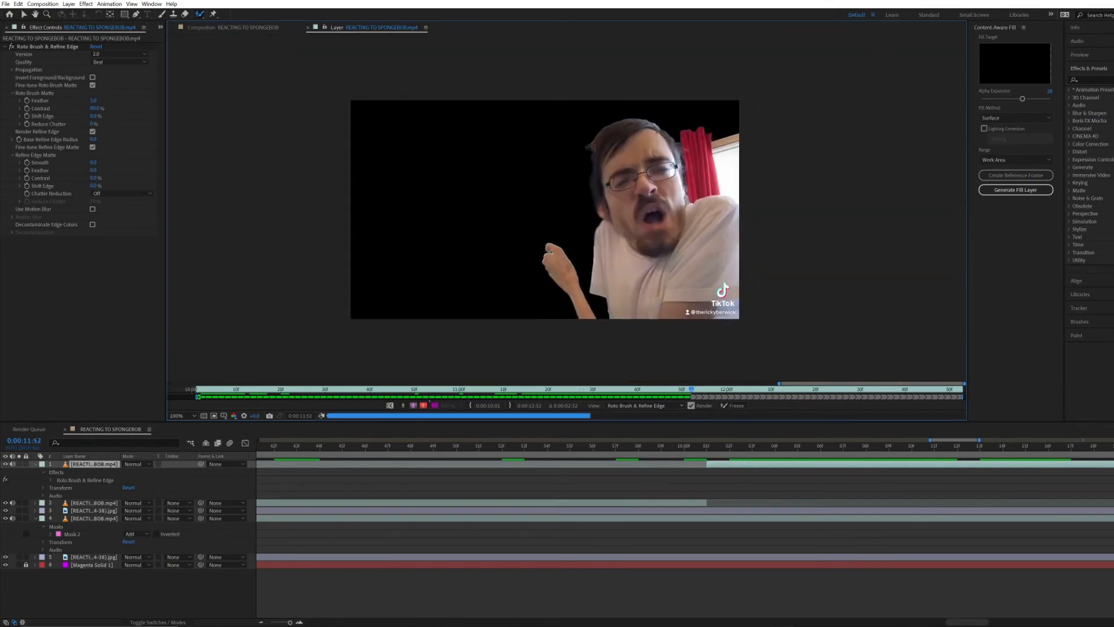
# Step forward from 0:00:11:52 to 0:00:12:01 and check the man's whole cut-out
pyautogui.press('pagedown')
pyautogui.press('pagedown')
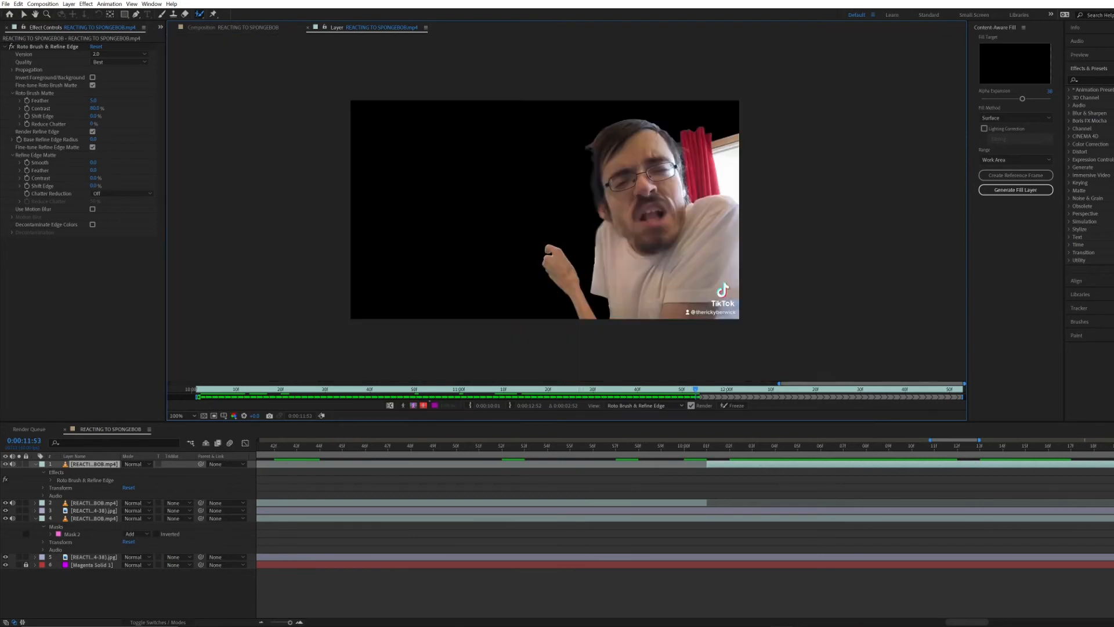
pyautogui.press('pagedown')
pyautogui.press('pagedown')
pyautogui.press('pagedown')
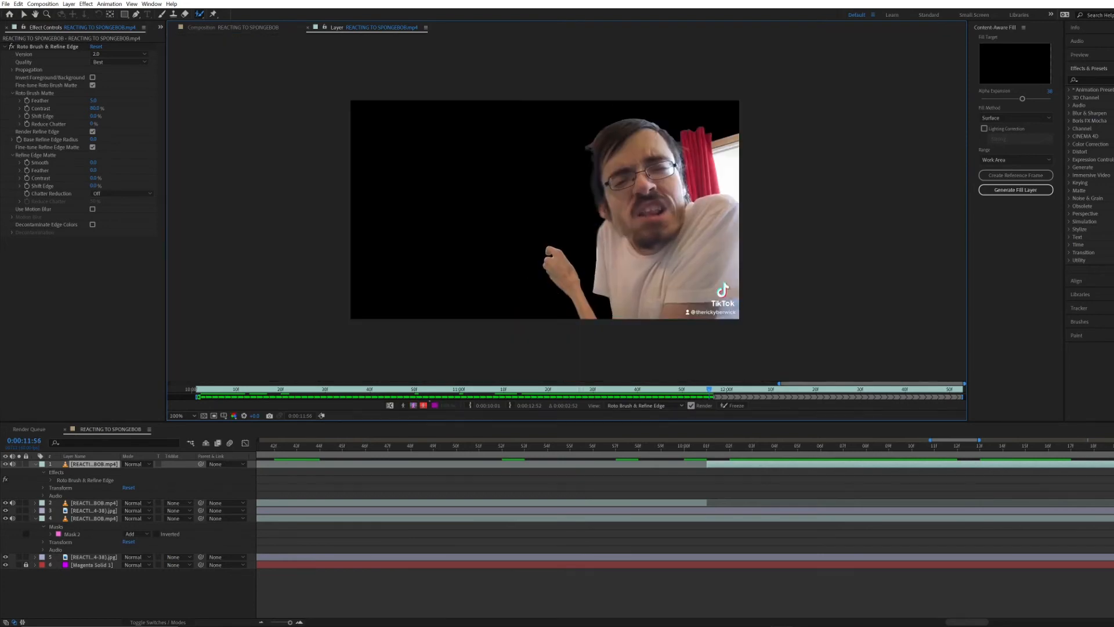
pyautogui.press('pagedown')
pyautogui.press('pagedown')
pyautogui.press('pagedown')
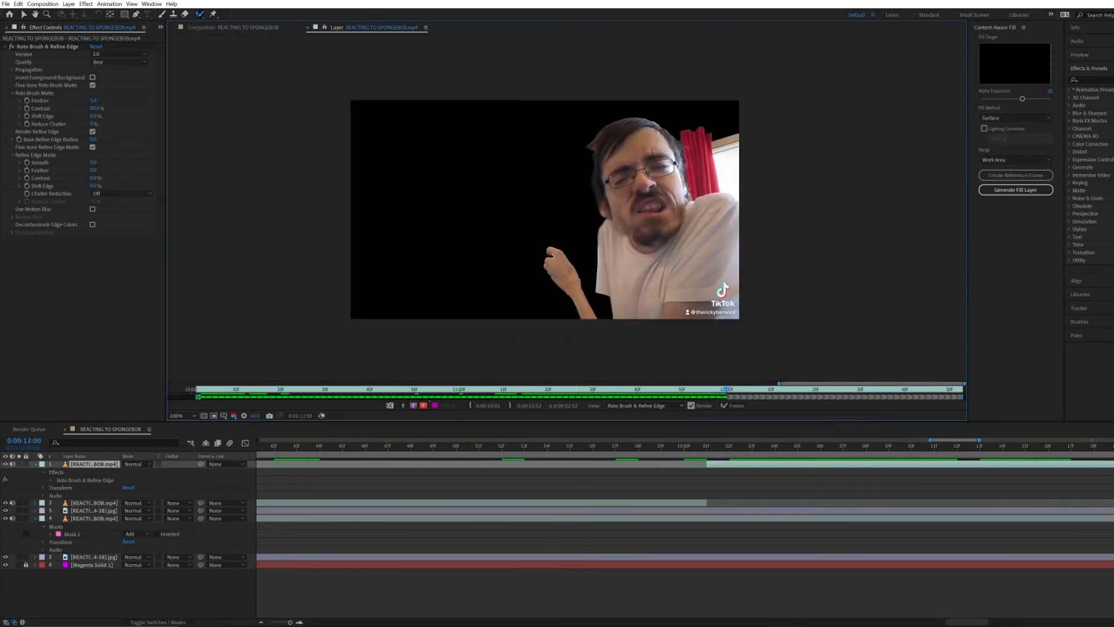
pyautogui.press('pagedown')
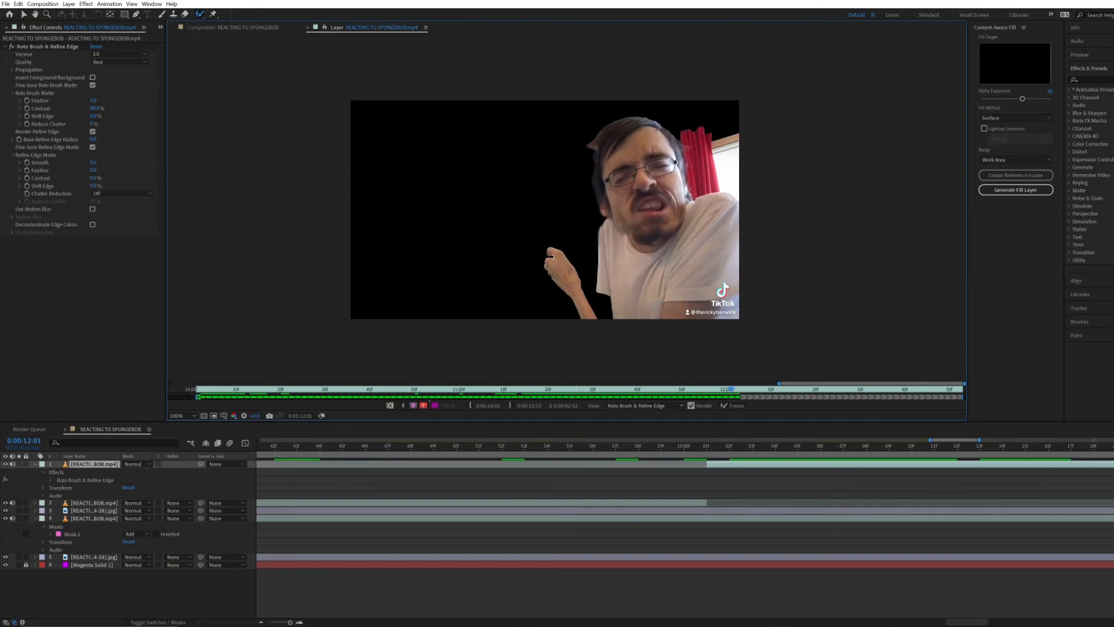
# Step forward past 0:00:12:09 and examine the cut-out's edge along the man's hair
pyautogui.press('pagedown')
pyautogui.press('pagedown')
pyautogui.scroll(2, 567, 207)
pyautogui.moveTo(644, 110); pyautogui.dragTo(567, 290)
pyautogui.press('pagedown')
pyautogui.press('pagedown')
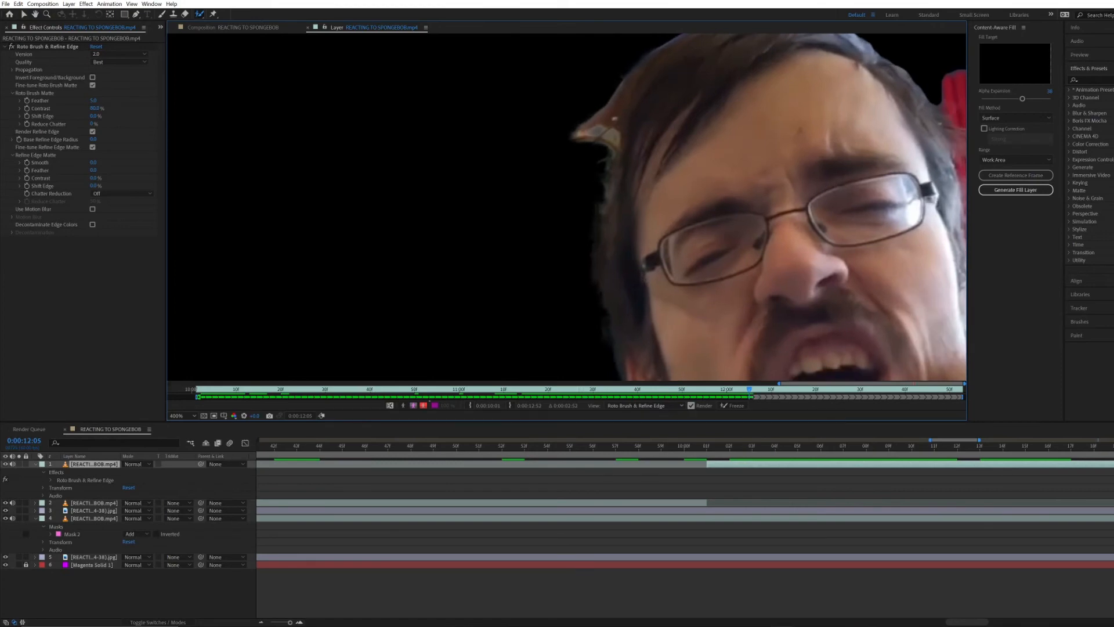
pyautogui.press('pagedown')
pyautogui.press('pagedown')
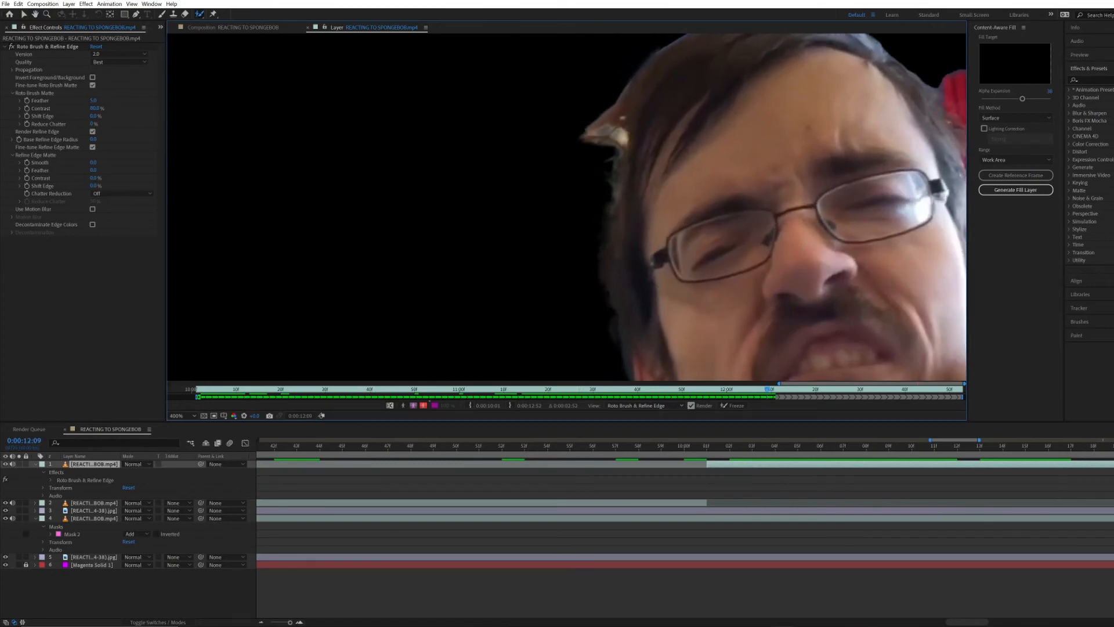
pyautogui.scroll(1, 611, 107)
pyautogui.click(199, 14)
pyautogui.press('pagedown')
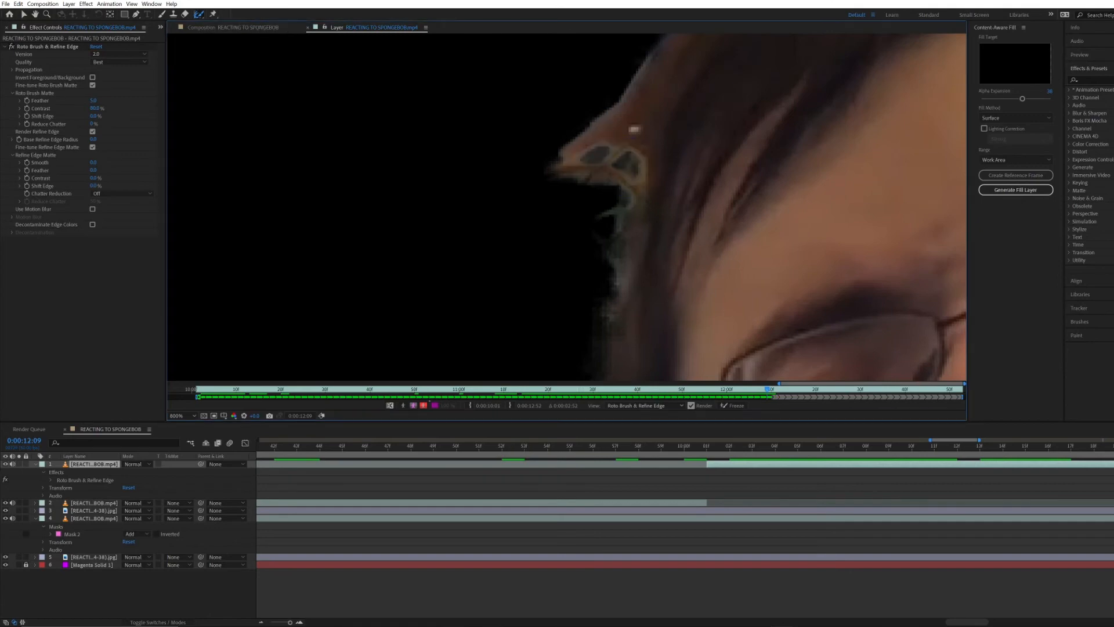
pyautogui.press('pagedown')
# Show the alpha boundary at 0:00:12:10 and step forward to examine the outline around the fist and forearm
pyautogui.scroll(-3, 581, 192)
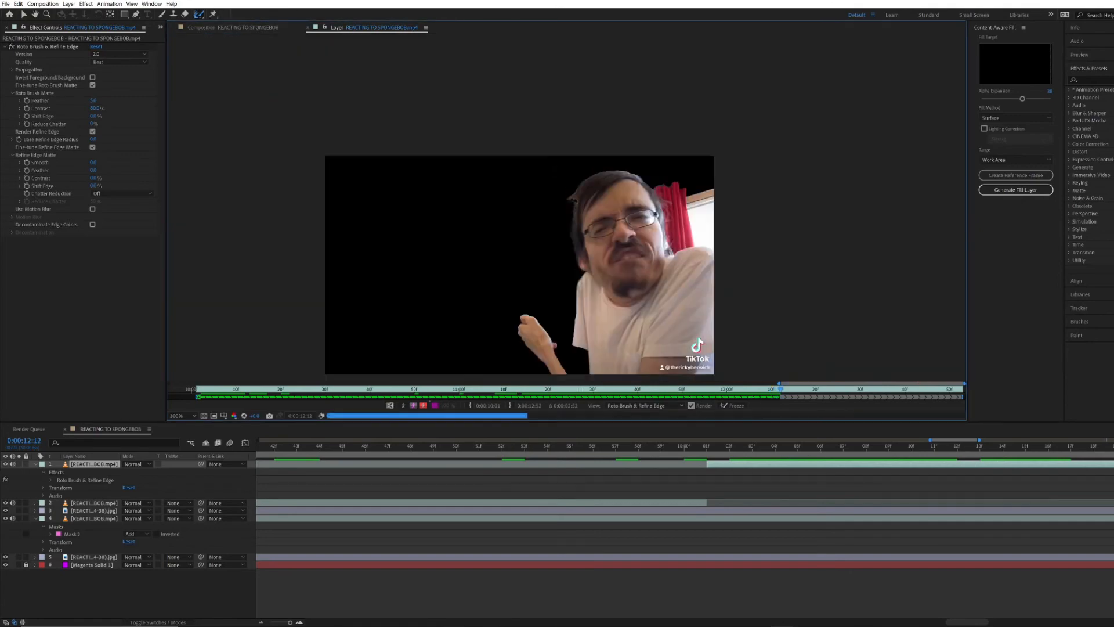
pyautogui.scroll(1, 567, 232)
pyautogui.moveTo(493, 360); pyautogui.dragTo(610, 161)
pyautogui.scroll(1, 609, 174)
pyautogui.hotkey('alt', '5')
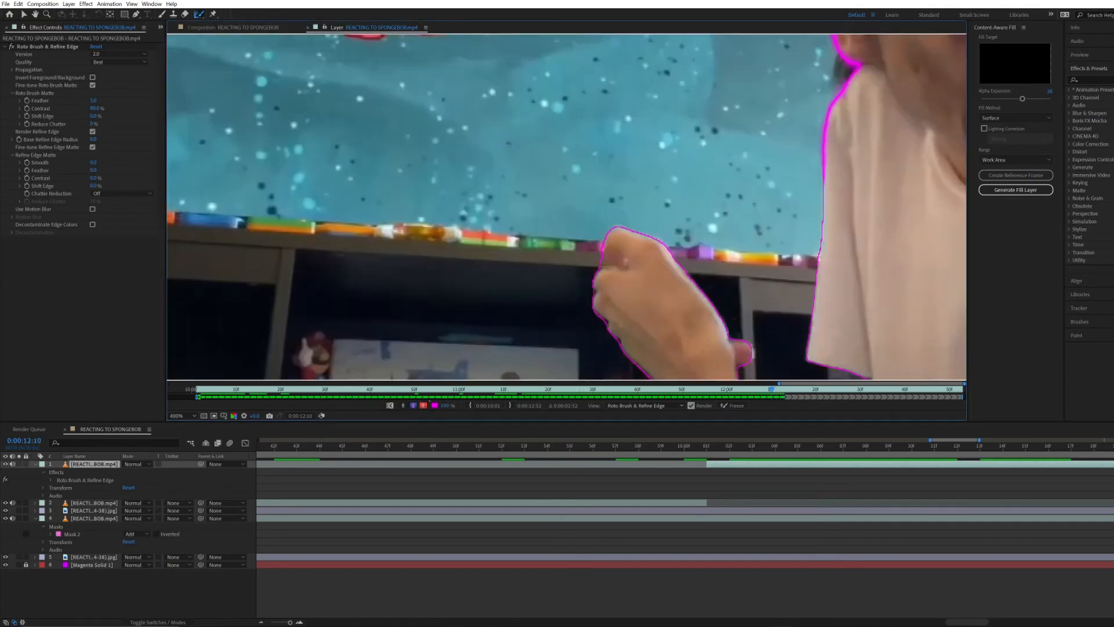
pyautogui.press('pagedown')
pyautogui.press('pagedown')
pyautogui.press('pagedown')
pyautogui.press('pagedown')
pyautogui.press('pagedown')
# Return to the alpha view, advance past 0:00:12:18 and propagate the matte to the last frame at 0:00:12:52
pyautogui.moveTo(662, 174); pyautogui.dragTo(564, 277)
pyautogui.scroll(-1, 567, 207)
pyautogui.moveTo(581, 221); pyautogui.dragTo(566, 272)
pyautogui.hotkey('alt', '5')
pyautogui.scroll(-1, 567, 207)
pyautogui.press('pagedown')
pyautogui.press('pagedown')
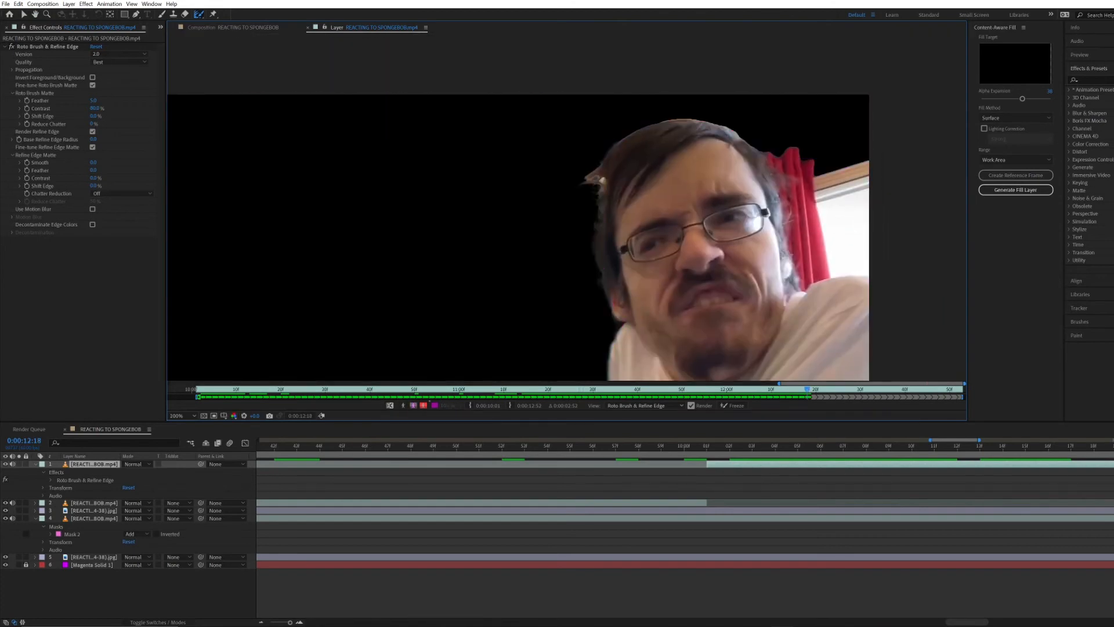
pyautogui.press('pagedown')
pyautogui.press('pagedown')
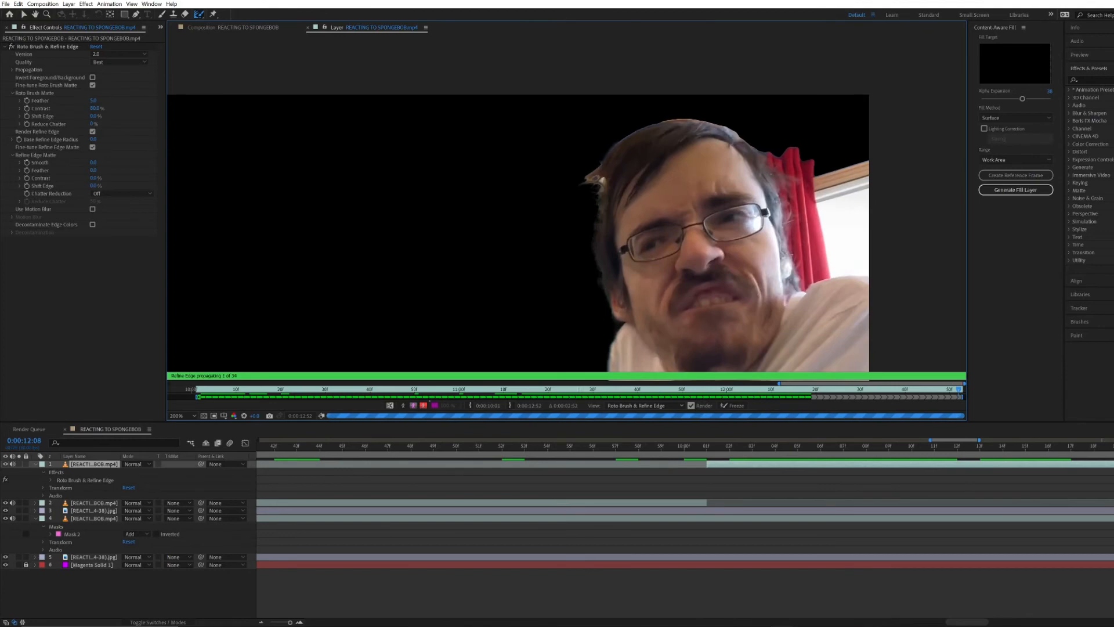
pyautogui.scroll(-1, 567, 207)
pyautogui.press('End')
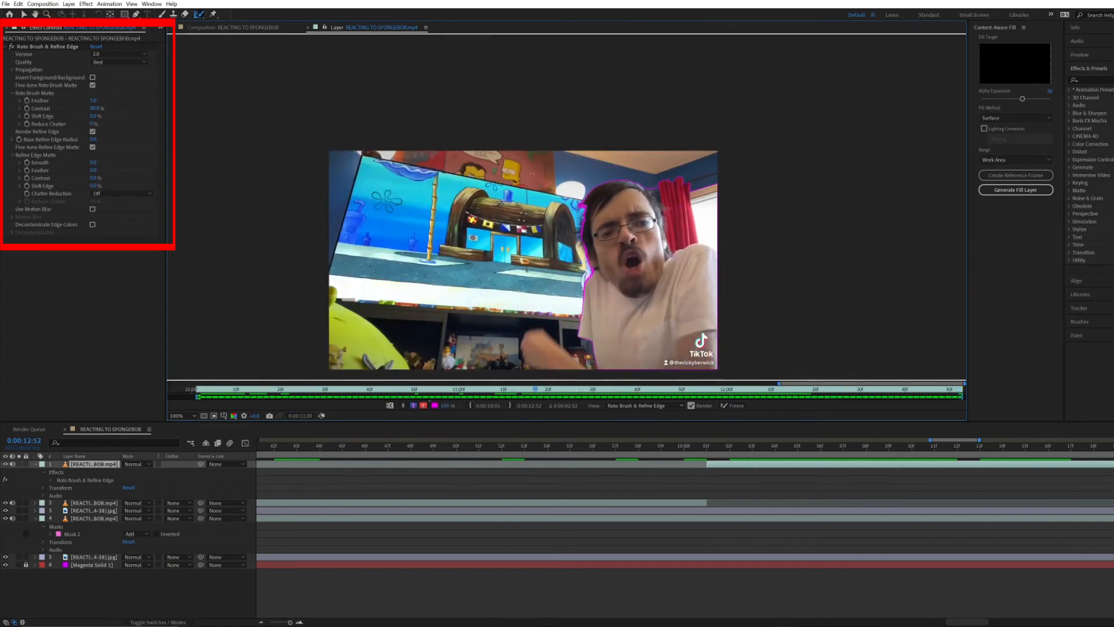
# Switch to the composition, show more of the timeline and play back the rotoscoped man over the magenta TV
pyautogui.click(414, 405)
pyautogui.click(413, 405)
pyautogui.click(413, 592)
pyautogui.click(233, 27)
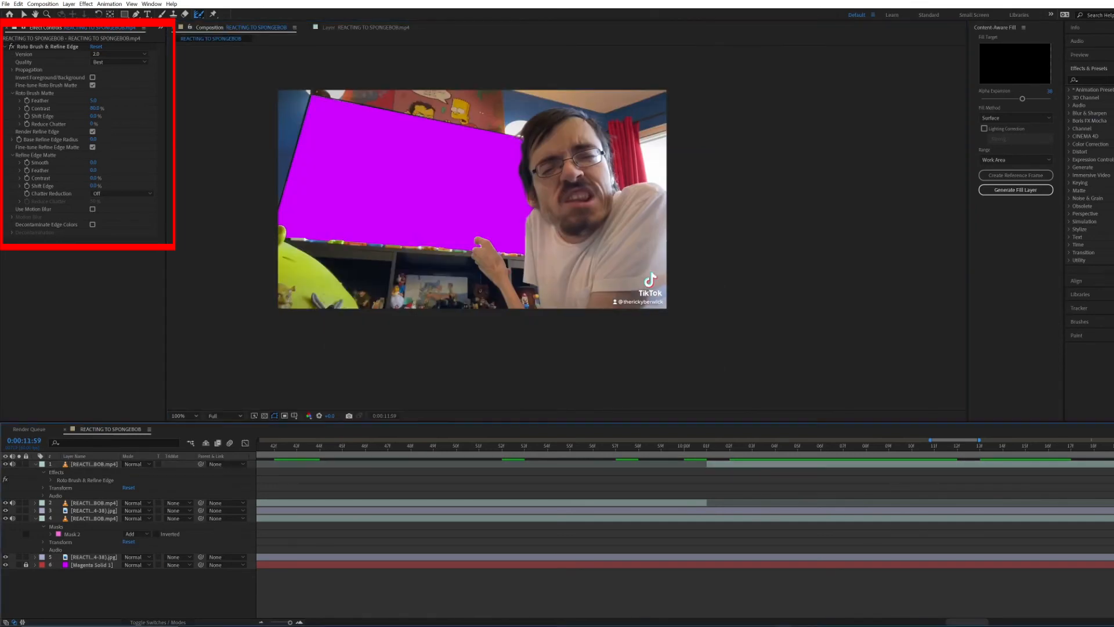
pyautogui.click(866, 446)
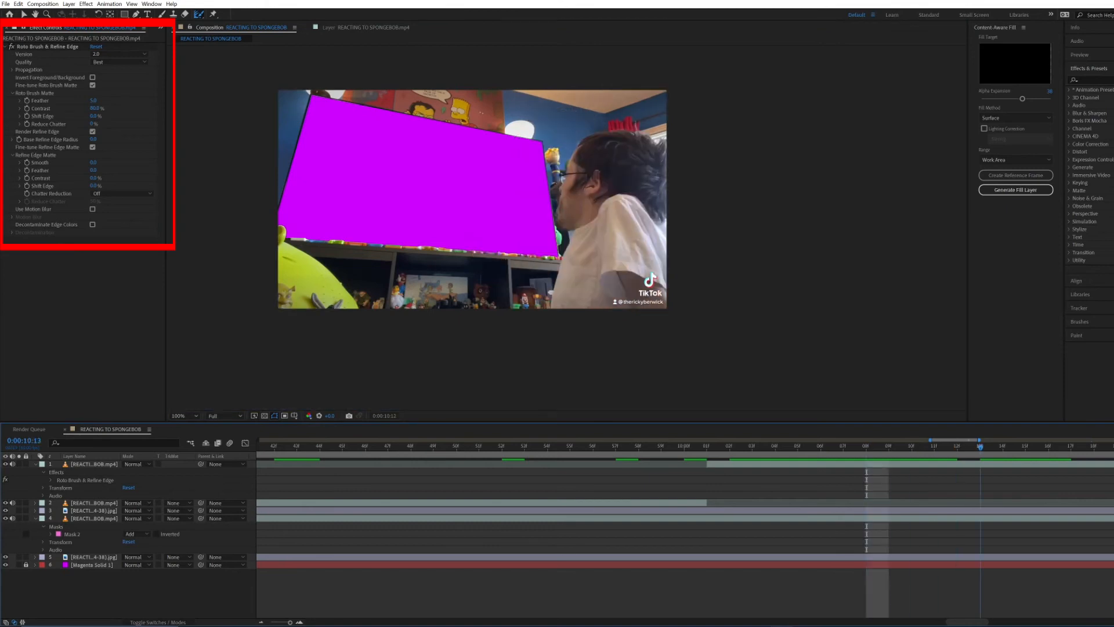
pyautogui.moveTo(981, 446); pyautogui.dragTo(1050, 446)
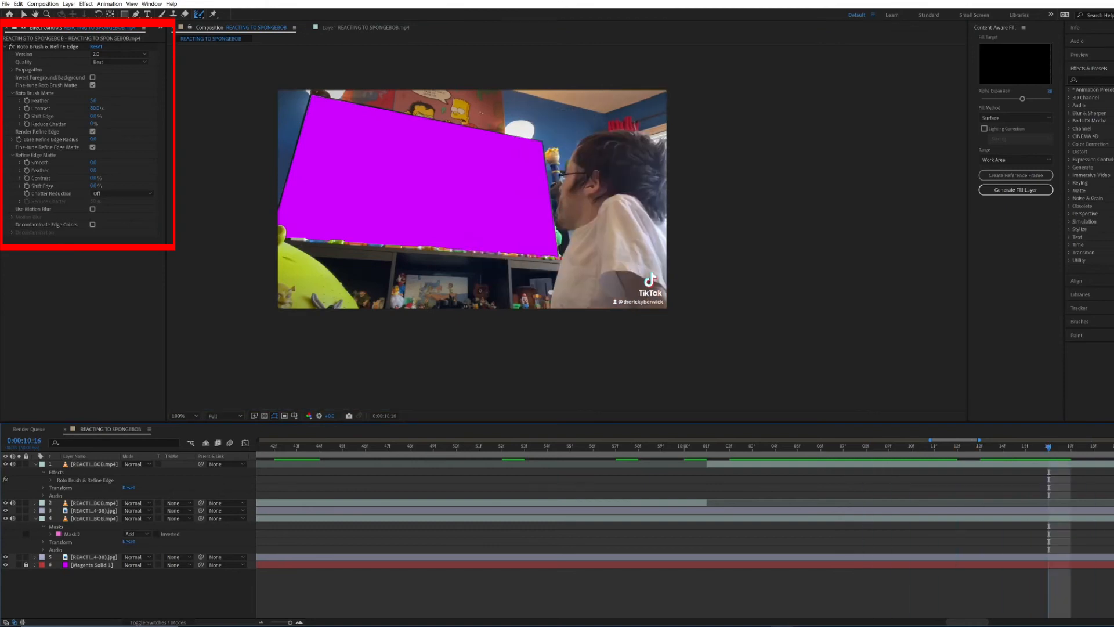
pyautogui.scroll(-5, 1049, 459)
pyautogui.moveTo(973, 446); pyautogui.dragTo(789, 446)
pyautogui.press('space')
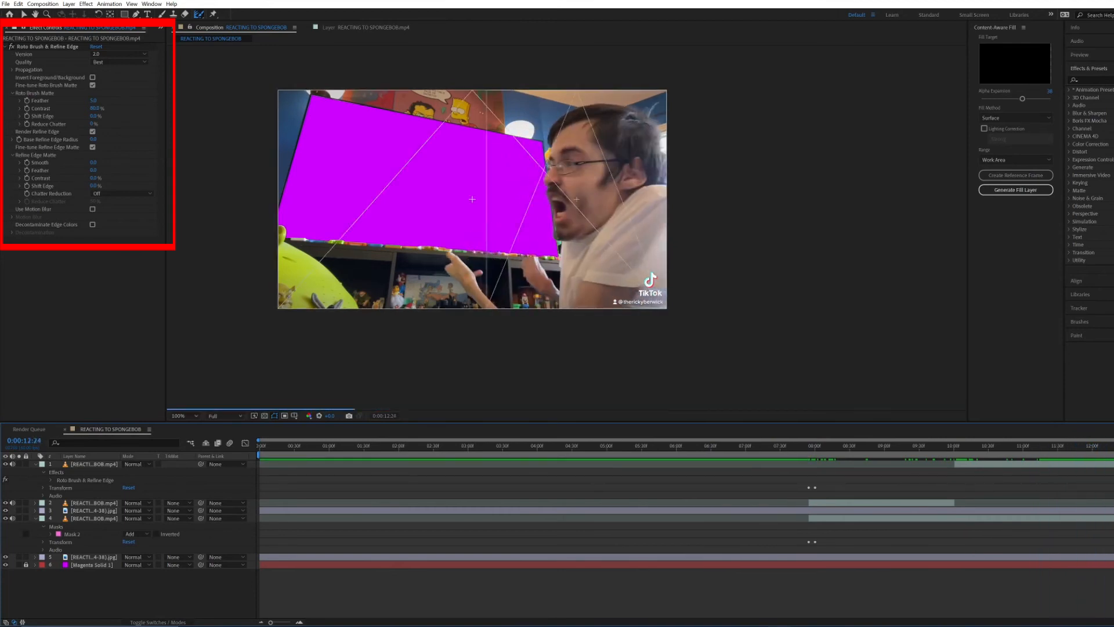
pyautogui.press('space')
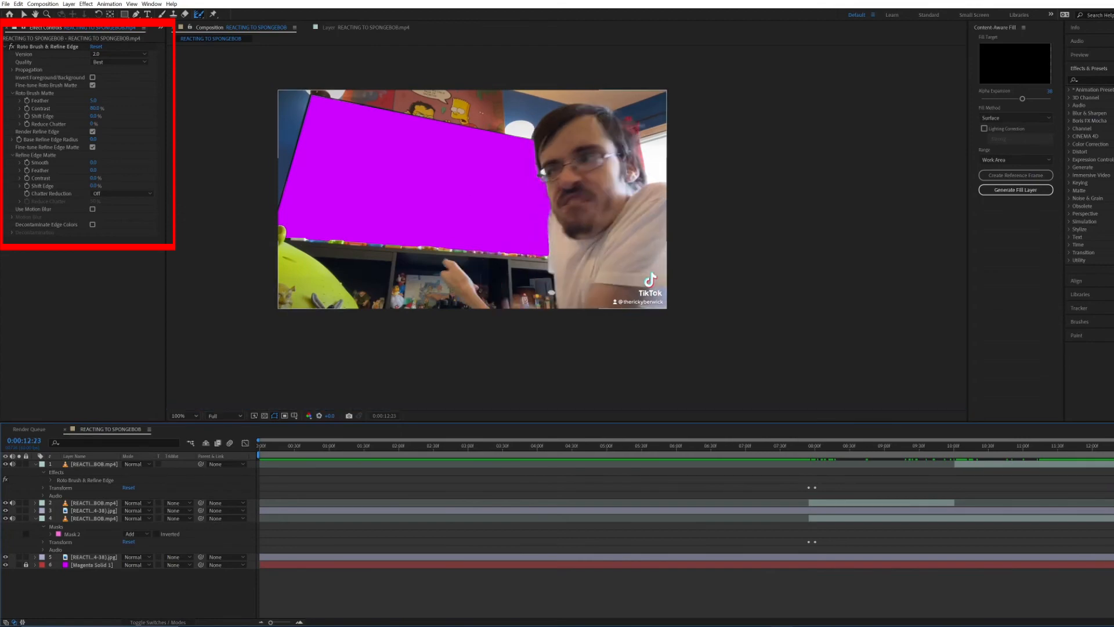
# Reopen the rotoscoped video layer, advance from 0:00:12:23 to 0:00:12:26 and save the project
pyautogui.doubleClick(571, 255)
pyautogui.scroll(2, 572, 261)
pyautogui.scroll(-1, 571, 261)
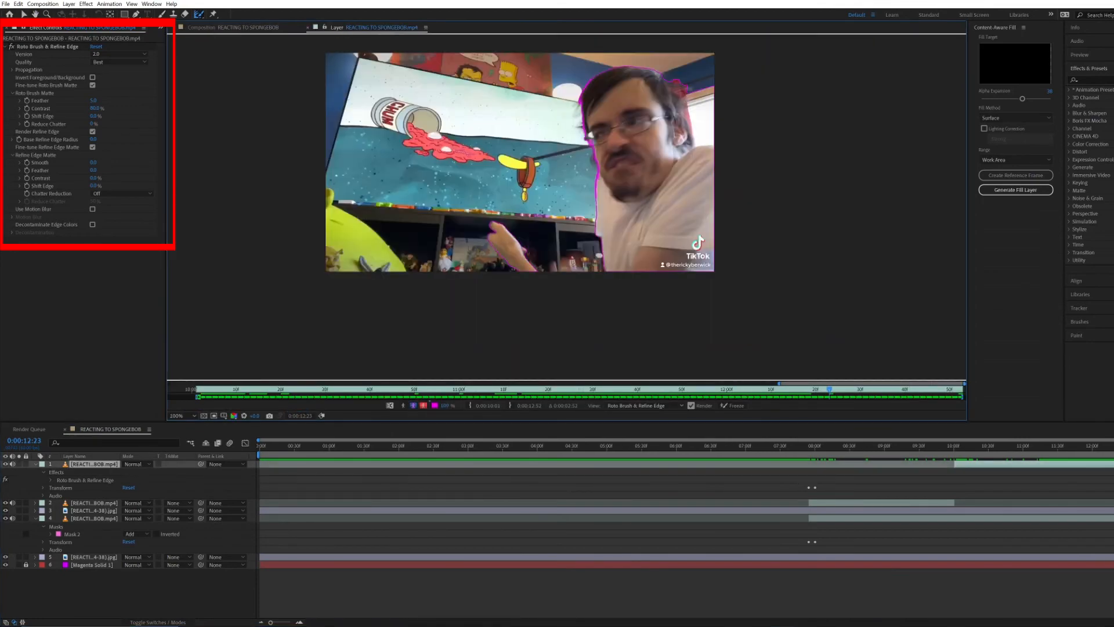
pyautogui.press('pagedown')
pyautogui.press('pagedown')
pyautogui.press('pagedown')
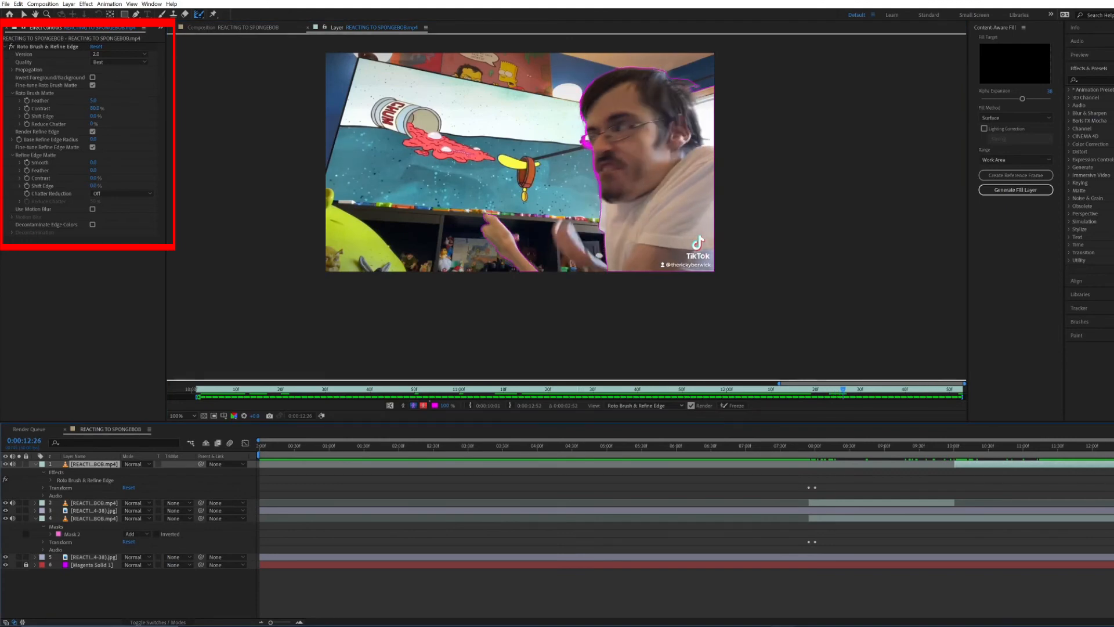
pyautogui.scroll(1, 567, 207)
pyautogui.click(199, 15)
pyautogui.click(5, 4)
pyautogui.click(23, 82)
# Add the blurred second hand beside the shirt to the selection at 0:00:12:26
pyautogui.moveTo(566, 238)
pyautogui.mouseDown()
pyautogui.moveTo(611, 304)
pyautogui.moveTo(560, 285)
pyautogui.moveTo(538, 259)
pyautogui.moveTo(538, 294)
pyautogui.moveTo(581, 225)
pyautogui.moveTo(625, 271)
pyautogui.mouseUp()
pyautogui.scroll(1, 557, 249)
pyautogui.moveTo(556, 248)
pyautogui.mouseDown()
pyautogui.moveTo(593, 267)
pyautogui.moveTo(559, 175)
pyautogui.mouseUp()
pyautogui.moveTo(493, 219)
pyautogui.mouseDown()
pyautogui.moveTo(579, 307)
pyautogui.moveTo(656, 337)
pyautogui.mouseUp()
pyautogui.moveTo(680, 273); pyautogui.dragTo(695, 286)
pyautogui.click(413, 406)
pyautogui.click(413, 405)
pyautogui.moveTo(587, 191); pyautogui.dragTo(560, 267)
# Step forward to 0:00:12:28 with the alpha boundary shown and examine the outlines around both hands
pyautogui.press('pagedown')
pyautogui.press('pagedown')
pyautogui.hotkey('alt', '4')
pyautogui.hotkey('alt', '4')
pyautogui.press('pagedown')
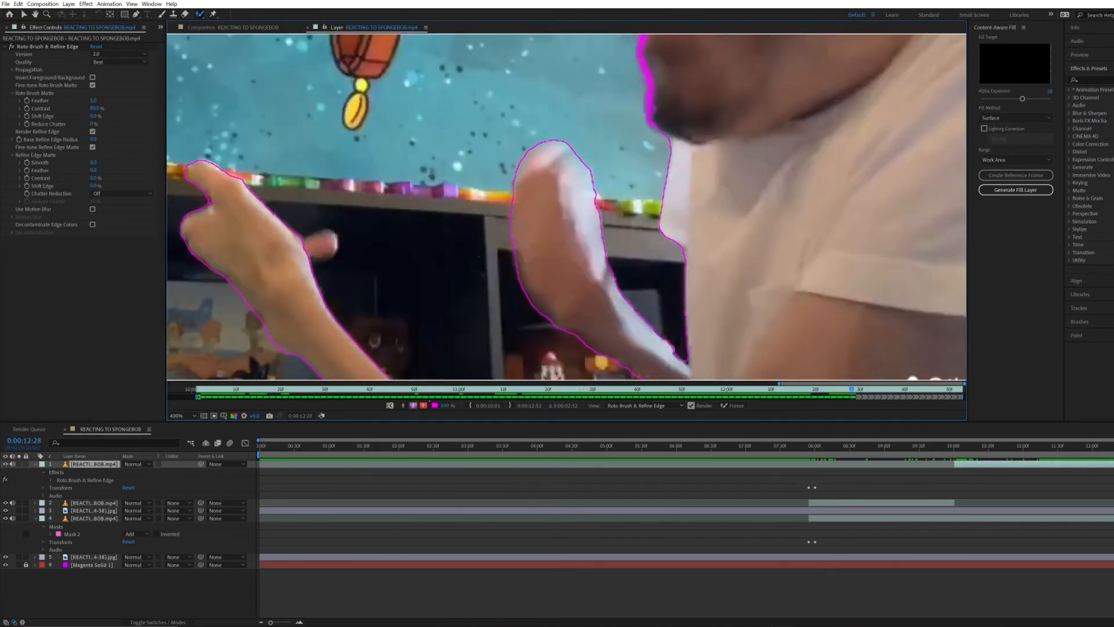
pyautogui.press(',')
pyautogui.press(',')
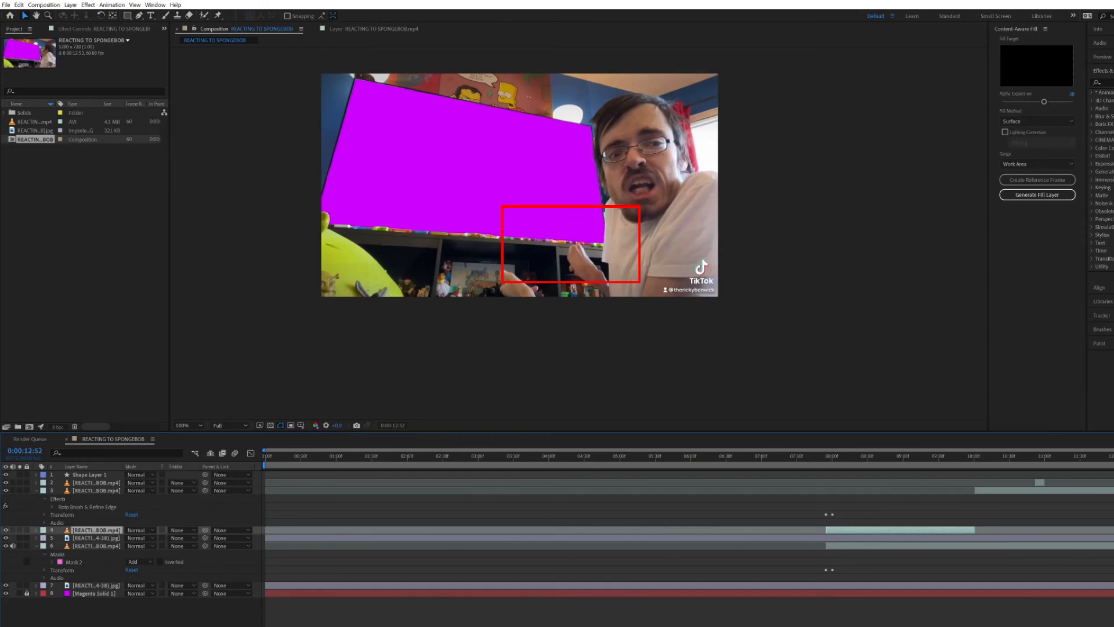
# Scrub and play back the composition to review the man's reaction, and collapse the third layer's properties
pyautogui.moveTo(1073, 457); pyautogui.dragTo(1041, 457)
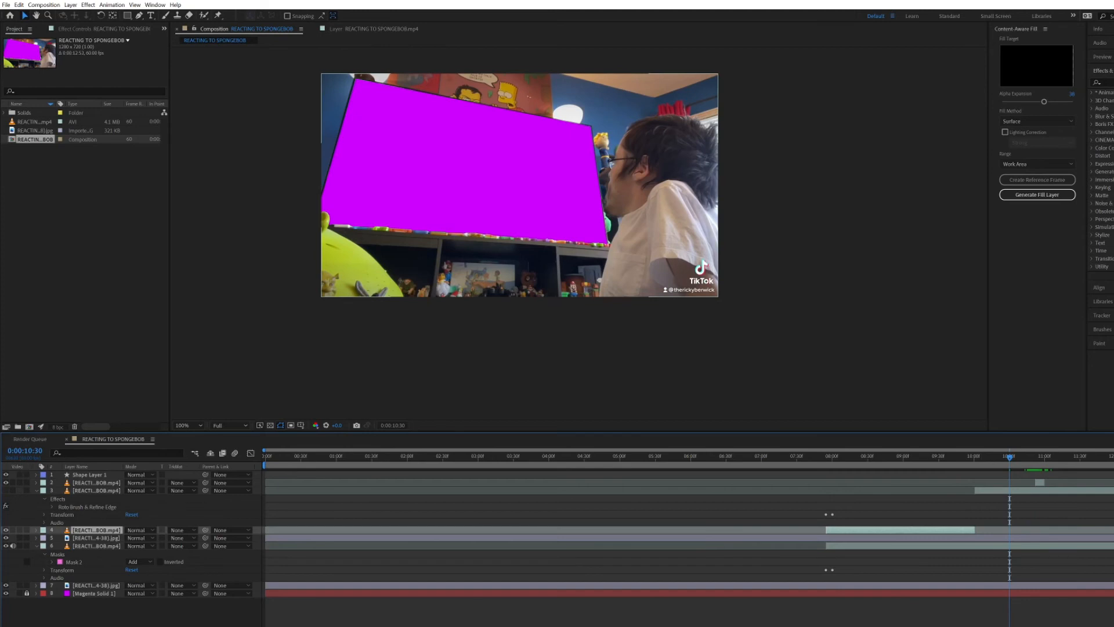
pyautogui.moveTo(1010, 457); pyautogui.dragTo(1113, 457)
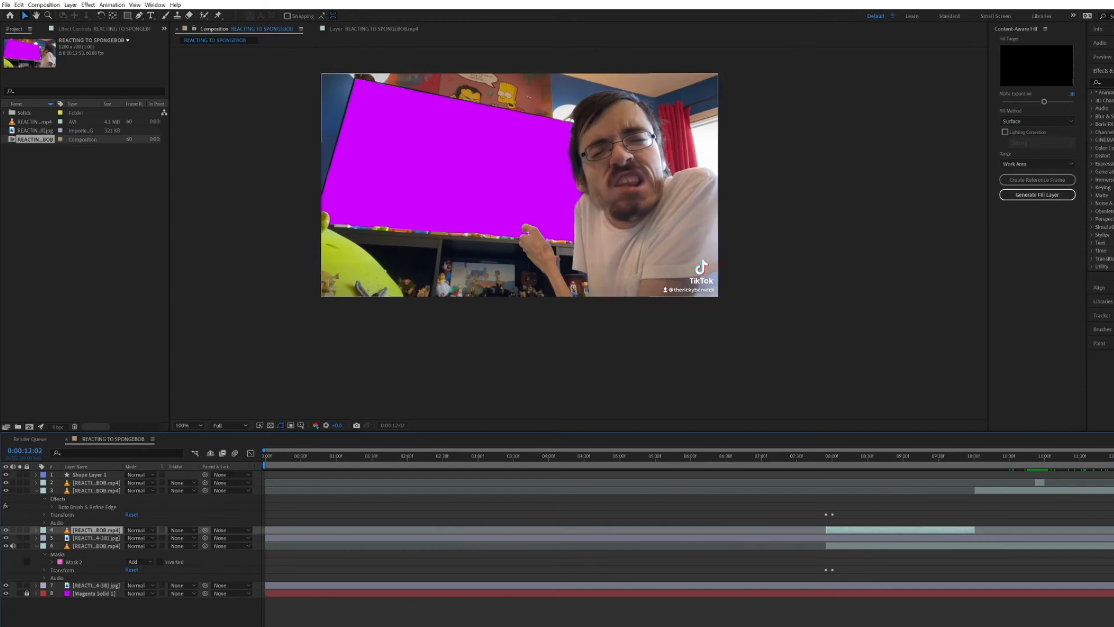
pyautogui.moveTo(1103, 457); pyautogui.dragTo(806, 458)
pyautogui.press('space')
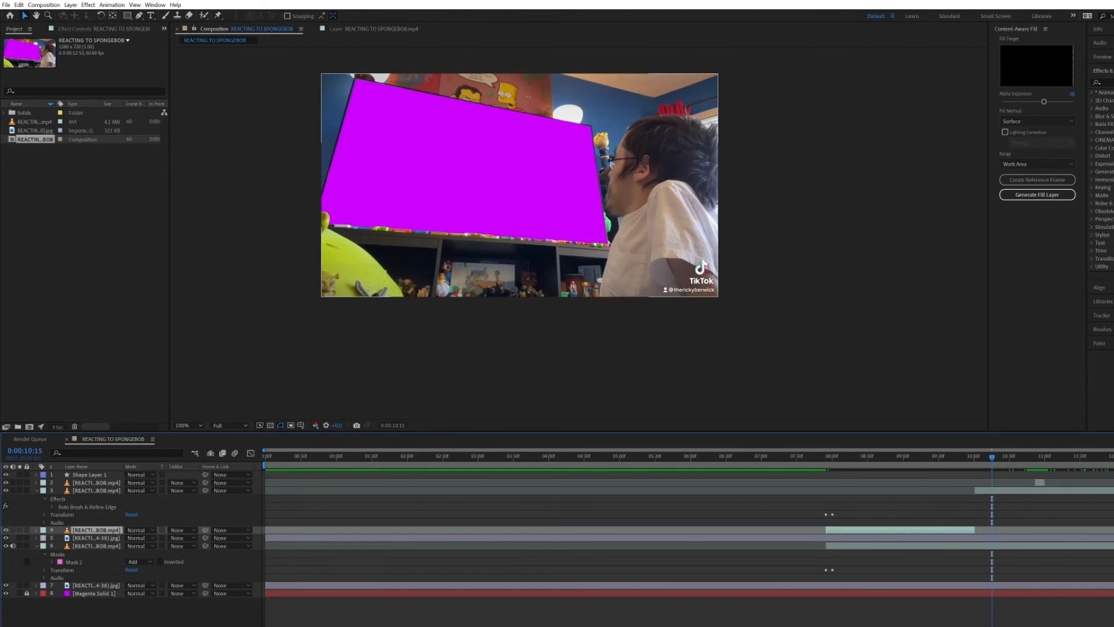
pyautogui.click(36, 491)
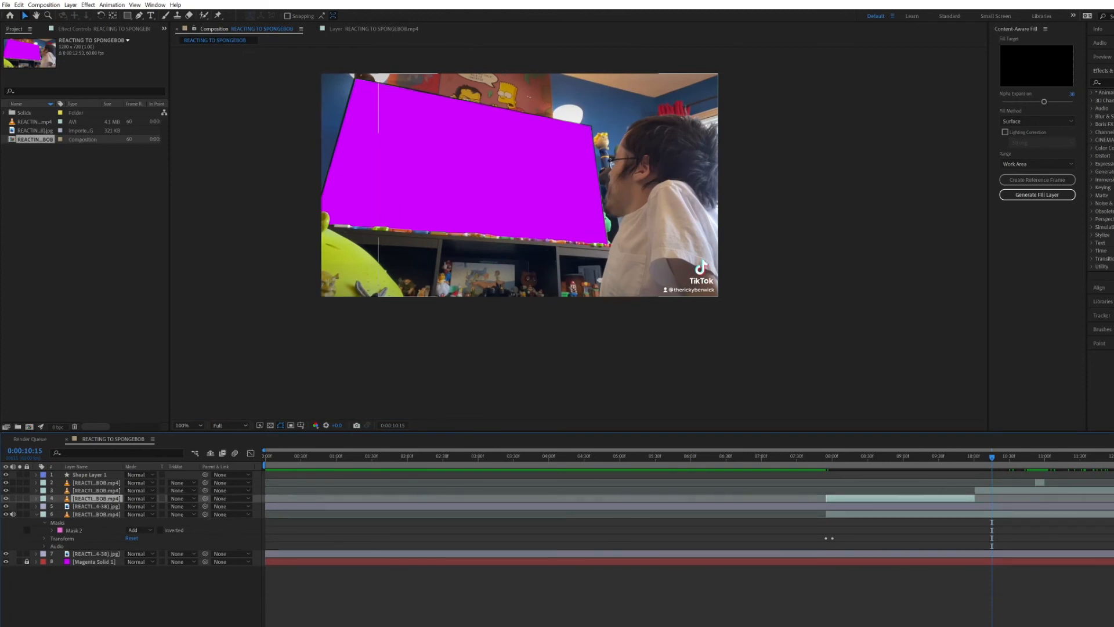
# Collapse the sixth layer's properties and play the composition from 0:00:07:46 to review the rotoscoped layers
pyautogui.click(36, 515)
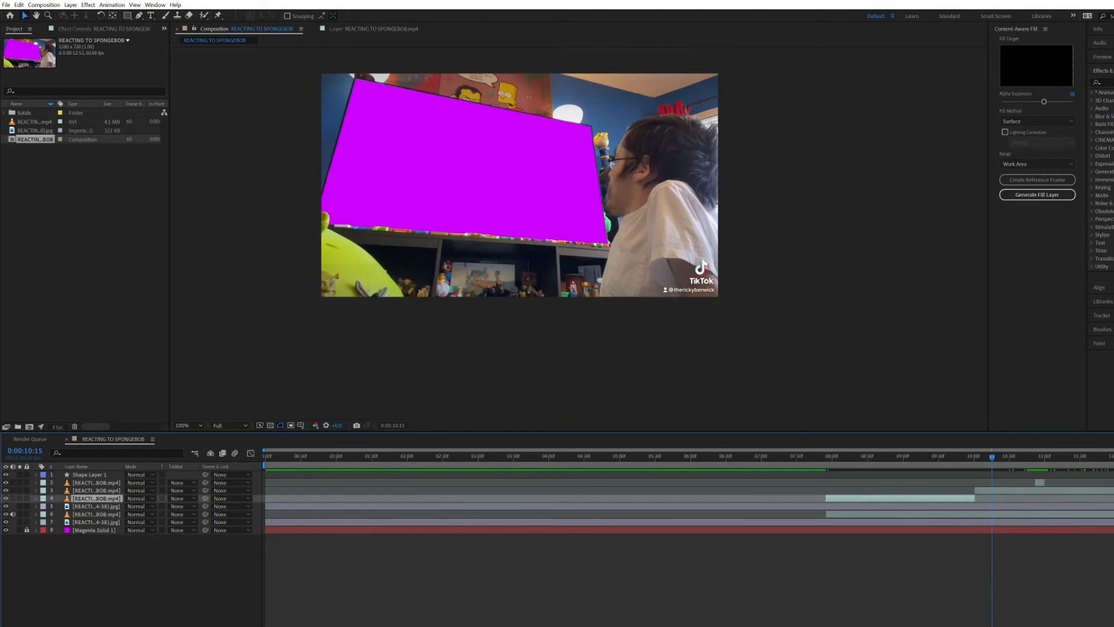
pyautogui.click(6, 514)
pyautogui.moveTo(992, 458); pyautogui.dragTo(872, 457)
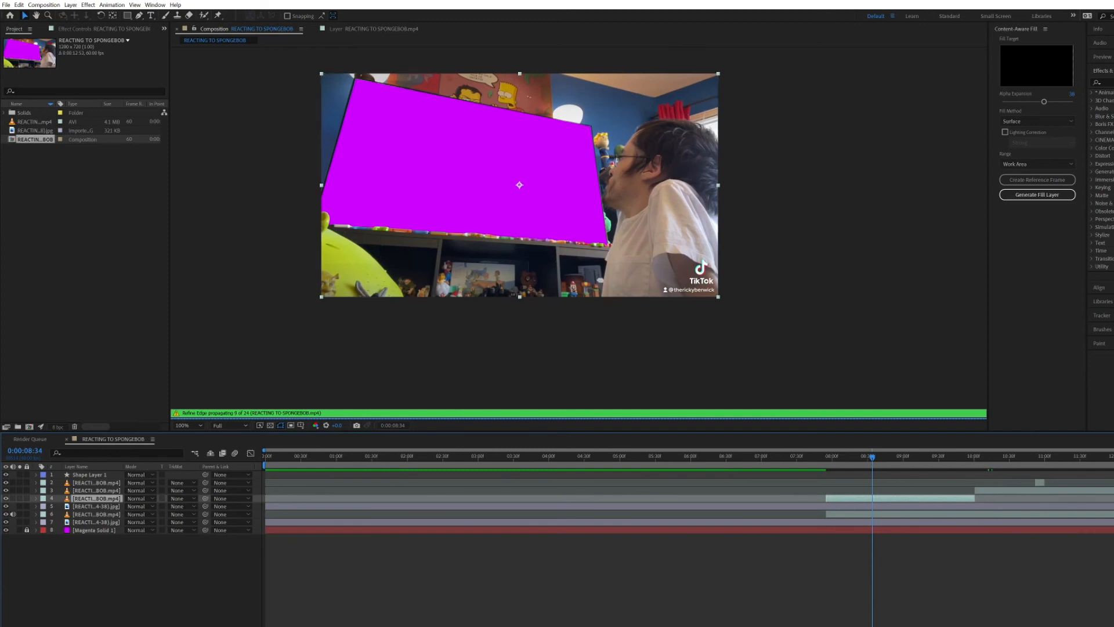
pyautogui.click(1033, 491)
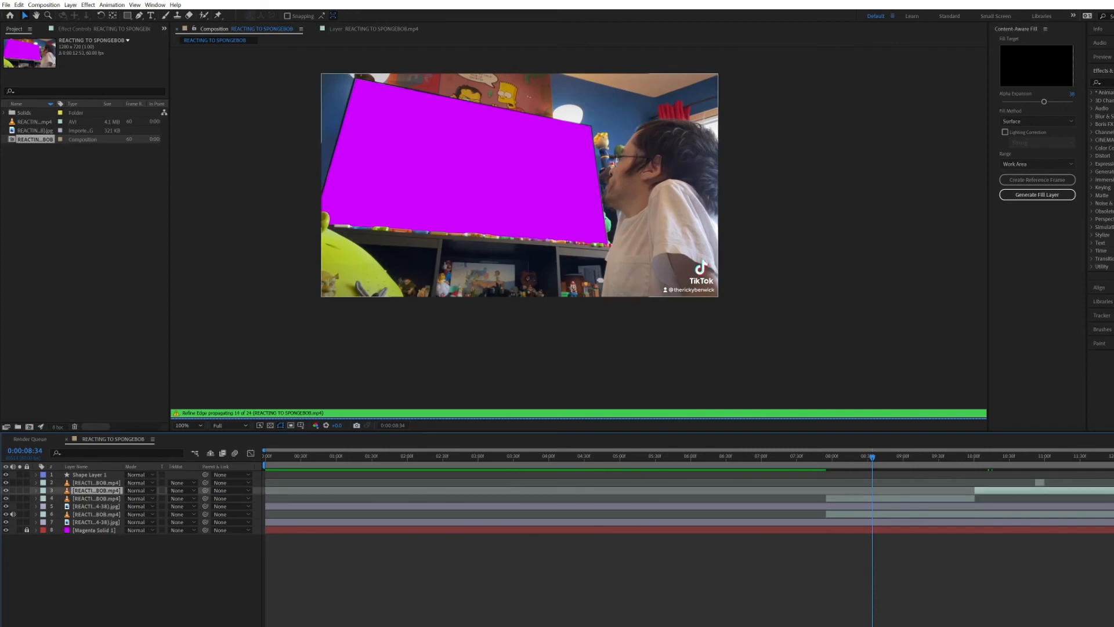
pyautogui.click(901, 499)
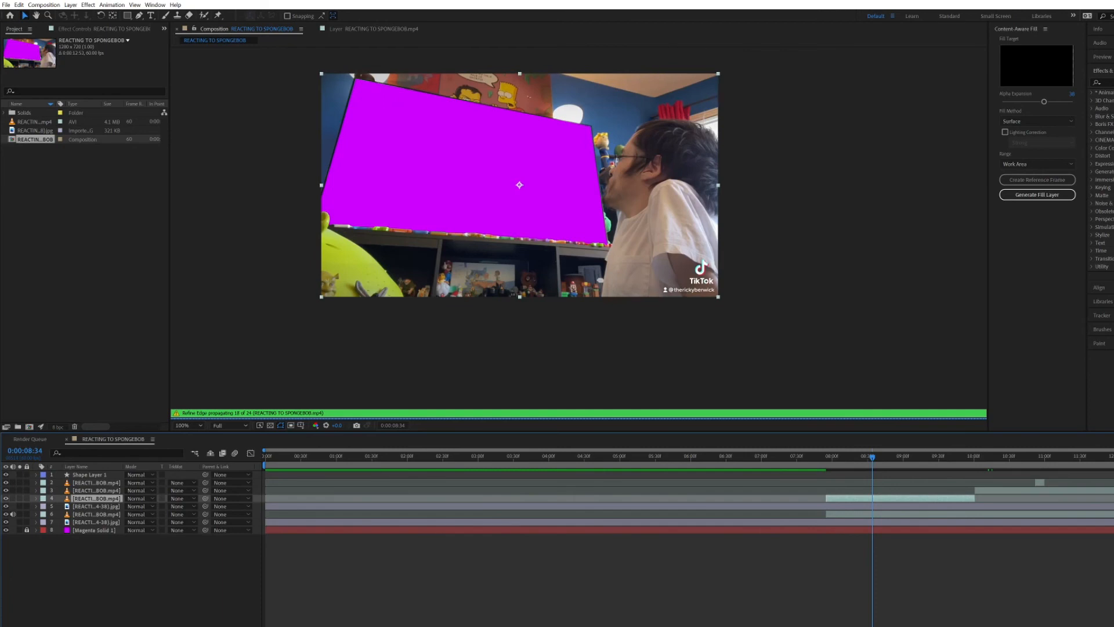
pyautogui.moveTo(872, 457); pyautogui.dragTo(816, 458)
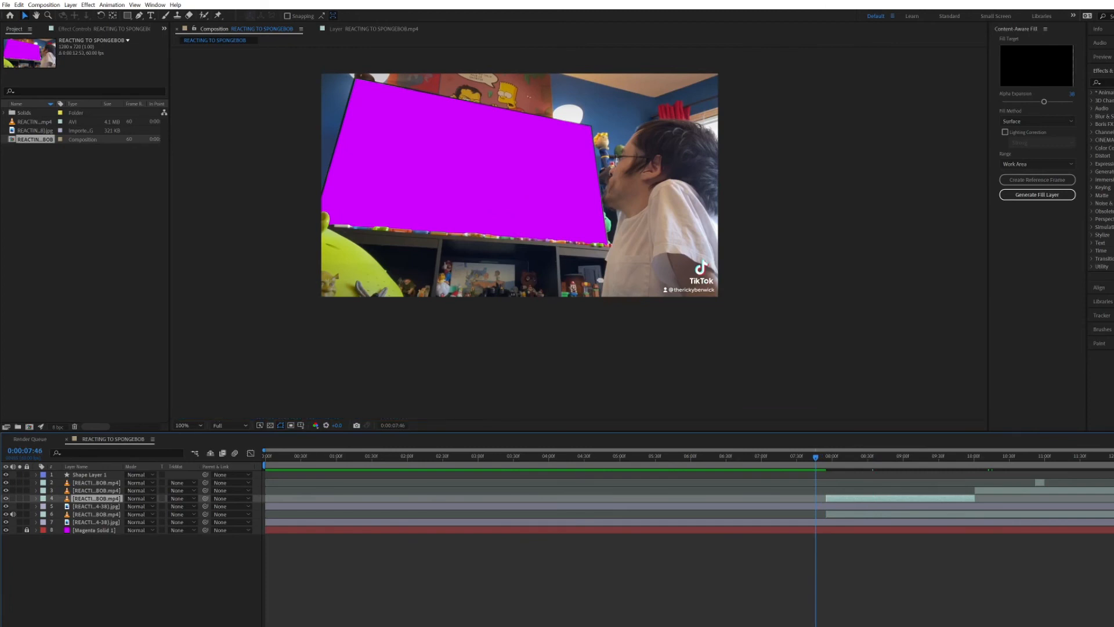
pyautogui.press('space')
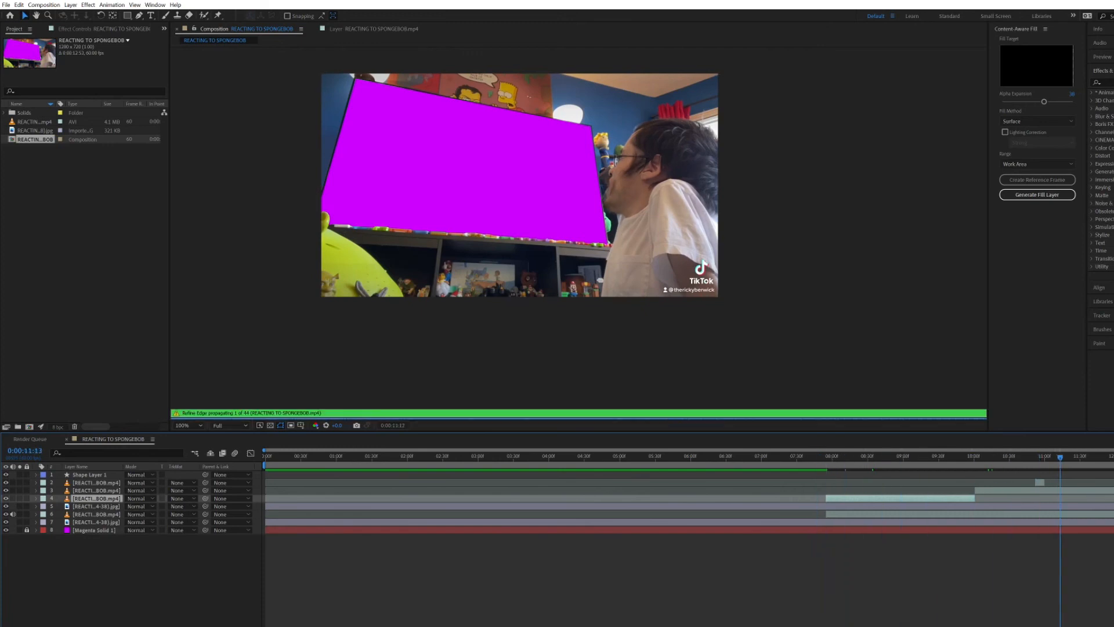
# Step through the frames from 0:00:10:58 back to 0:00:10:55 to check the man's face against the magenta screen
pyautogui.moveTo(1059, 457); pyautogui.dragTo(1043, 457)
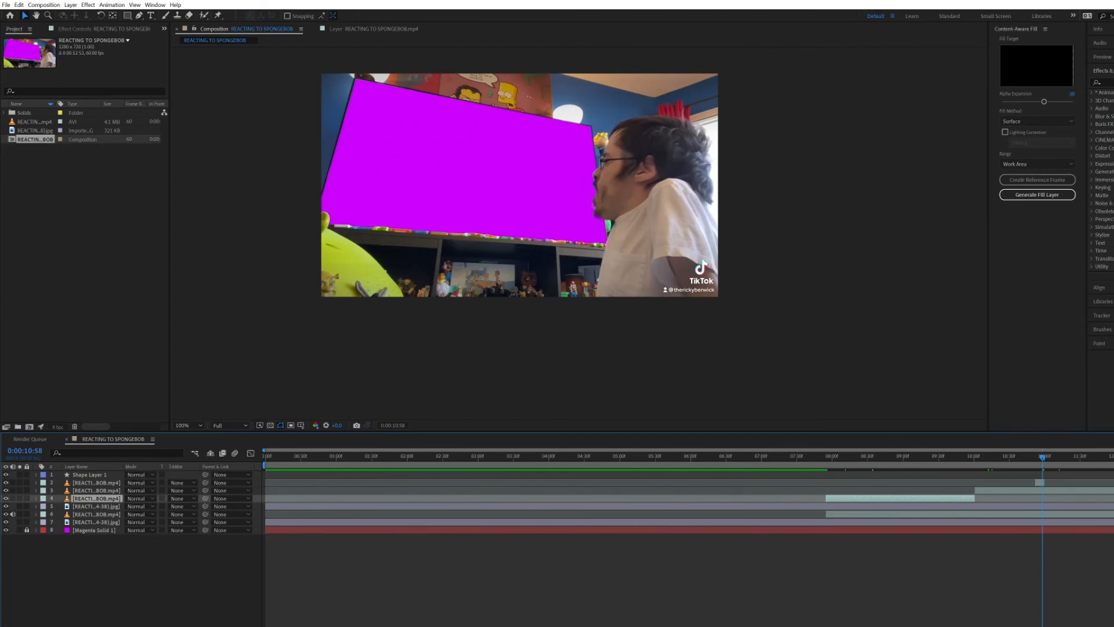
pyautogui.press('pageup')
pyautogui.press('pageup')
pyautogui.press('pageup')
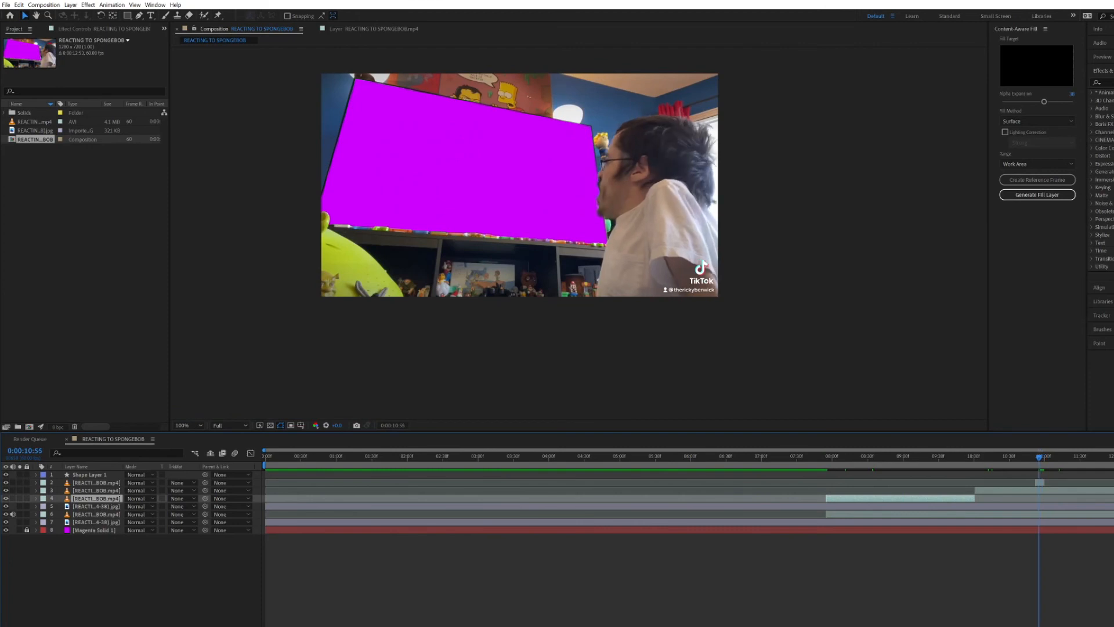
pyautogui.press('pagedown')
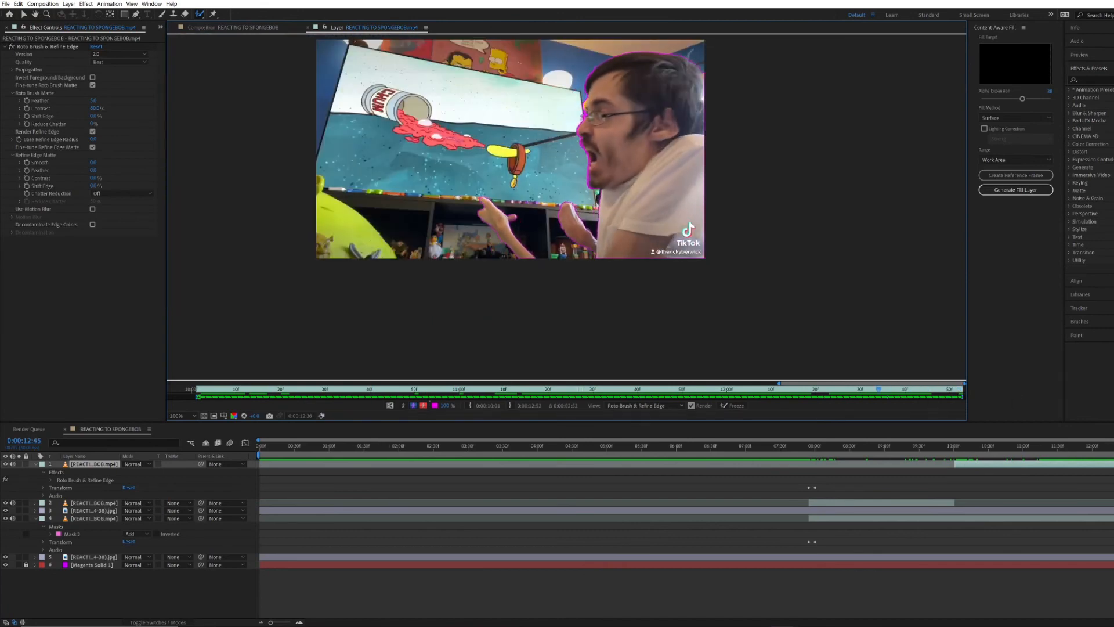
# Step back several frames in the rotoscoped layer, toggle the alpha boundary and enlarge the man's upper body for checking
pyautogui.press('pageup')
pyautogui.press('pageup')
pyautogui.press('pageup')
pyautogui.press('pageup')
pyautogui.press('pageup')
pyautogui.press('pageup')
pyautogui.hotkey('alt', '5')
pyautogui.scroll(1, 567, 208)
pyautogui.moveTo(581, 163); pyautogui.dragTo(556, 314)
# Go forward and back through the frames with the cutout on black, examining the face and both hands
pyautogui.press('pagedown')
pyautogui.press('pagedown')
pyautogui.press('pagedown')
pyautogui.press('pagedown')
pyautogui.press('pagedown')
pyautogui.press('pageup')
pyautogui.press('pageup')
pyautogui.press('pageup')
pyautogui.press('pageup')
pyautogui.press('pageup')
pyautogui.press('pageup')
pyautogui.press('pageup')
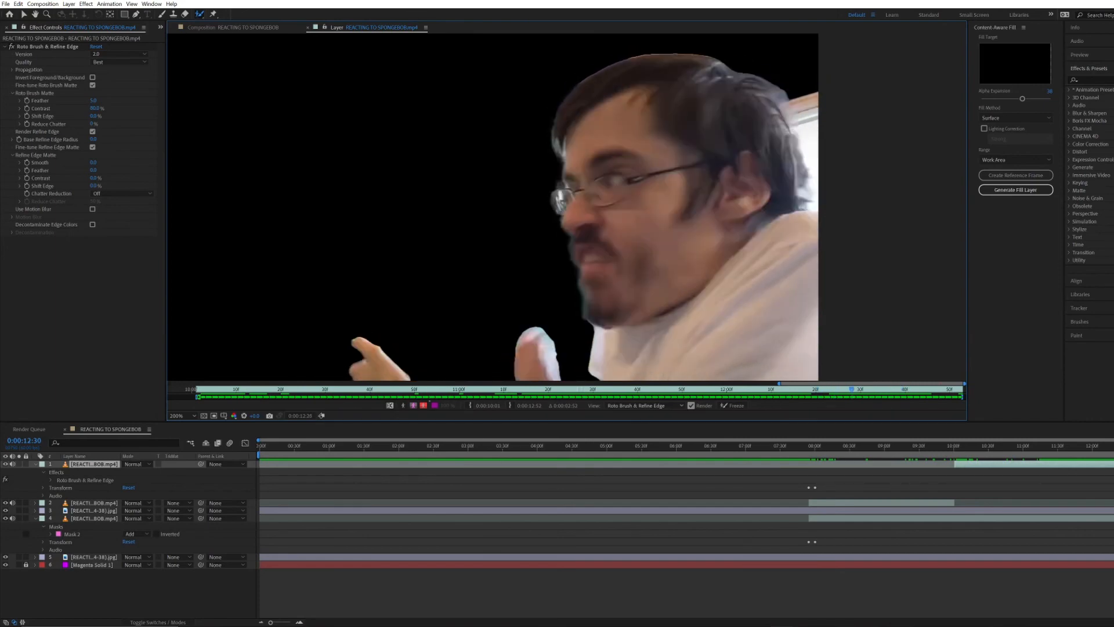
# Go back to 0:00:12:25, show the alpha boundary and inspect the front edge of the man's glasses
pyautogui.press('pageup')
pyautogui.press('pageup')
pyautogui.press('pageup')
pyautogui.press('pageup')
pyautogui.press('pagedown')
pyautogui.hotkey('alt', '5')
pyautogui.scroll(2, 563, 200)
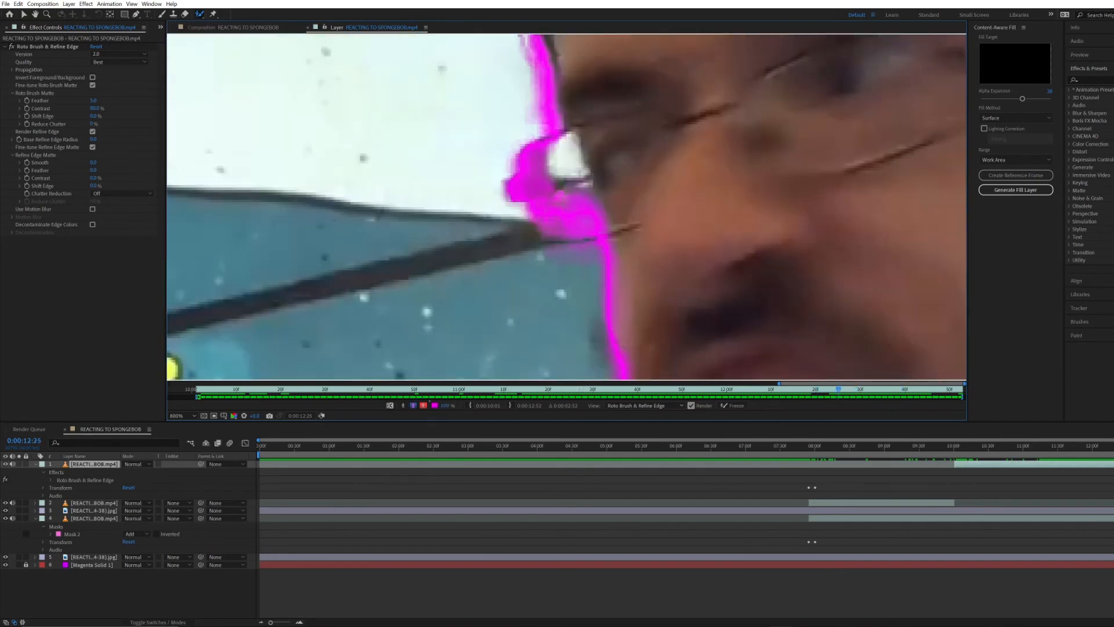
# Advance frame by frame to 0:00:12:29, toggling the alpha boundary to compare the matte around the glasses
pyautogui.press('pagedown')
pyautogui.hotkey('alt', '5')
pyautogui.hotkey('alt', '5')
pyautogui.press('pagedown')
pyautogui.hotkey('alt', '5')
pyautogui.press('pagedown')
pyautogui.press('pagedown')
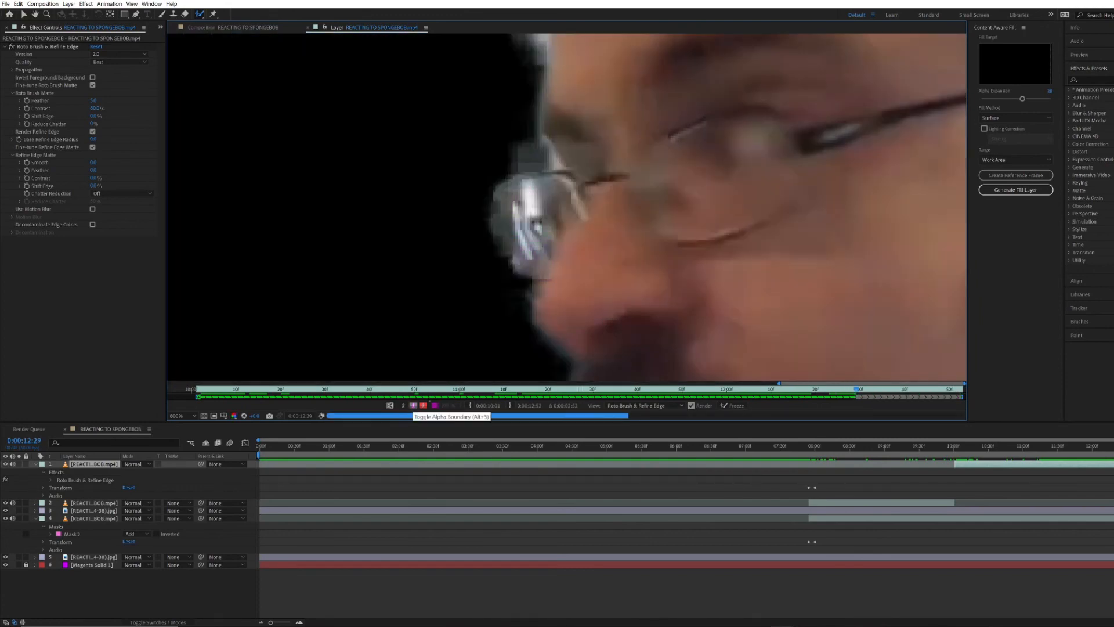
# Propagate the roto matte frame by frame from 0:00:12:29 to 0:00:12:33, with the cutout shown on black
pyautogui.click(413, 405)
pyautogui.click(413, 405)
pyautogui.press('pagedown')
pyautogui.scroll(-2, 567, 207)
pyautogui.press('pagedown')
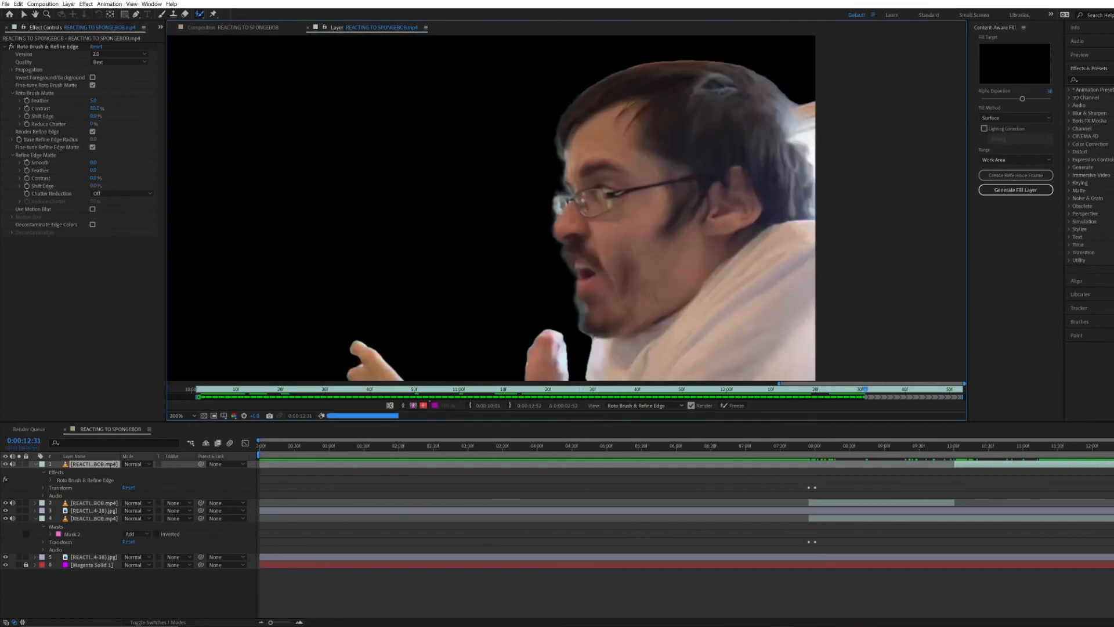
pyautogui.press('pagedown')
pyautogui.press('pagedown')
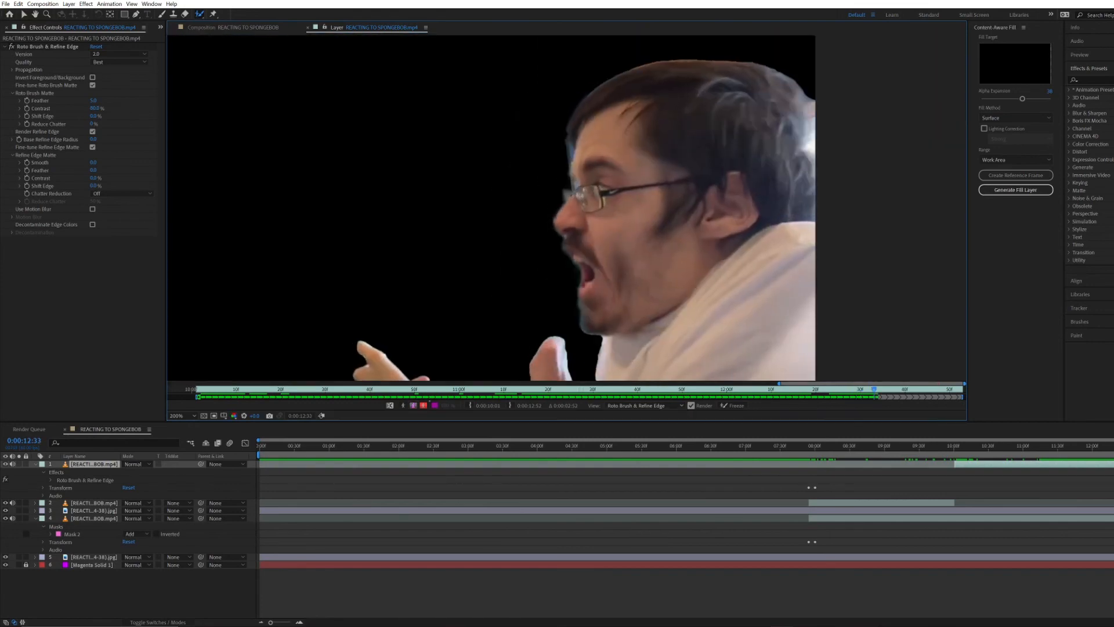
# Fit the whole frame in view, play the rotoscoped layer and freeze its Roto Brush & Refine Edge matte
pyautogui.press(',')
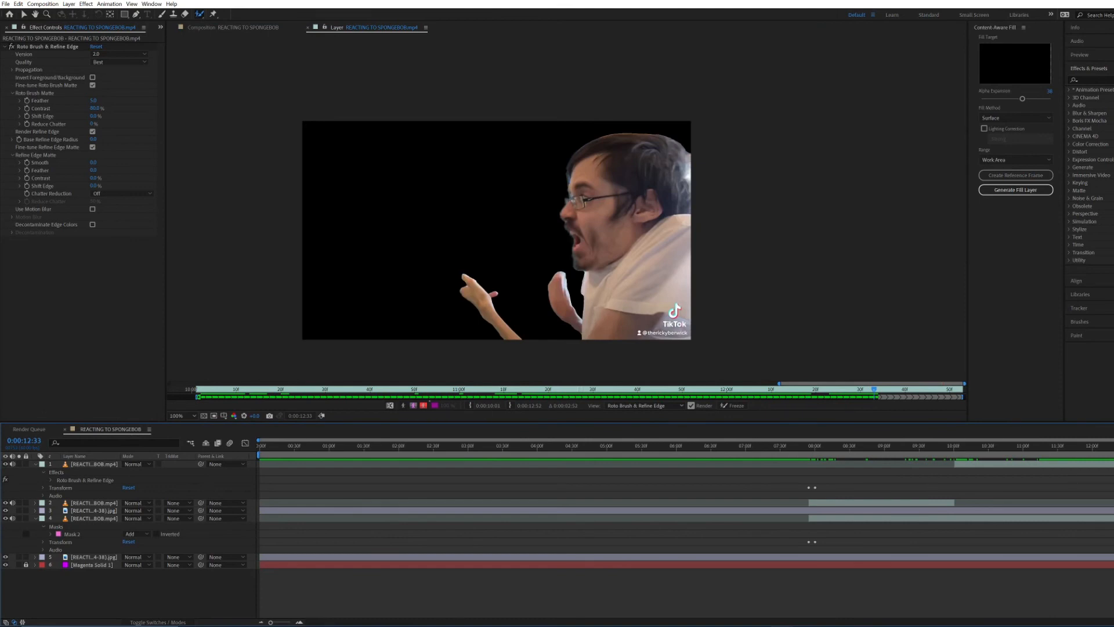
pyautogui.moveTo(1105, 446); pyautogui.dragTo(1107, 447)
pyautogui.press('space')
pyautogui.click(732, 405)
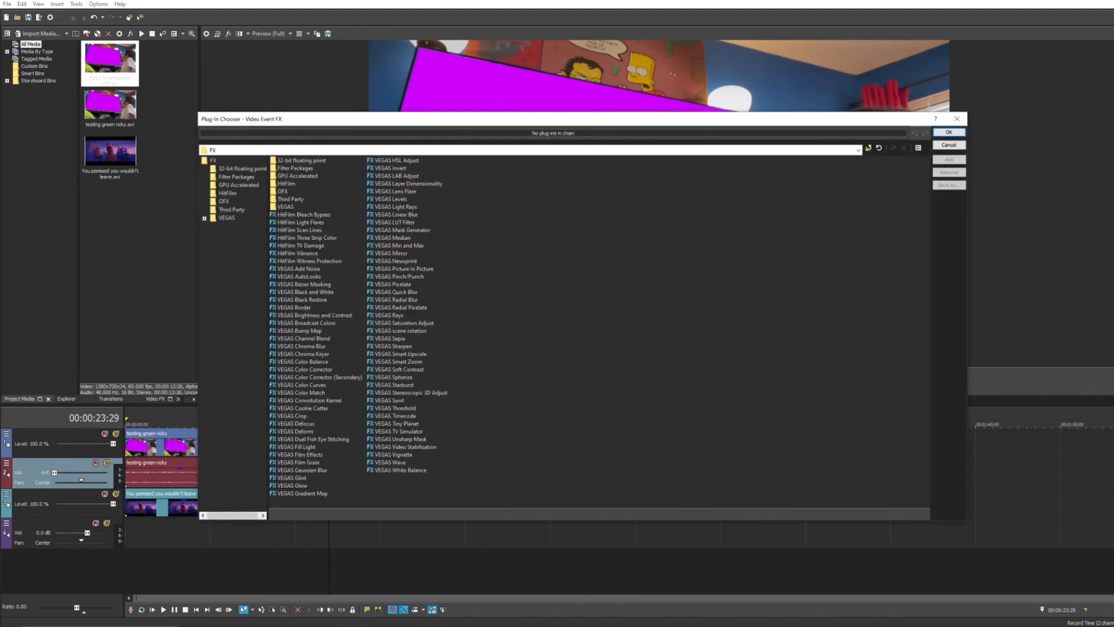
# Apply the VEGAS Chroma Keyer to the second magenta-screen clip and move the "You pomised you wouldn't leave" clip beneath it
pyautogui.click(280, 354)
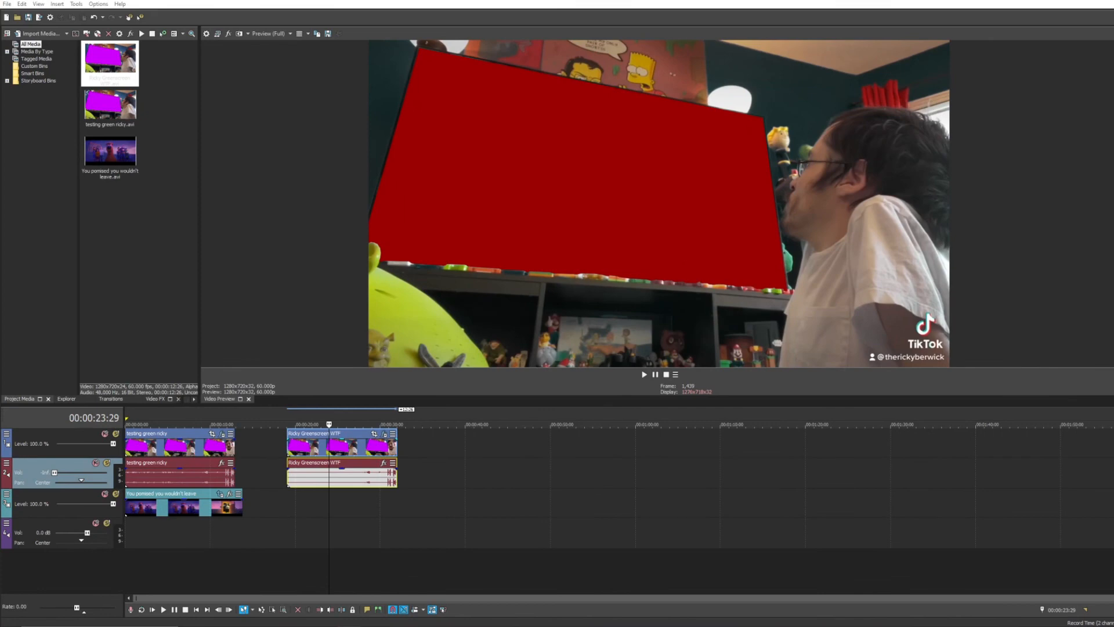
pyautogui.click(289, 532)
pyautogui.moveTo(180, 506); pyautogui.dragTo(341, 506)
# Play the keyed composite from its start, and again from about 00:00:22, to review the footage inside the TV
pyautogui.press('space')
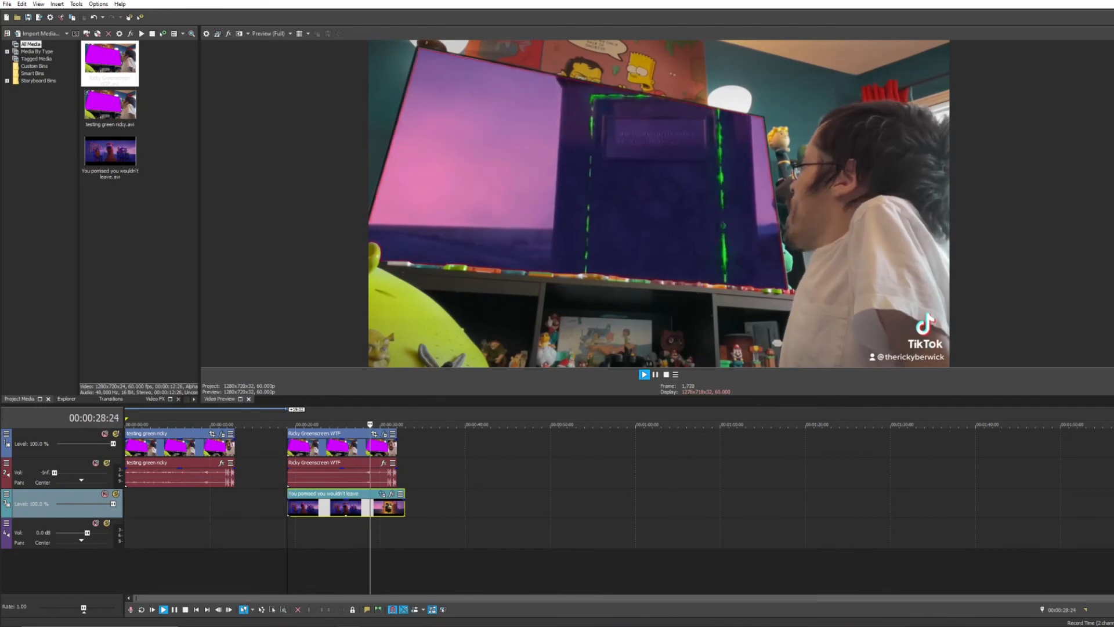
pyautogui.press('space')
pyautogui.click(315, 477)
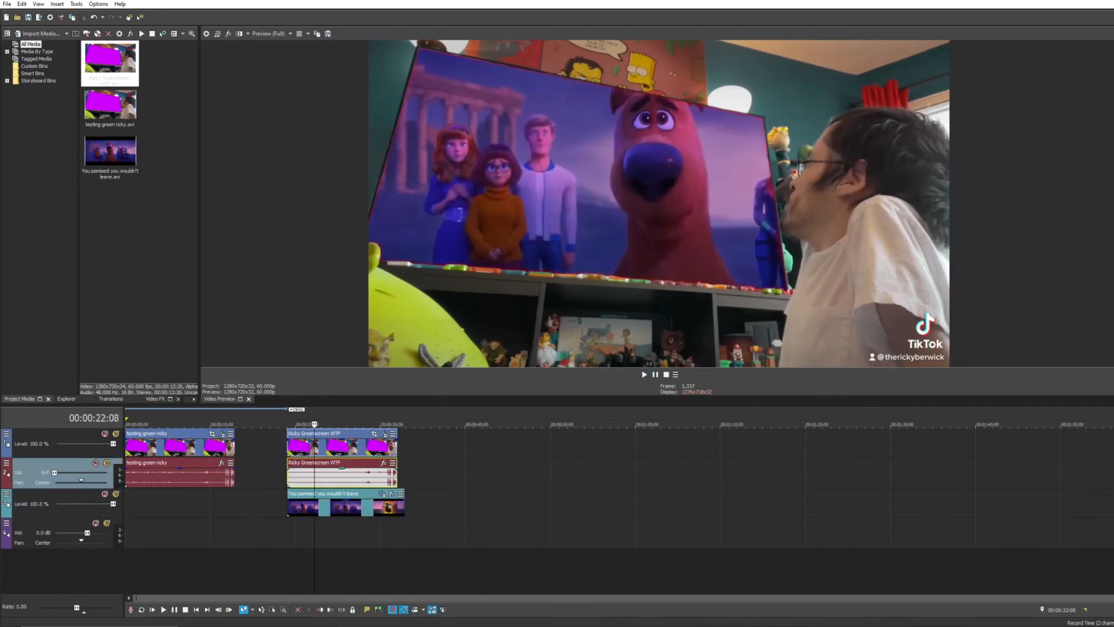
pyautogui.click(321, 532)
pyautogui.press('space')
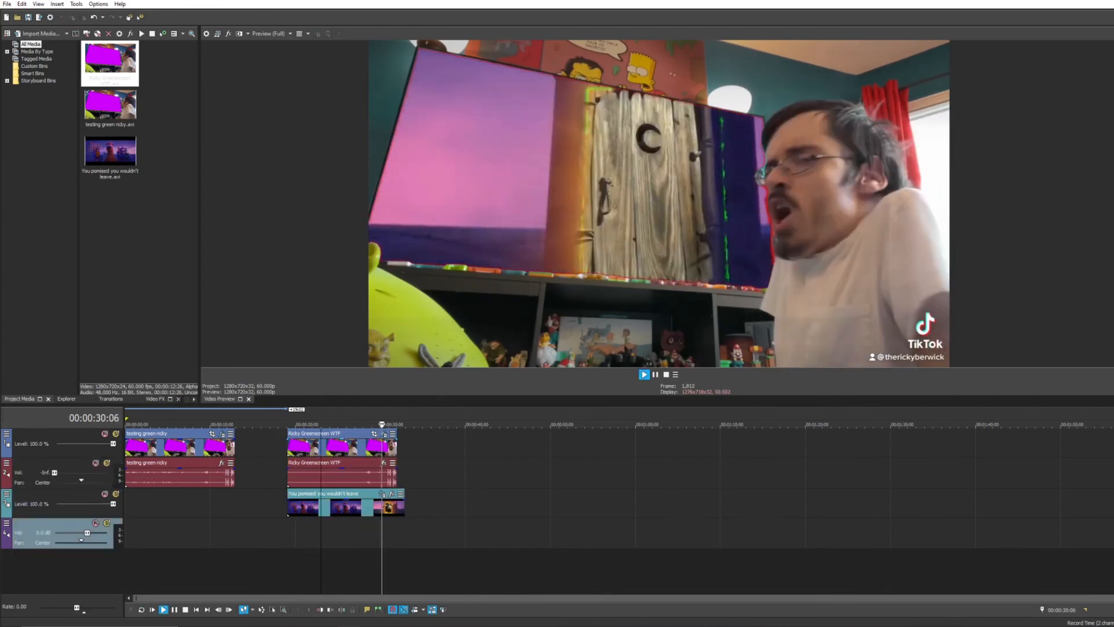
pyautogui.press('Return')
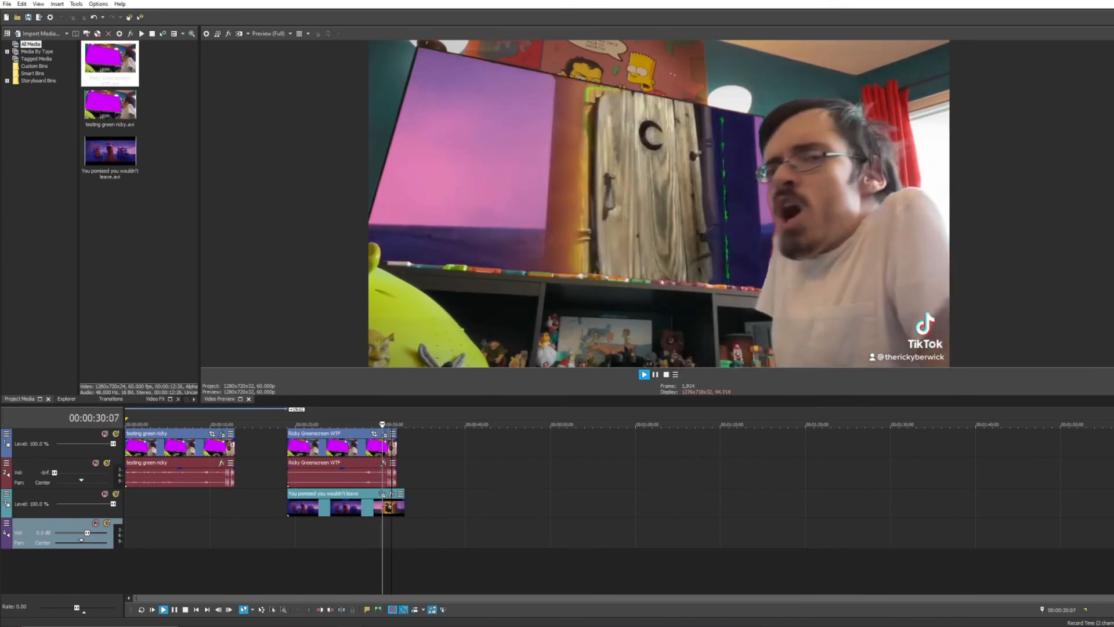
# Step back frame by frame around 00:00:30:00 to examine the man's face and hair edges over the keyed screen
pyautogui.press('space')
pyautogui.scroll(10, 619, 481)
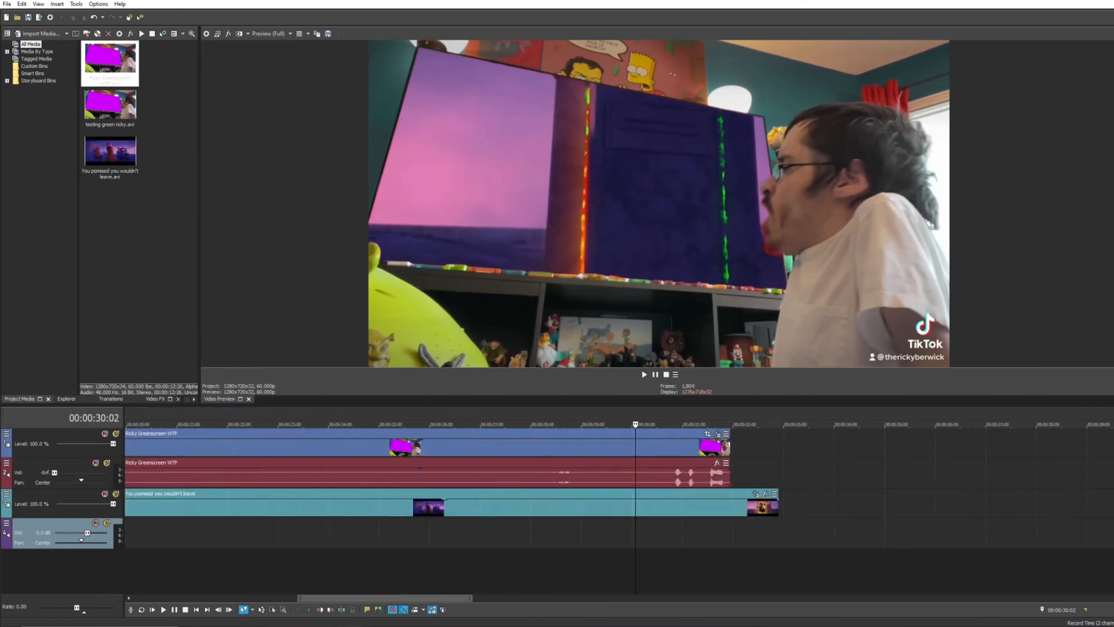
pyautogui.press('Left')
pyautogui.press('Left')
pyautogui.press('Left')
pyautogui.press('Left')
pyautogui.press('Left')
pyautogui.press('Left')
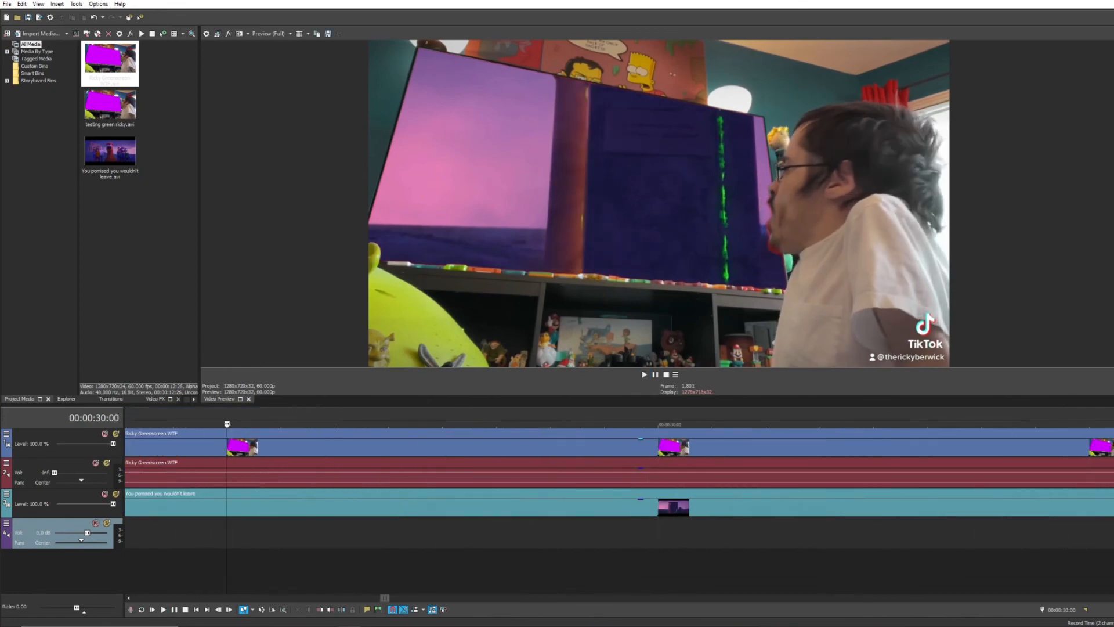
pyautogui.press('Left')
pyautogui.press('Left')
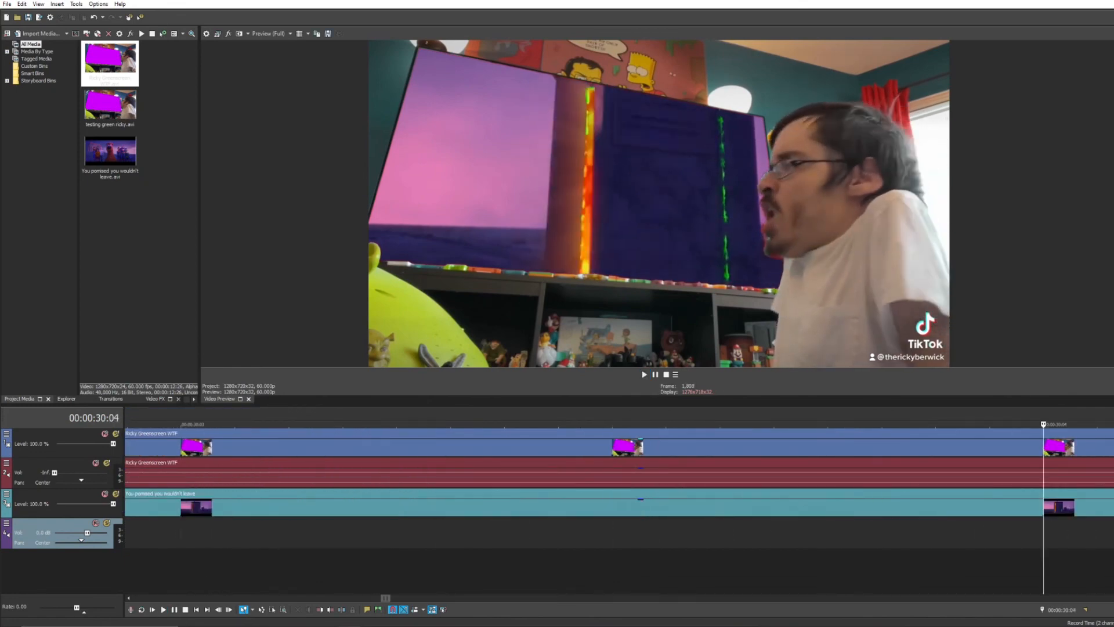
# Show both composite clips in full on the timeline and replay the section leading up to 00:00:30:00
pyautogui.press('Down')
pyautogui.press('Down')
pyautogui.press('Down')
pyautogui.press('Down')
pyautogui.press('Down')
pyautogui.press('Down')
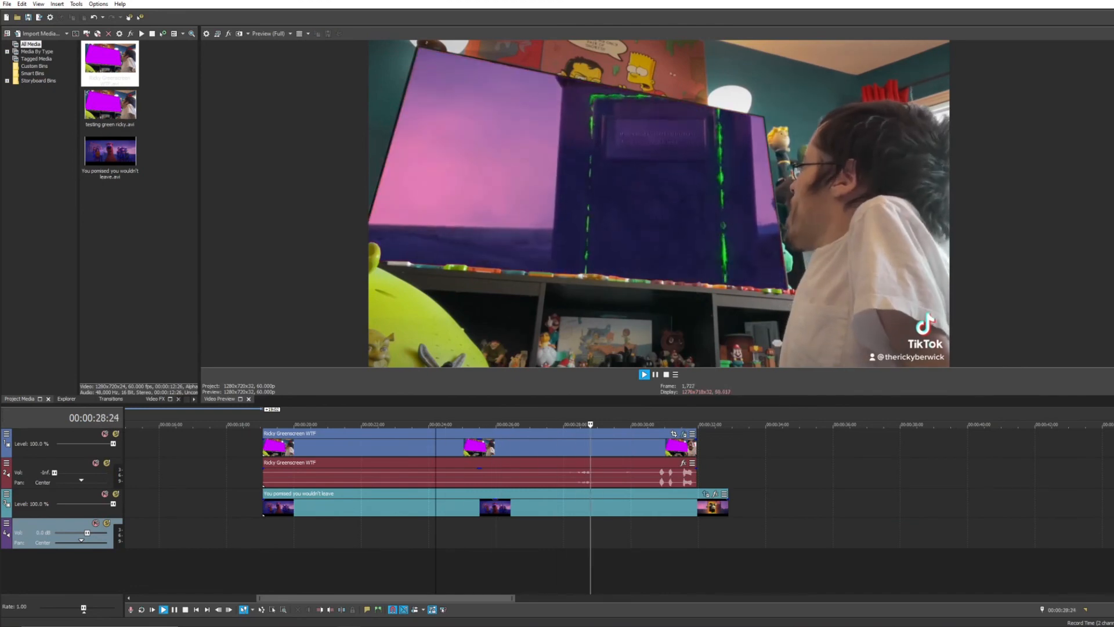
pyautogui.press('space')
pyautogui.click(595, 448)
pyautogui.press('space')
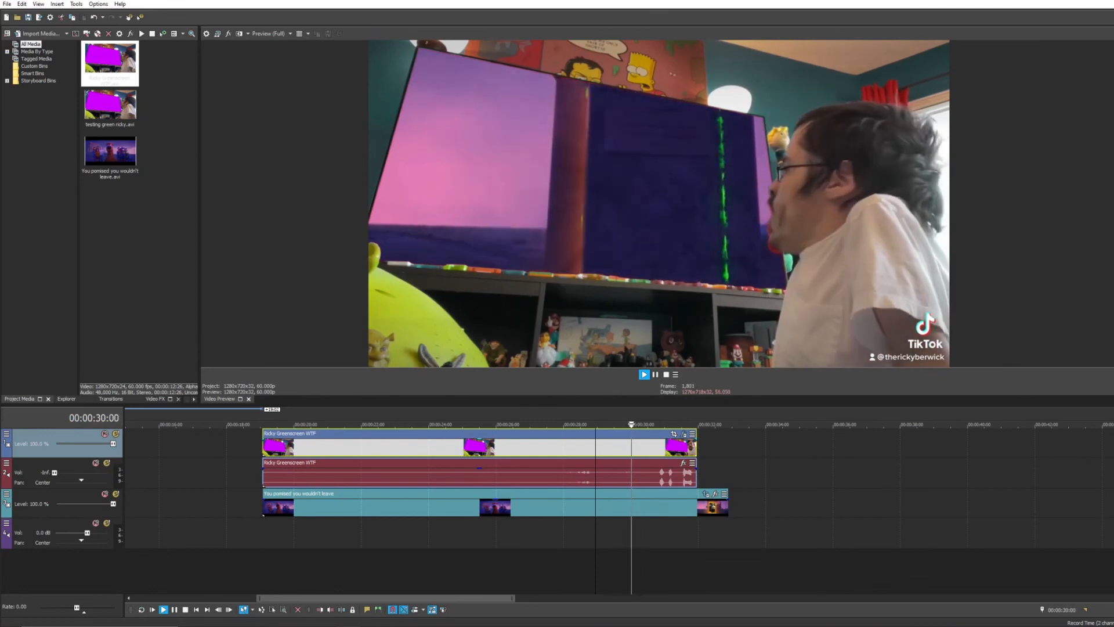
# Replay the composite from several points between about 00:00:26 and 00:00:29 to check the man's head turn
pyautogui.press('space')
pyautogui.press('space')
pyautogui.click(500, 569)
pyautogui.press('space')
pyautogui.press('space')
pyautogui.press('space')
pyautogui.press('space')
pyautogui.click(562, 533)
pyautogui.press('space')
pyautogui.press('space')
pyautogui.press('space')
pyautogui.press('space')
pyautogui.click(589, 533)
pyautogui.press('space')
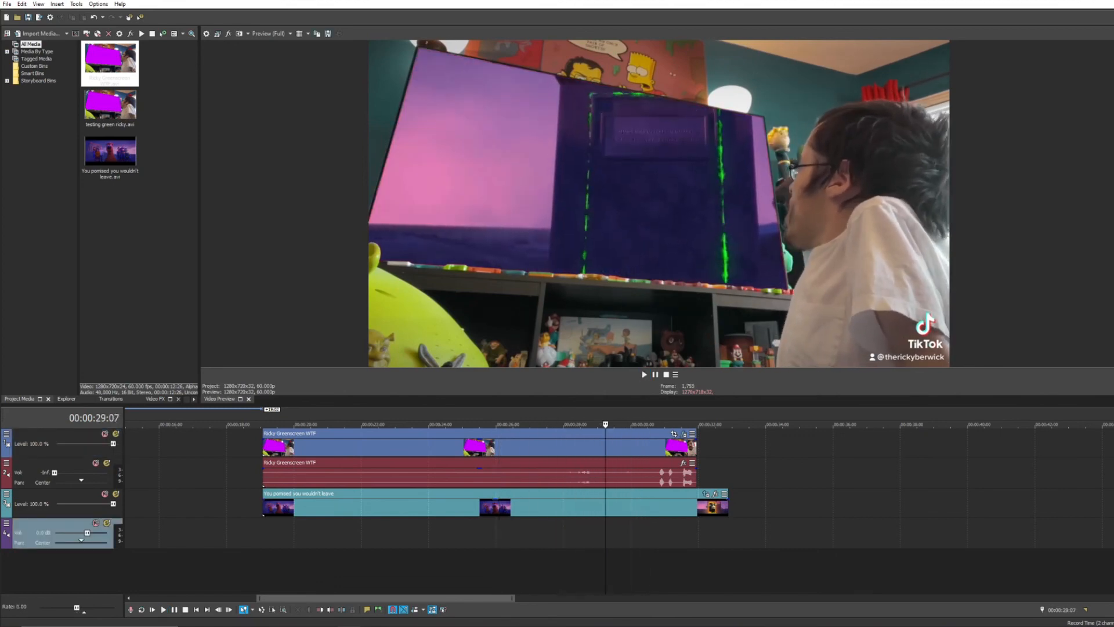
# Play in short bursts from 00:00:29:07 and shuttle back and forth to inspect the moment before the door opens
pyautogui.press('space')
pyautogui.press('space')
pyautogui.press('space')
pyautogui.press('space')
pyautogui.press('space')
pyautogui.press('space')
pyautogui.press('space')
pyautogui.press('space')
pyautogui.press('space')
pyautogui.press('space')
pyautogui.press('space')
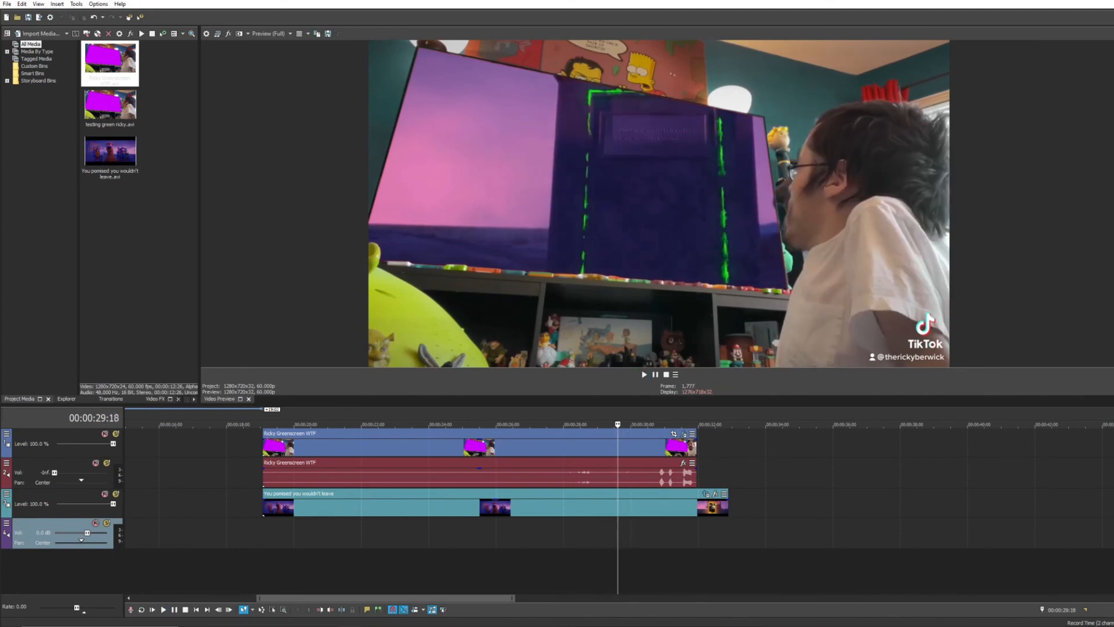
pyautogui.press('space')
pyautogui.press('l')
pyautogui.press('j')
pyautogui.press('l')
pyautogui.press('j')
pyautogui.press('l')
pyautogui.press('space')
pyautogui.press('space')
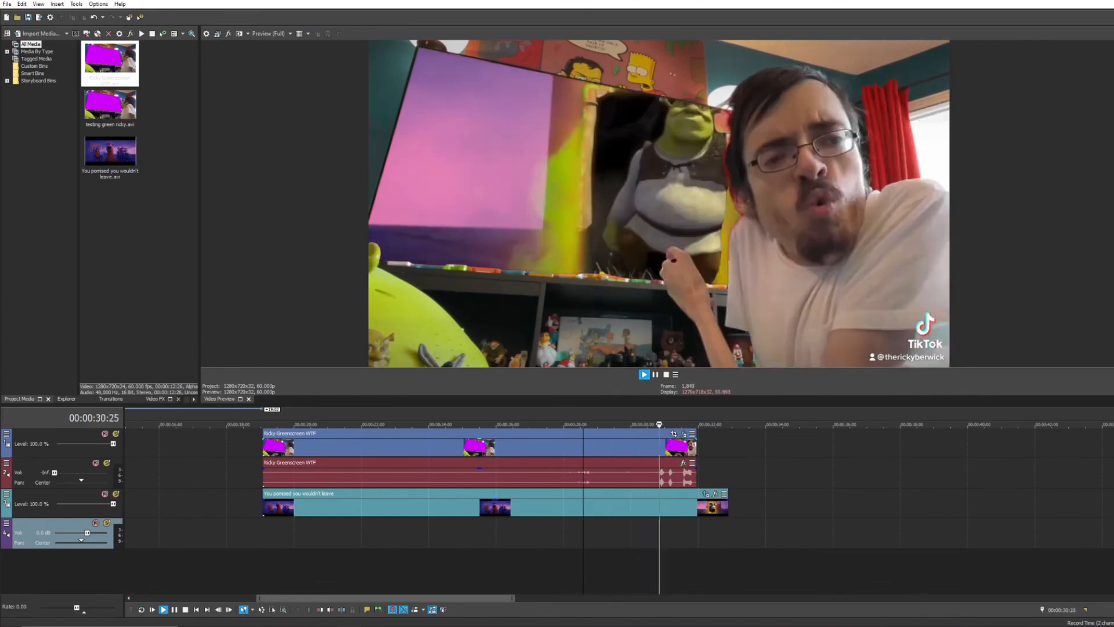
# Pause the composite and go through it frame by frame up to 00:00:31:12, examining the hand and face outlines
pyautogui.press('Return')
pyautogui.press('Left')
pyautogui.press('Left')
pyautogui.press('Left')
pyautogui.press('Left')
pyautogui.press('Left')
pyautogui.press('Left')
pyautogui.press('Left')
pyautogui.press('Left')
pyautogui.press('Left')
pyautogui.press('Left')
pyautogui.press('Left')
pyautogui.press('Left')
pyautogui.press('Left')
pyautogui.press('Left')
pyautogui.press('Left')
pyautogui.press('Right')
pyautogui.press('Left')
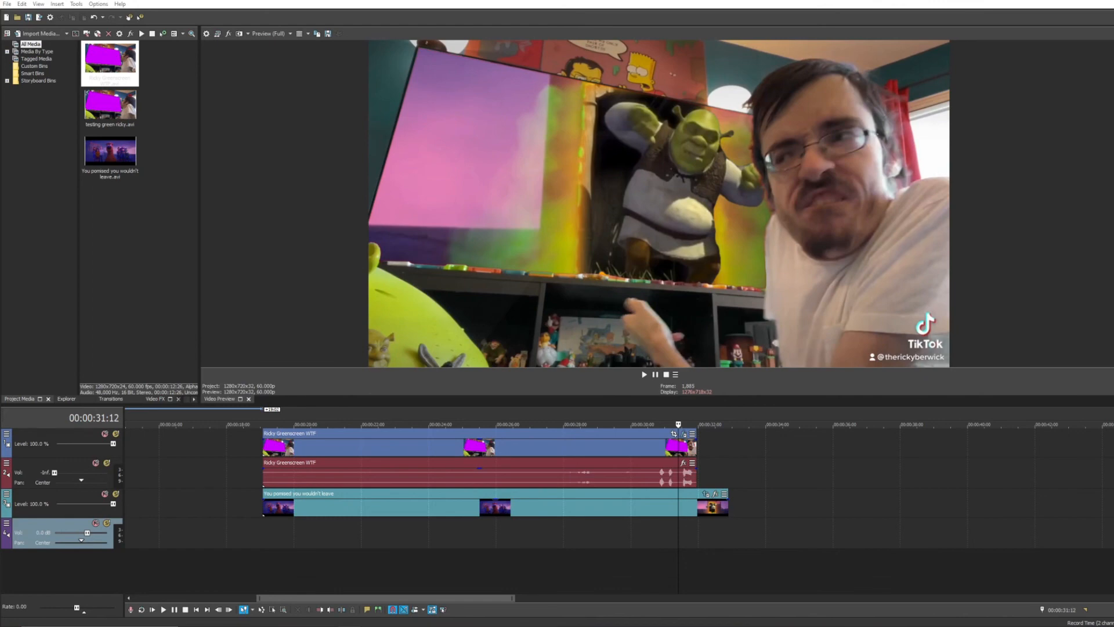
# Compare the cutout edges at frames 00:00:30:03, 00:00:31:07 and 00:00:30:27
pyautogui.press('Left')
pyautogui.press('Right')
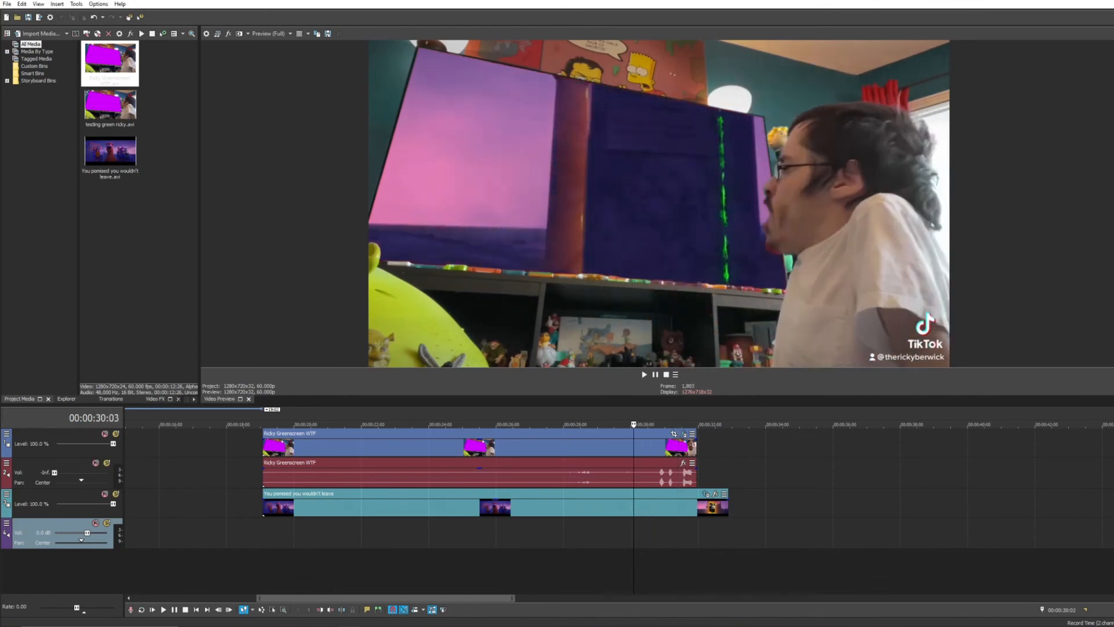
pyautogui.press('Right')
pyautogui.press('Left')
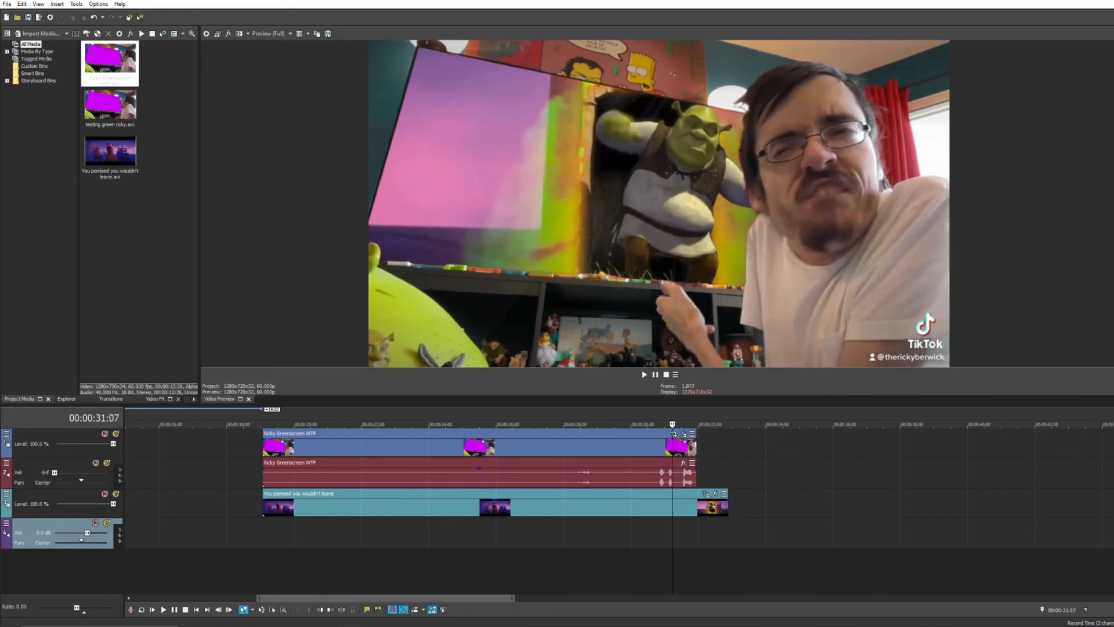
pyautogui.press('Left')
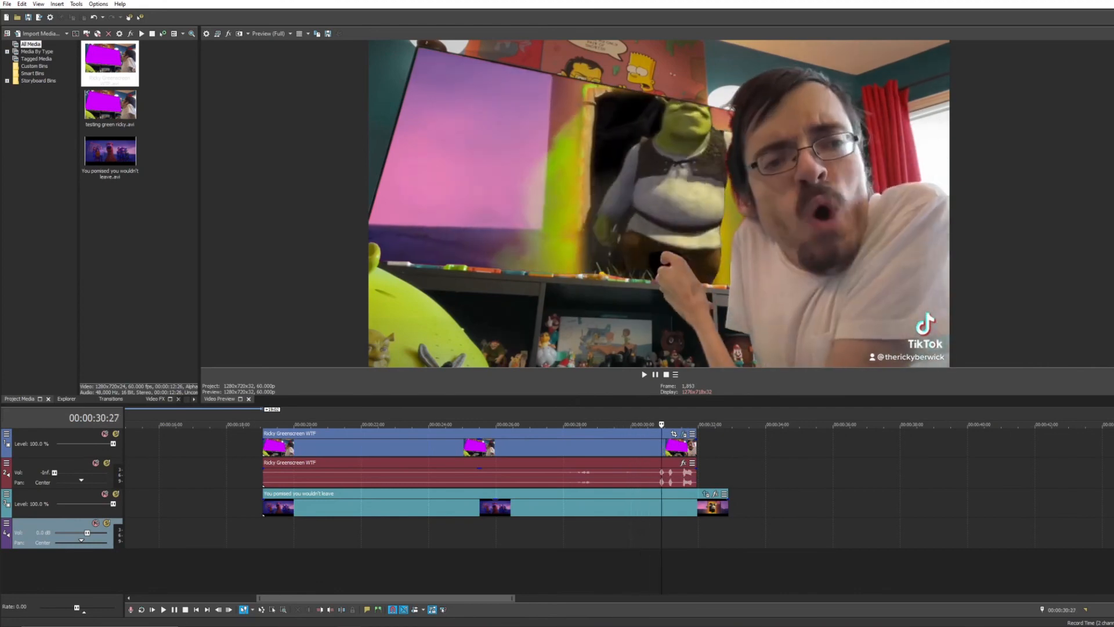
pyautogui.press('Right')
pyautogui.press('Left')
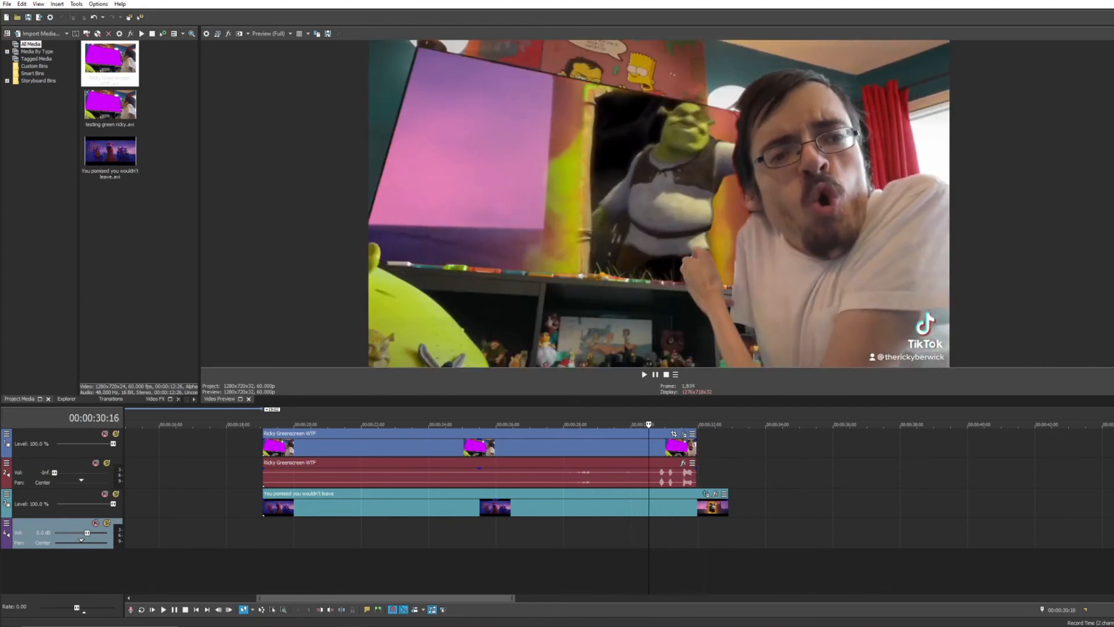
# Play the composite from 00:00:30:16 through its ending and return the playhead to 00:00:23:19
pyautogui.press('space')
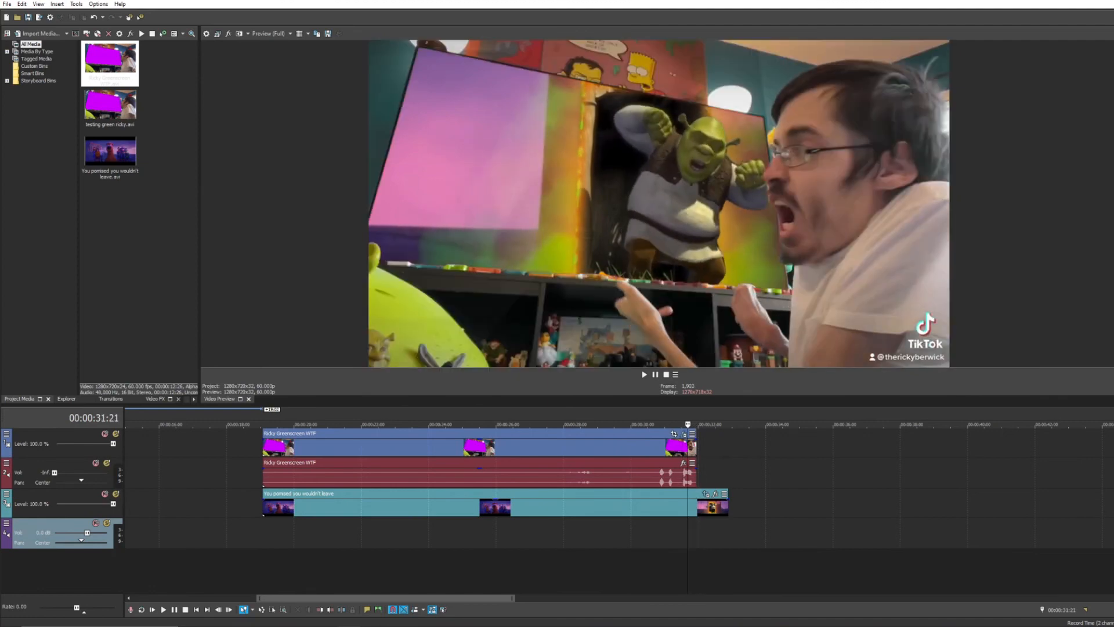
pyautogui.press('space')
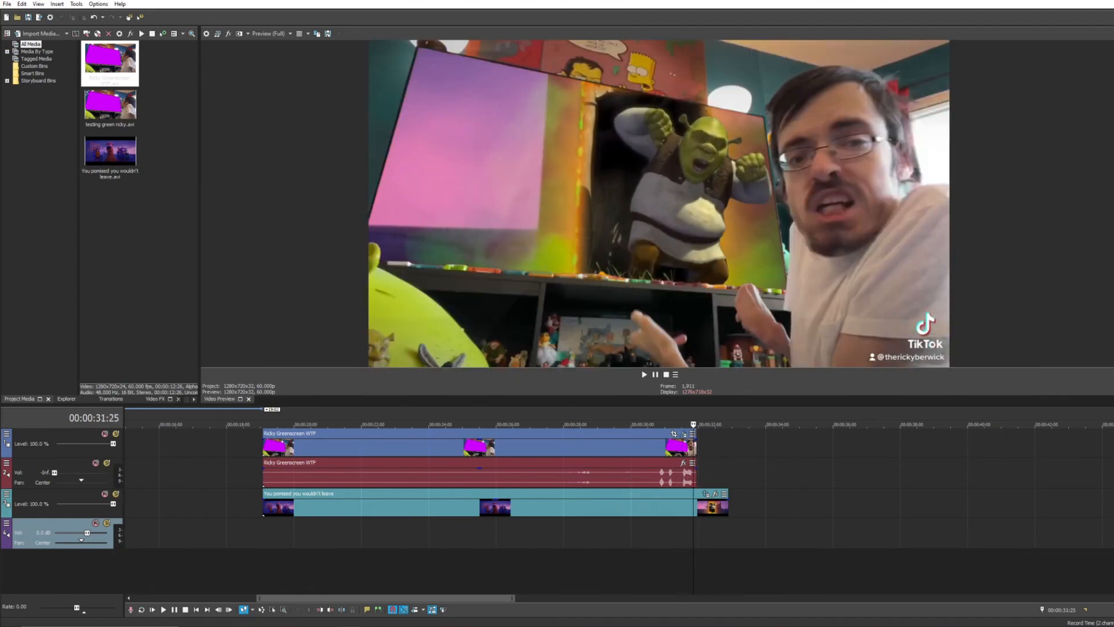
pyautogui.press('Left')
pyautogui.click(609, 508)
pyautogui.click(635, 533)
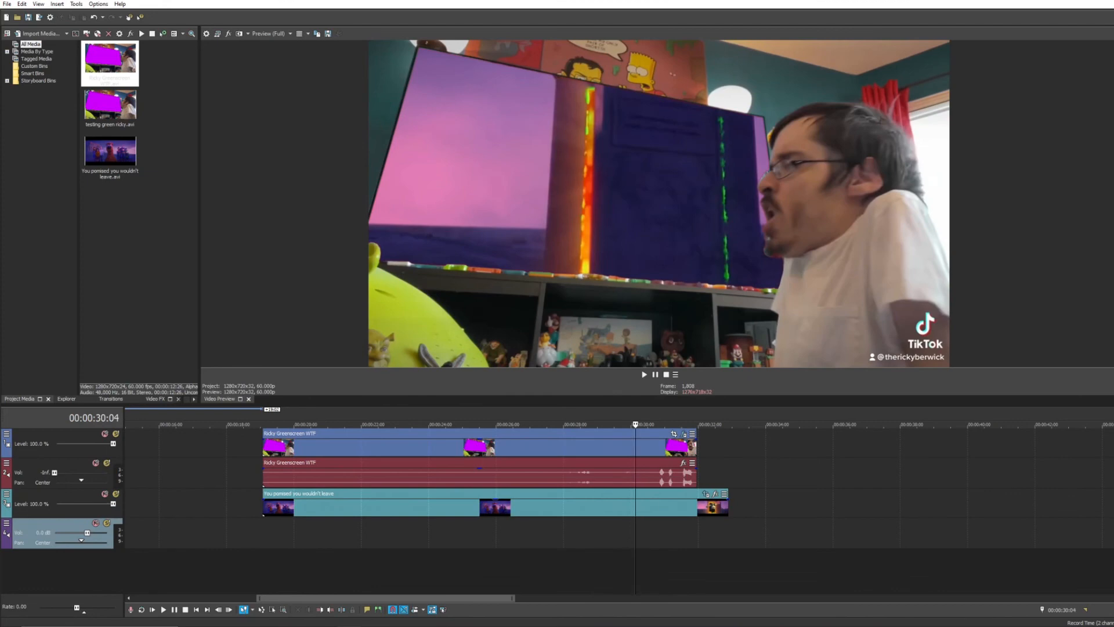
pyautogui.click(417, 533)
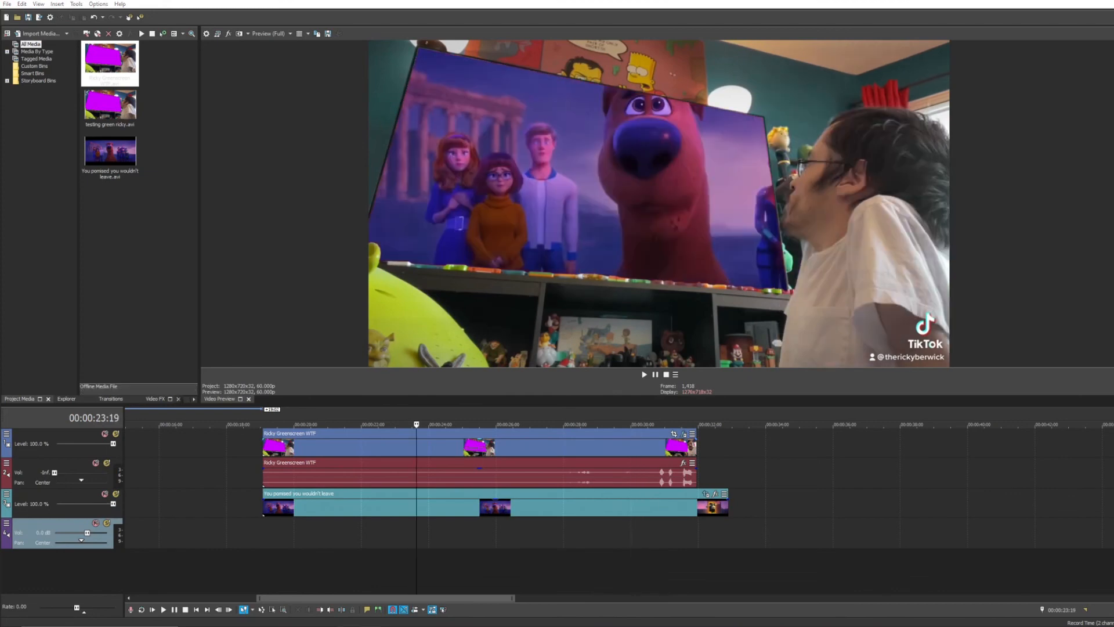